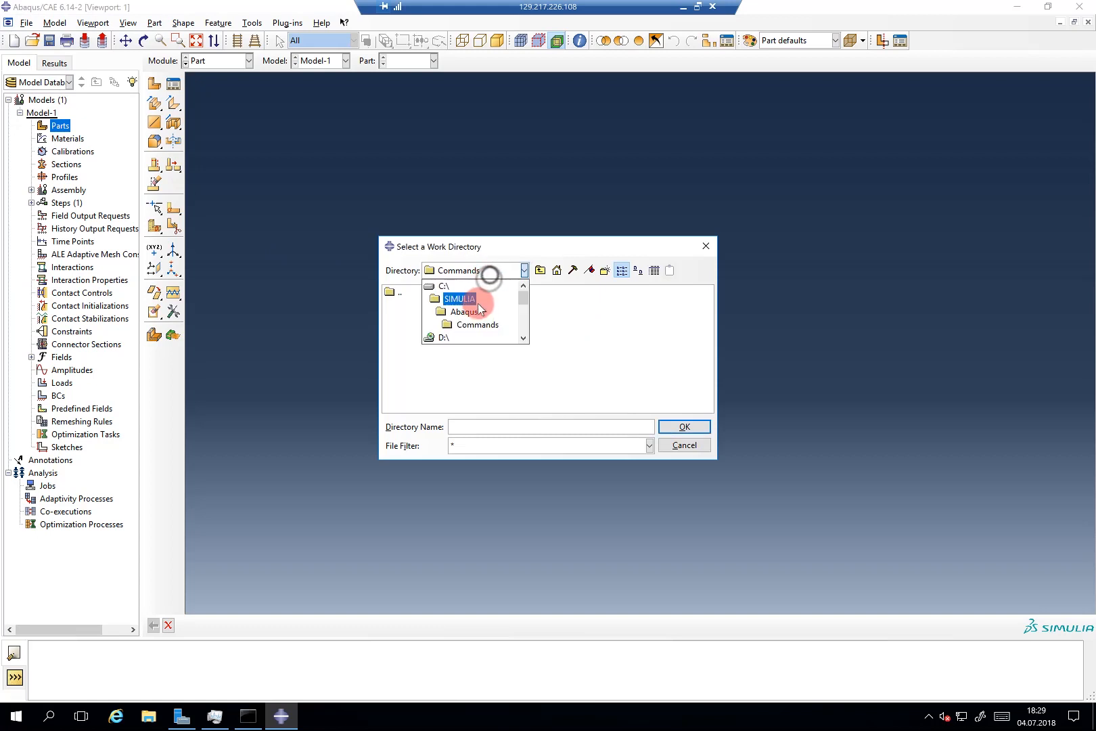
Step: Create a new folder named 'Fast Punch' inside E:\Abaqus_Tutorial_1
{"action": "scroll", "coordinate": [463, 308], "scroll_direction": "down", "scroll_amount": 5}
{"action": "scroll", "coordinate": [463, 308], "scroll_direction": "up", "scroll_amount": 5}
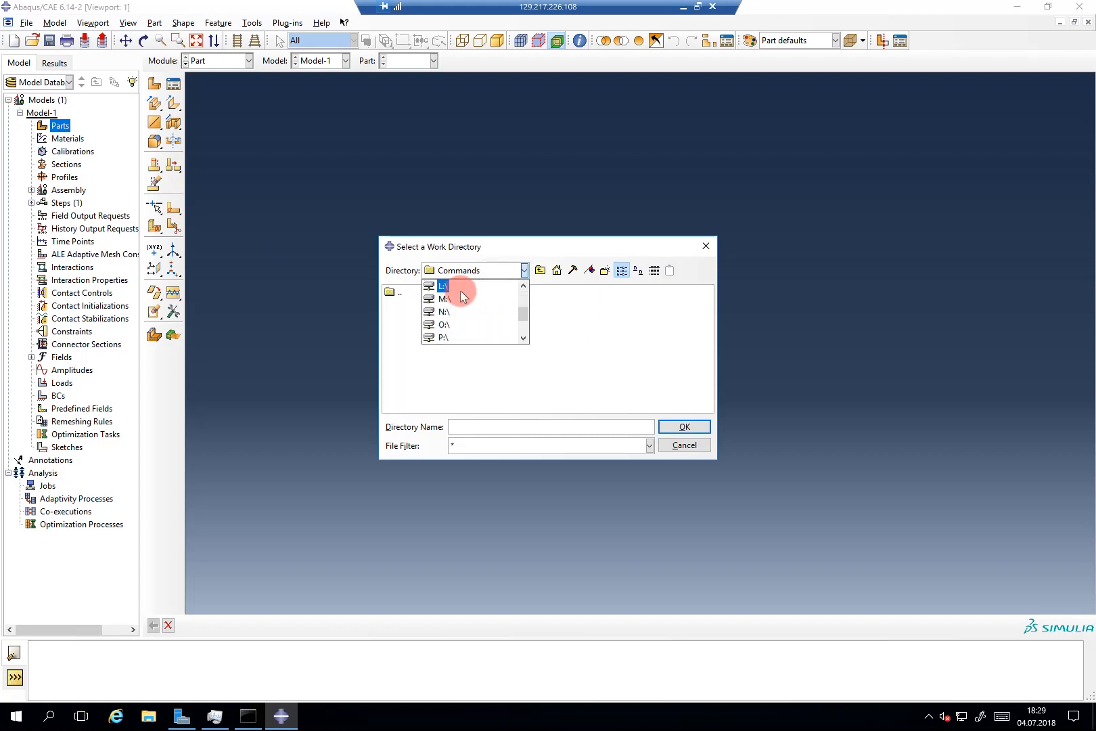
{"action": "left_click", "coordinate": [454, 308]}
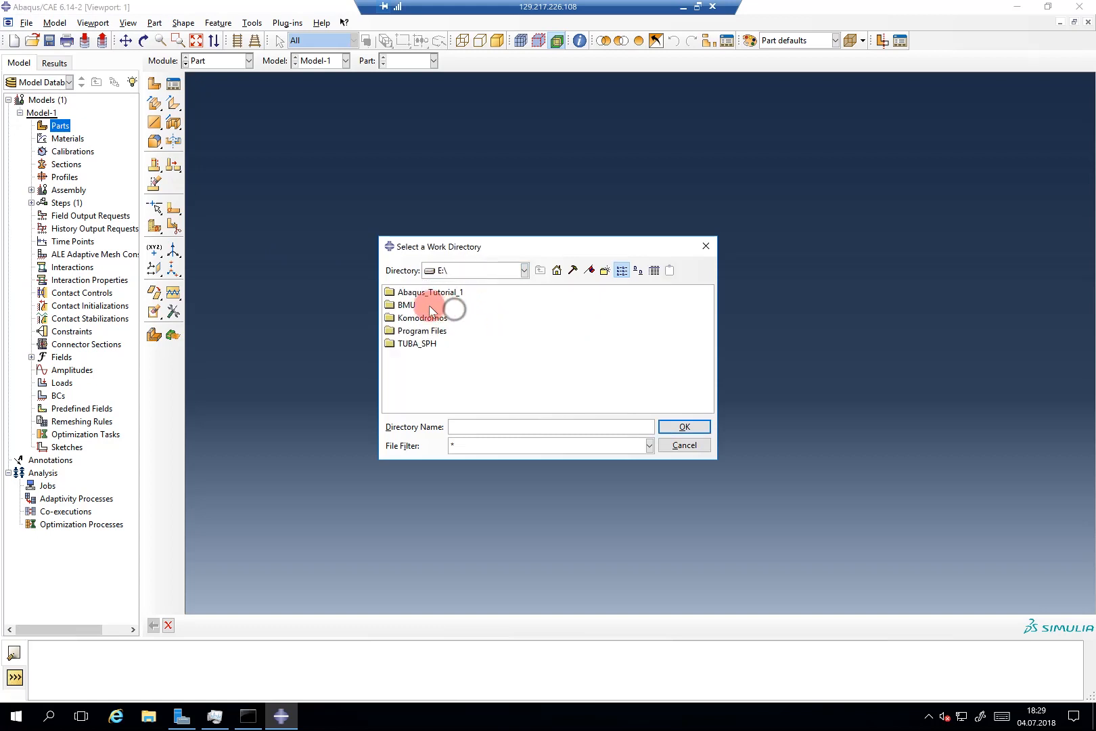
{"action": "double_click", "coordinate": [433, 292]}
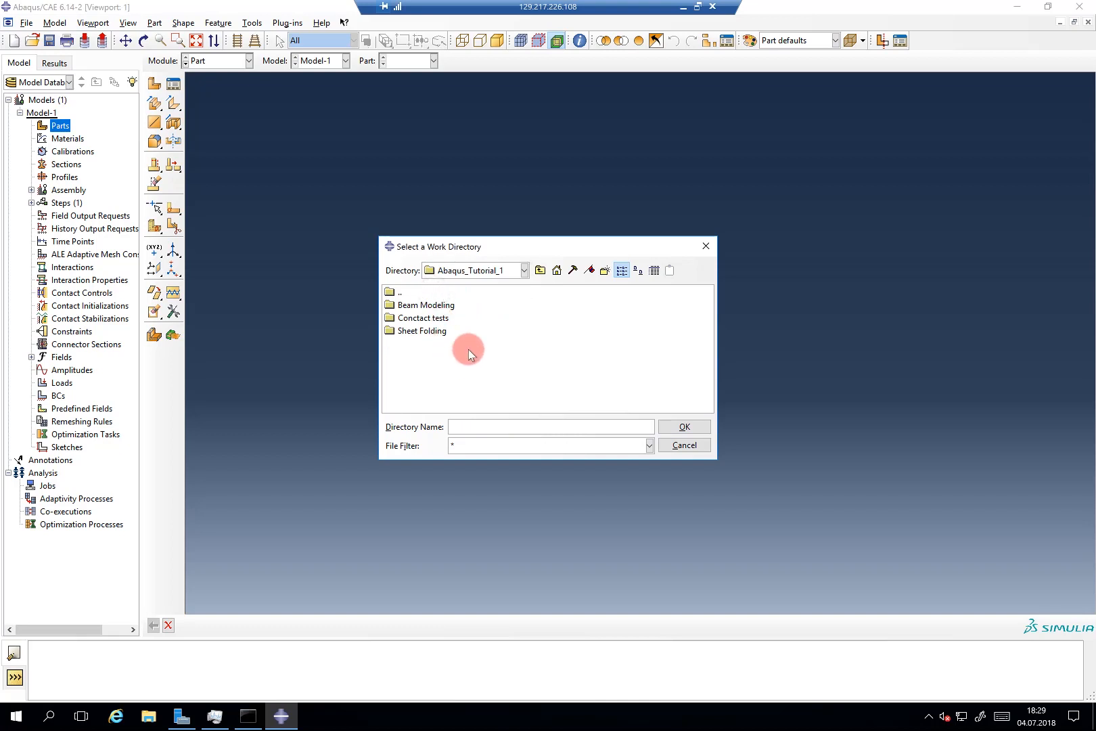
{"action": "right_click", "coordinate": [477, 365]}
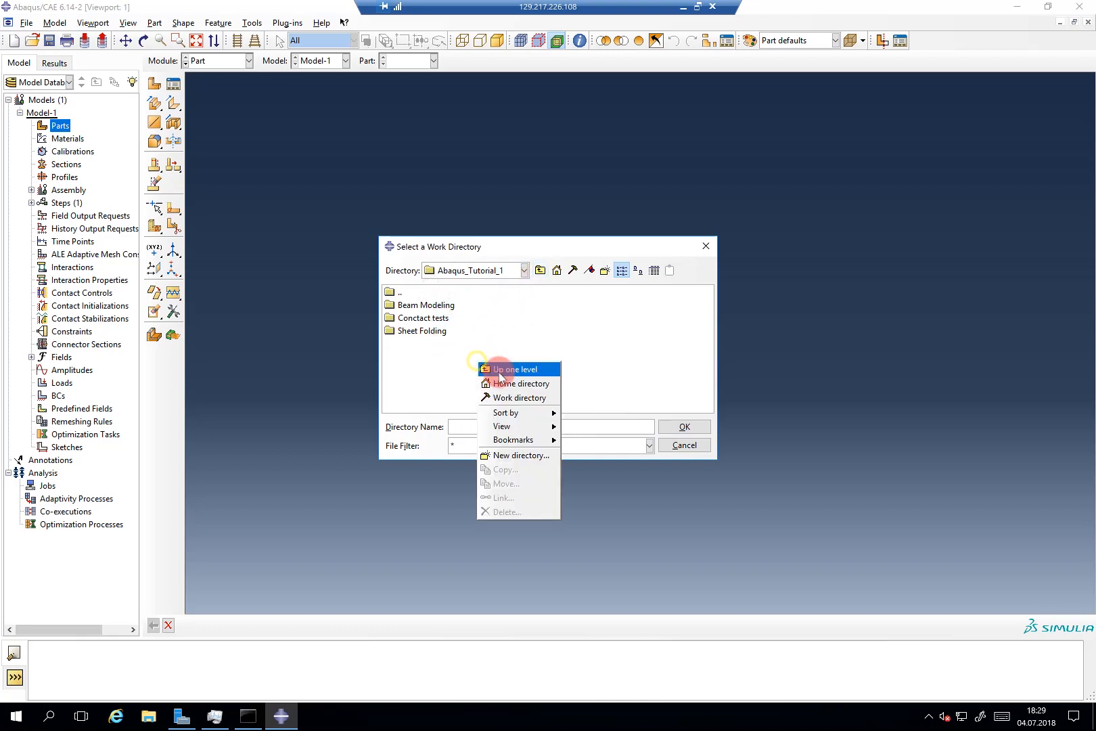
{"action": "left_click", "coordinate": [517, 456]}
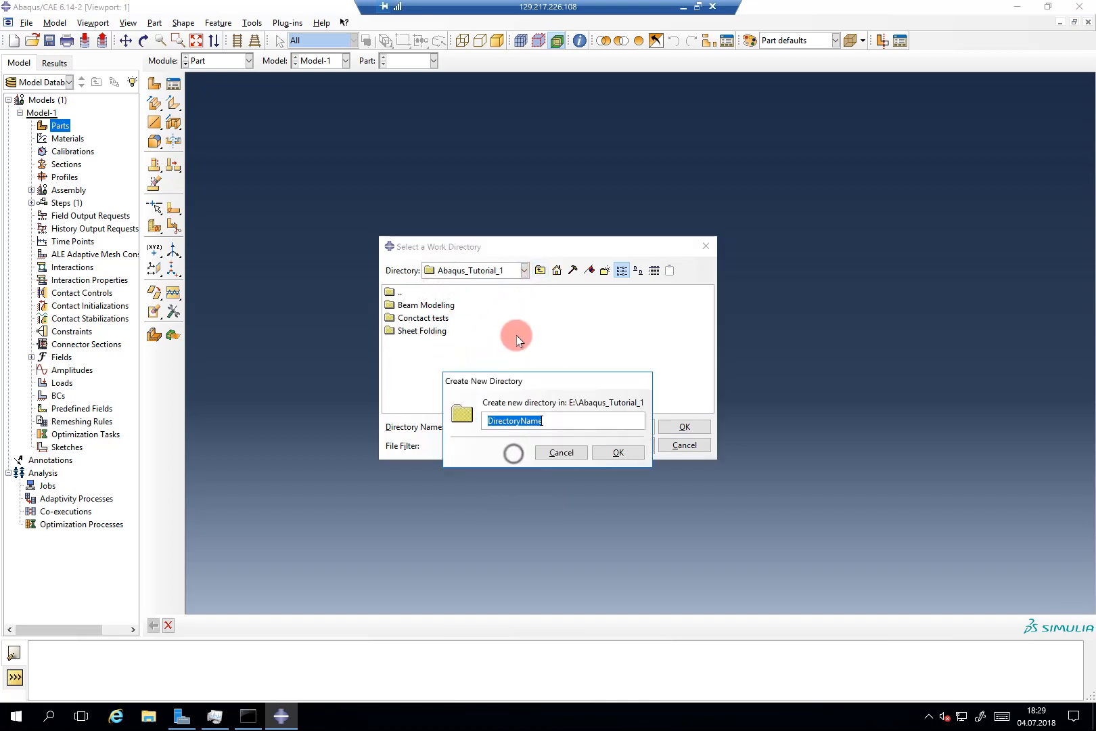
{"action": "type", "text": "Fast Punch"}
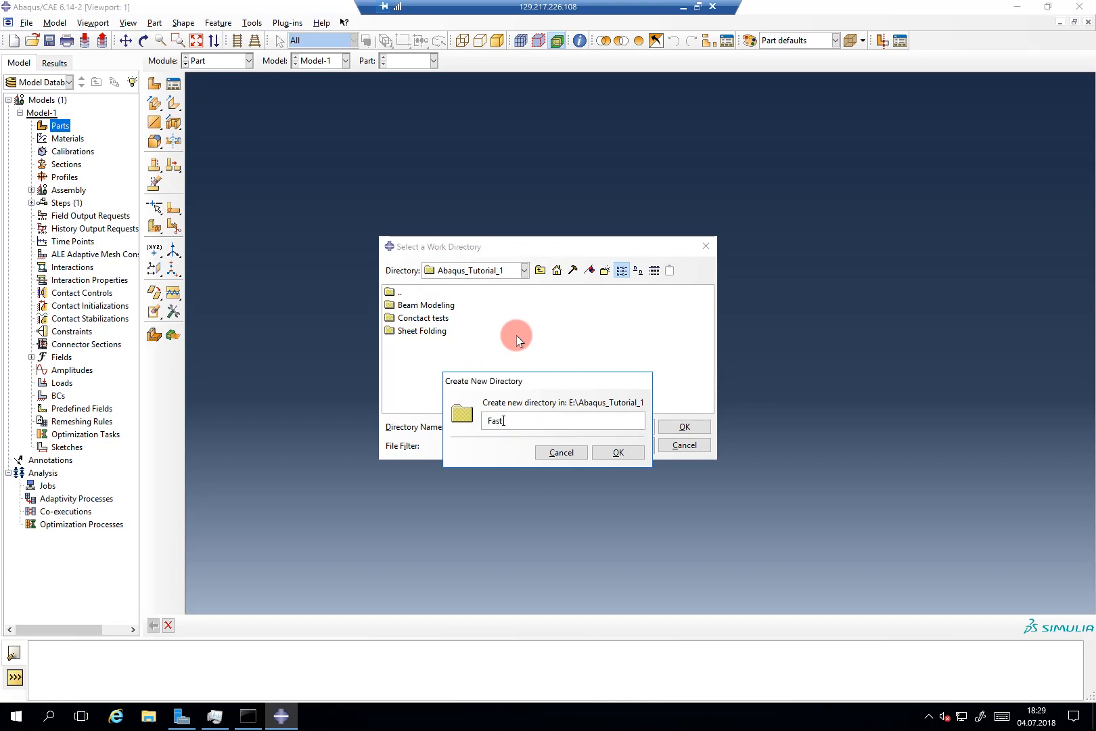
{"action": "left_click", "coordinate": [609, 454]}
Step: Choose the Fast Punch folder and apply it as the work directory
{"action": "left_click", "coordinate": [420, 330]}
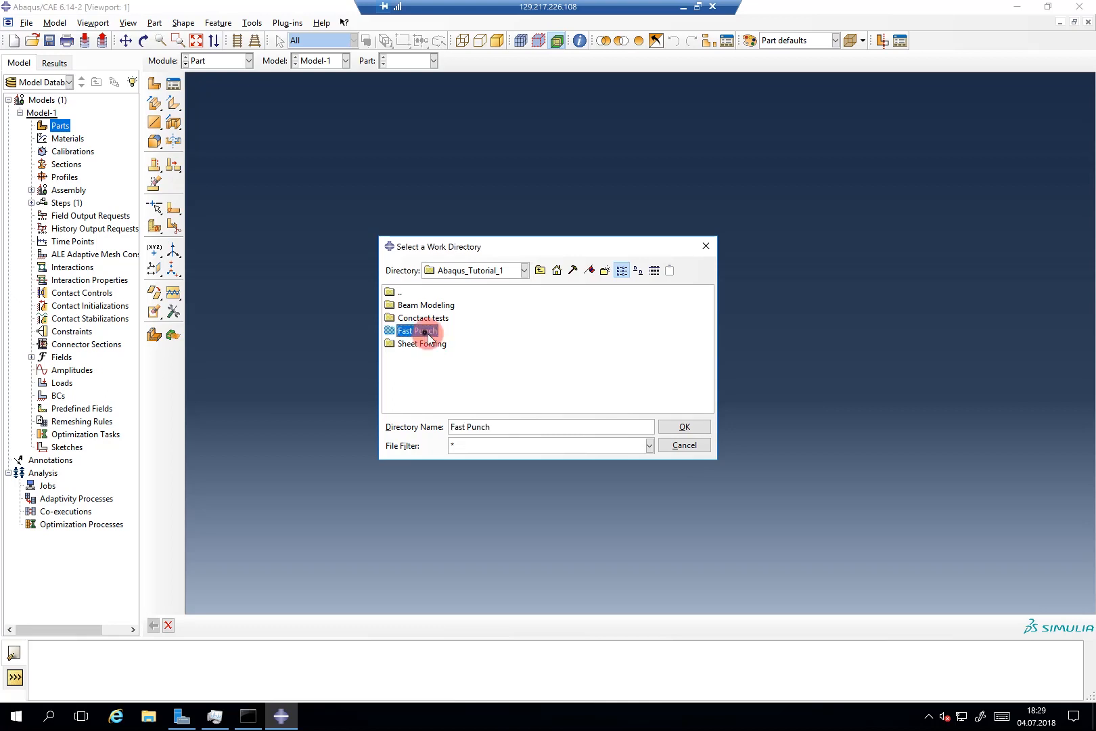
{"action": "left_click", "coordinate": [684, 425]}
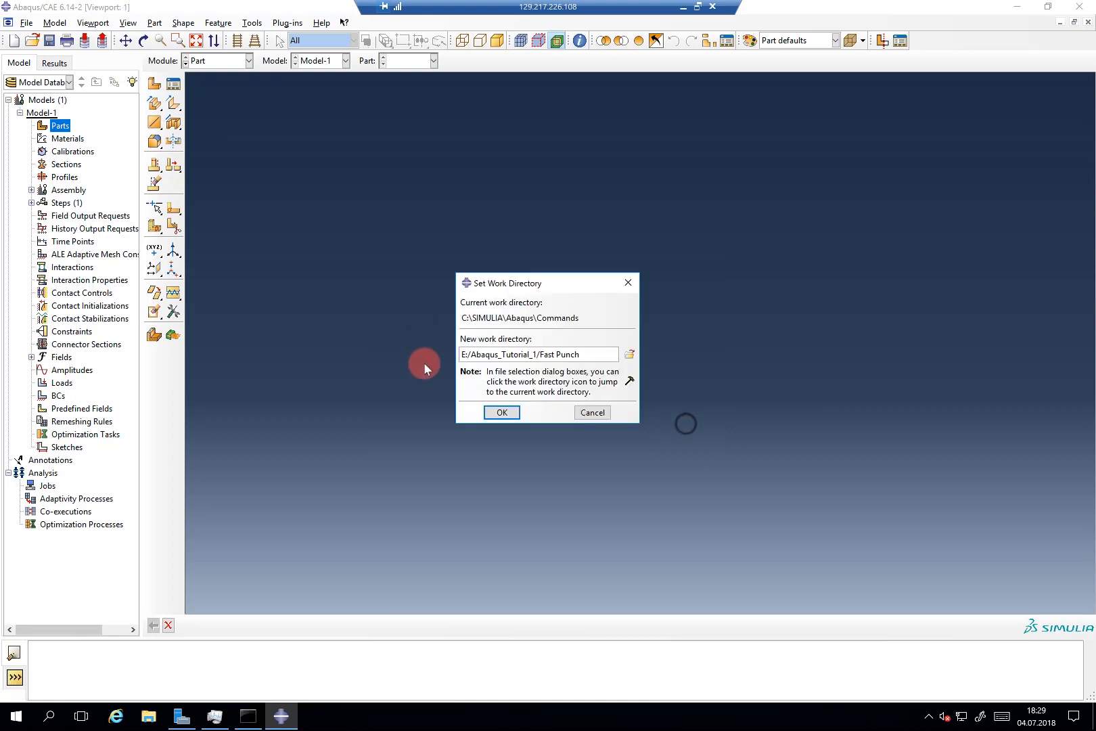
{"action": "left_click", "coordinate": [502, 412]}
Step: Save the model under the name 'Fast_Punch_tut' in the Fast Punch directory
{"action": "left_click", "coordinate": [25, 24]}
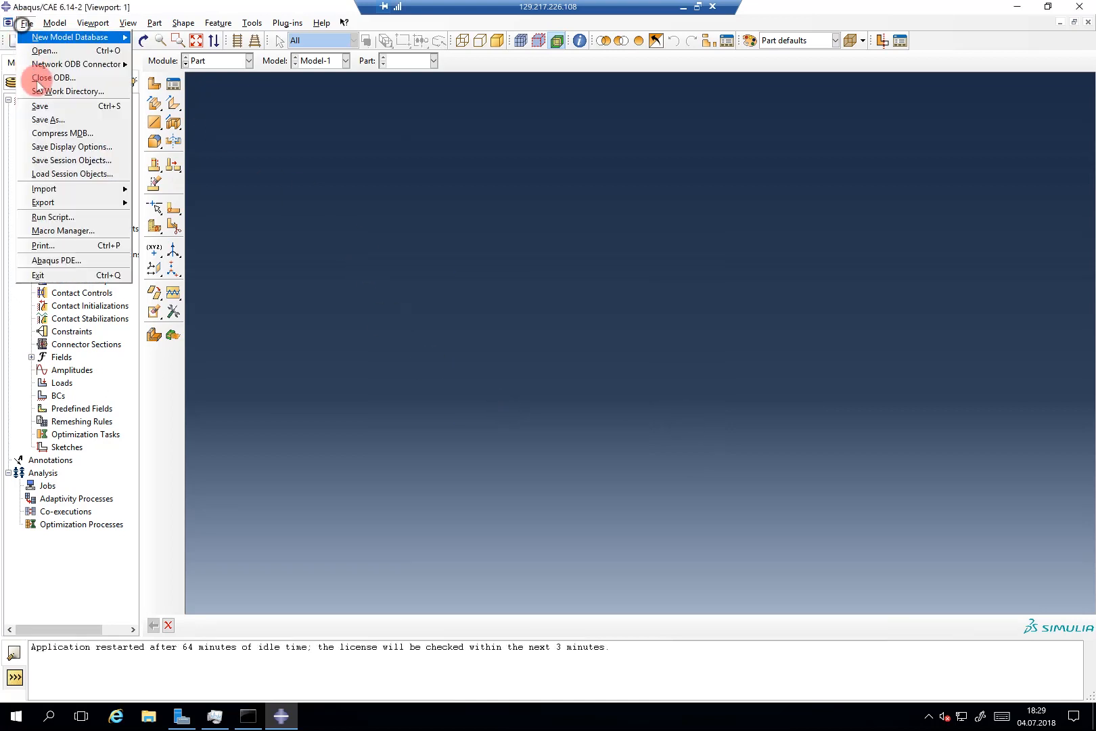
{"action": "left_click", "coordinate": [41, 118]}
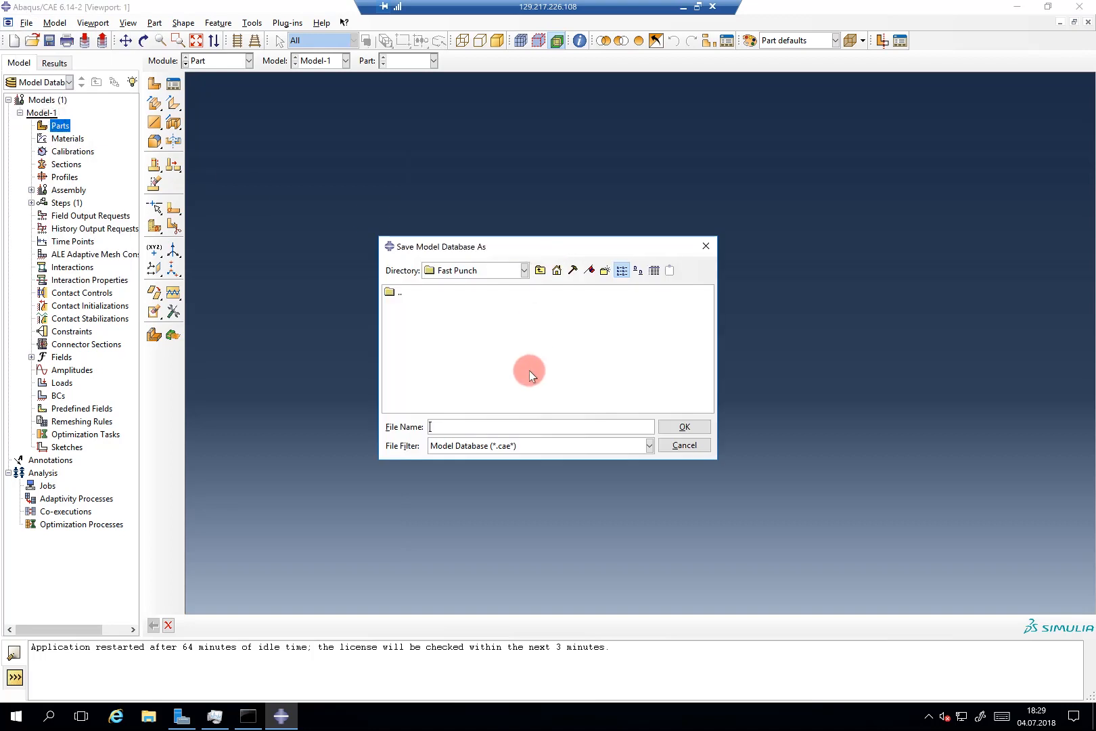
{"action": "type", "text": "Fast_Punch_tut"}
{"action": "left_click", "coordinate": [690, 427]}
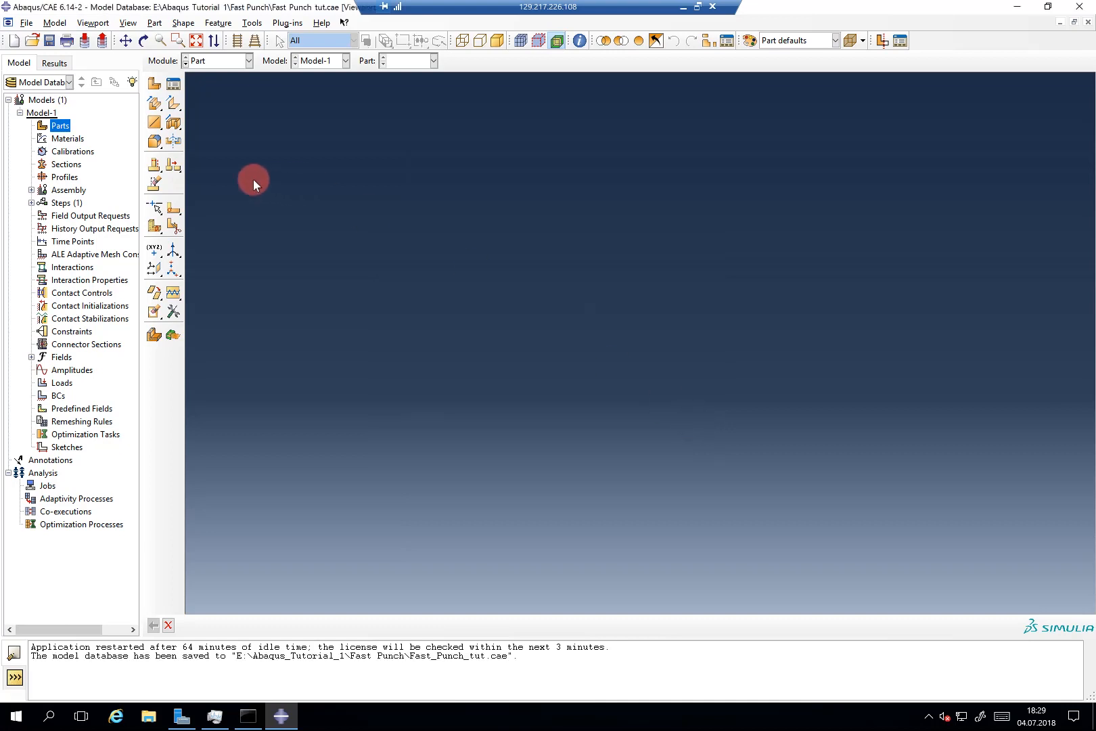
Step: Create Part-1 as a 2D planar, discrete rigid wire with approximate size 10
{"action": "double_click", "coordinate": [53, 128]}
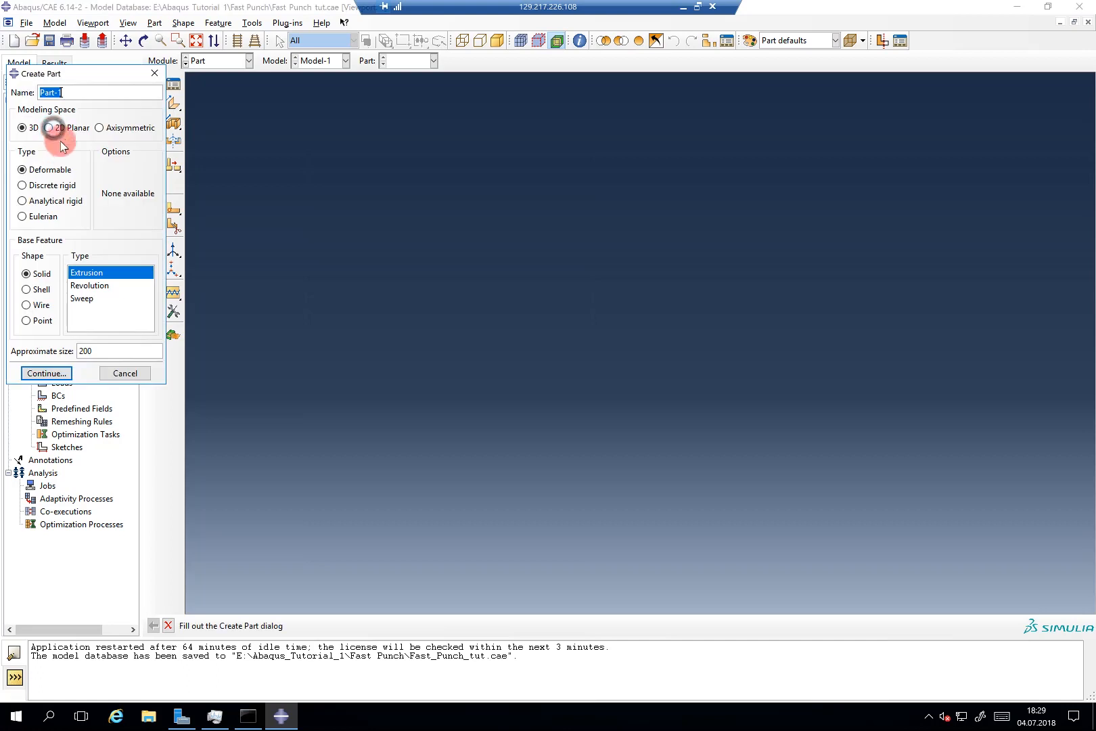
{"action": "left_click", "coordinate": [76, 127]}
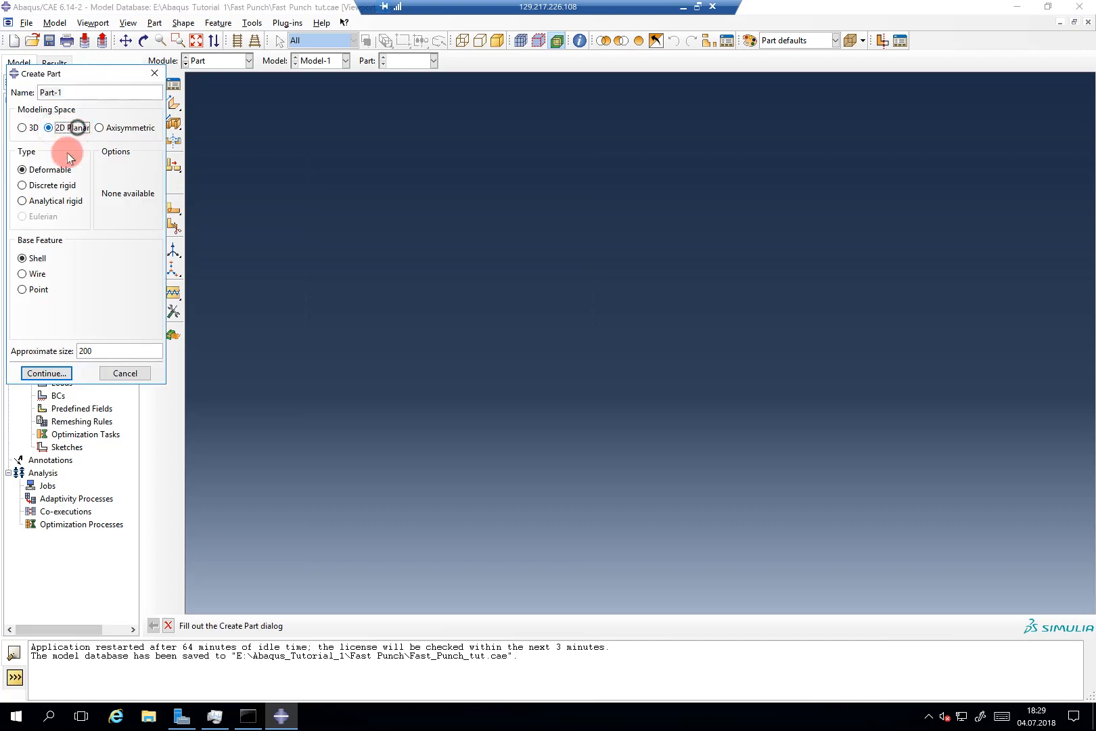
{"action": "left_click", "coordinate": [60, 186]}
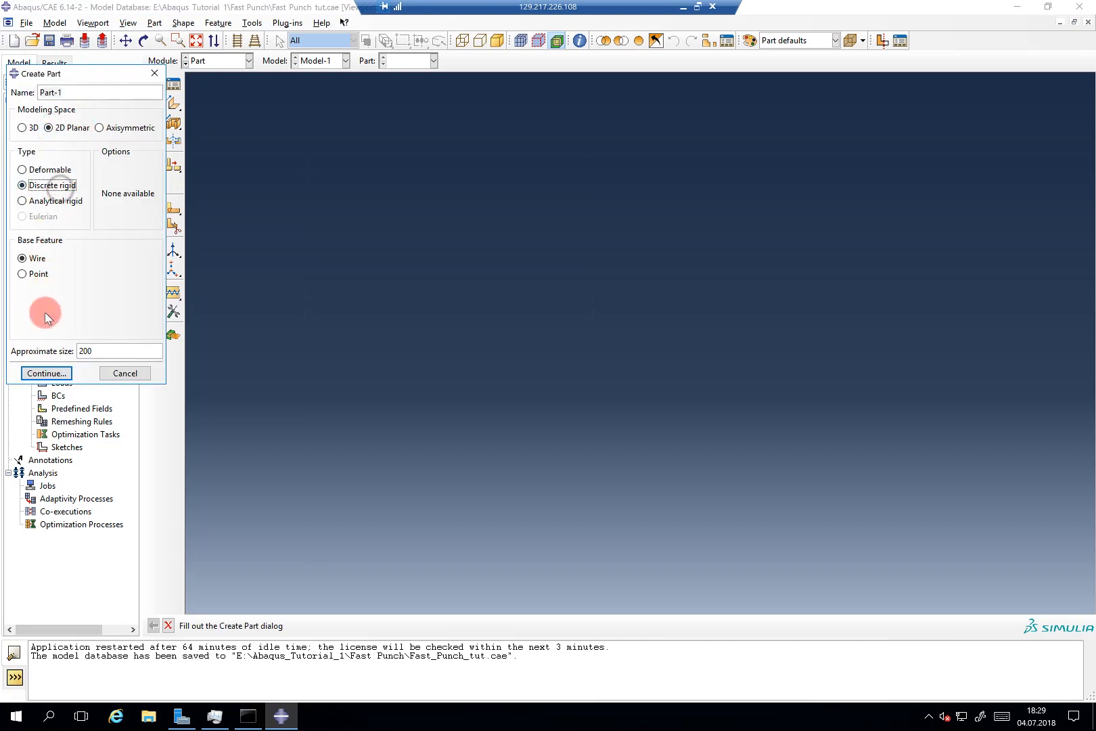
{"action": "double_click", "coordinate": [78, 350]}
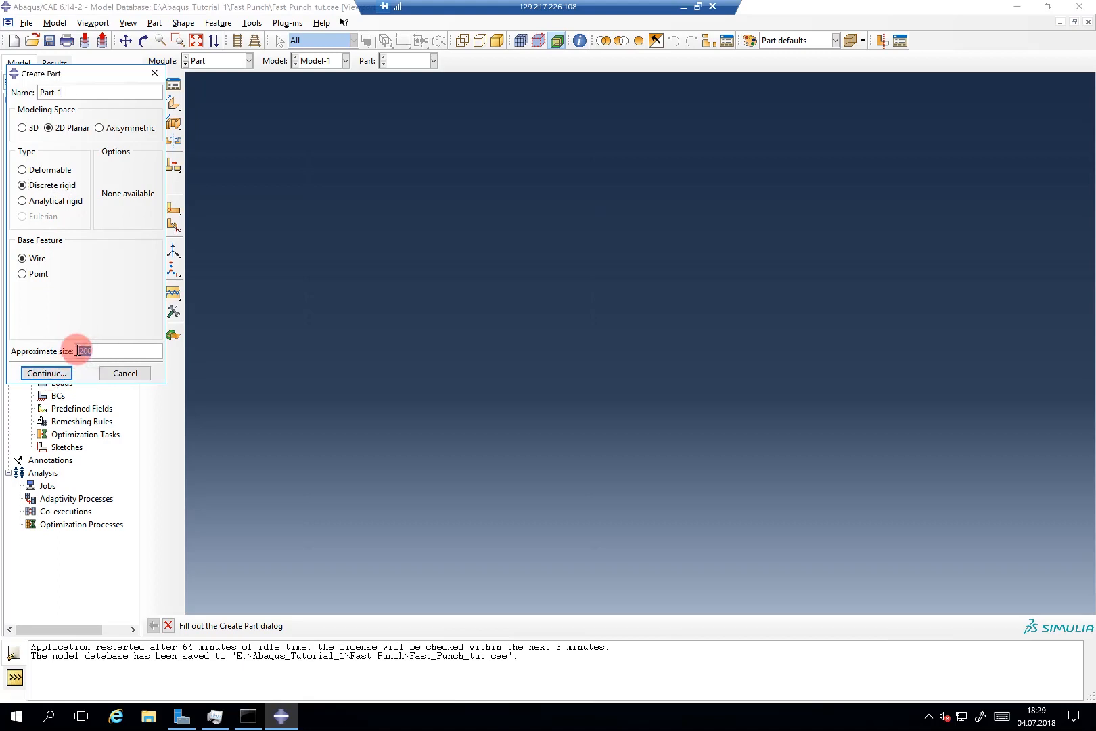
{"action": "type", "text": "10"}
{"action": "left_click", "coordinate": [62, 373]}
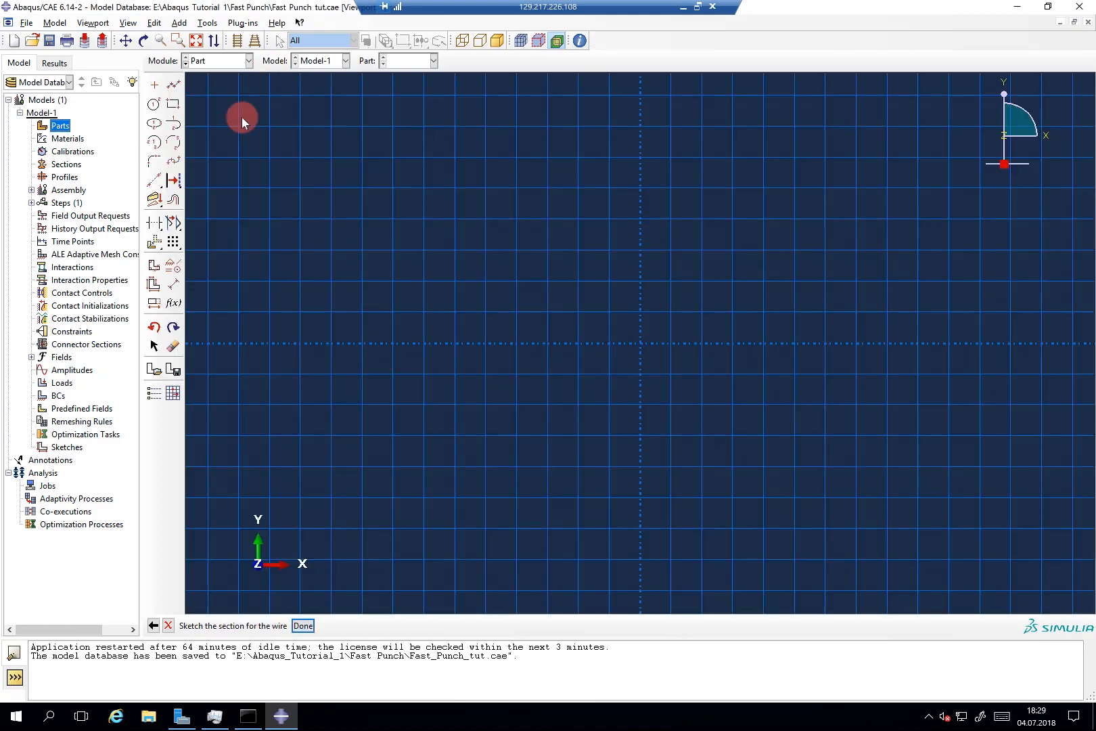
Step: Select the Create Spline: Thru Points tool in the Part-1 sketcher
{"action": "left_click", "coordinate": [174, 161]}
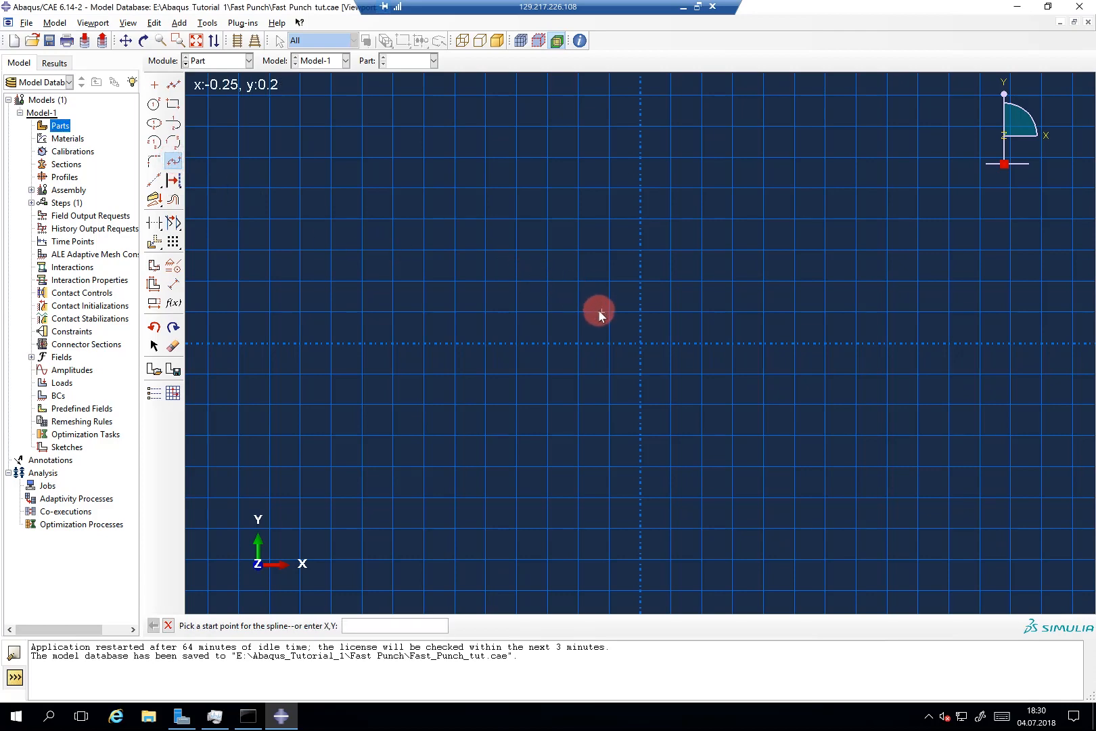
{"action": "scroll", "coordinate": [635, 318], "scroll_direction": "up", "scroll_amount": 1}
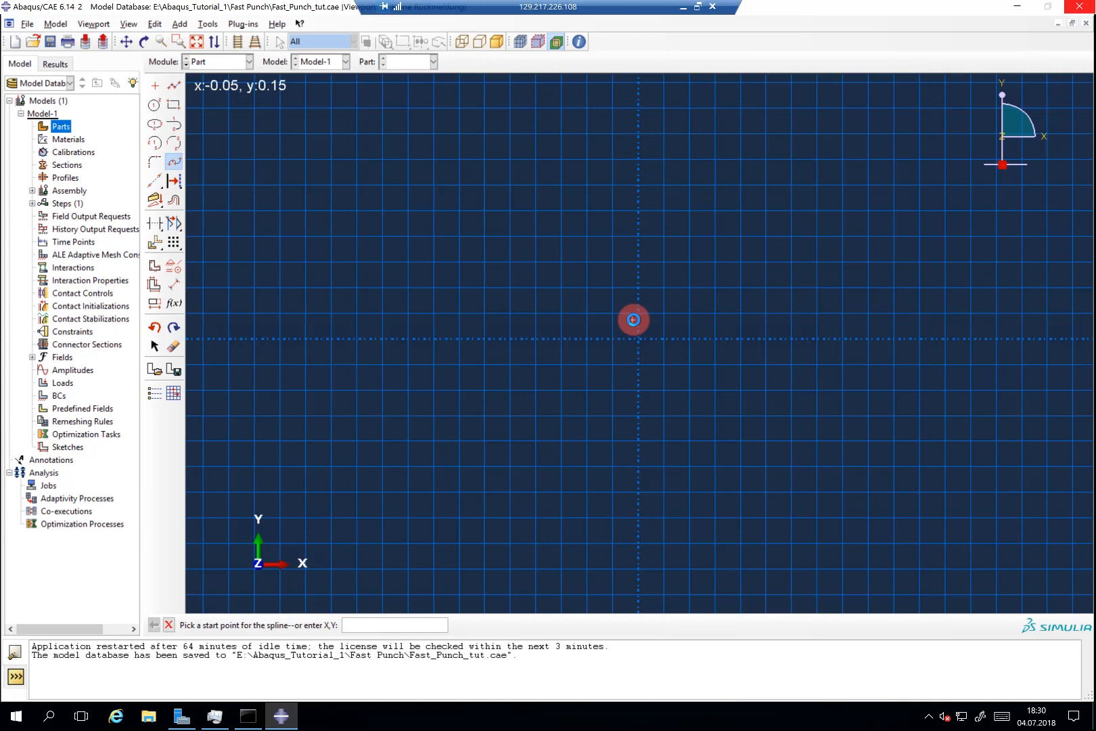
Step: Force-close the frozen Abaqus window and its console, then relaunch Abaqus 6.14
{"action": "left_click", "coordinate": [1090, 8]}
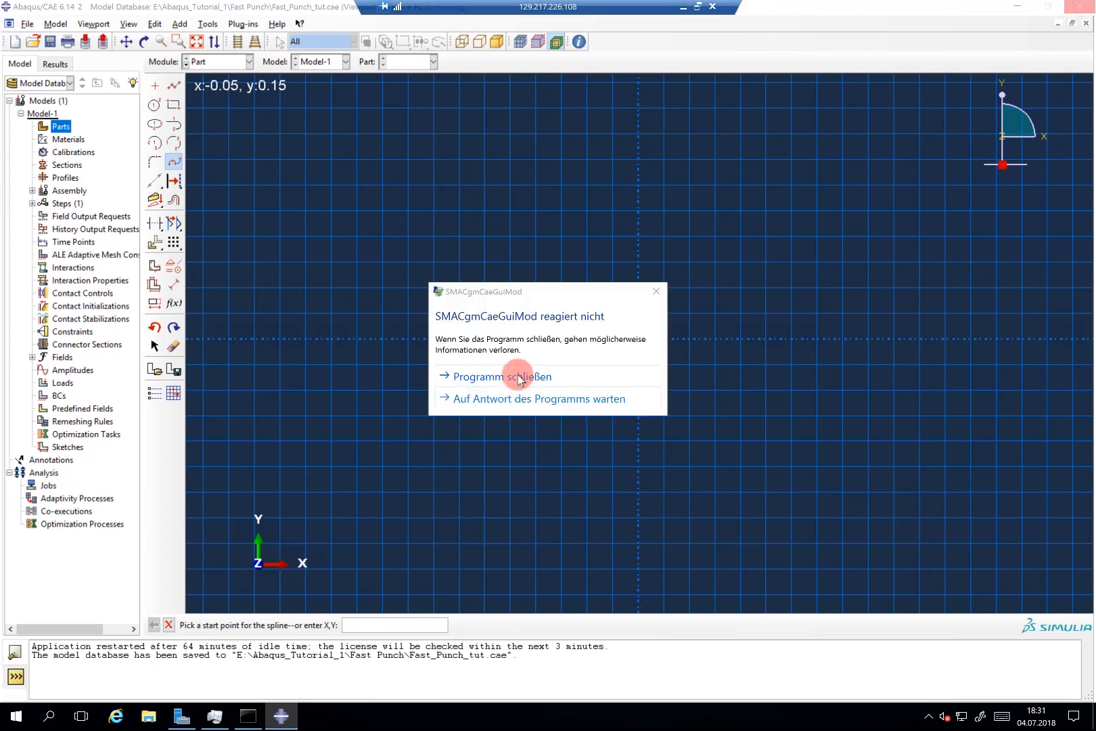
{"action": "left_click", "coordinate": [525, 377]}
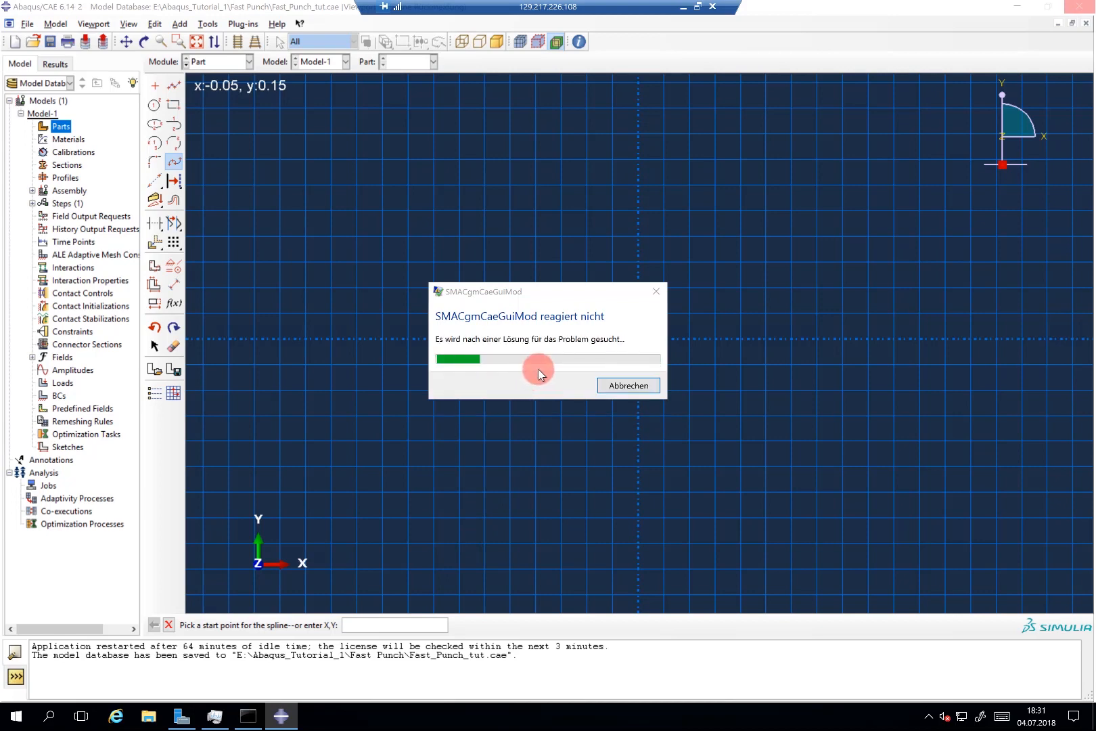
{"action": "left_click", "coordinate": [599, 386]}
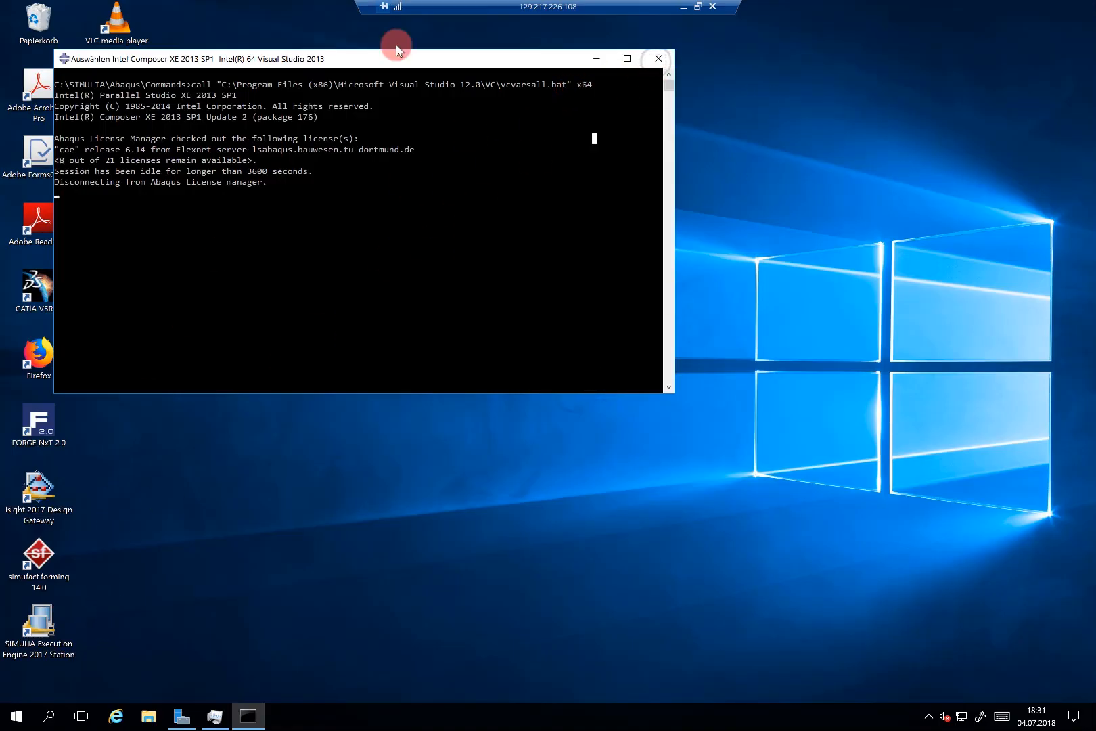
{"action": "left_click", "coordinate": [658, 60]}
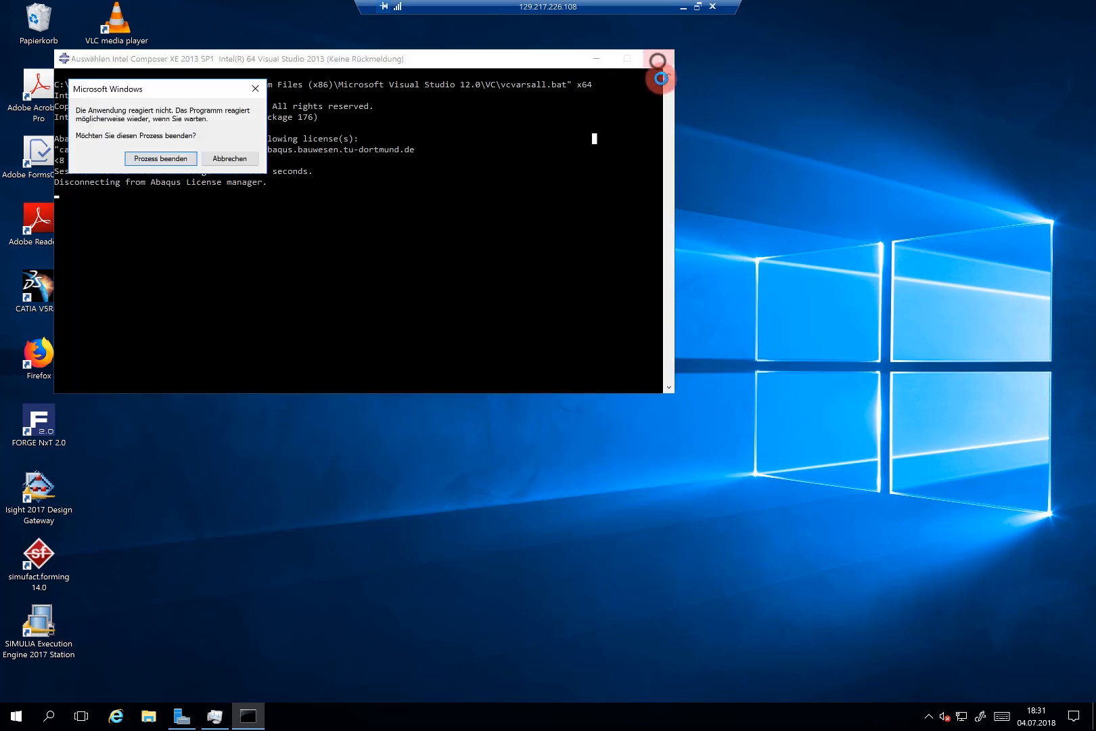
{"action": "left_click", "coordinate": [157, 160]}
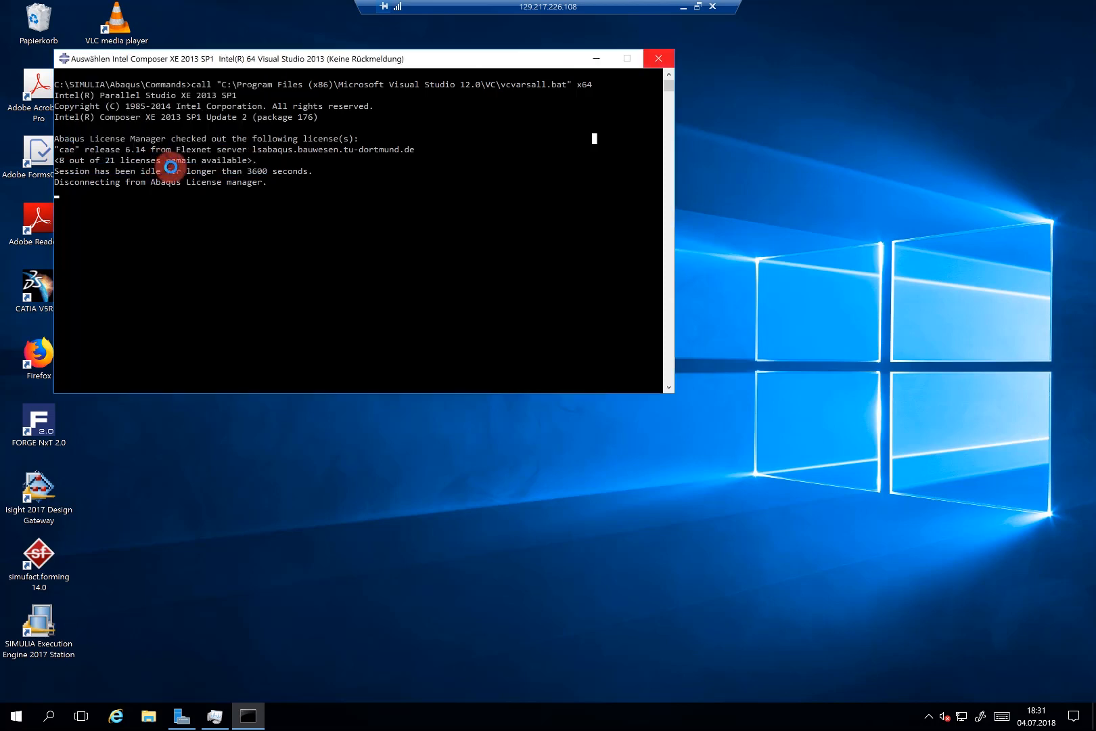
{"action": "left_click", "coordinate": [121, 159]}
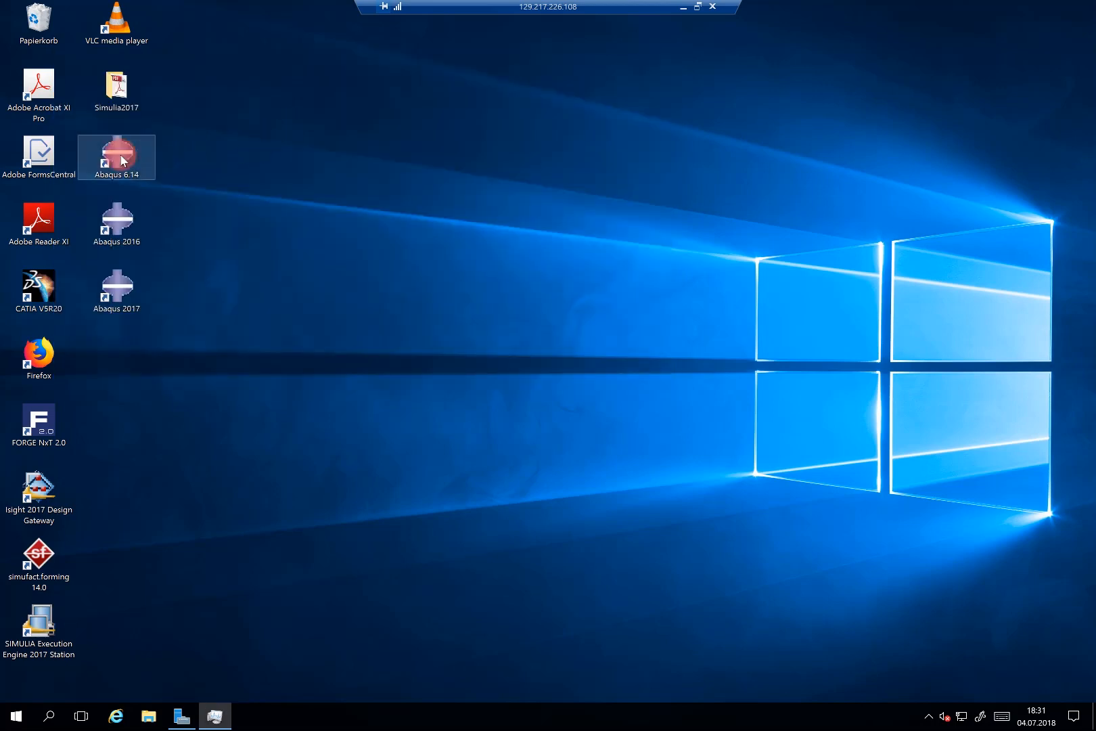
{"action": "double_click", "coordinate": [120, 157]}
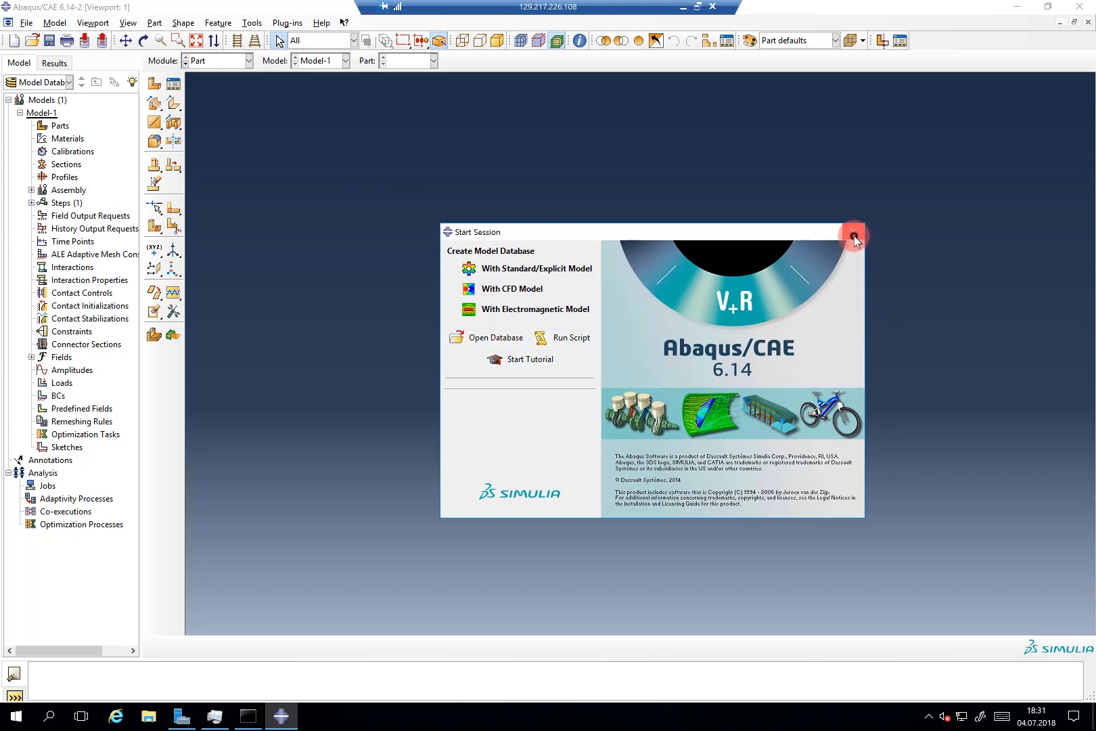
Step: Dismiss the Start Session dialog and cancel the Open Database window
{"action": "left_click", "coordinate": [854, 237]}
{"action": "left_click", "coordinate": [35, 40]}
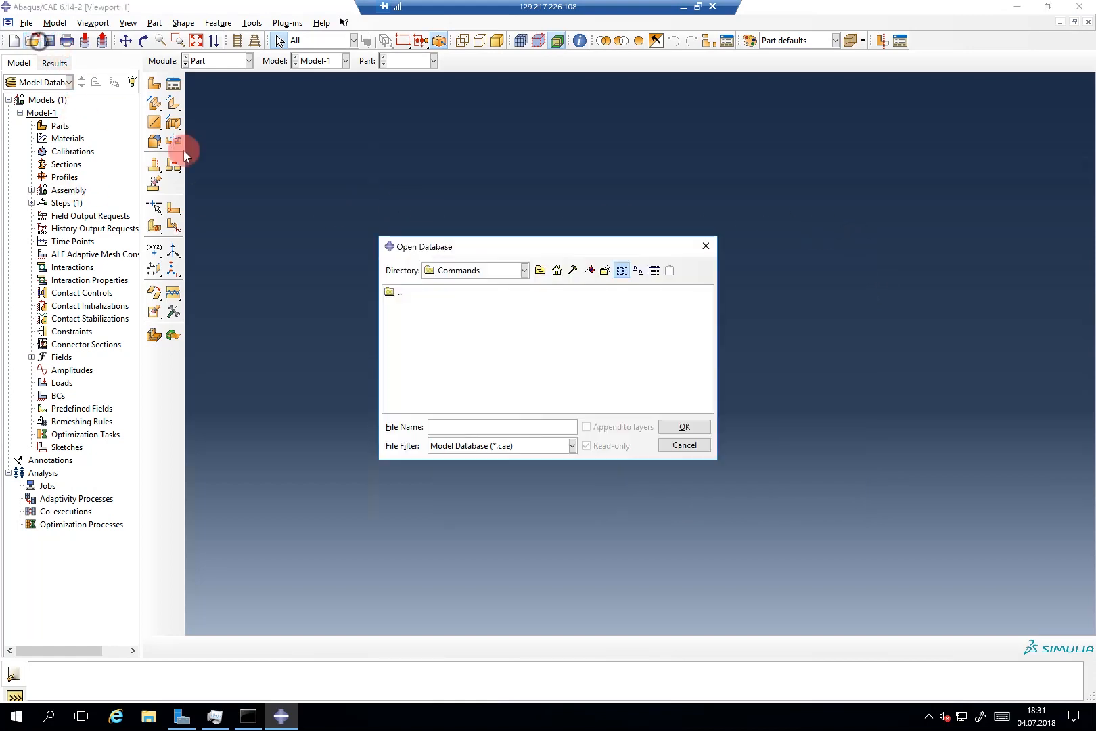
{"action": "left_click", "coordinate": [525, 270]}
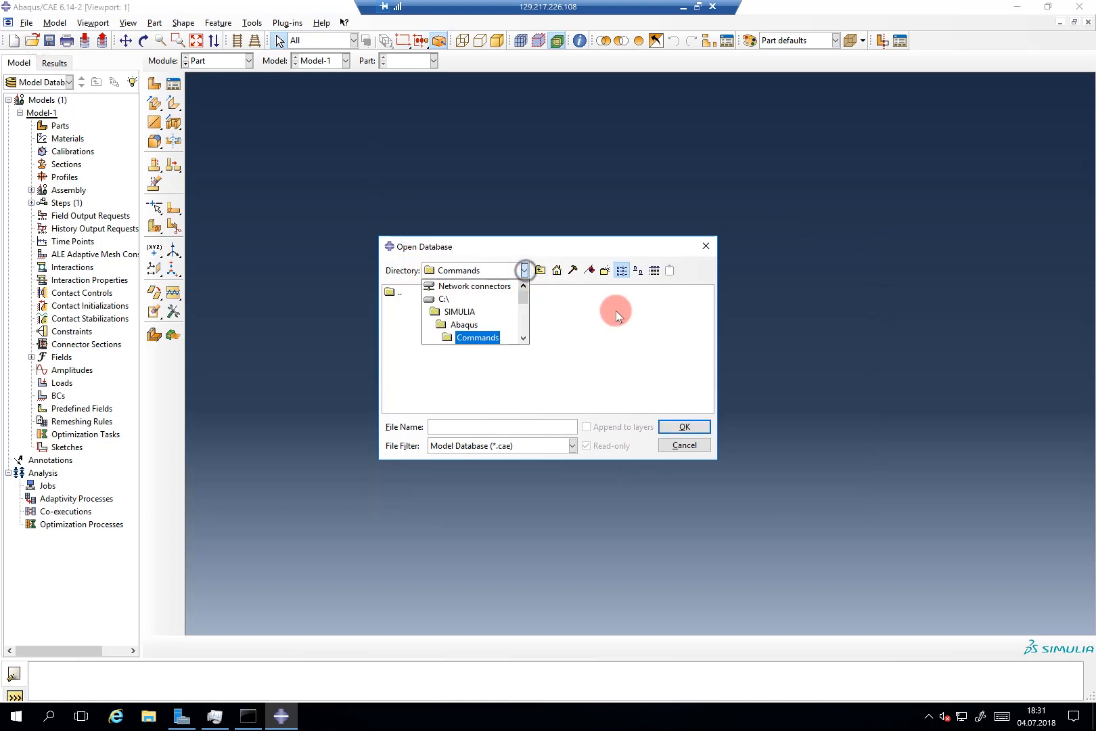
{"action": "left_click", "coordinate": [706, 246]}
{"action": "left_click", "coordinate": [706, 247]}
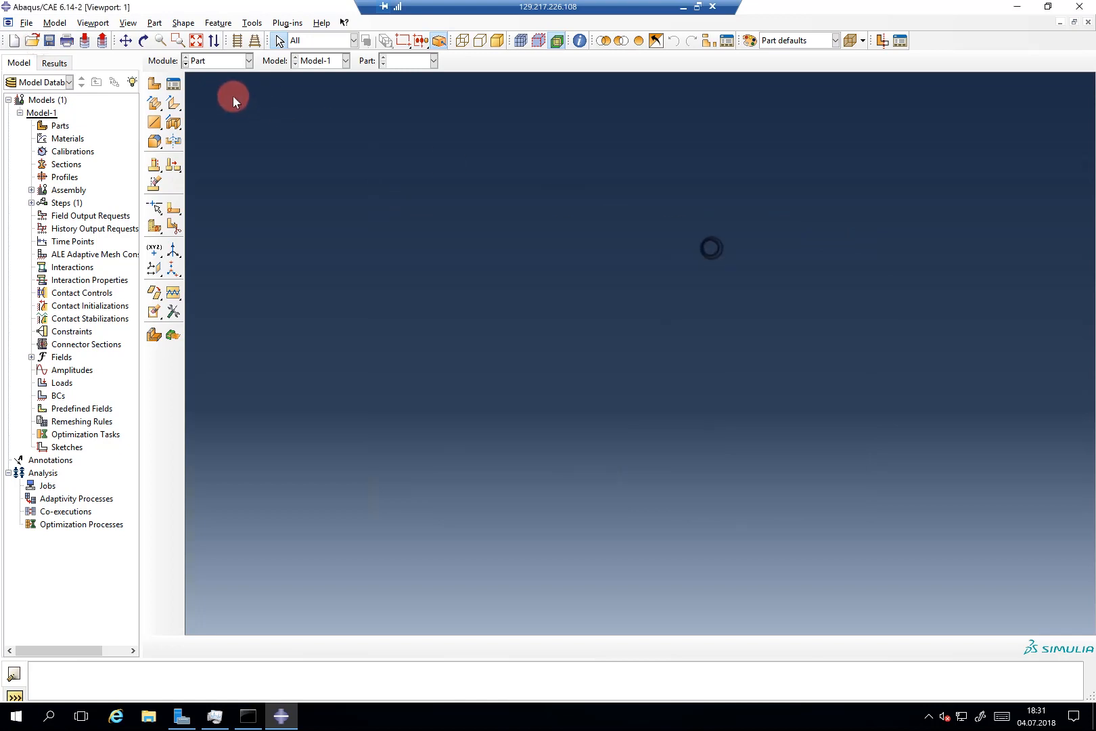
Step: Set the work directory to E:\Abaqus_Tutorial_1\Fast Punch
{"action": "left_click", "coordinate": [27, 22]}
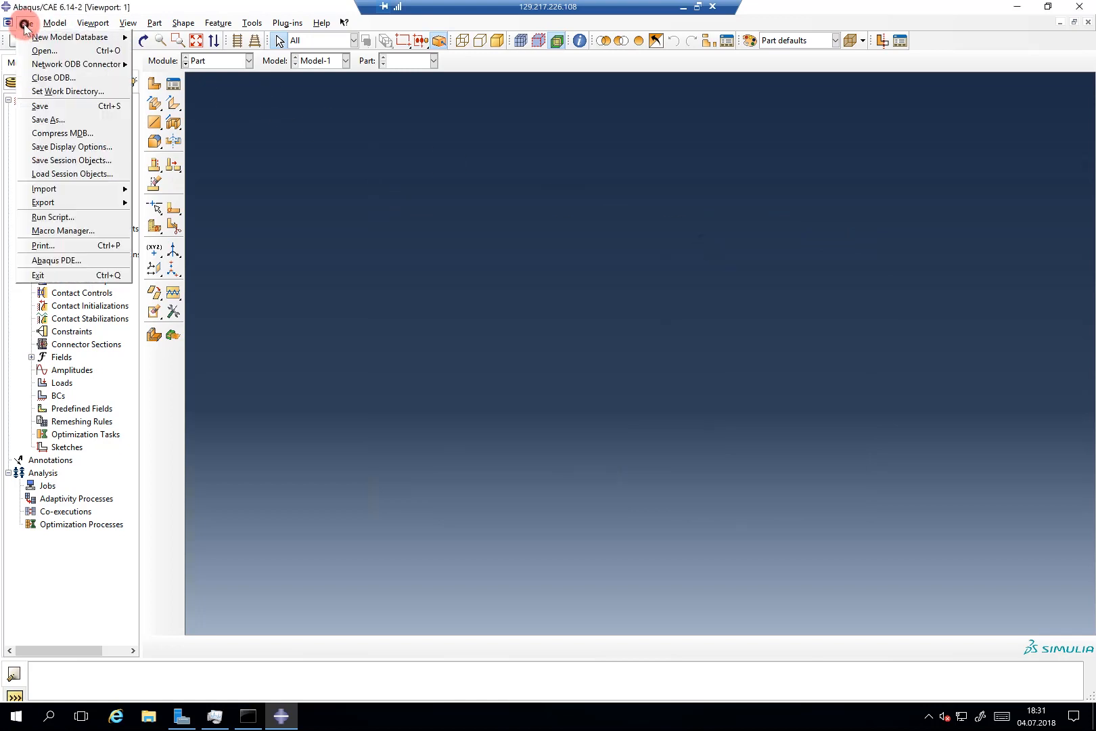
{"action": "left_click", "coordinate": [43, 91]}
{"action": "left_click", "coordinate": [625, 356]}
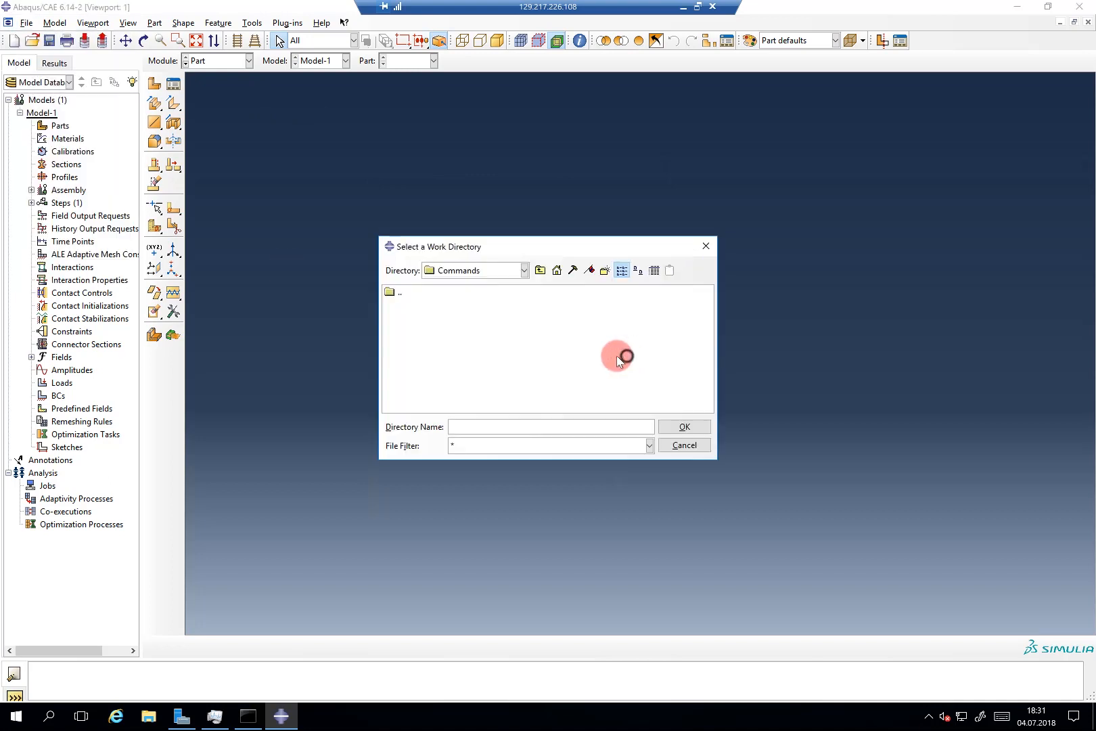
{"action": "left_click", "coordinate": [525, 269]}
{"action": "left_click_drag", "start_coordinate": [523, 297], "coordinate": [522, 312]}
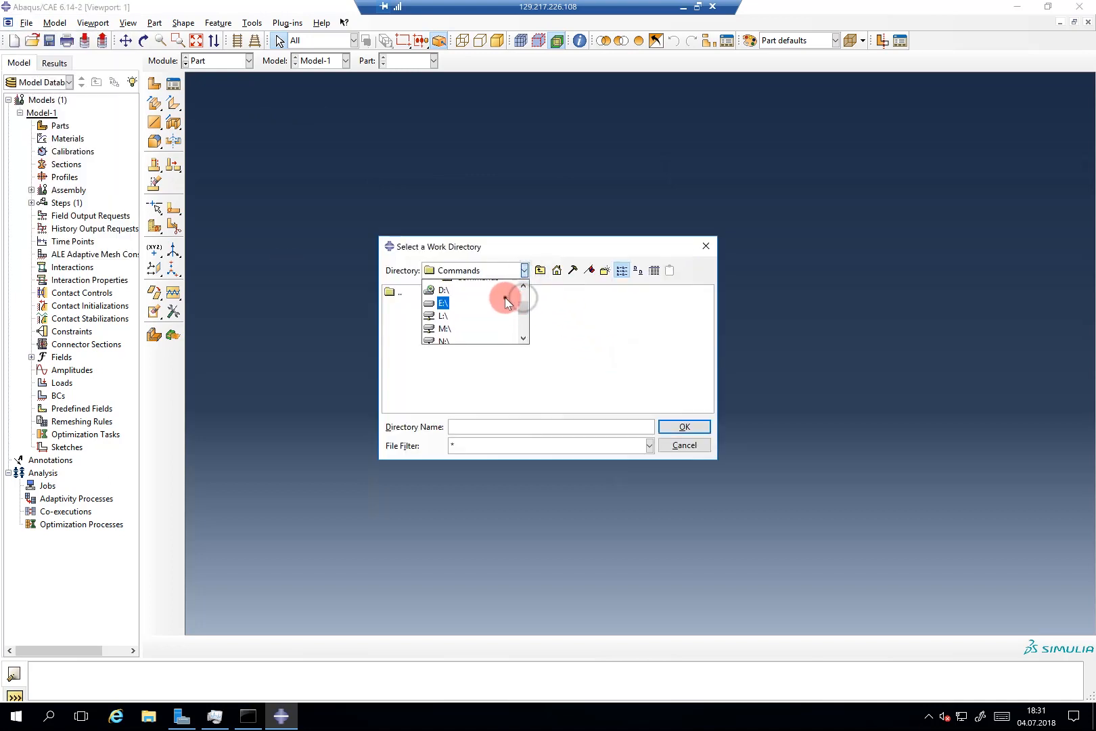
{"action": "left_click", "coordinate": [504, 299]}
{"action": "left_click", "coordinate": [429, 298]}
{"action": "double_click", "coordinate": [429, 298]}
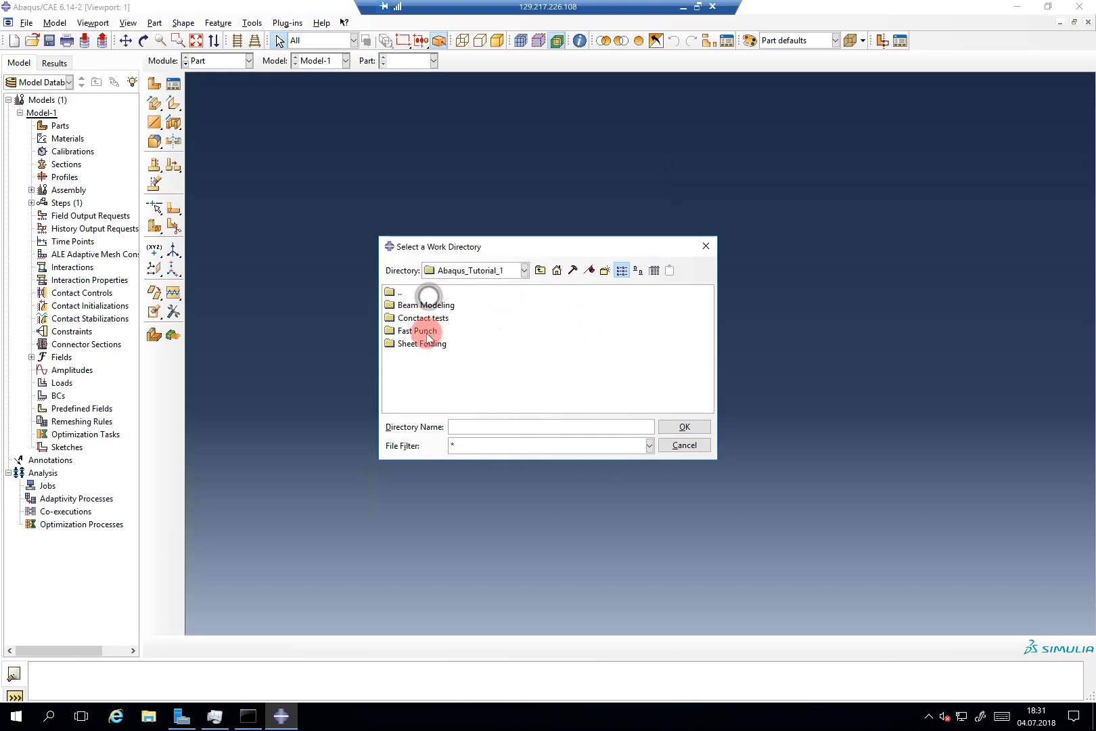
{"action": "left_click", "coordinate": [406, 330]}
{"action": "left_click", "coordinate": [675, 427]}
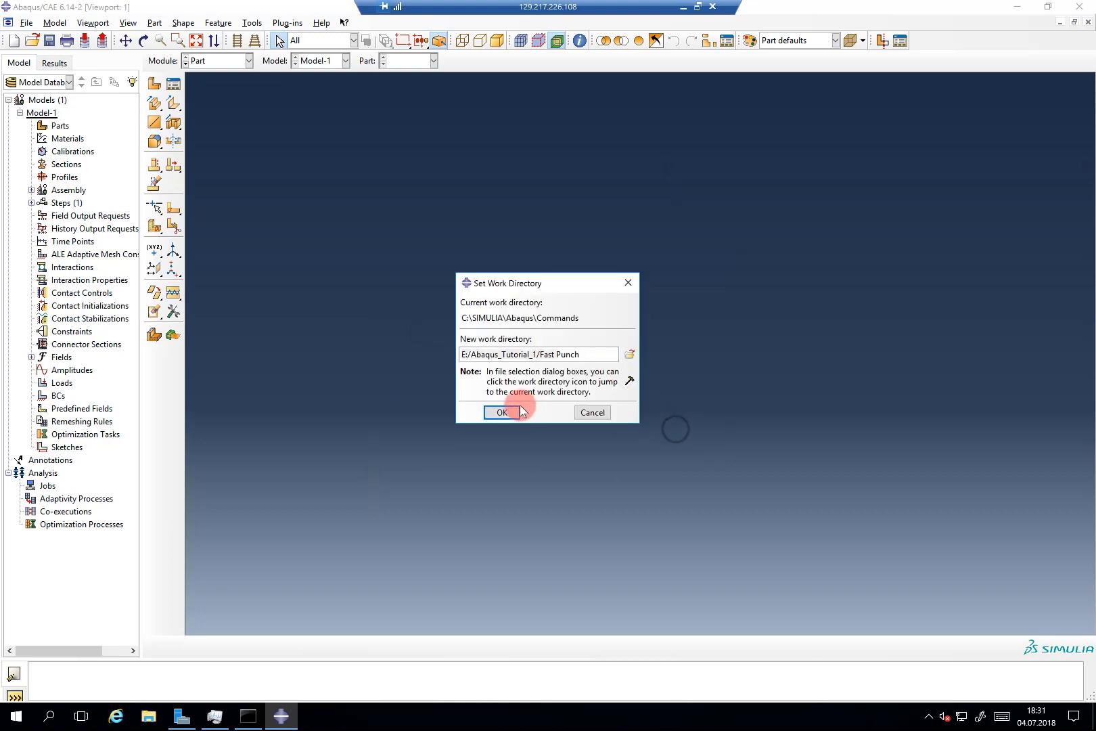
{"action": "left_click", "coordinate": [502, 412]}
{"action": "left_click", "coordinate": [31, 39]}
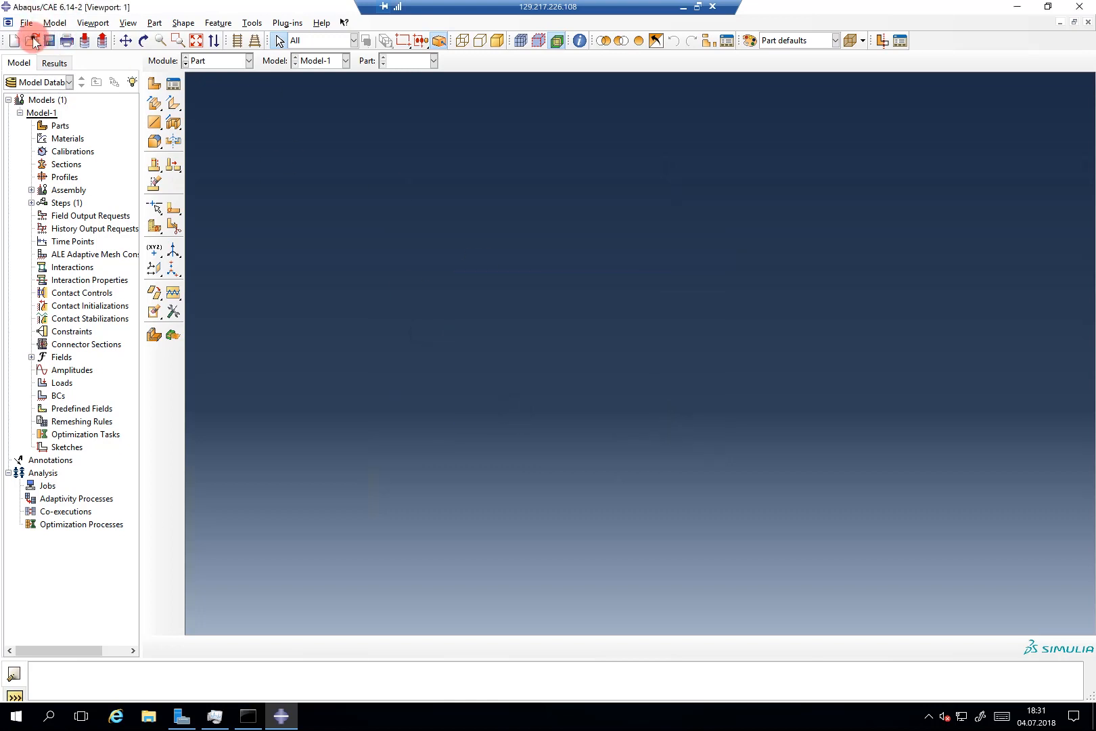
Step: Open Fast_Punch_tut.cae from the Fast Punch folder, declining crash-change recovery
{"action": "left_click", "coordinate": [522, 273]}
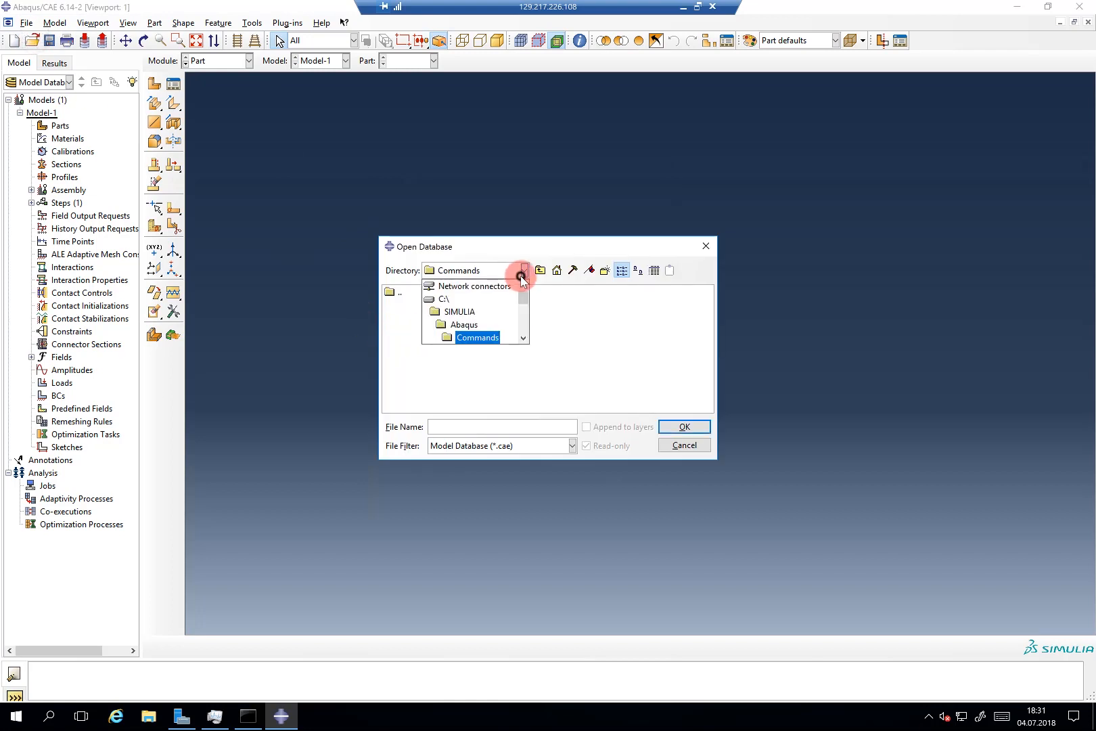
{"action": "left_click_drag", "start_coordinate": [521, 303], "coordinate": [521, 312]}
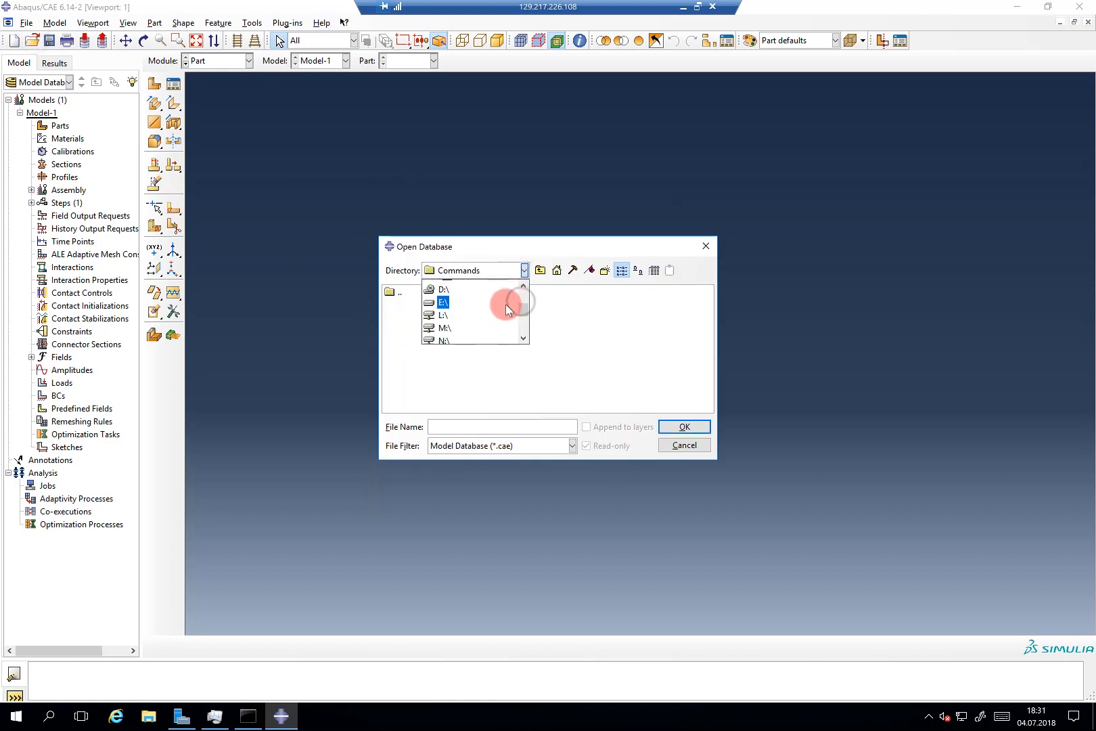
{"action": "left_click", "coordinate": [504, 302]}
{"action": "left_click", "coordinate": [429, 295]}
{"action": "left_click", "coordinate": [429, 296]}
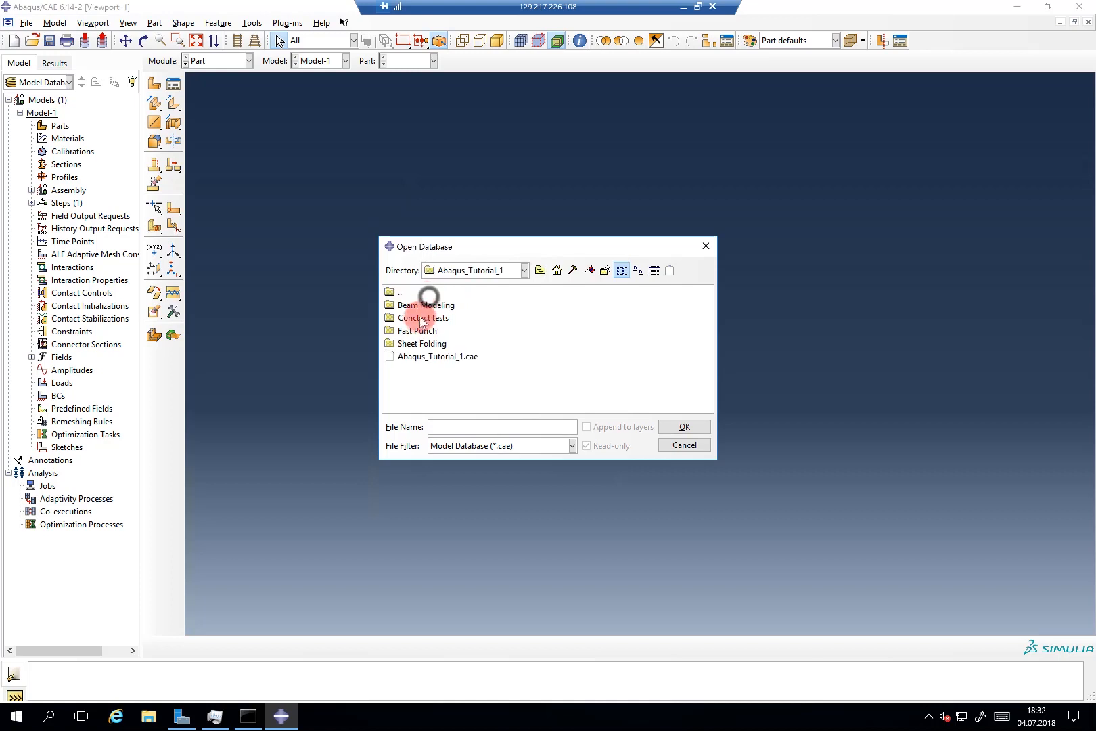
{"action": "double_click", "coordinate": [420, 330]}
{"action": "left_click", "coordinate": [430, 316]}
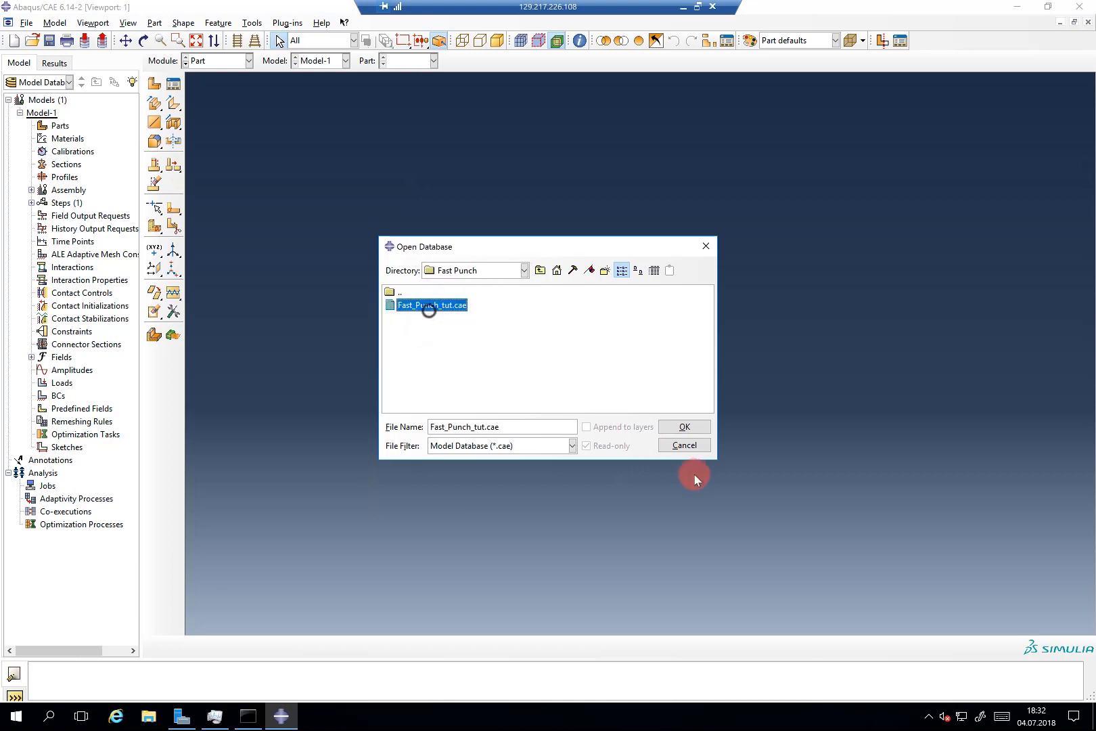
{"action": "left_click", "coordinate": [681, 428]}
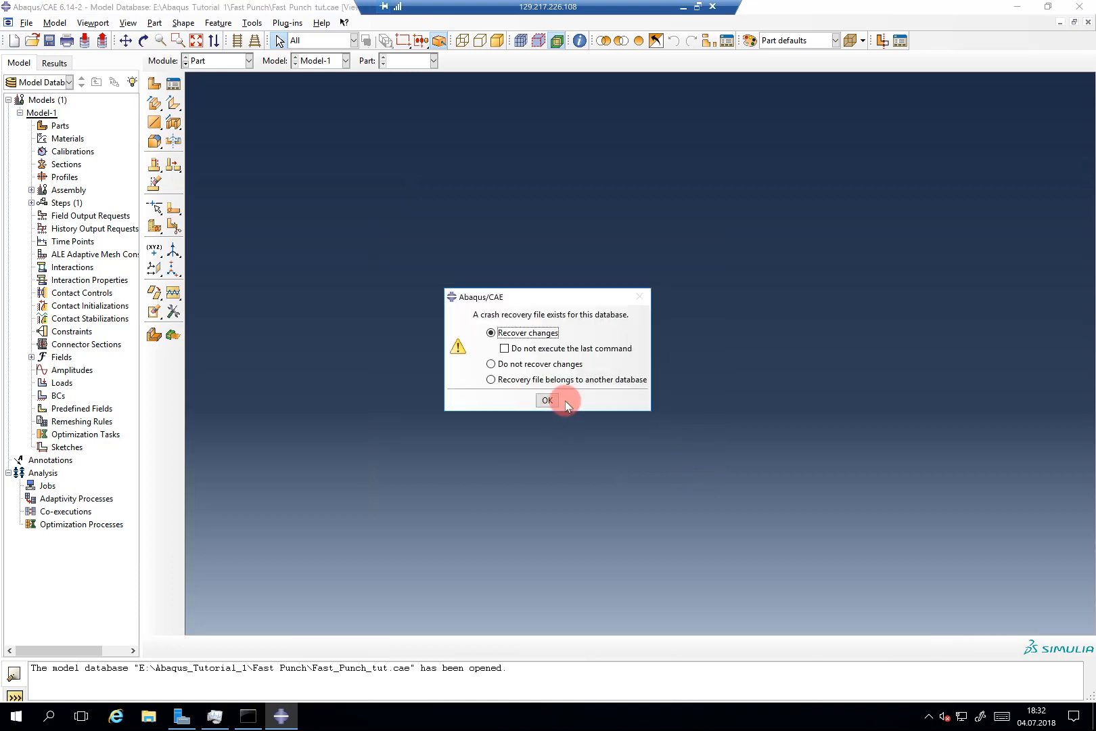
{"action": "left_click", "coordinate": [548, 363]}
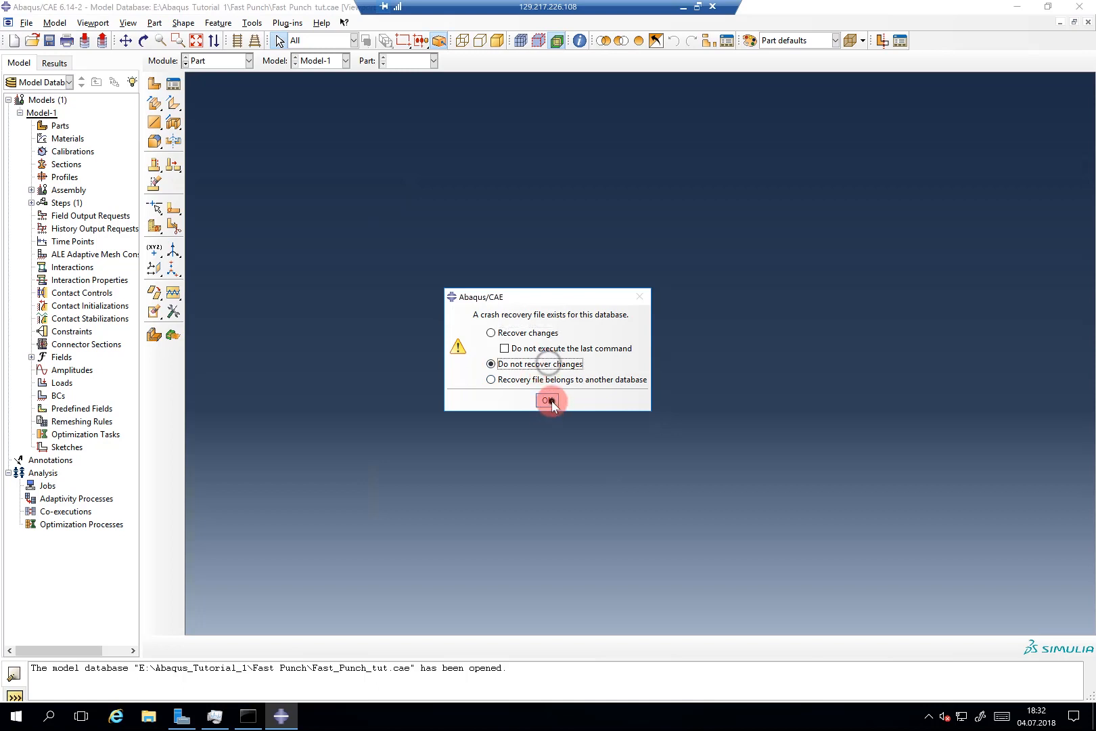
{"action": "left_click", "coordinate": [550, 400]}
{"action": "double_click", "coordinate": [53, 126]}
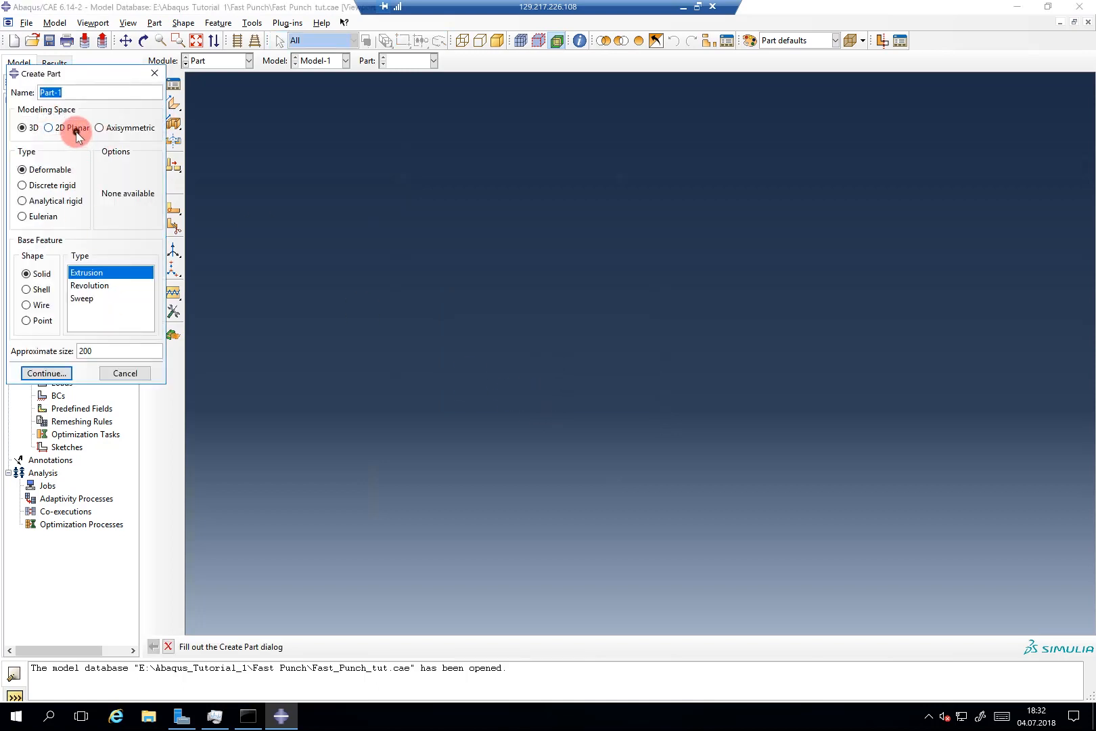
Step: Make the new part a 2D planar, discrete rigid wire with approximate size 1
{"action": "left_click", "coordinate": [75, 129]}
{"action": "left_click_drag", "start_coordinate": [90, 73], "coordinate": [401, 186]}
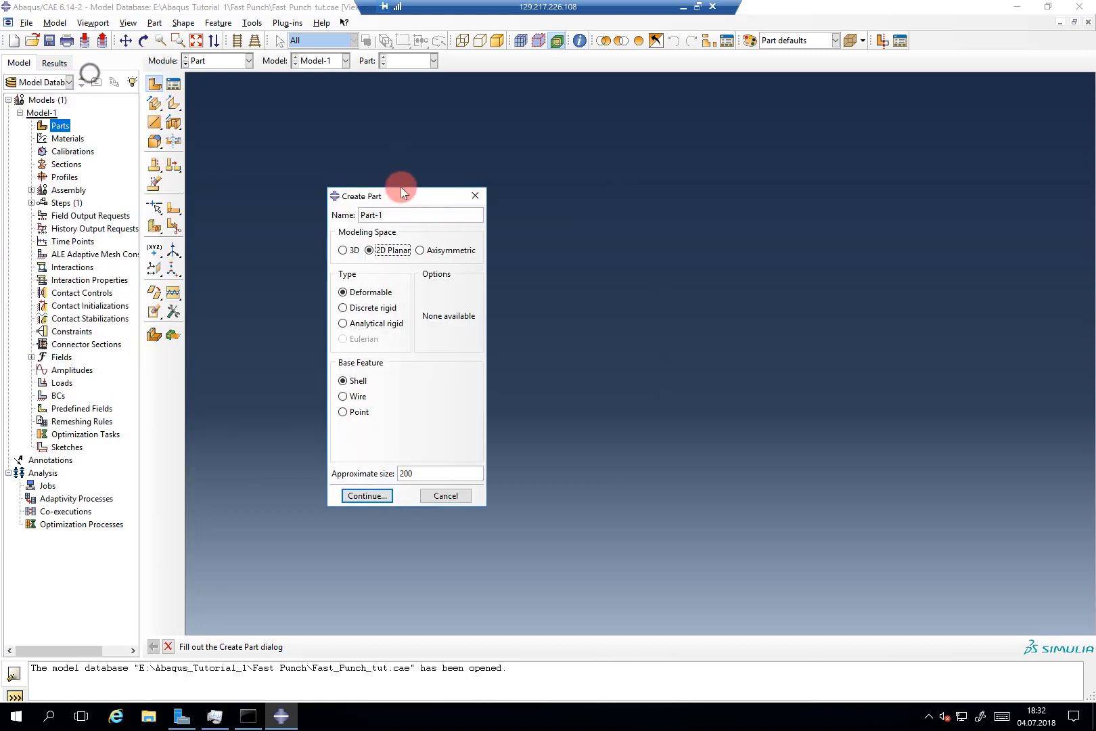
{"action": "left_click", "coordinate": [382, 300]}
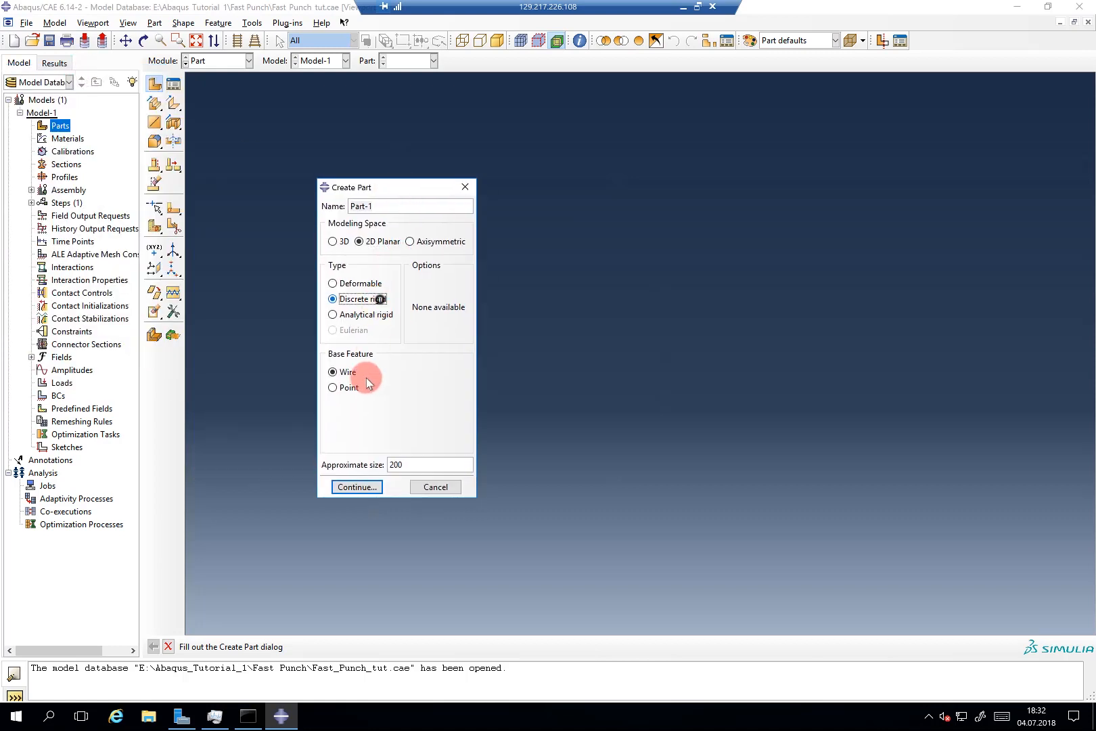
{"action": "double_click", "coordinate": [395, 465]}
{"action": "type", "text": "1"}
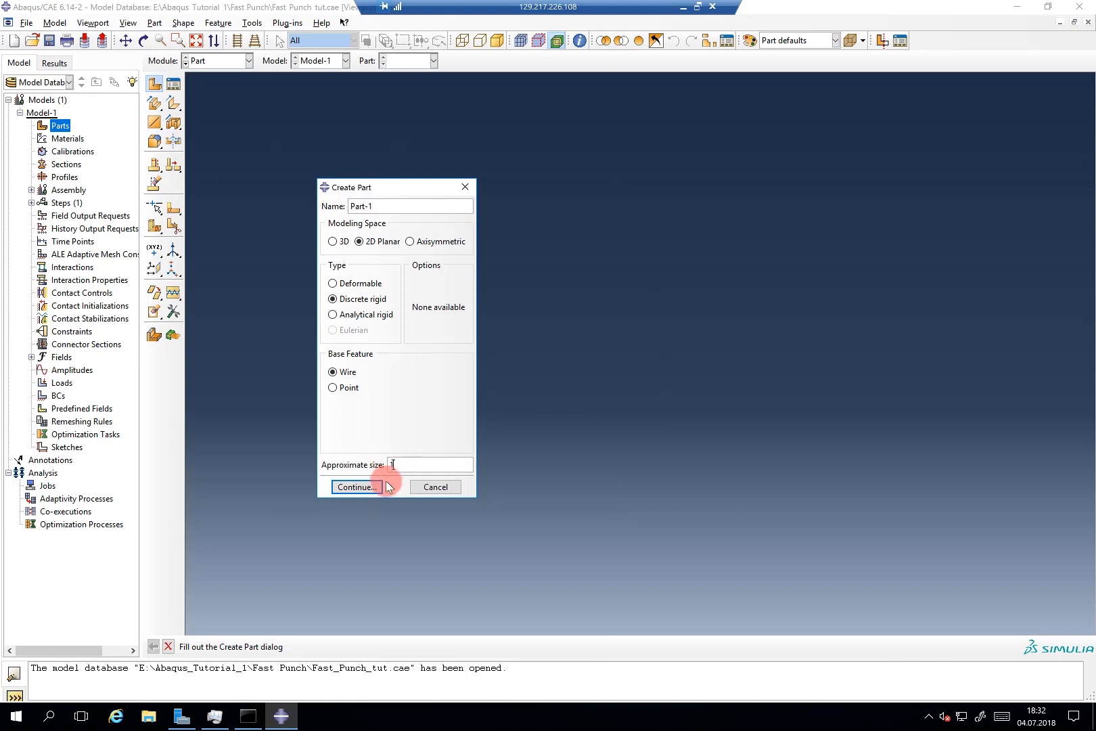
{"action": "left_click", "coordinate": [378, 486]}
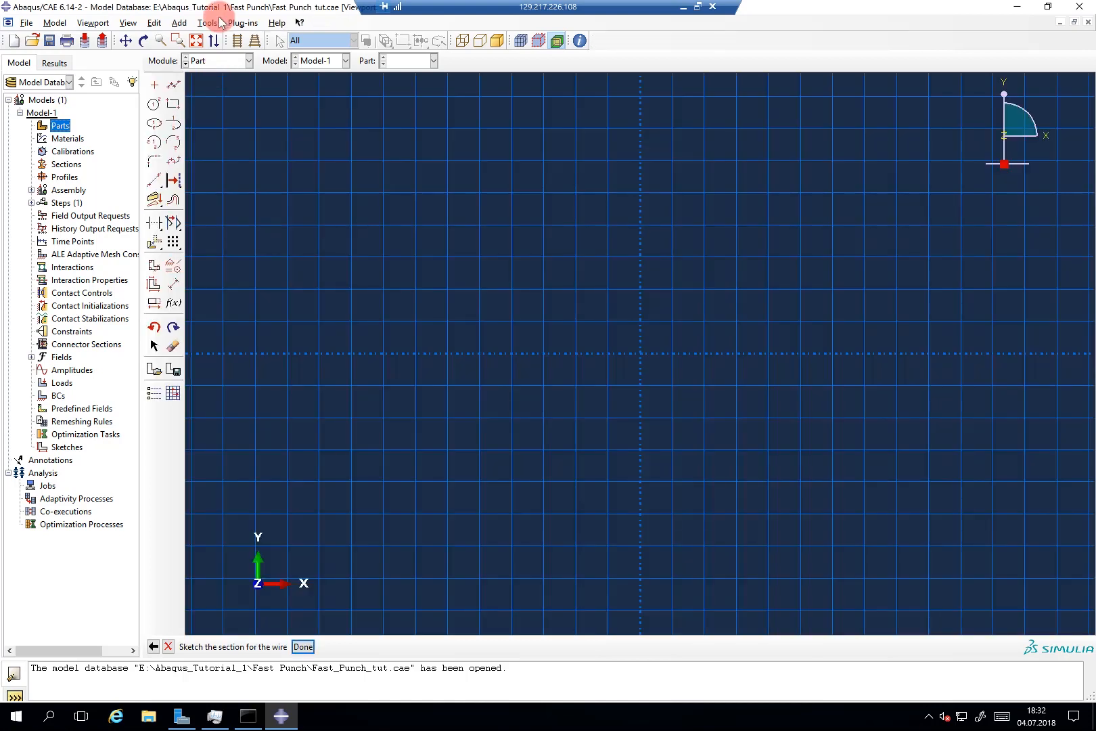
Step: Start a spline at (-0.2, 0.2) and add the point (-0.1, 0)
{"action": "left_click", "coordinate": [173, 164]}
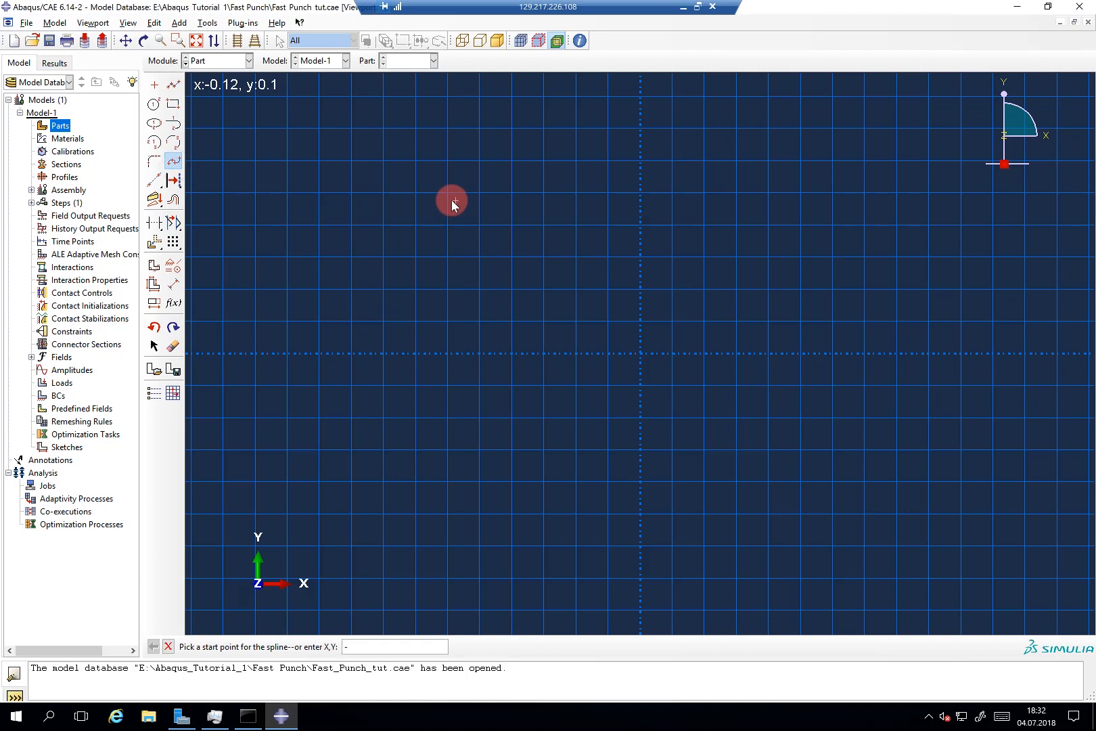
{"action": "type", "text": "-0.2,0.2"}
{"action": "key", "text": "Return"}
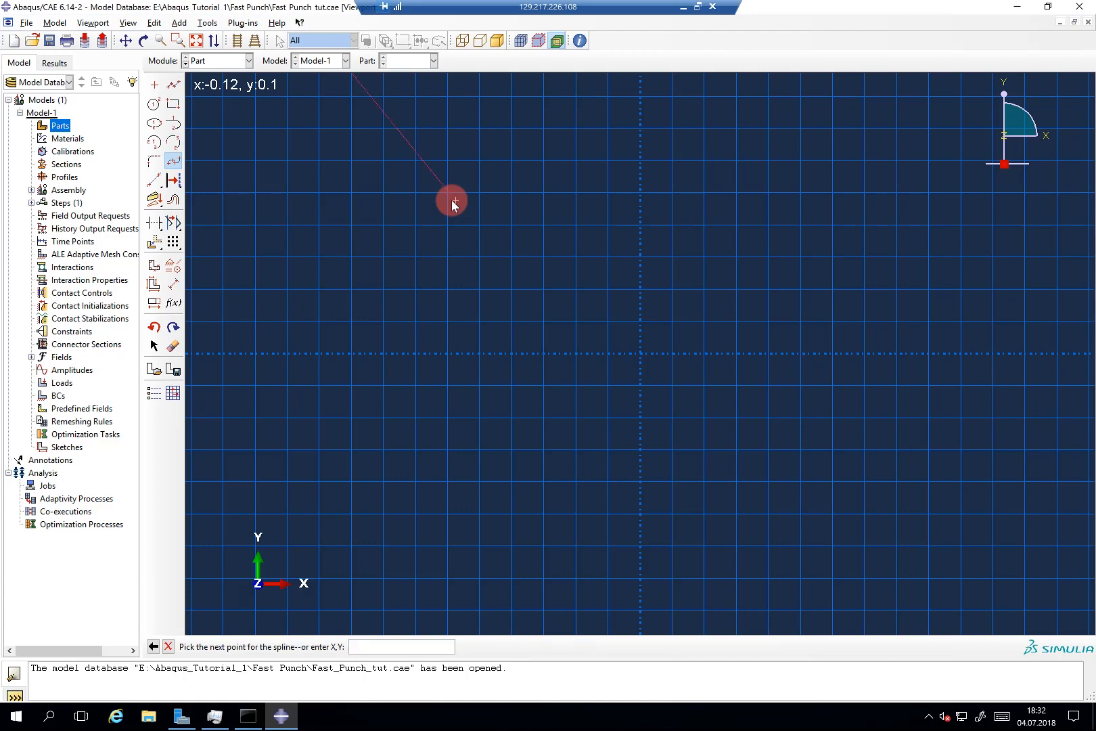
{"action": "scroll", "coordinate": [447, 215], "scroll_direction": "down", "scroll_amount": 2}
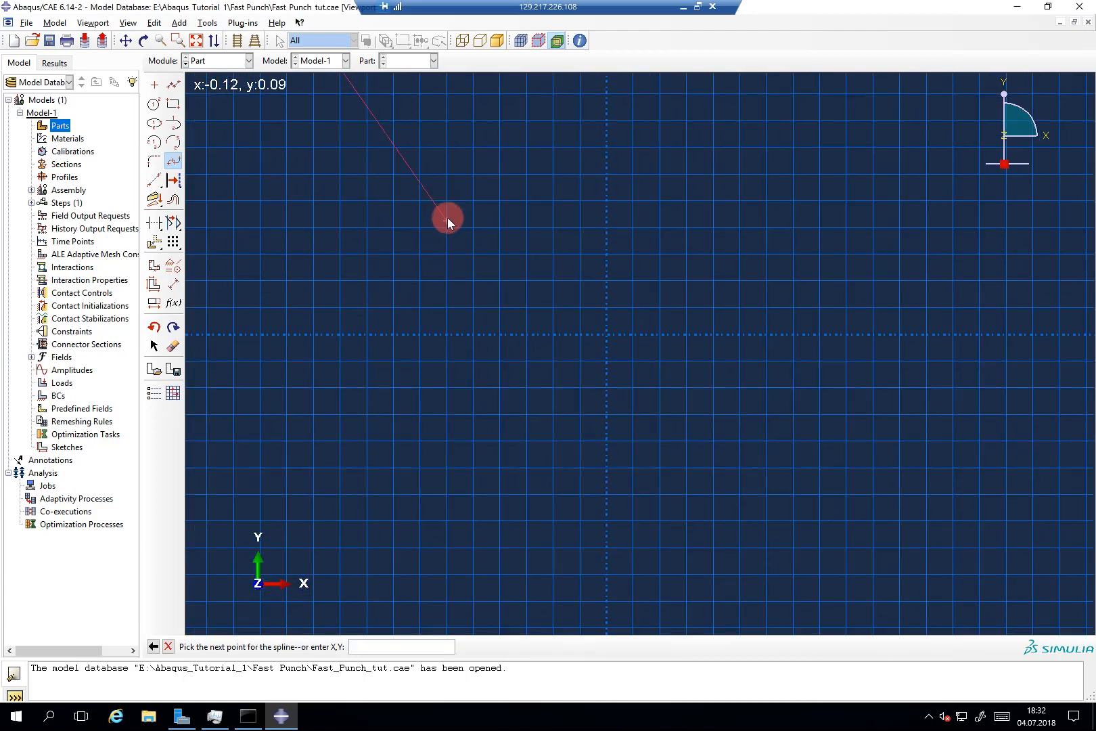
{"action": "scroll", "coordinate": [448, 217], "scroll_direction": "down", "scroll_amount": 2}
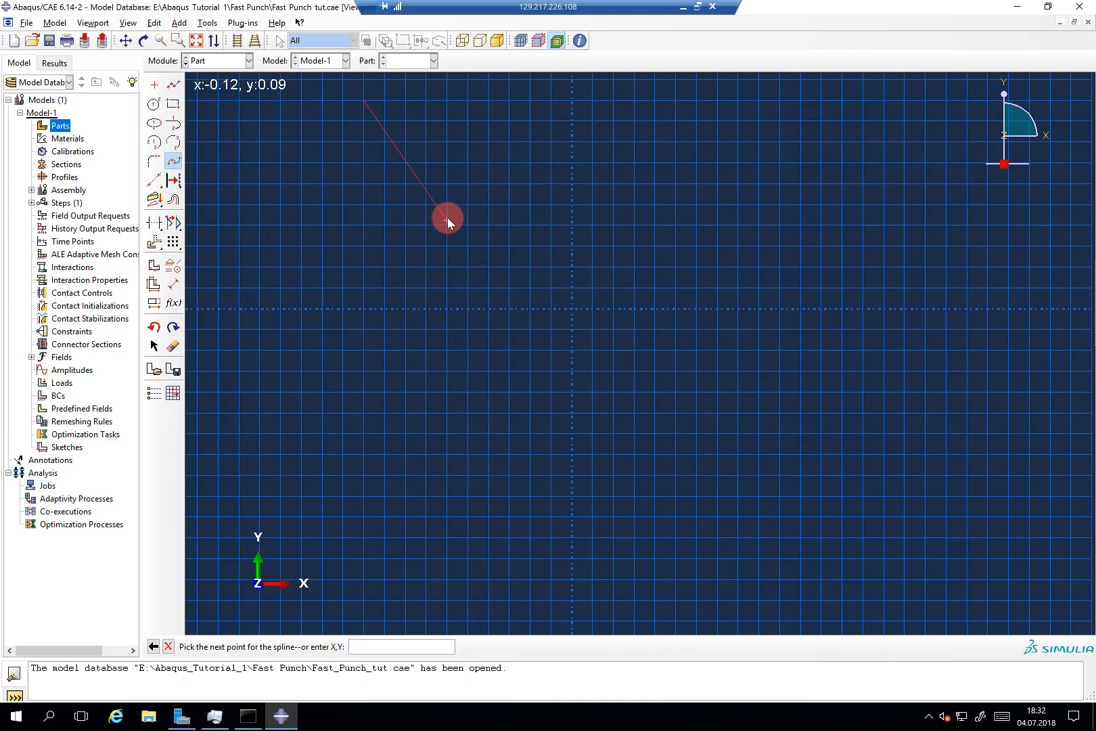
{"action": "type", "text": "-0.1,0"}
{"action": "key", "text": "Return"}
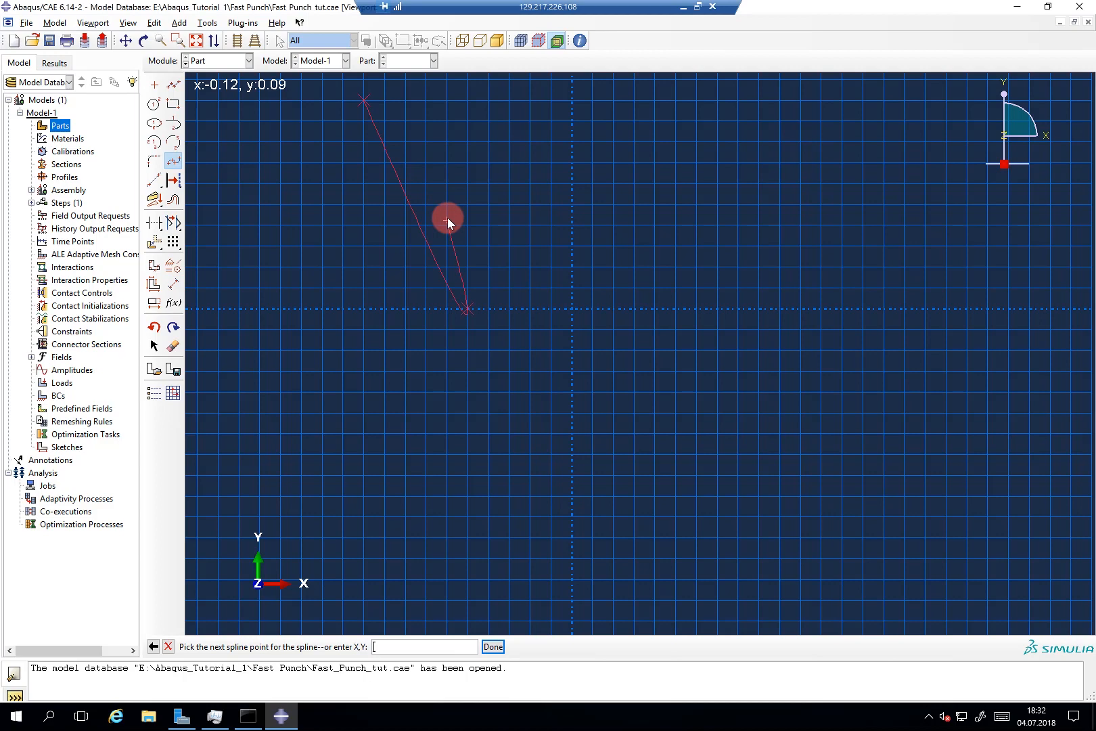
Step: Add spline points (0, 0.2), (0.1, 0), (0.2, 0.2) and finish the sketch into the wire part
{"action": "type", "text": "0,0.2"}
{"action": "key", "text": "Return"}
{"action": "type", "text": "0.1,0"}
{"action": "key", "text": "Return"}
{"action": "type", "text": "0.2,0.2"}
{"action": "key", "text": "Return"}
{"action": "middle_click", "coordinate": [447, 180]}
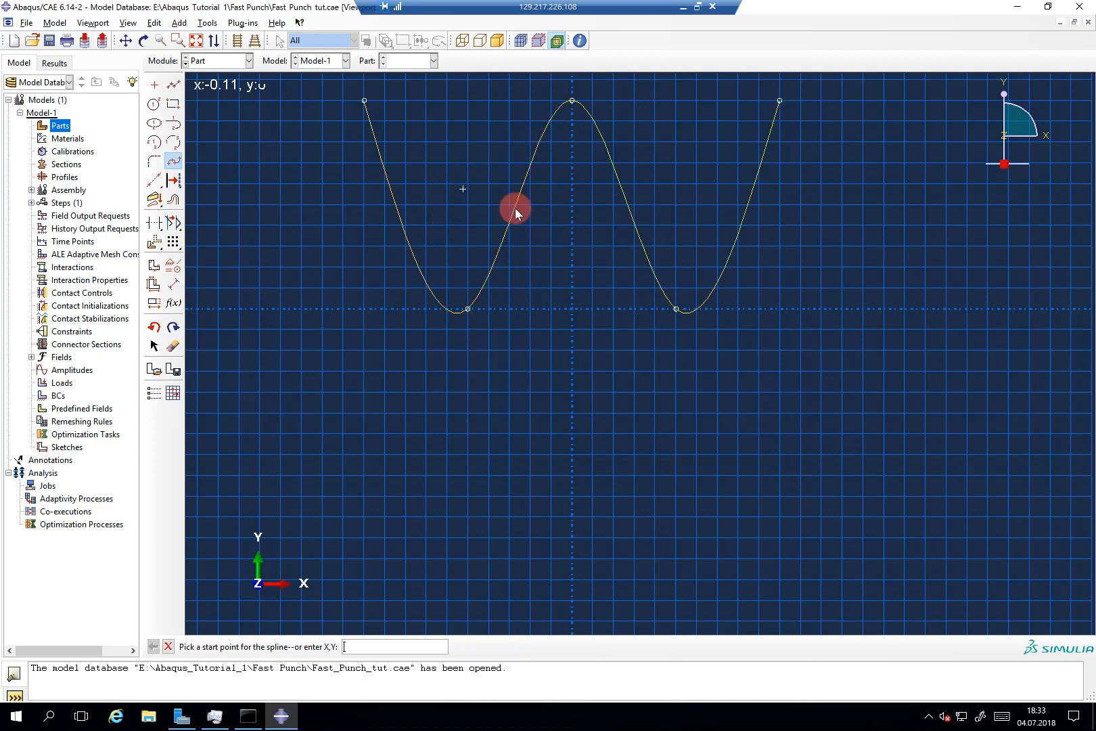
{"action": "middle_click", "coordinate": [531, 288]}
{"action": "middle_click", "coordinate": [530, 289]}
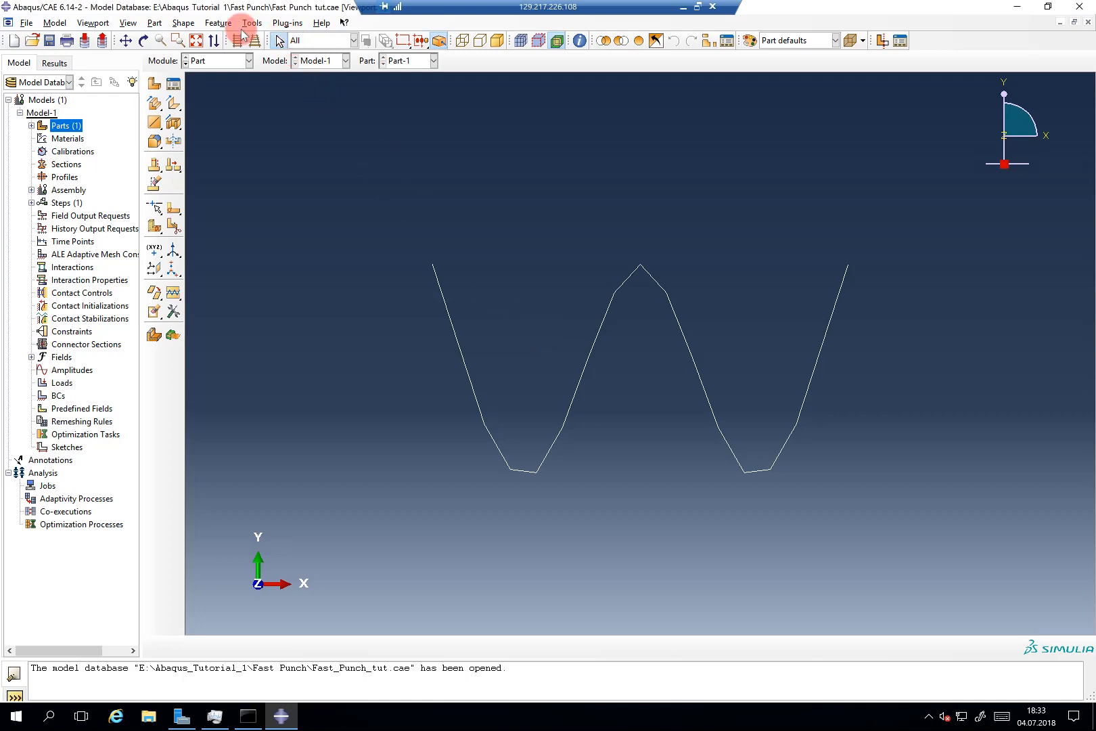
Step: Place a reference point at the left end of the W-shaped wire
{"action": "left_click", "coordinate": [157, 24]}
{"action": "left_click", "coordinate": [252, 23]}
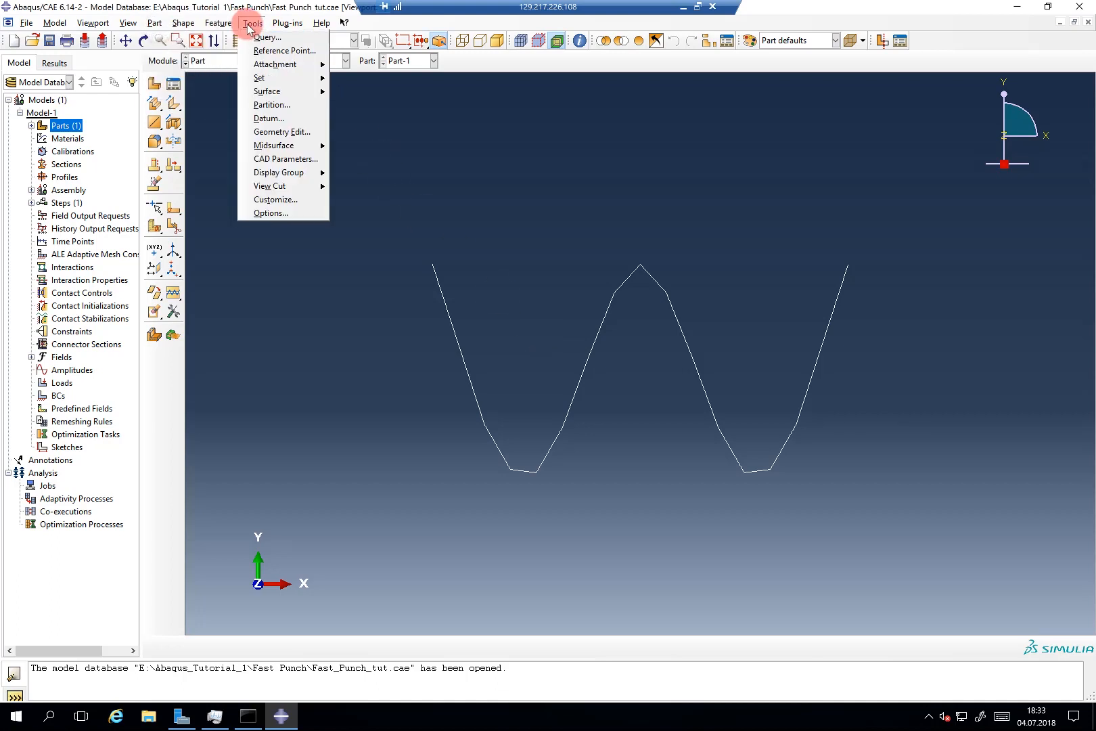
{"action": "left_click", "coordinate": [257, 51]}
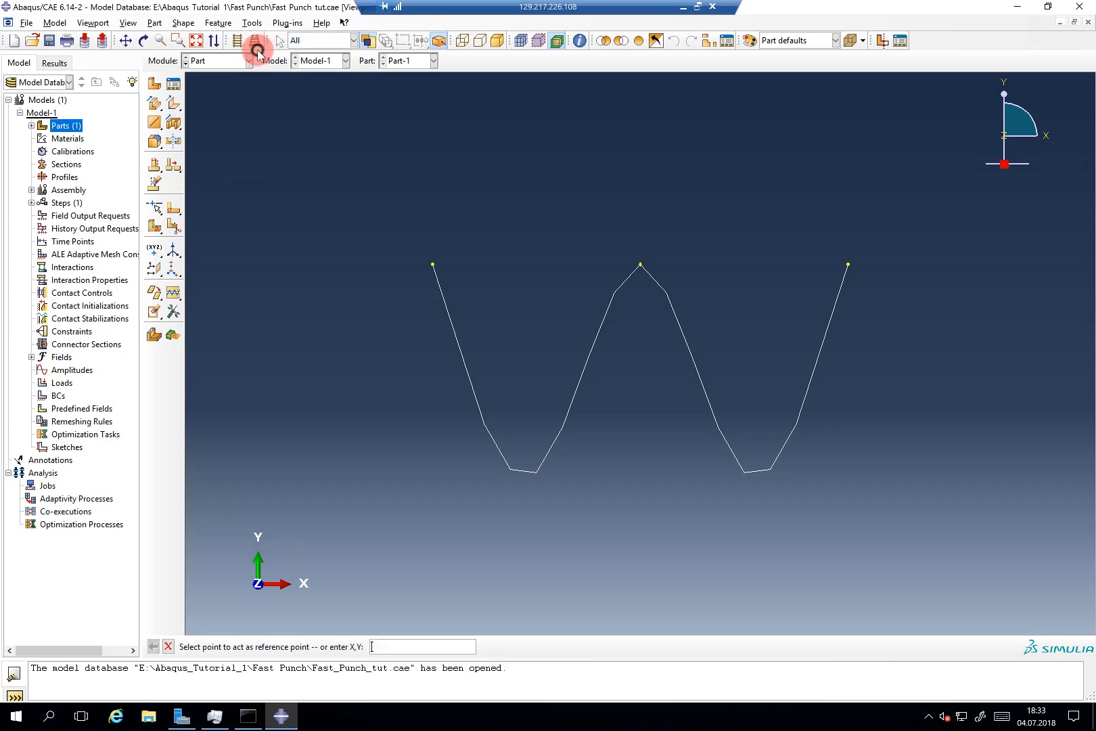
{"action": "left_click", "coordinate": [432, 264]}
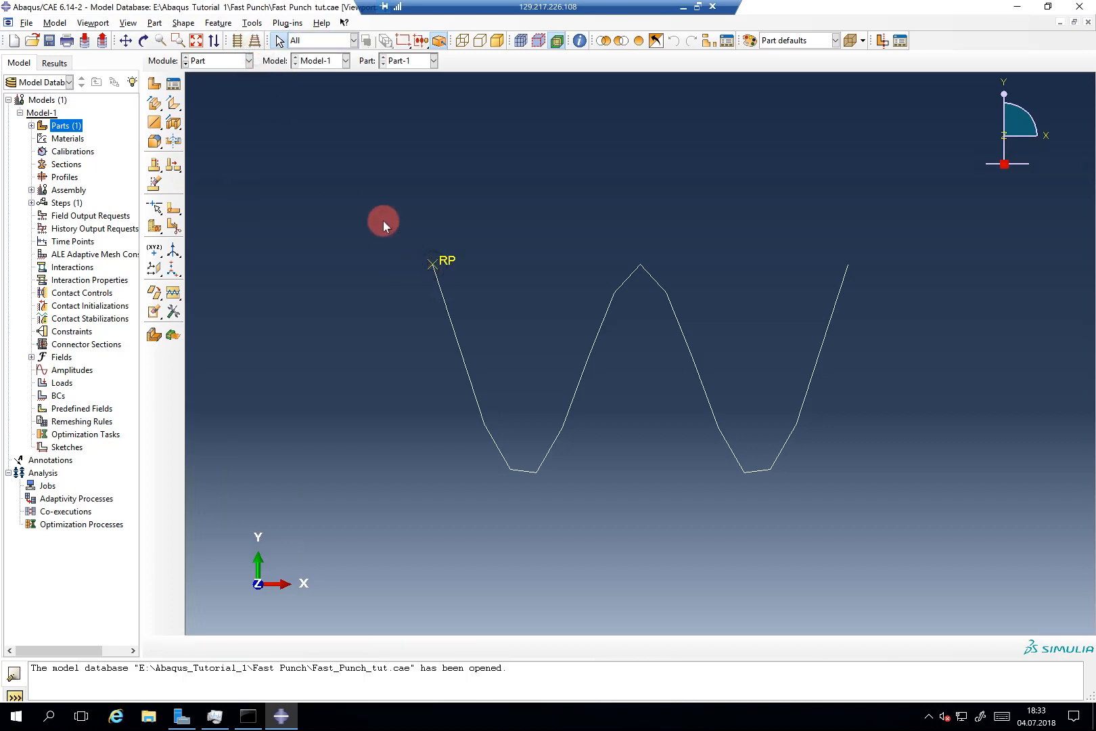
Step: Create a point mass/inertia on Part-1 applied at reference point RP
{"action": "left_click", "coordinate": [32, 125]}
{"action": "left_click", "coordinate": [42, 139]}
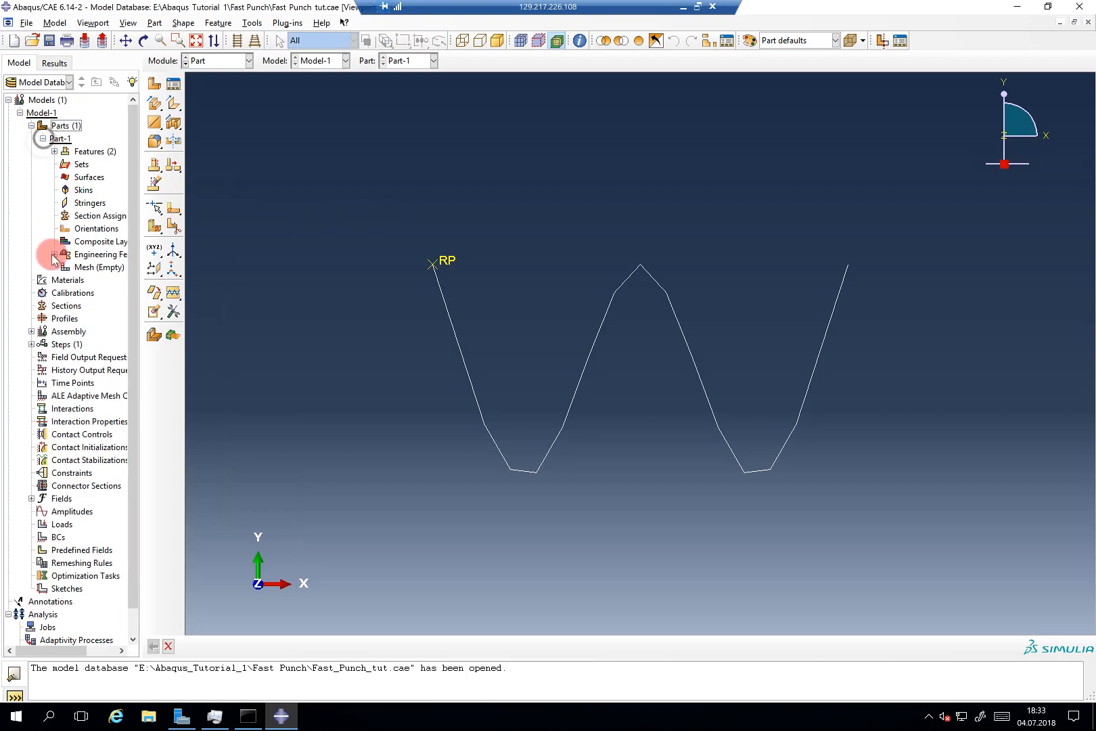
{"action": "left_click", "coordinate": [54, 254]}
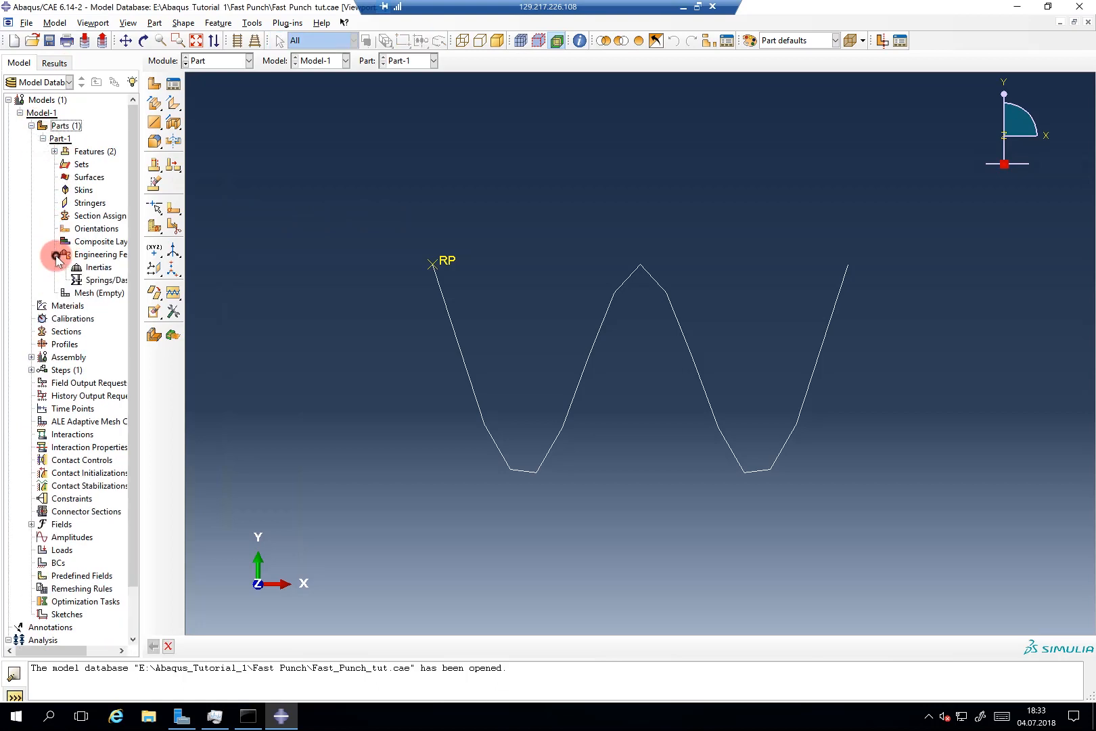
{"action": "double_click", "coordinate": [95, 267]}
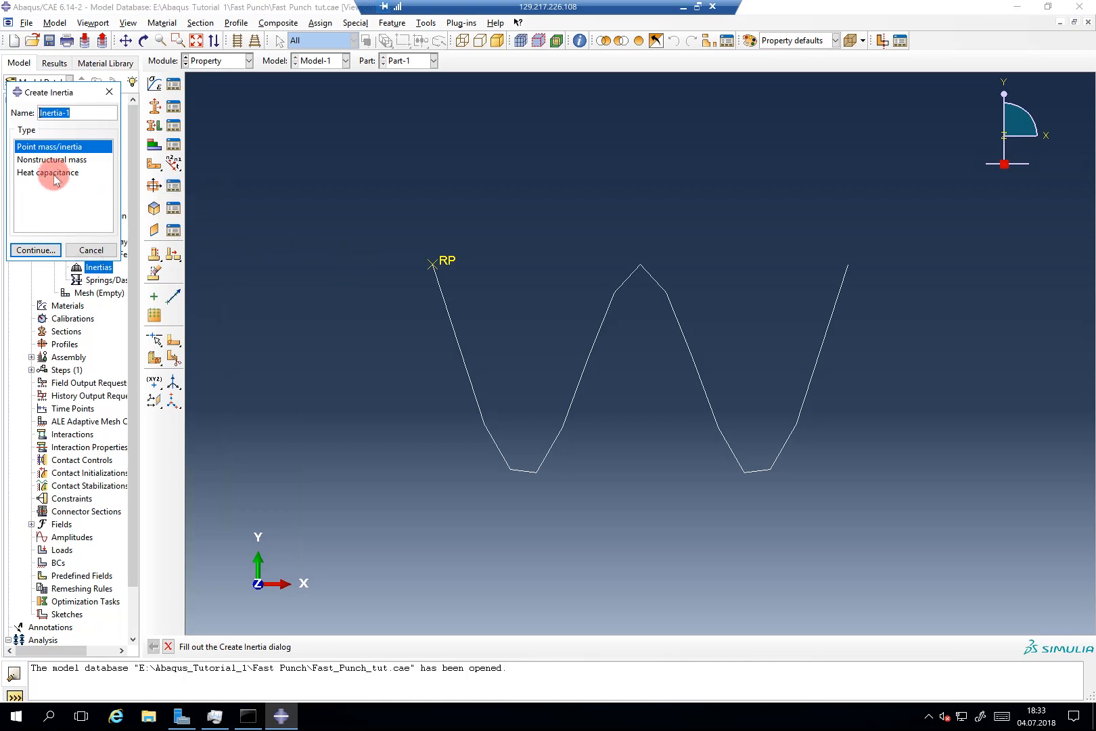
{"action": "left_click", "coordinate": [49, 252]}
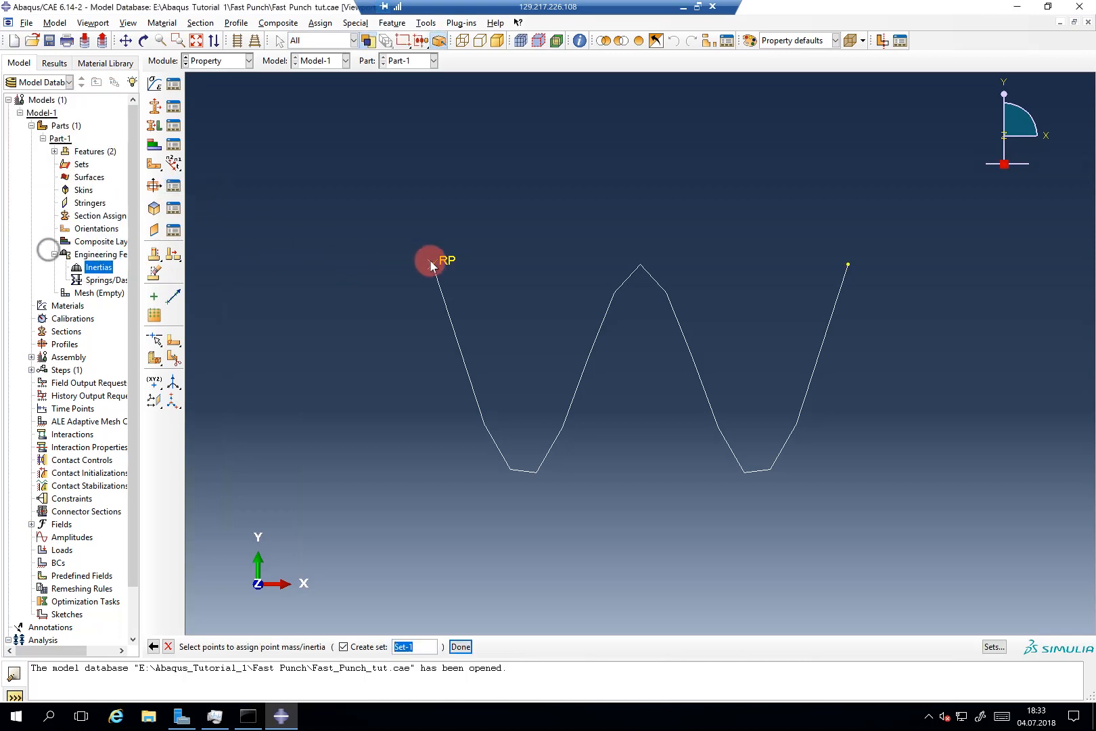
{"action": "left_click", "coordinate": [432, 264]}
{"action": "middle_click", "coordinate": [416, 246]}
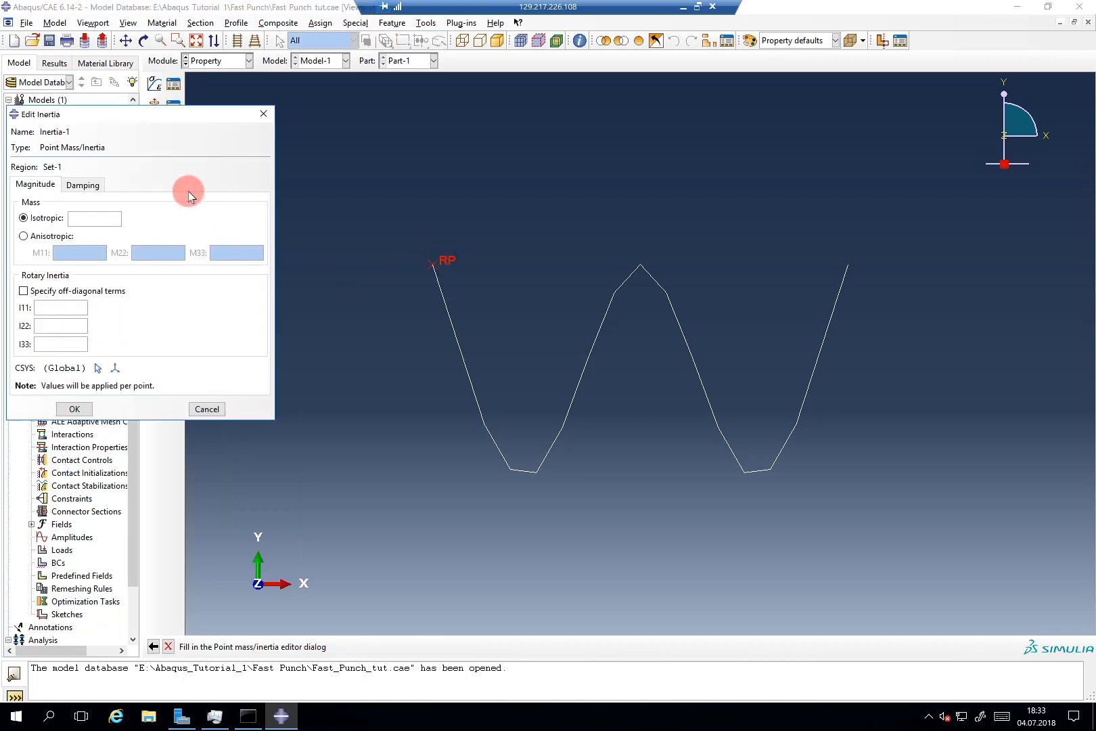
{"action": "left_click_drag", "start_coordinate": [196, 116], "coordinate": [375, 145]}
Step: Enter isotropic mass 1 and rotary inertias I11, I22, I33 of 0.1
{"action": "type", "text": "1"}
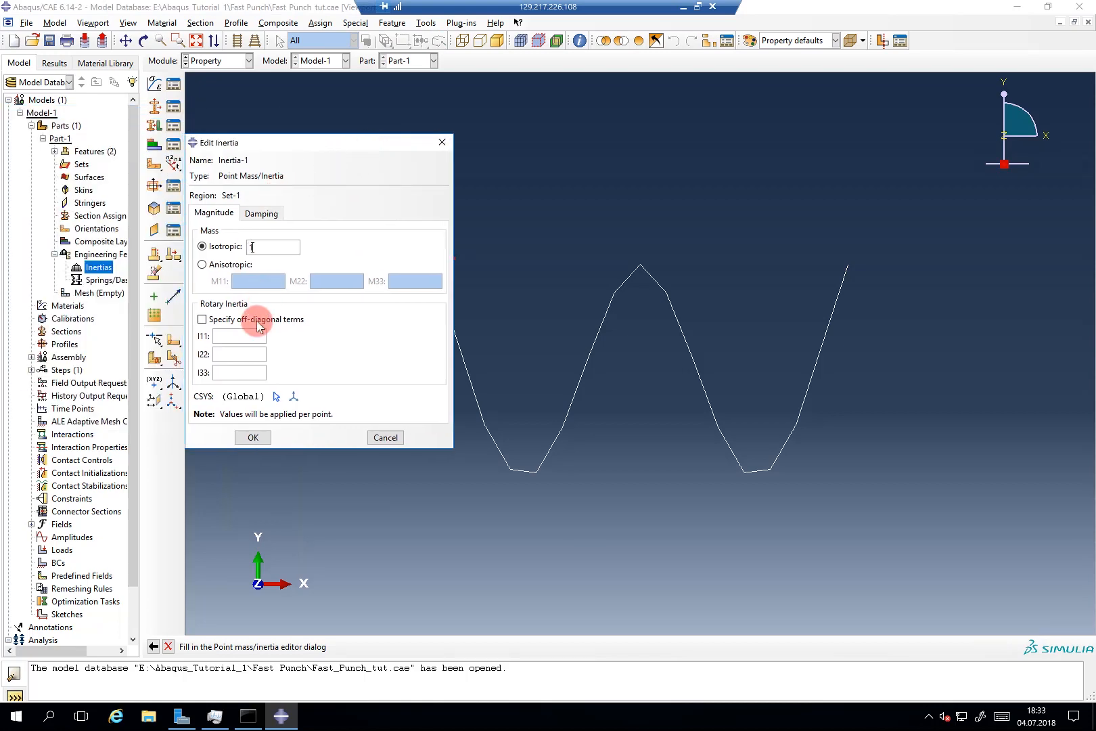
{"action": "left_click", "coordinate": [253, 334]}
{"action": "type", "text": "0.1"}
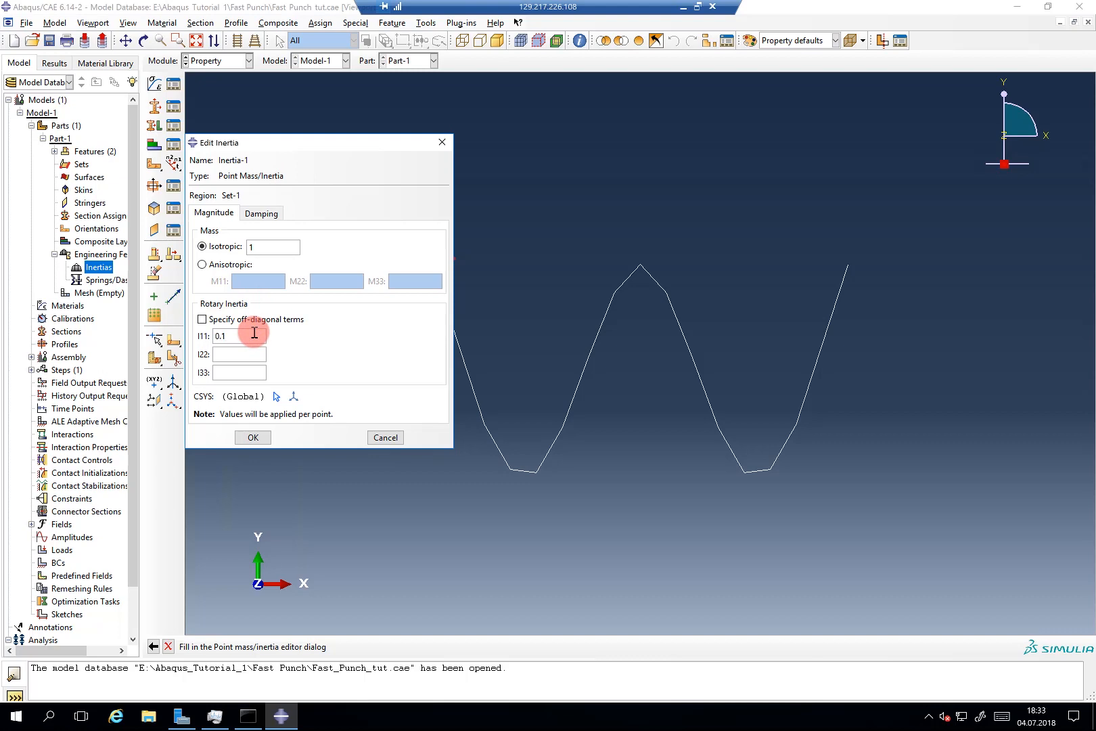
{"action": "left_click", "coordinate": [247, 351]}
{"action": "type", "text": "0.1"}
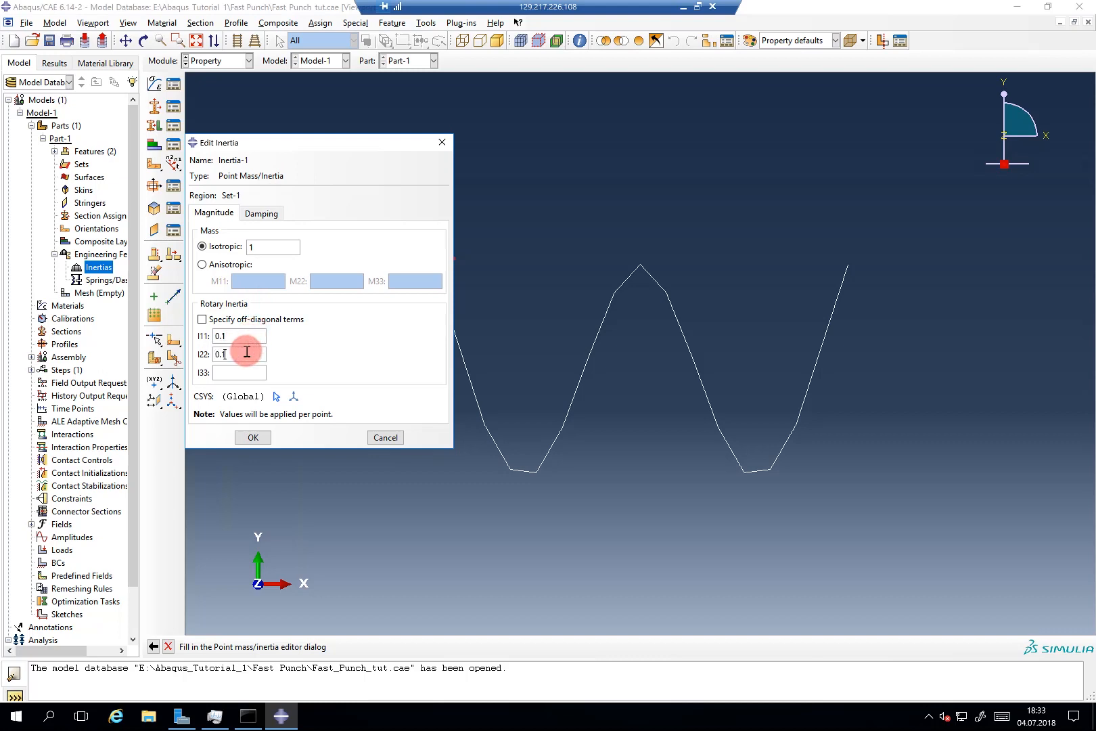
{"action": "left_click", "coordinate": [230, 371]}
{"action": "type", "text": "0.1"}
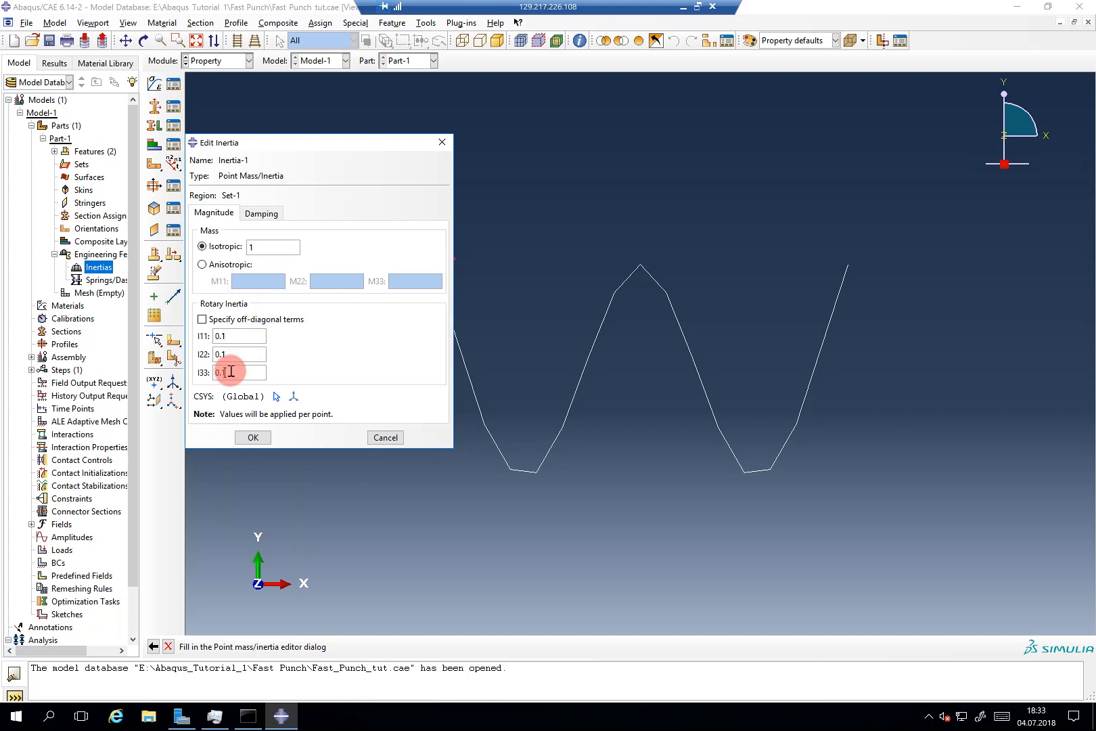
{"action": "left_click", "coordinate": [263, 437]}
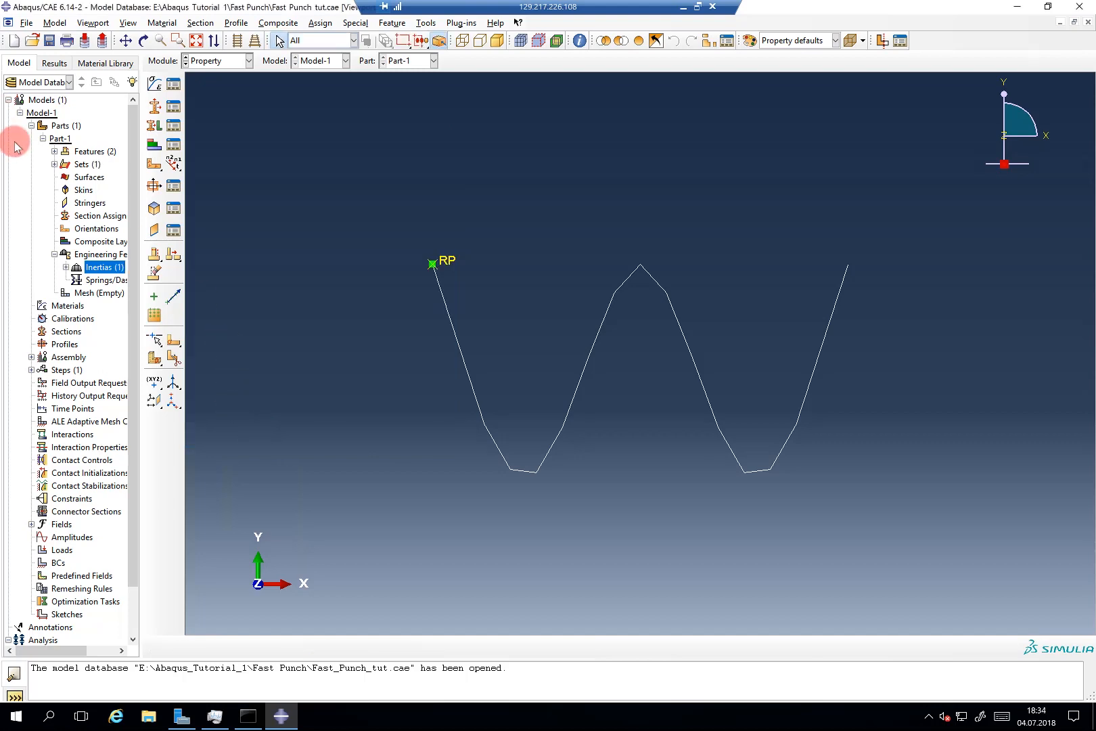
Step: Rename Part-1 to Punch
{"action": "right_click", "coordinate": [56, 138]}
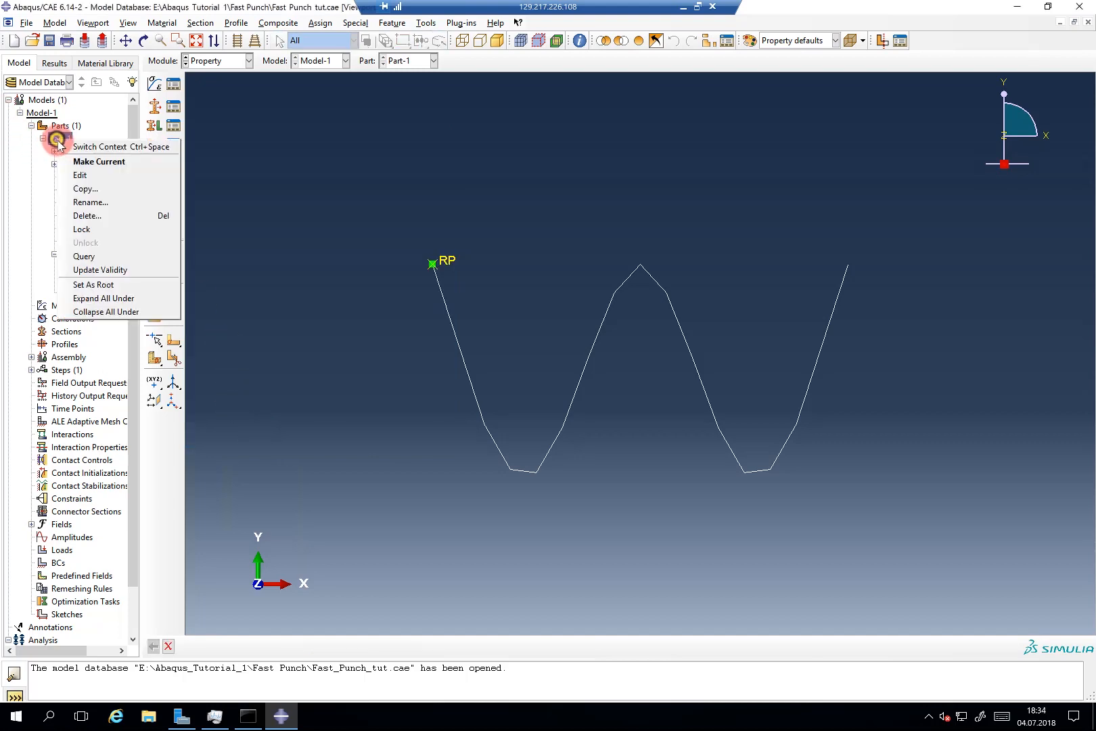
{"action": "left_click", "coordinate": [88, 202]}
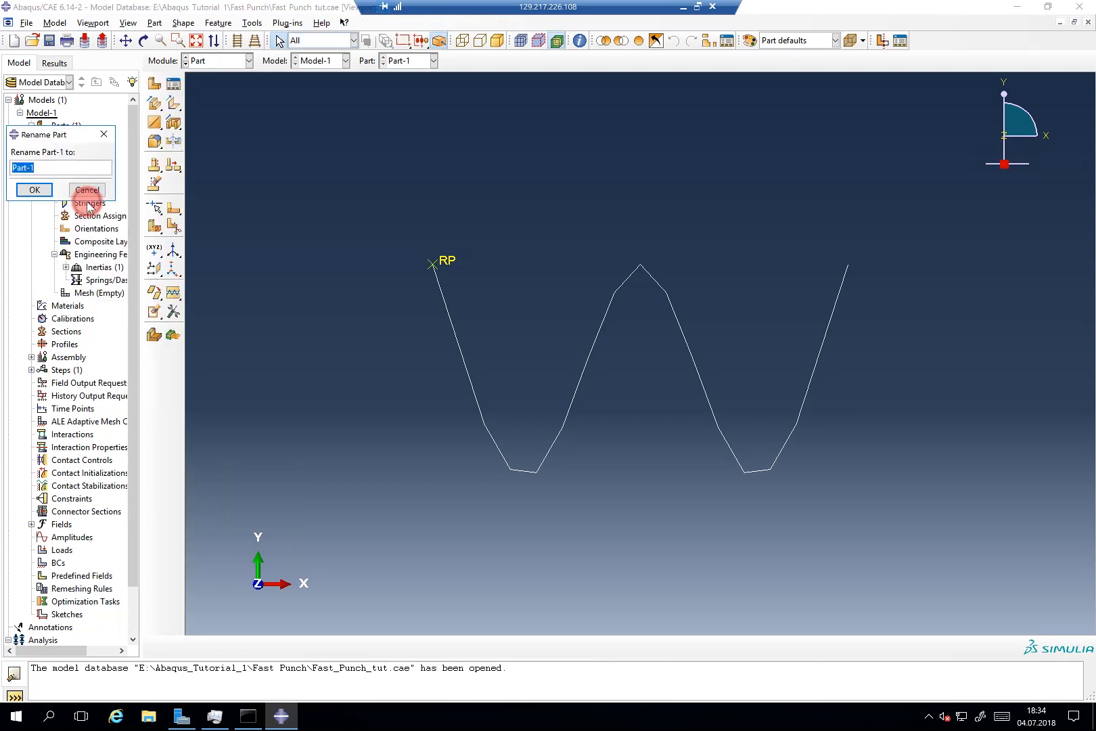
{"action": "type", "text": "Punch"}
{"action": "left_click", "coordinate": [35, 190]}
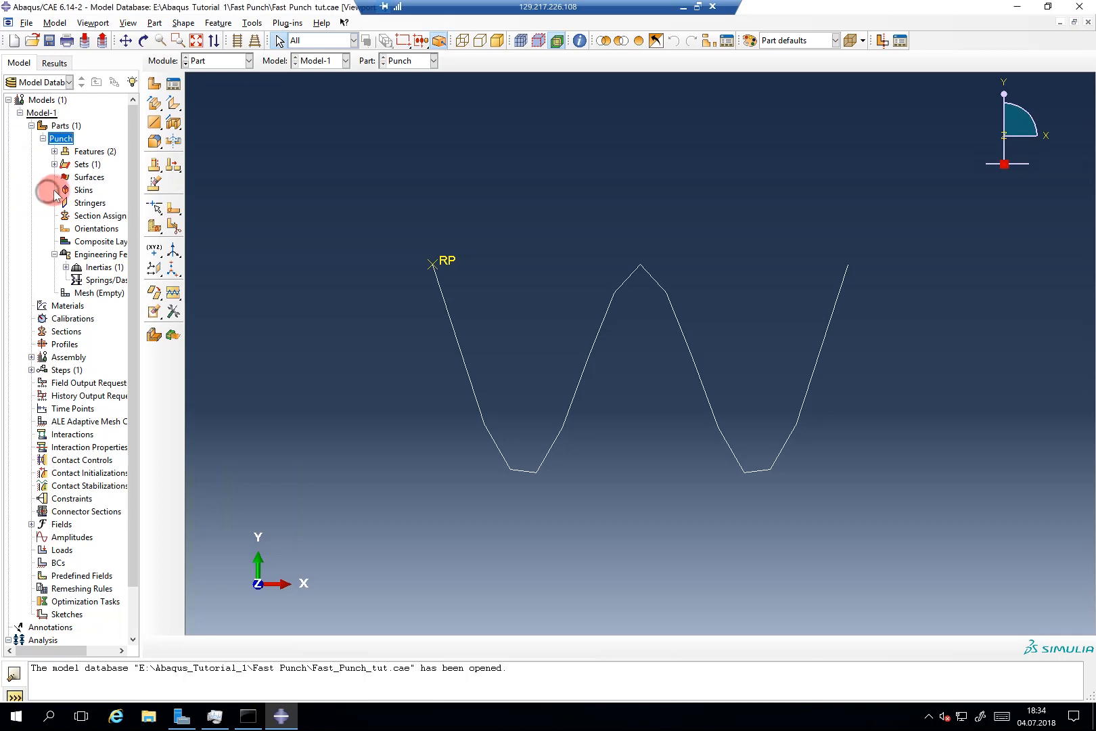
Step: Open the Punch part's Mesh and bring up its global seed settings
{"action": "left_click", "coordinate": [42, 138]}
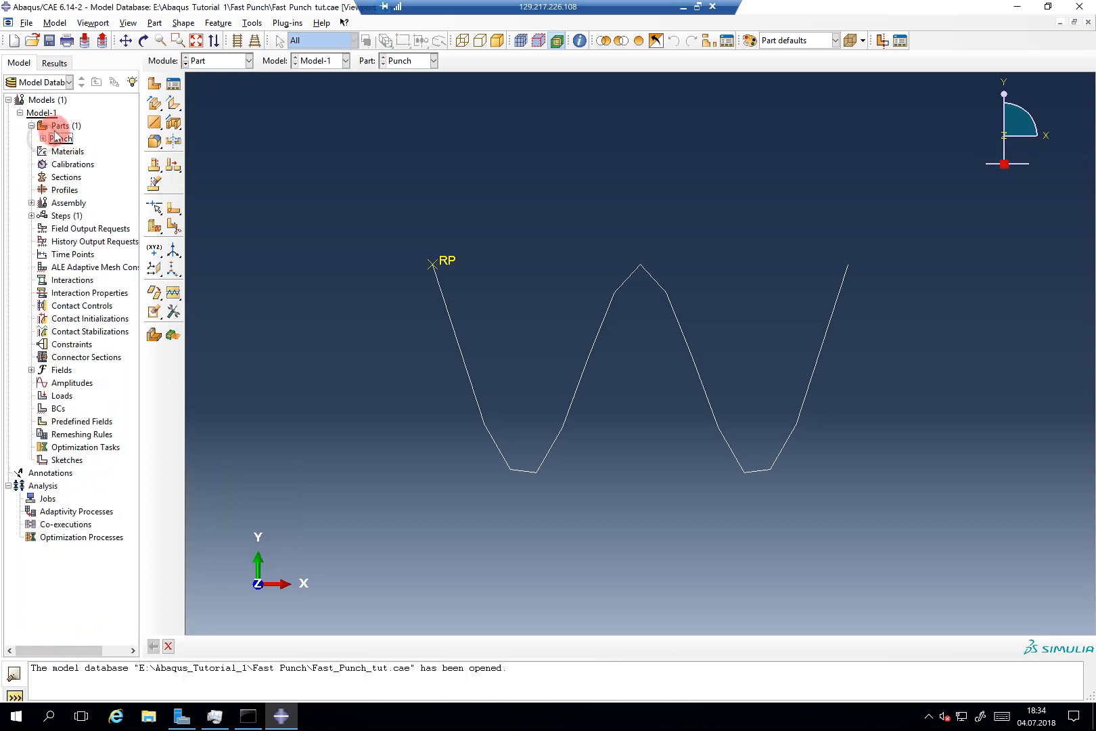
{"action": "left_click", "coordinate": [50, 142]}
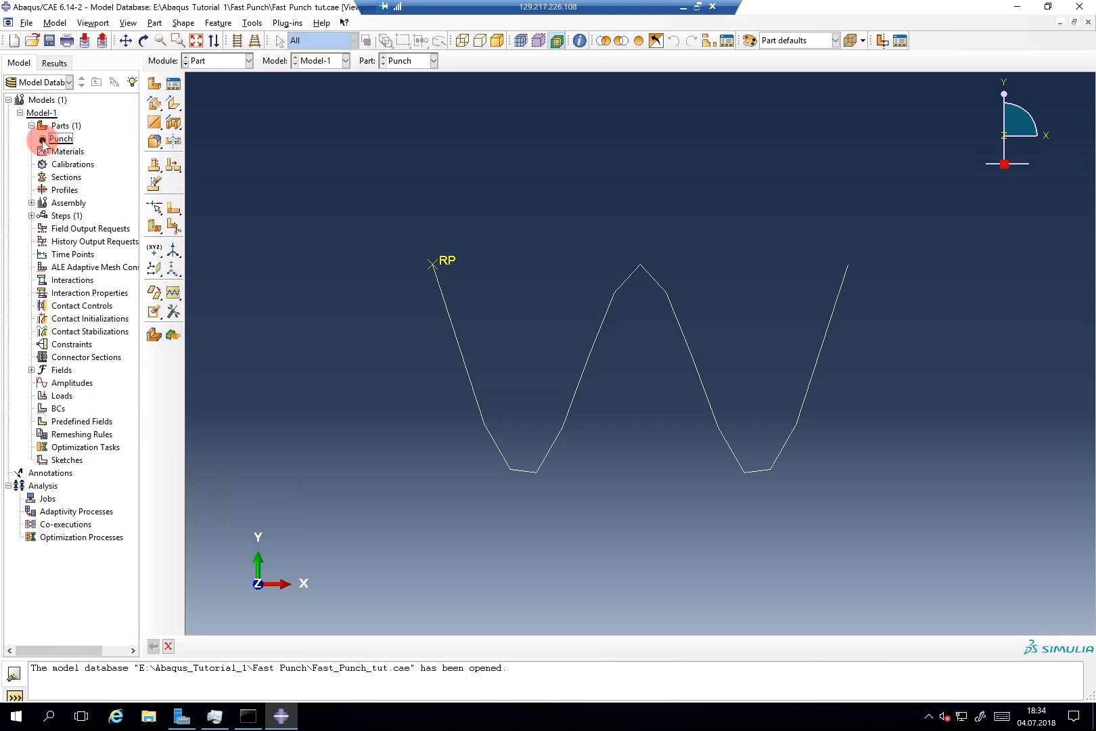
{"action": "left_click", "coordinate": [43, 138]}
{"action": "left_click", "coordinate": [55, 256]}
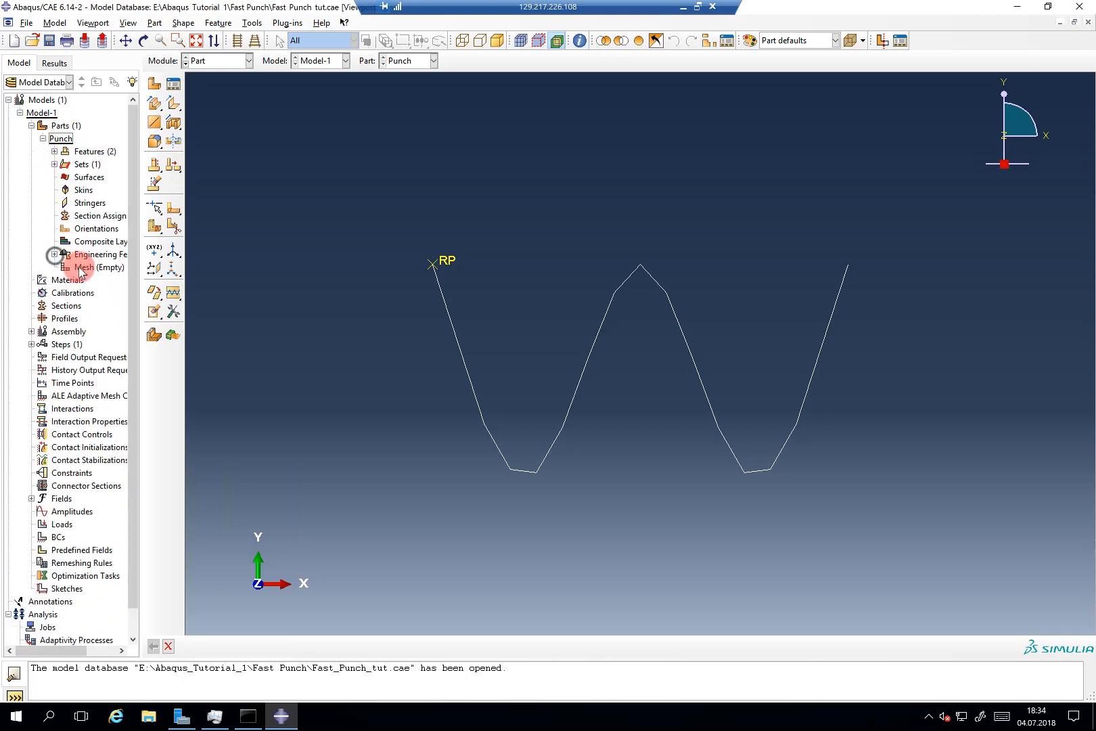
{"action": "double_click", "coordinate": [78, 267]}
{"action": "left_click", "coordinate": [178, 175]}
{"action": "left_click", "coordinate": [154, 82]}
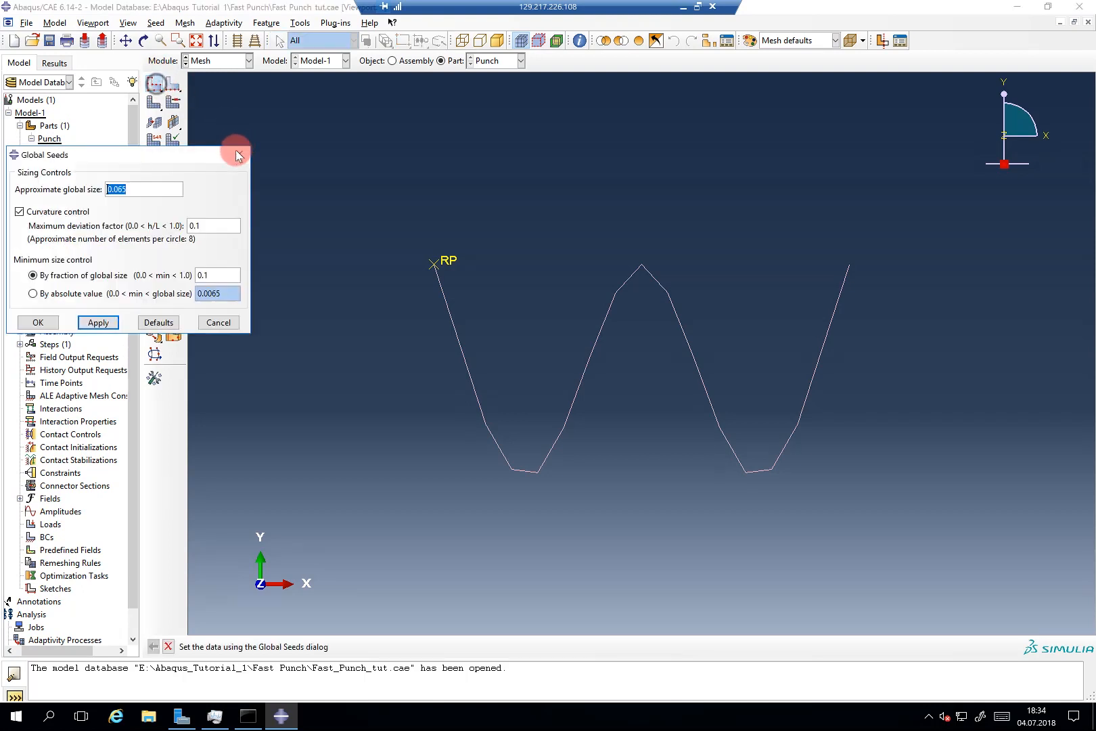
Step: Seed the Punch with global size 0.01, deviation factor 0.05 and minimum size fraction 0.001
{"action": "left_click_drag", "start_coordinate": [211, 154], "coordinate": [471, 147]}
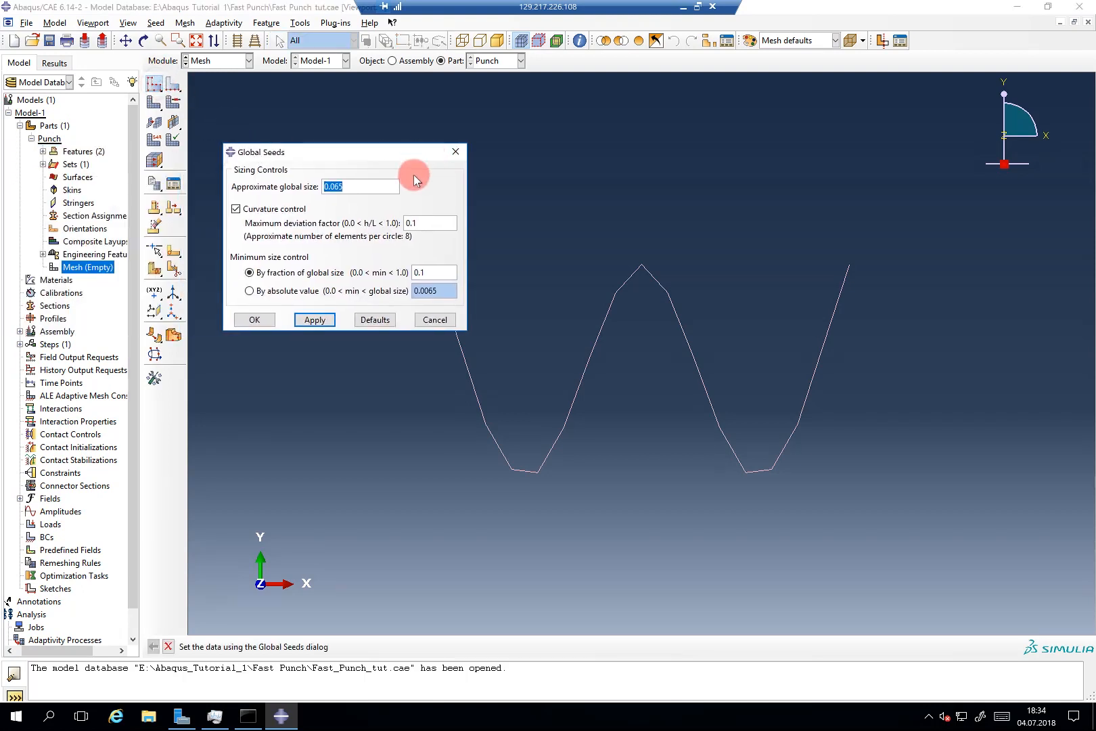
{"action": "left_click", "coordinate": [344, 186]}
{"action": "key", "text": "BackSpace"}
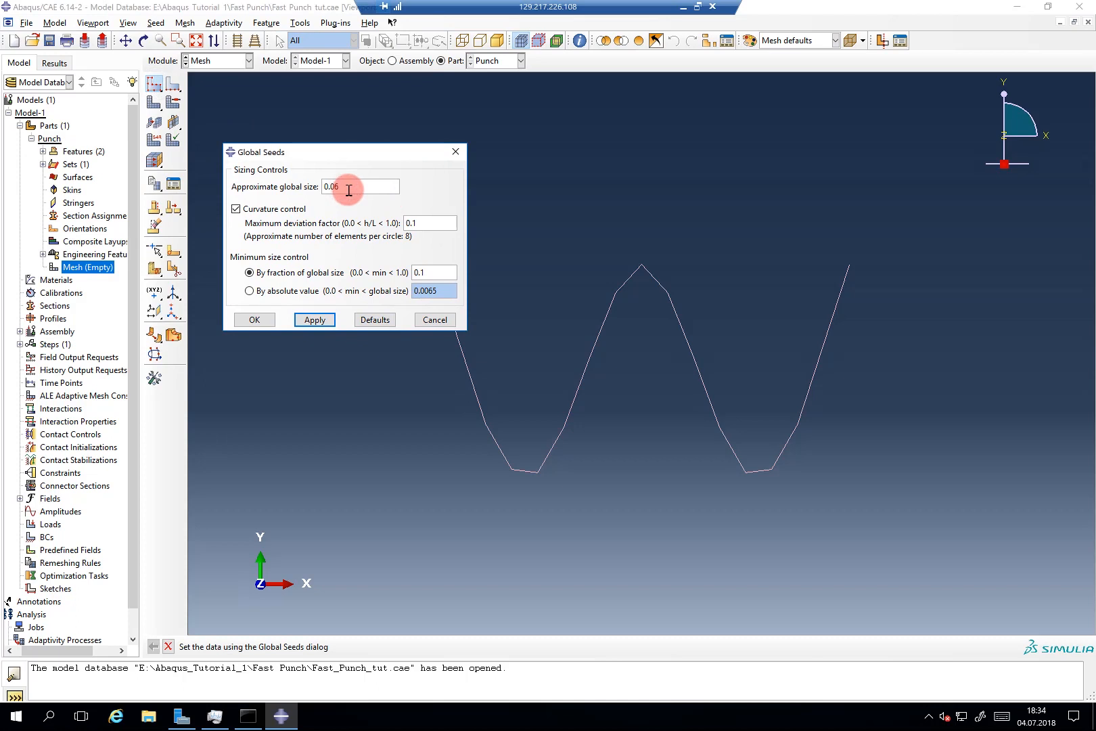
{"action": "type", "text": "1"}
{"action": "left_click", "coordinate": [421, 223]}
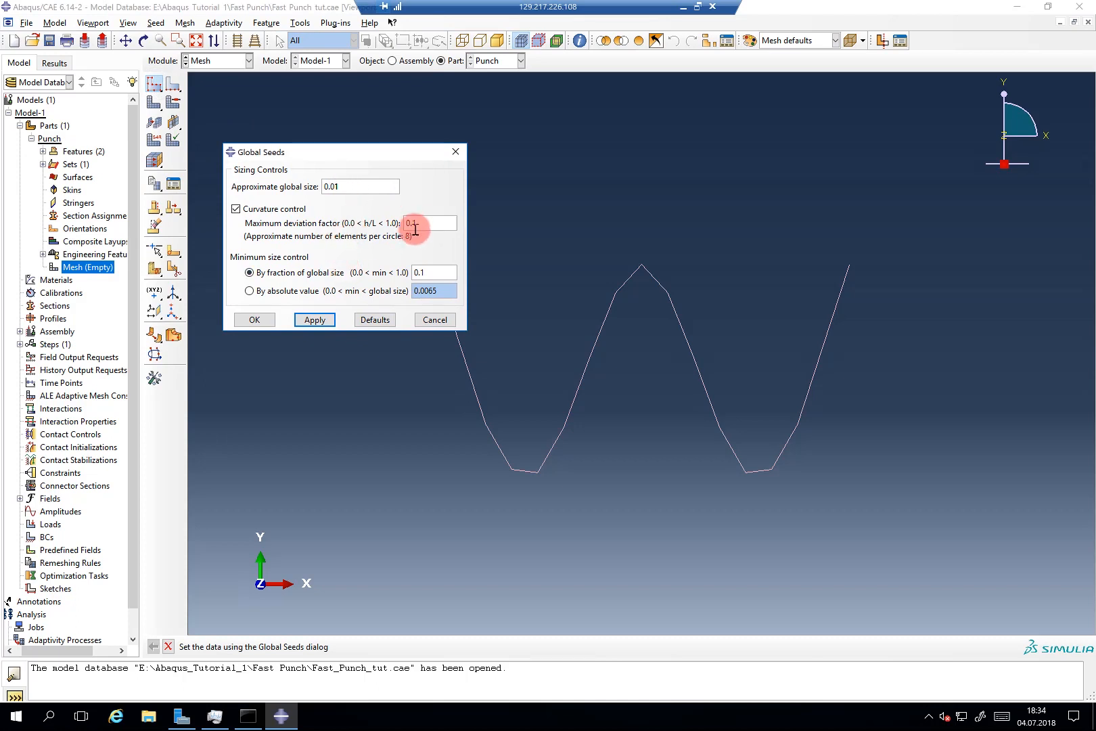
{"action": "key", "text": "BackSpace"}
{"action": "key", "text": "BackSpace"}
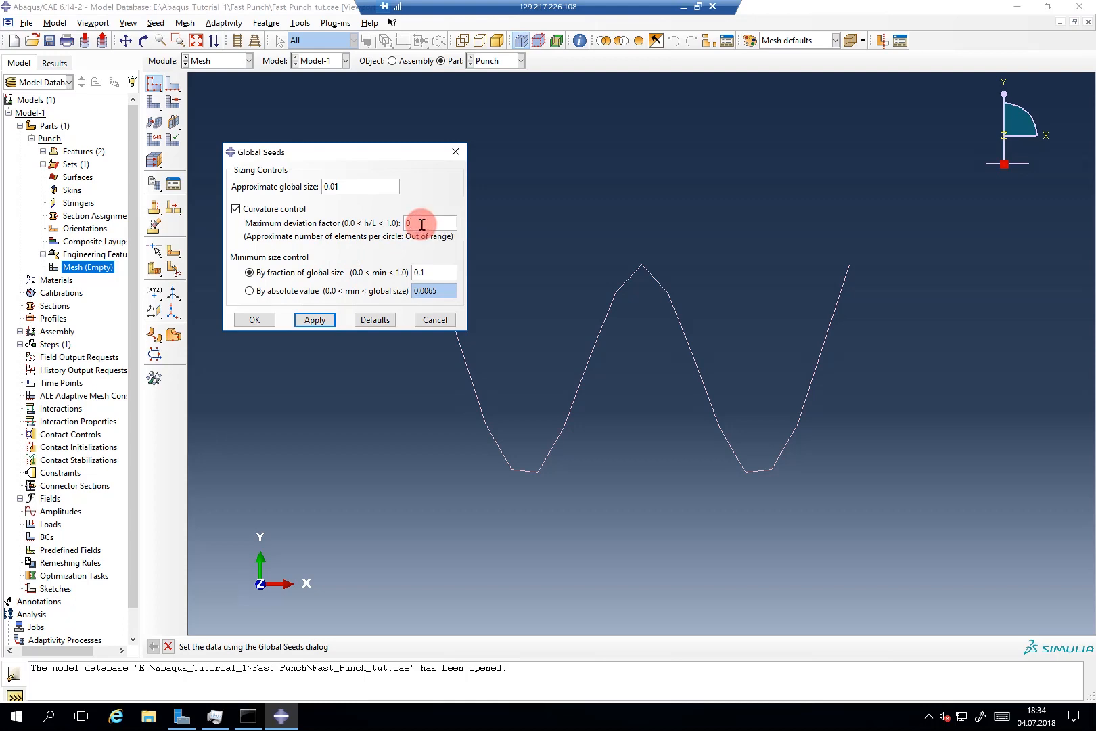
{"action": "type", "text": ".05"}
{"action": "left_click", "coordinate": [420, 272]}
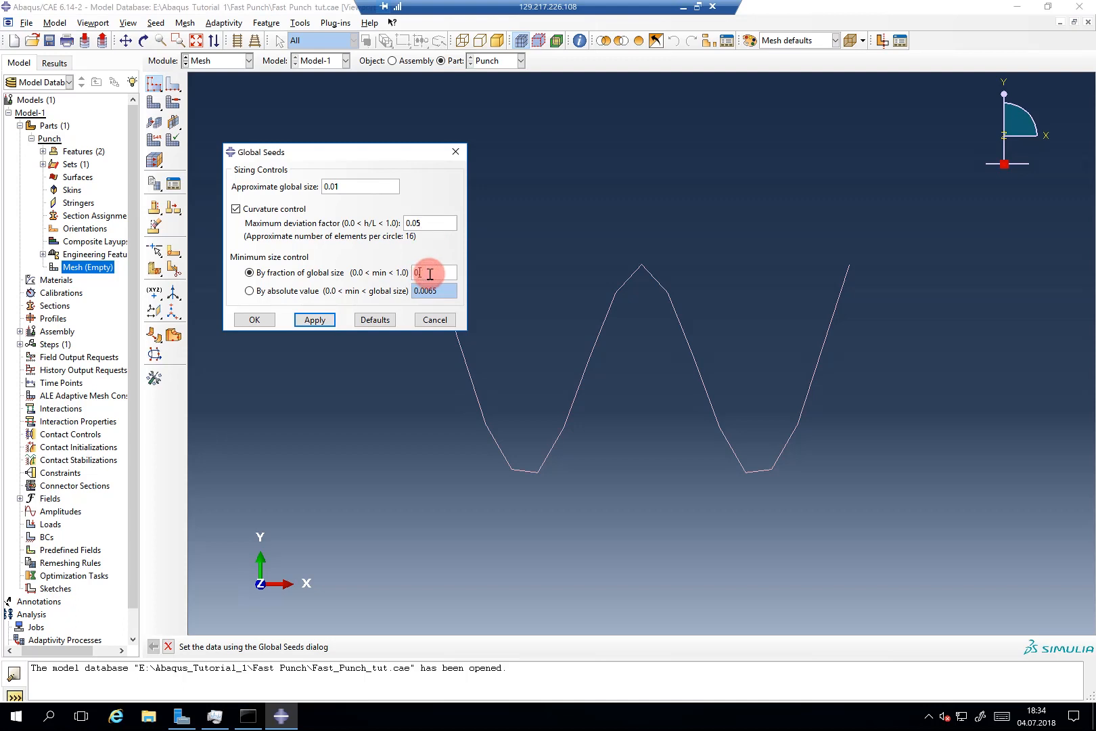
{"action": "type", "text": "001"}
{"action": "left_click", "coordinate": [315, 319]}
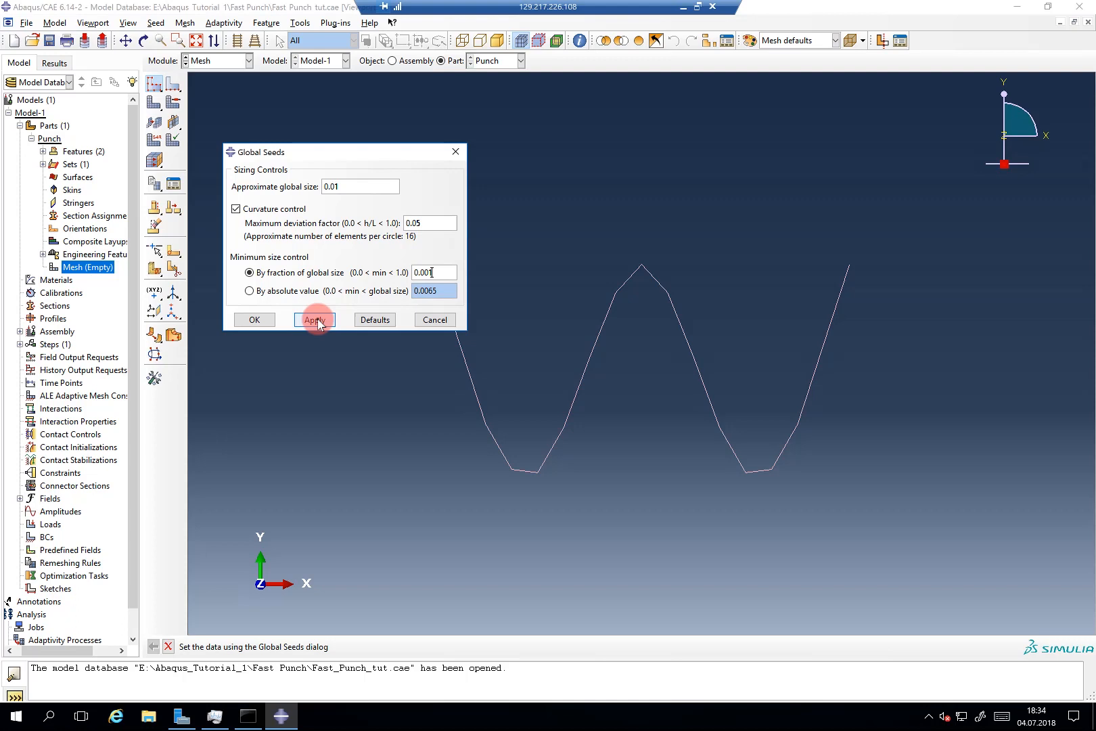
{"action": "left_click", "coordinate": [270, 323]}
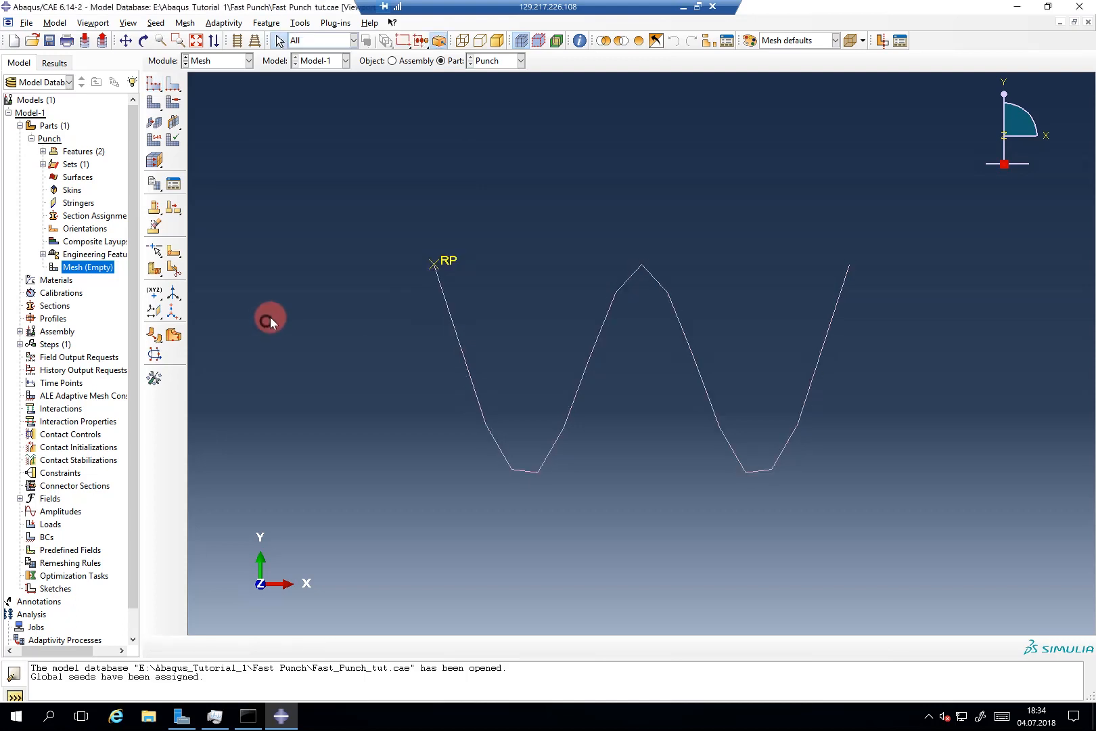
Step: Mesh the Punch wire into 100 elements and assign the discrete rigid R2D2 element type
{"action": "left_click", "coordinate": [166, 109]}
{"action": "middle_click", "coordinate": [433, 424]}
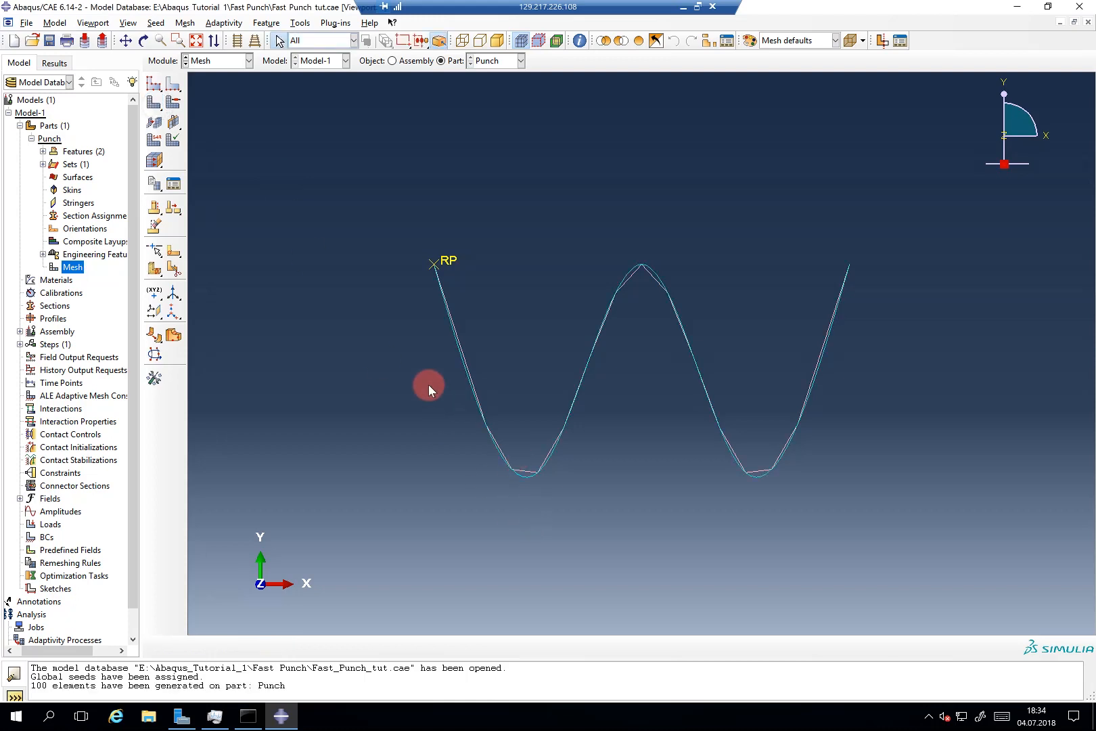
{"action": "left_click_drag", "start_coordinate": [428, 395], "coordinate": [579, 512]}
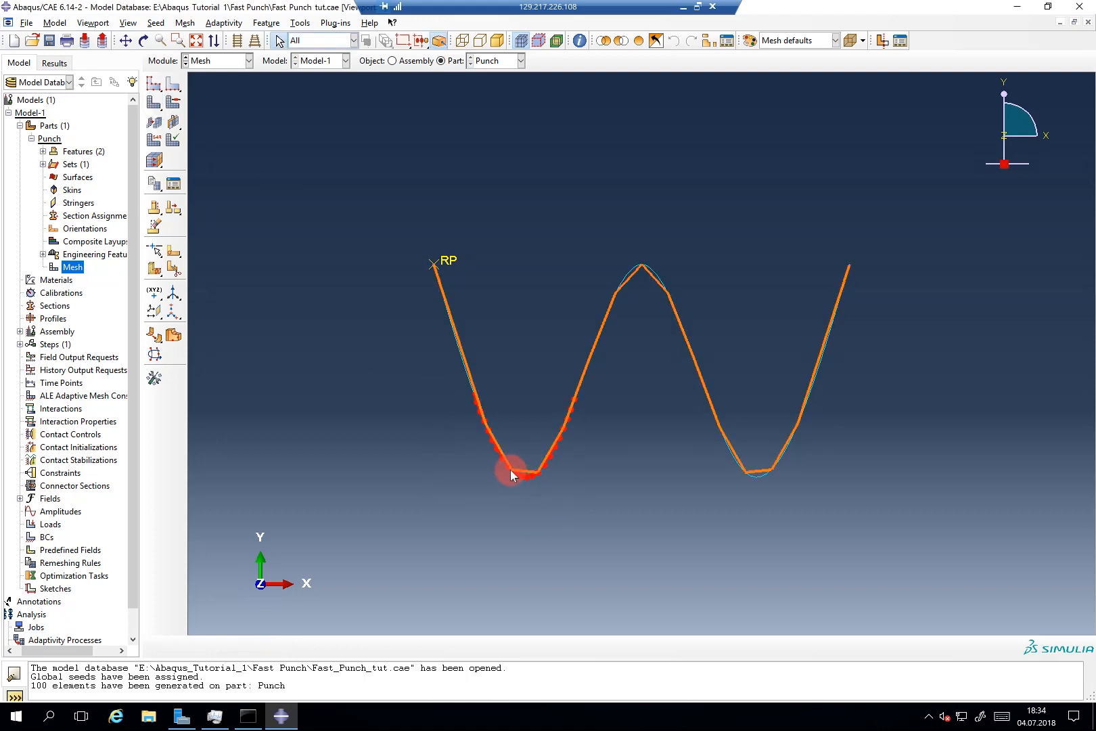
{"action": "left_click", "coordinate": [178, 119]}
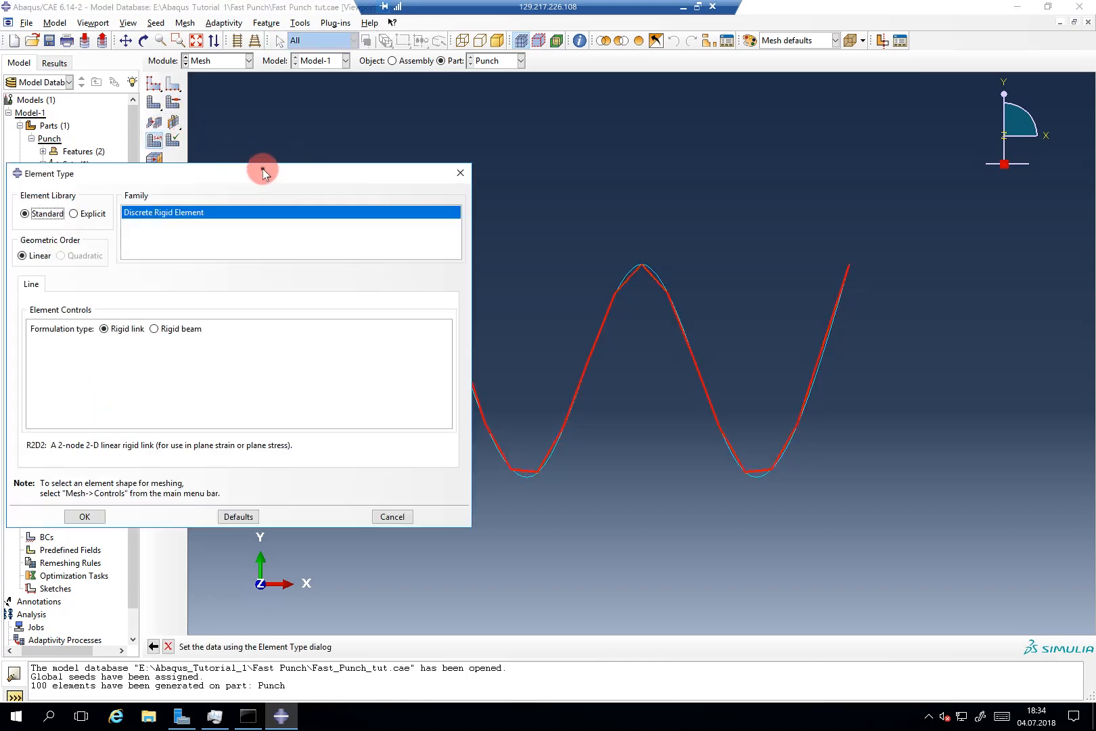
{"action": "left_click_drag", "start_coordinate": [263, 169], "coordinate": [543, 149]}
{"action": "left_click", "coordinate": [364, 497]}
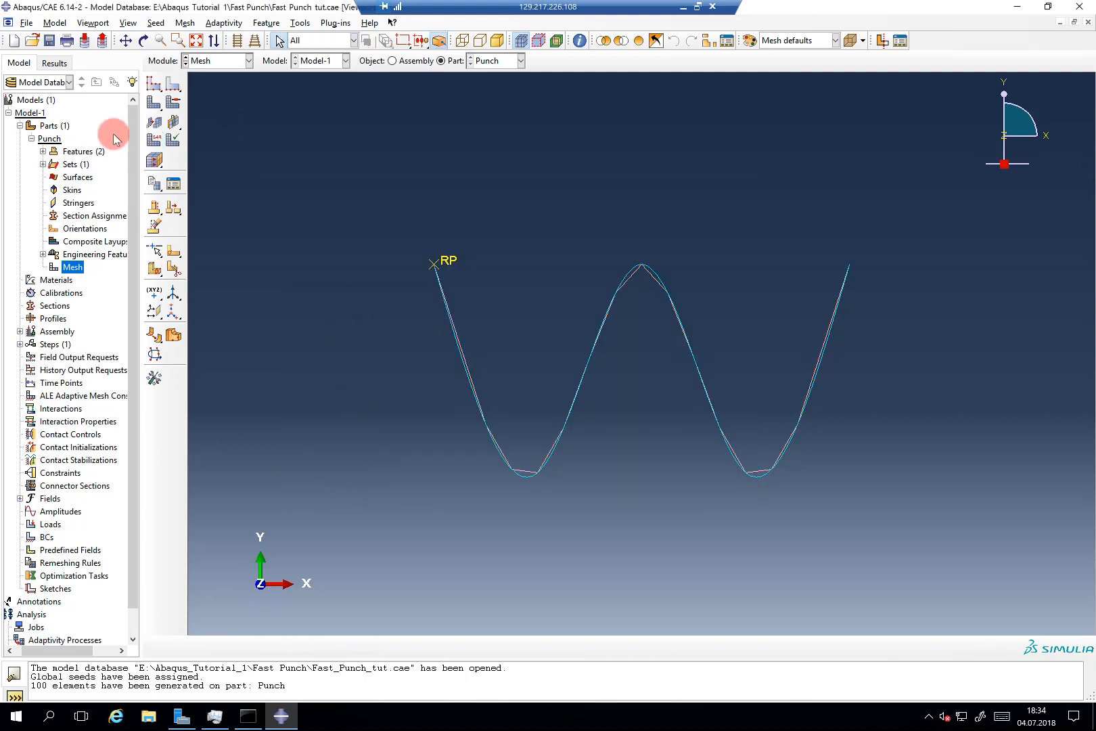
Step: Create a 2D planar deformable shell part named Block and start its rectangle sketch
{"action": "left_click", "coordinate": [31, 138]}
{"action": "double_click", "coordinate": [47, 126]}
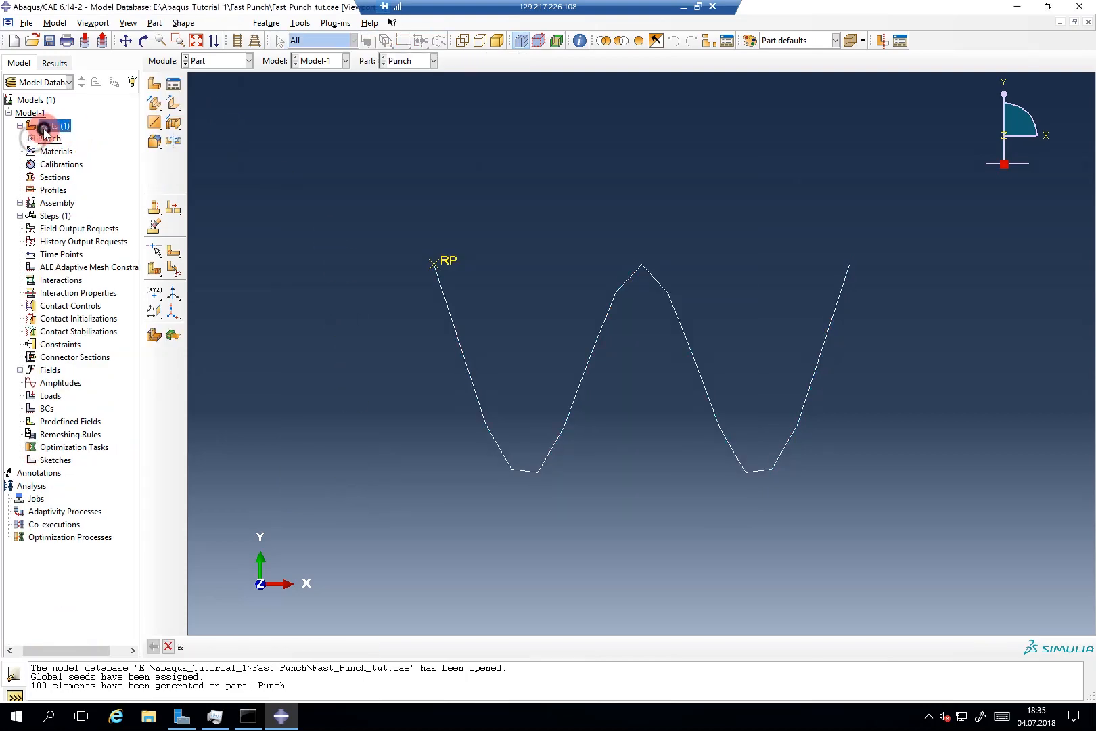
{"action": "type", "text": "Block"}
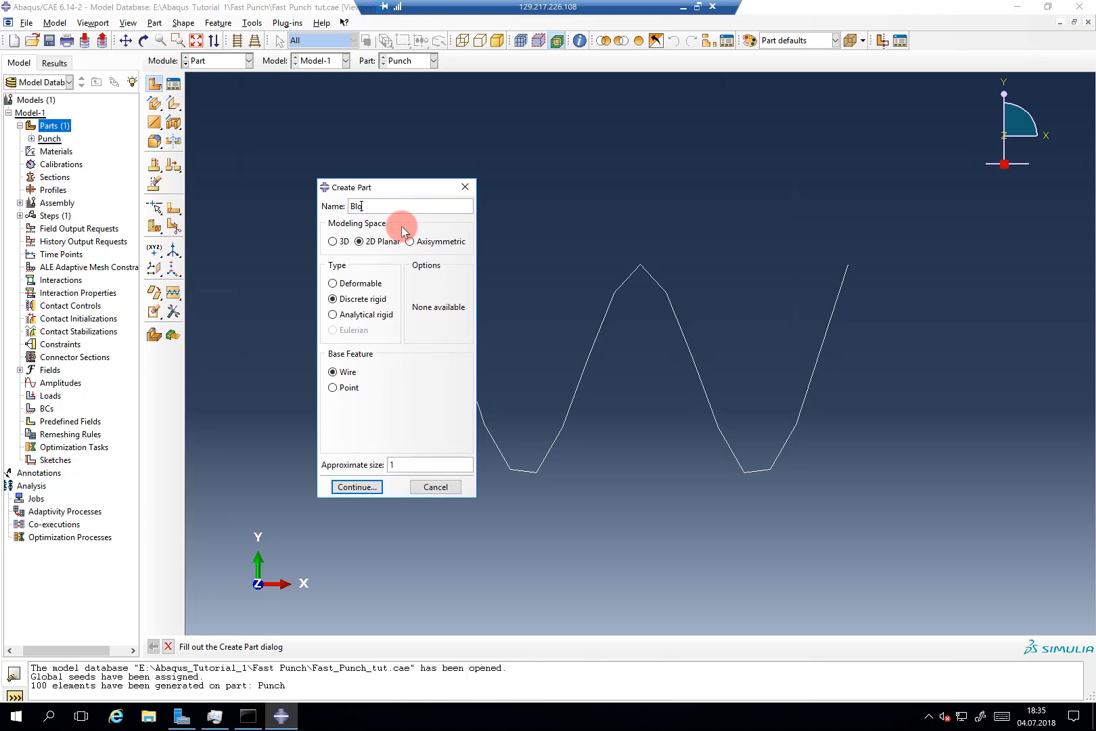
{"action": "left_click", "coordinate": [348, 282]}
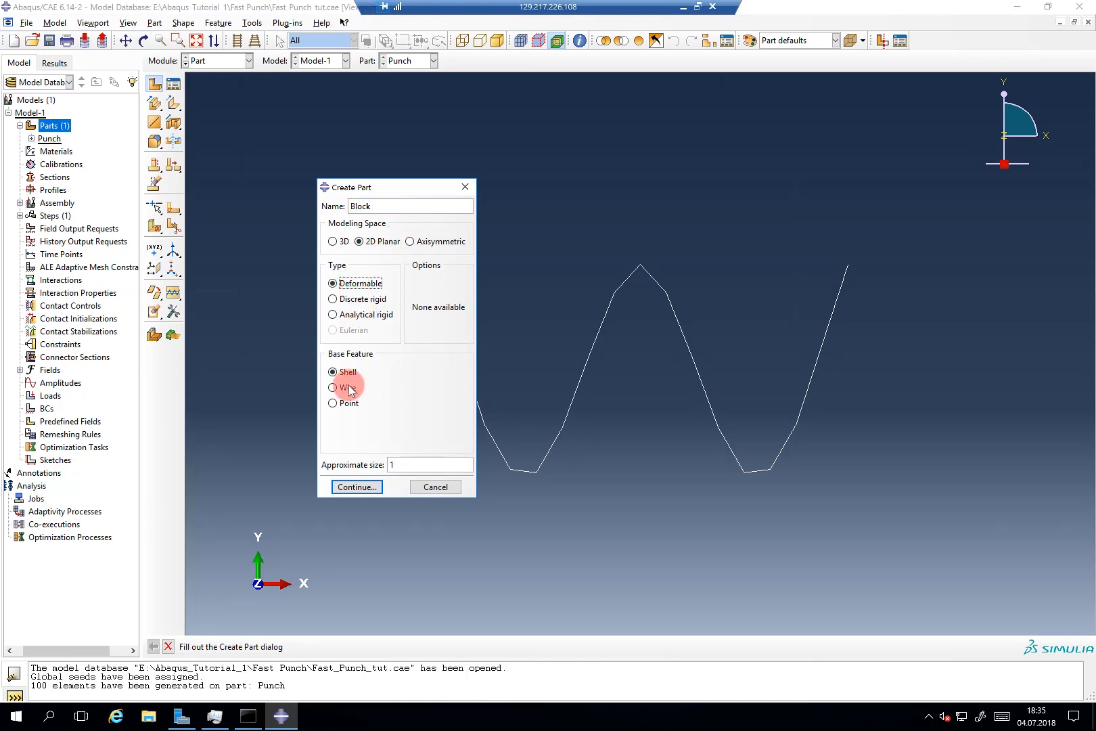
{"action": "left_click", "coordinate": [357, 486]}
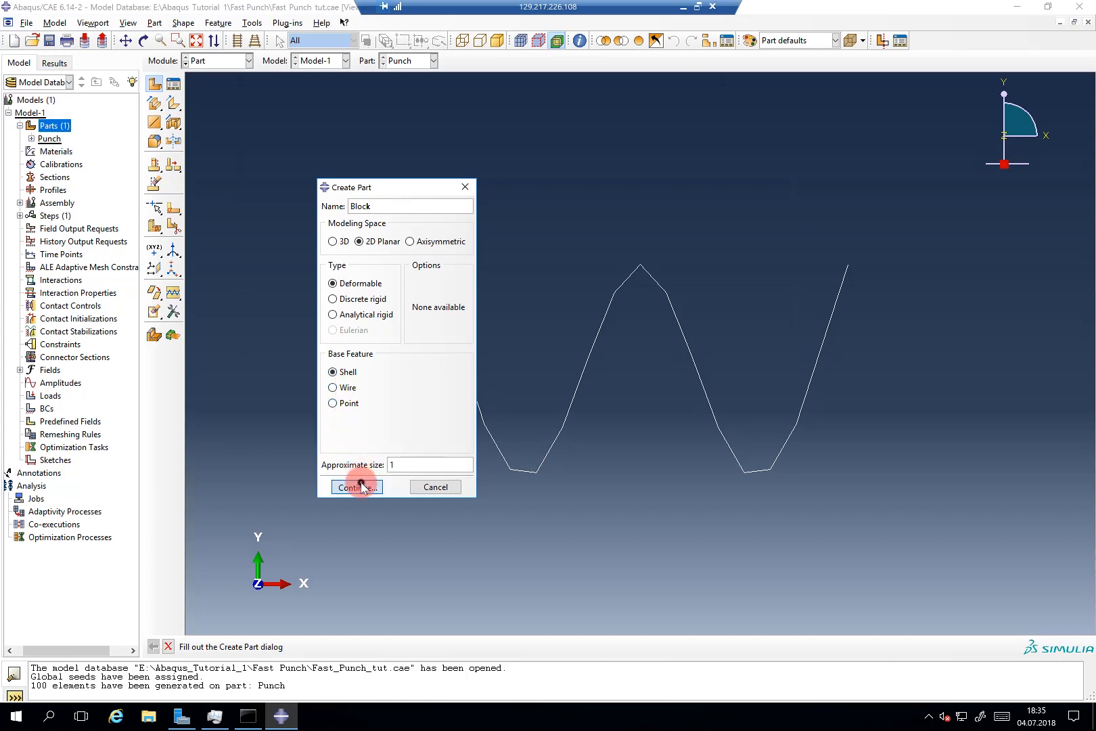
{"action": "left_click", "coordinate": [172, 106]}
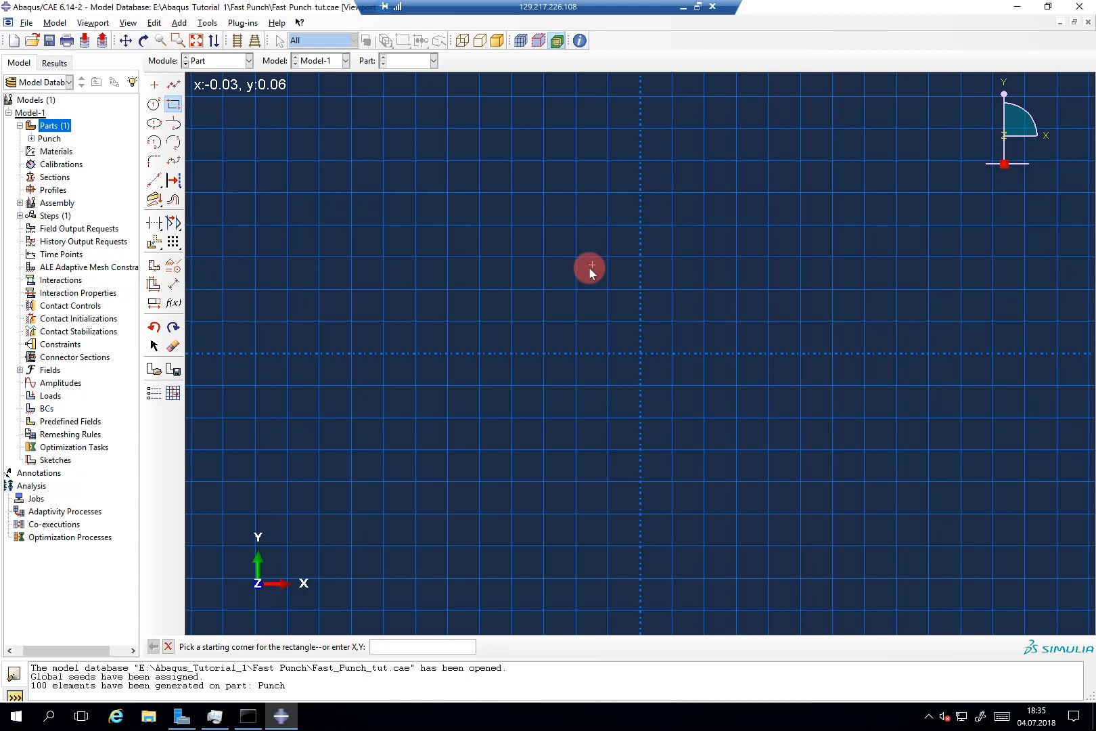
Step: Sketch the Block rectangle from corner (-0.2,0) to (0.2,0.2) and finish the part
{"action": "type", "text": "-0.2,0"}
{"action": "key", "text": "Return"}
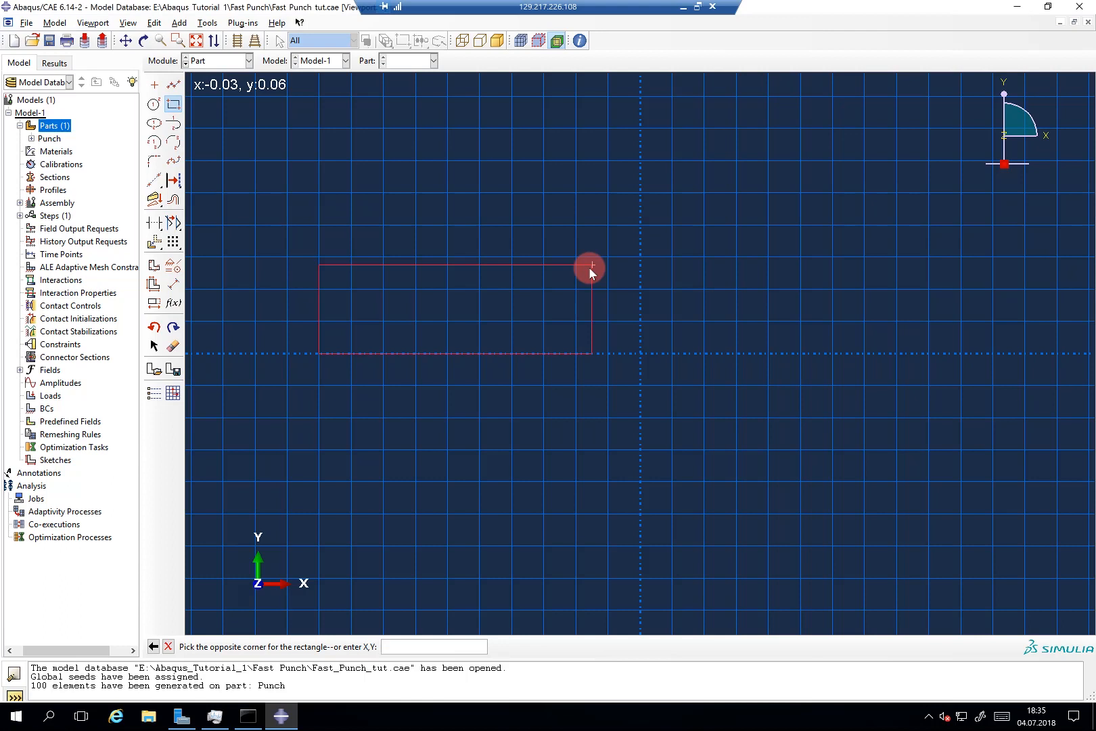
{"action": "type", "text": "0.2,0.2"}
{"action": "key", "text": "Return"}
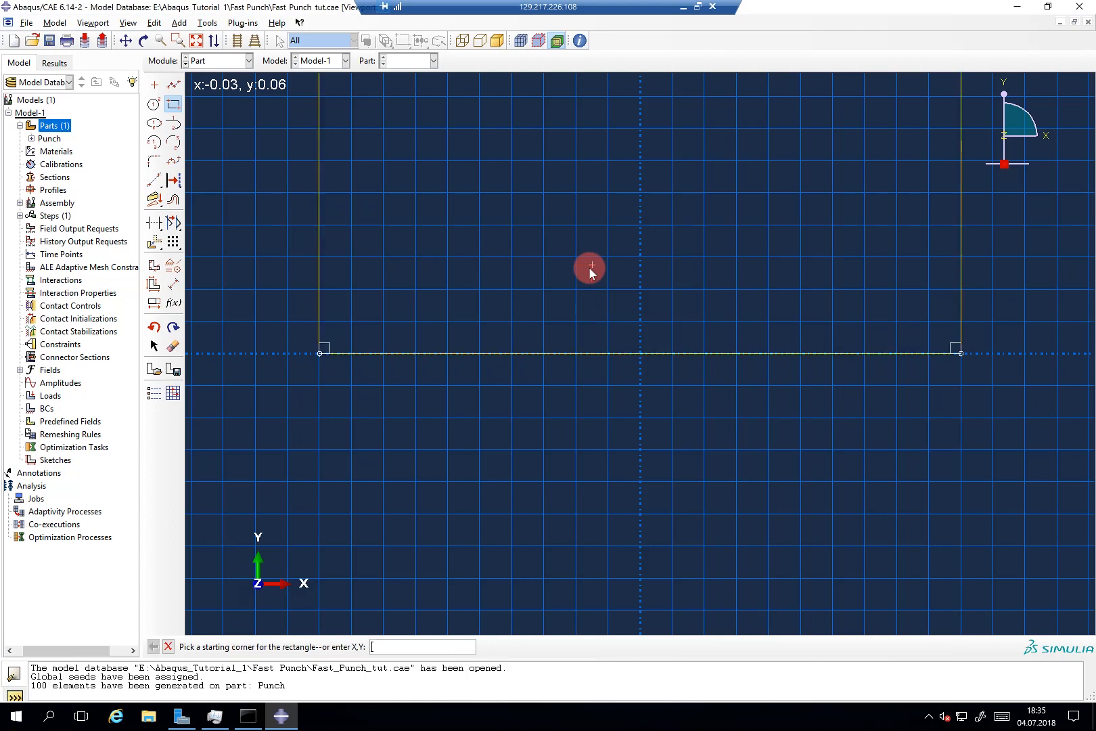
{"action": "scroll", "coordinate": [590, 267], "scroll_direction": "down", "scroll_amount": 4}
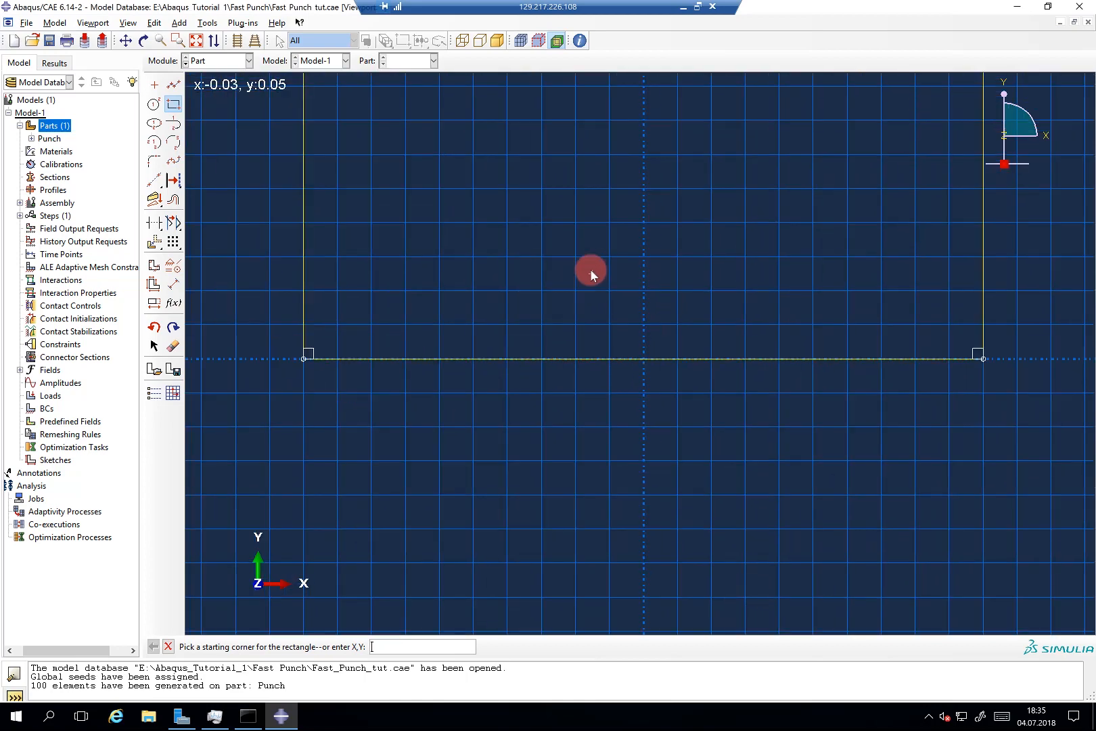
{"action": "key", "text": "Escape"}
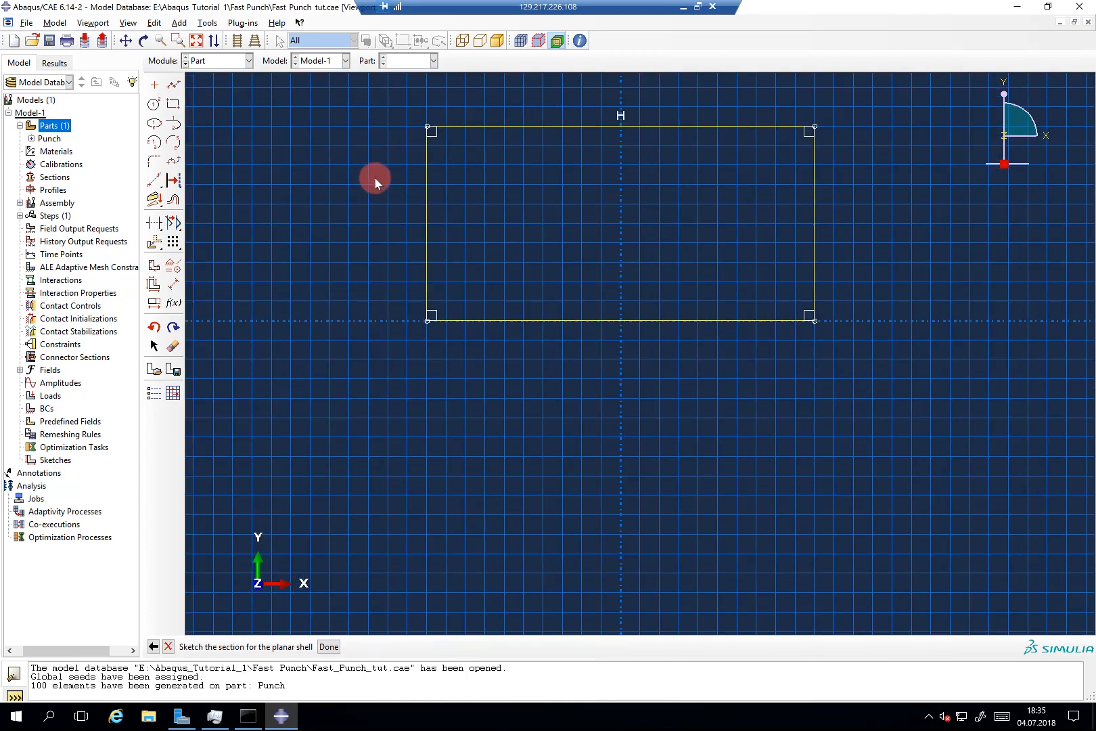
{"action": "middle_click", "coordinate": [375, 178]}
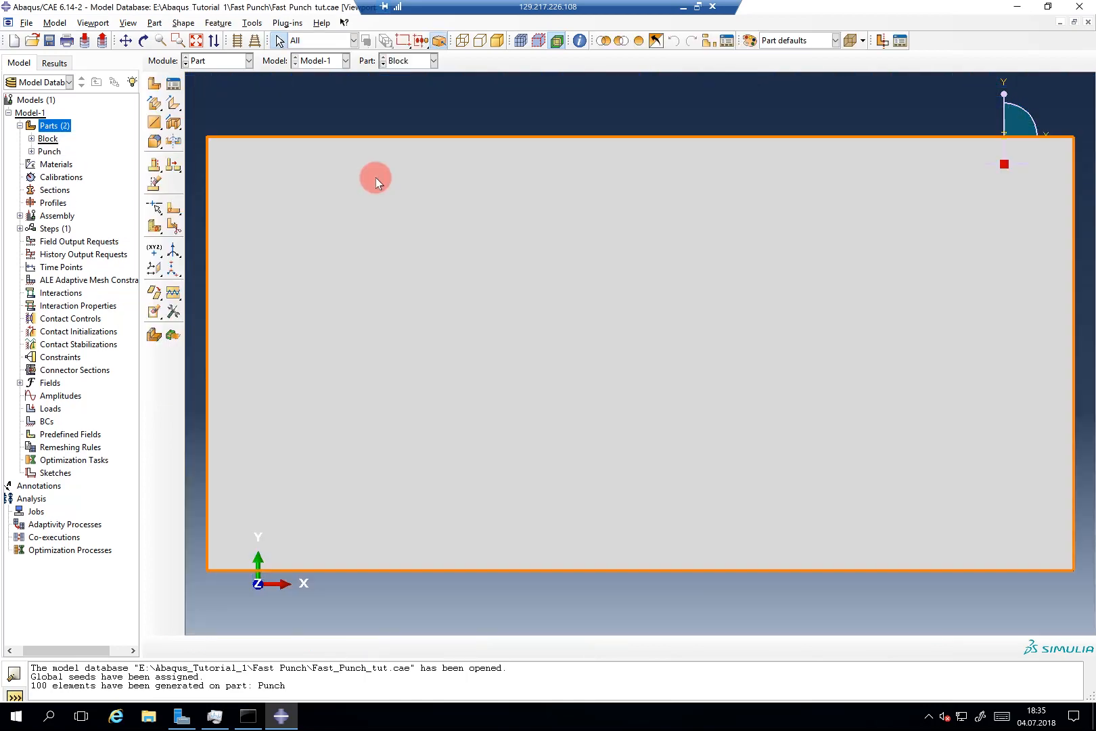
Step: Partition the Block face with a vertical line at x = 0 between the top and bottom edge midpoints
{"action": "left_click", "coordinate": [173, 209]}
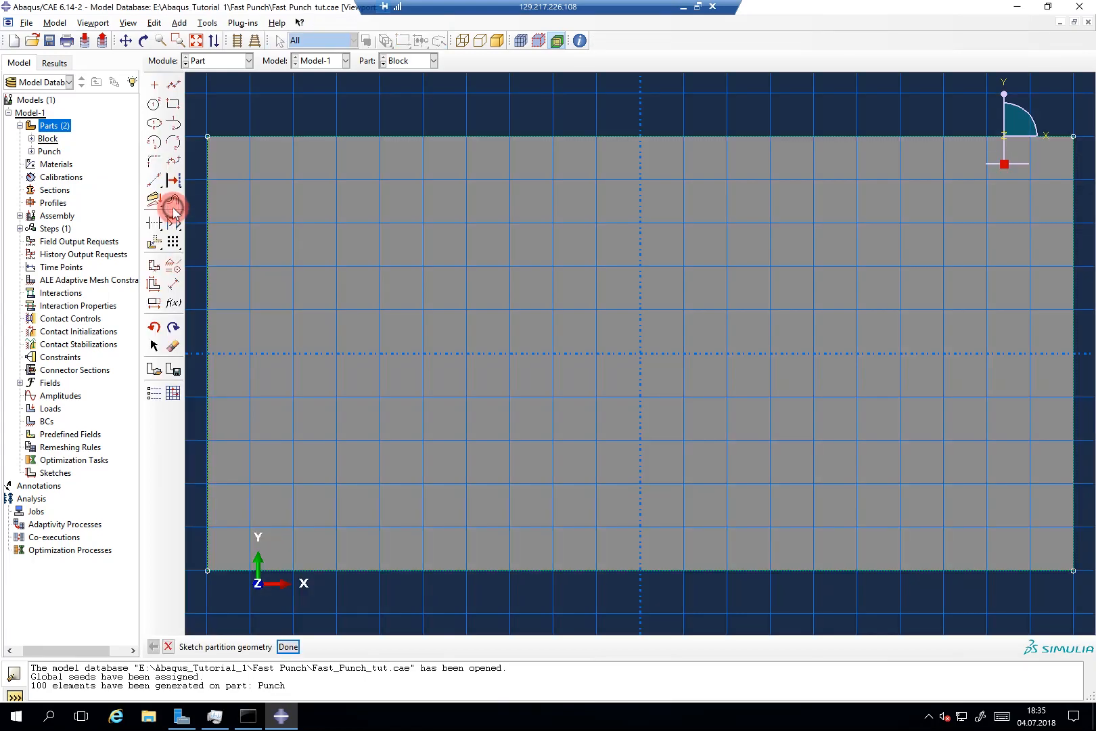
{"action": "left_click", "coordinate": [174, 87]}
{"action": "left_click", "coordinate": [642, 142]}
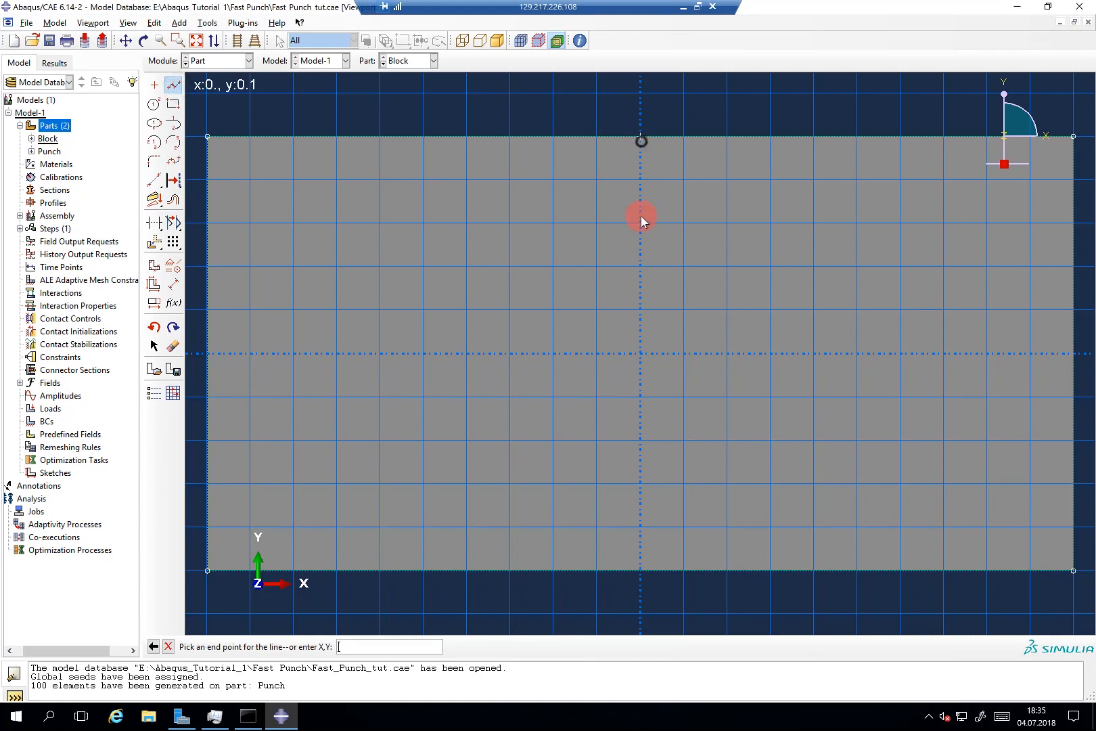
{"action": "left_click", "coordinate": [642, 571]}
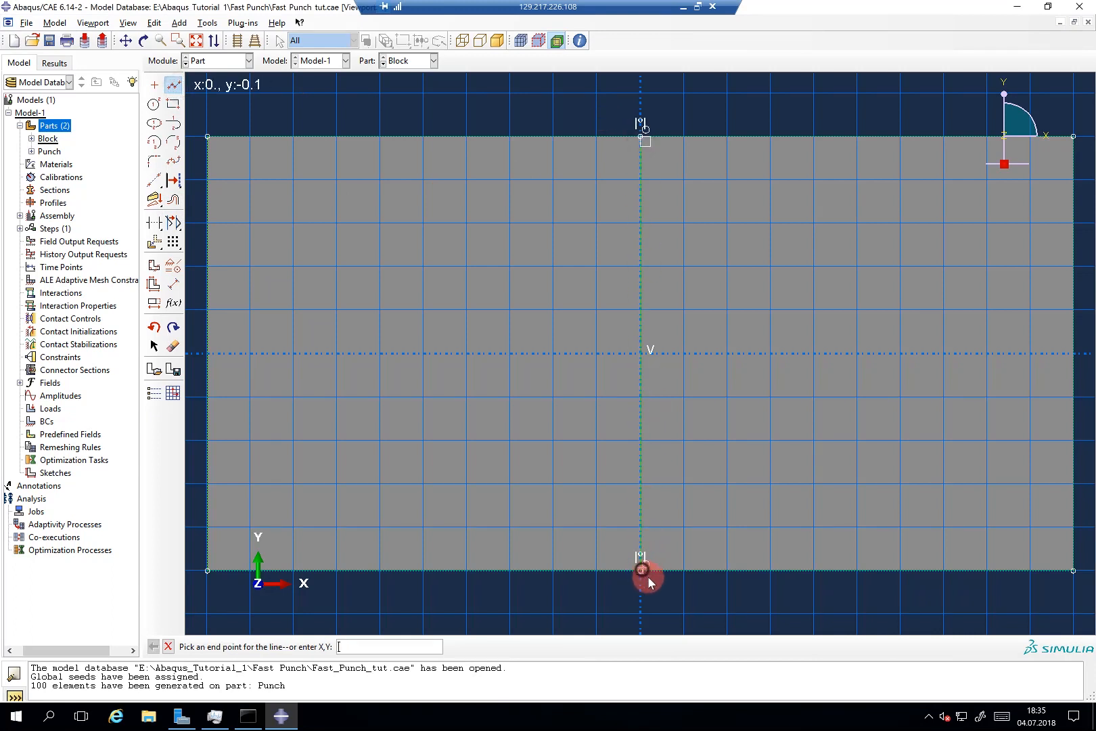
{"action": "middle_click", "coordinate": [650, 580]}
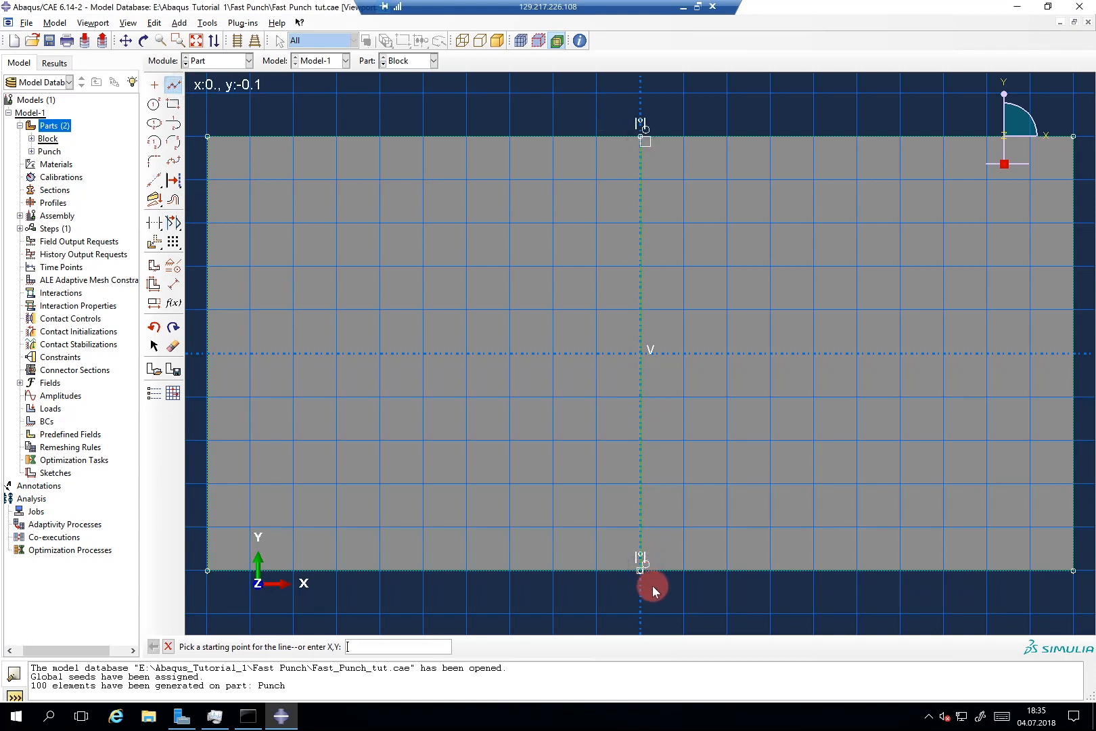
{"action": "middle_click", "coordinate": [652, 585]}
{"action": "middle_click", "coordinate": [652, 584]}
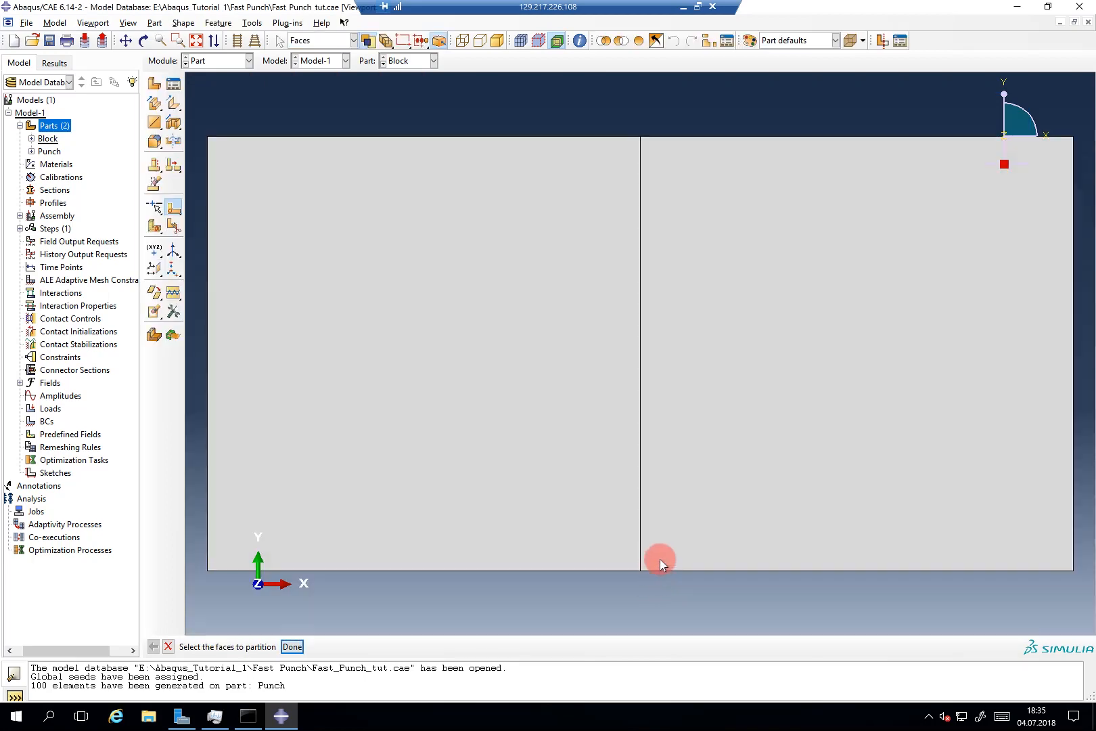
{"action": "left_click", "coordinate": [695, 501]}
{"action": "left_click", "coordinate": [567, 478]}
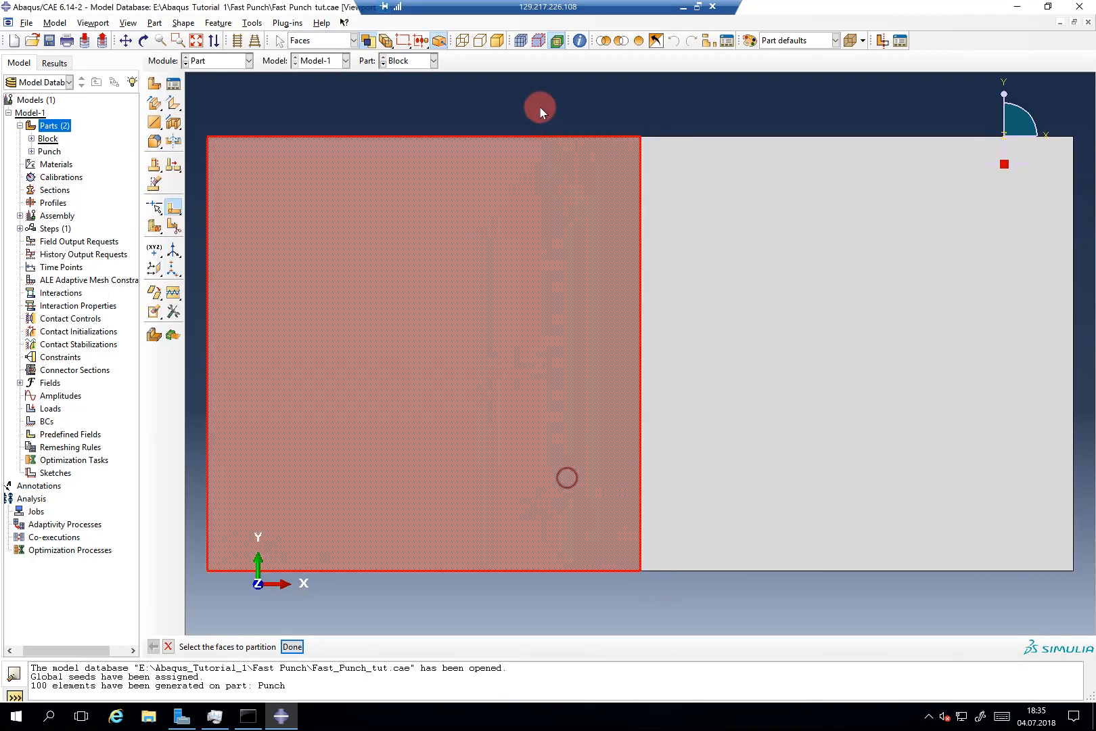
{"action": "left_click", "coordinate": [539, 107]}
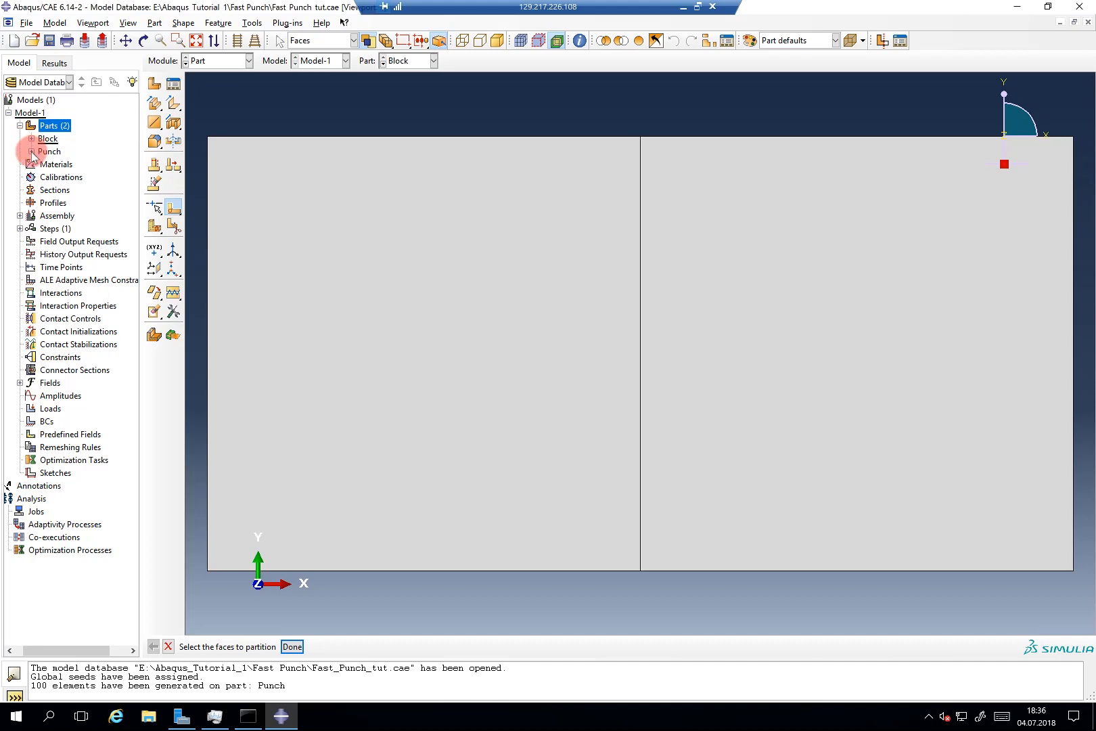
{"action": "left_click", "coordinate": [31, 138]}
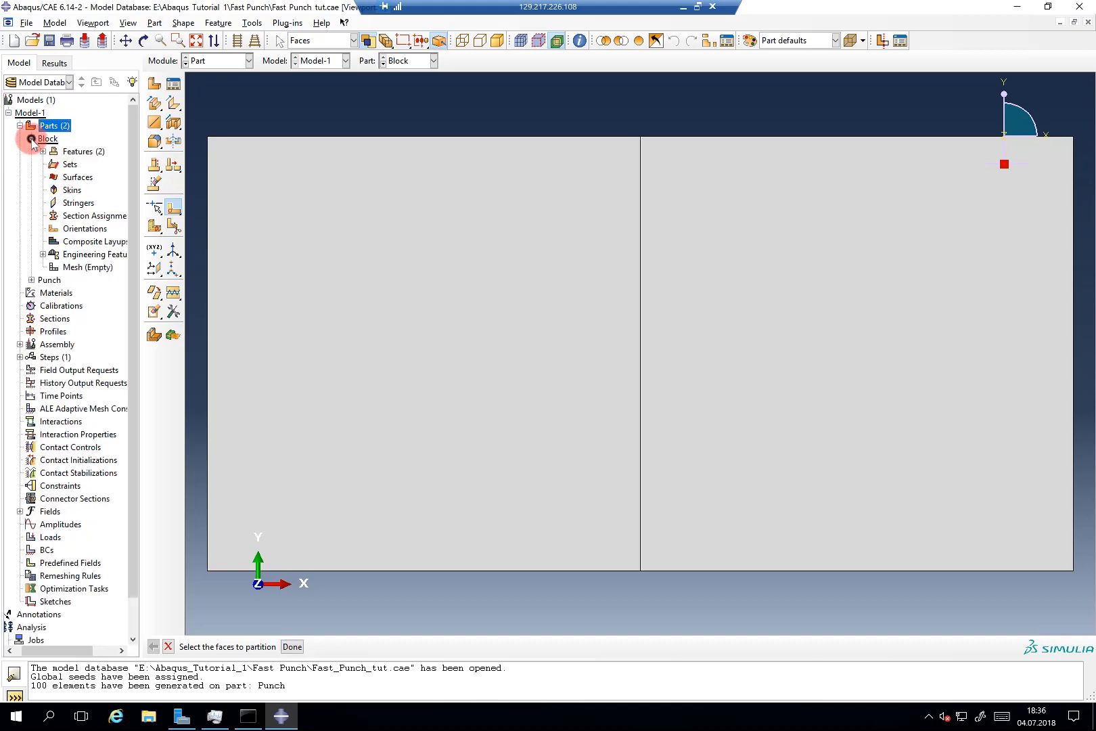
Step: Seed the Block with global size 0.01 and mesh it into 800 elements
{"action": "double_click", "coordinate": [65, 268]}
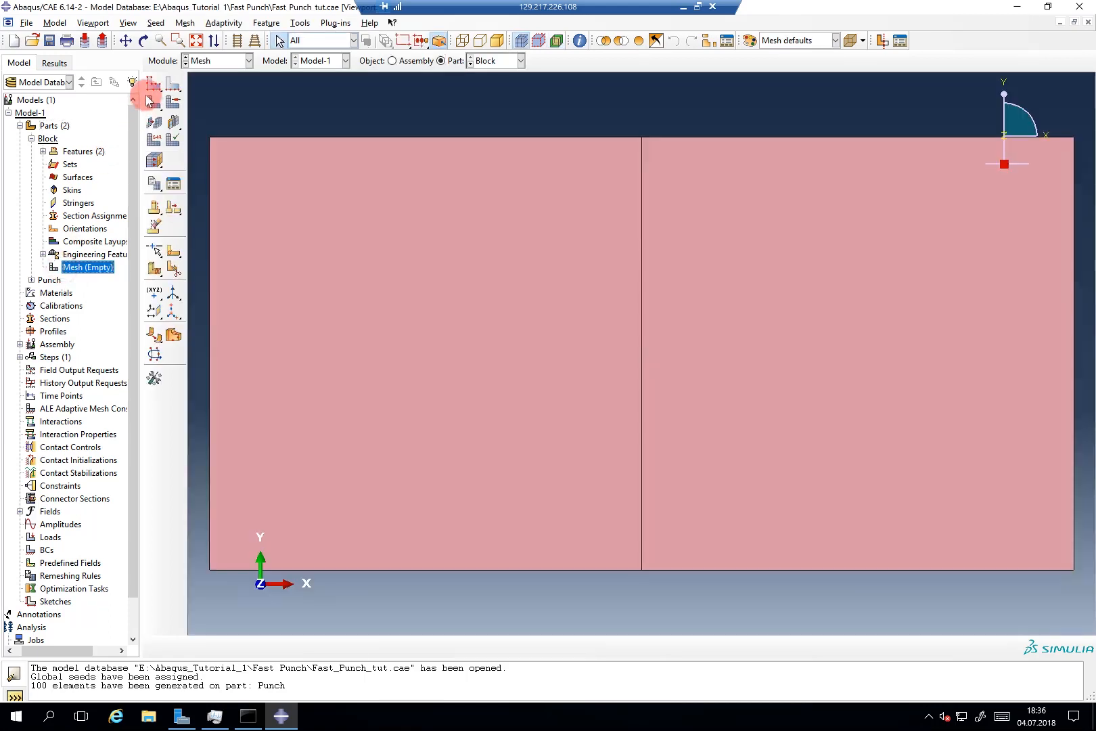
{"action": "left_click", "coordinate": [151, 87]}
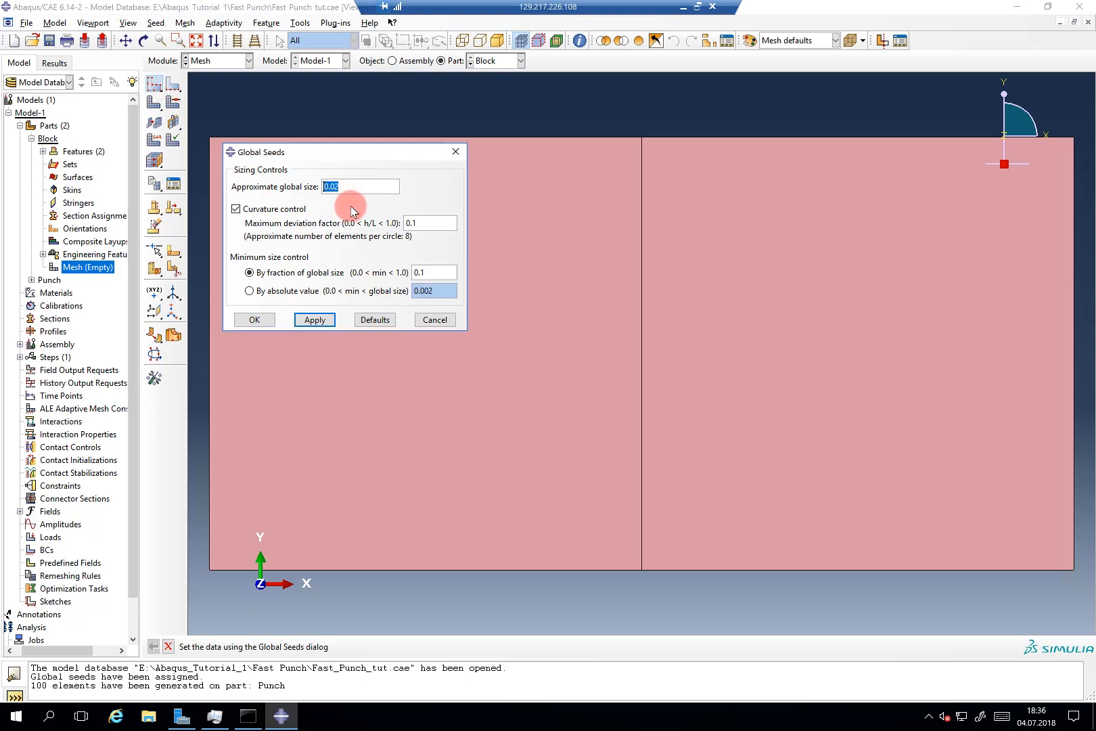
{"action": "left_click", "coordinate": [353, 188]}
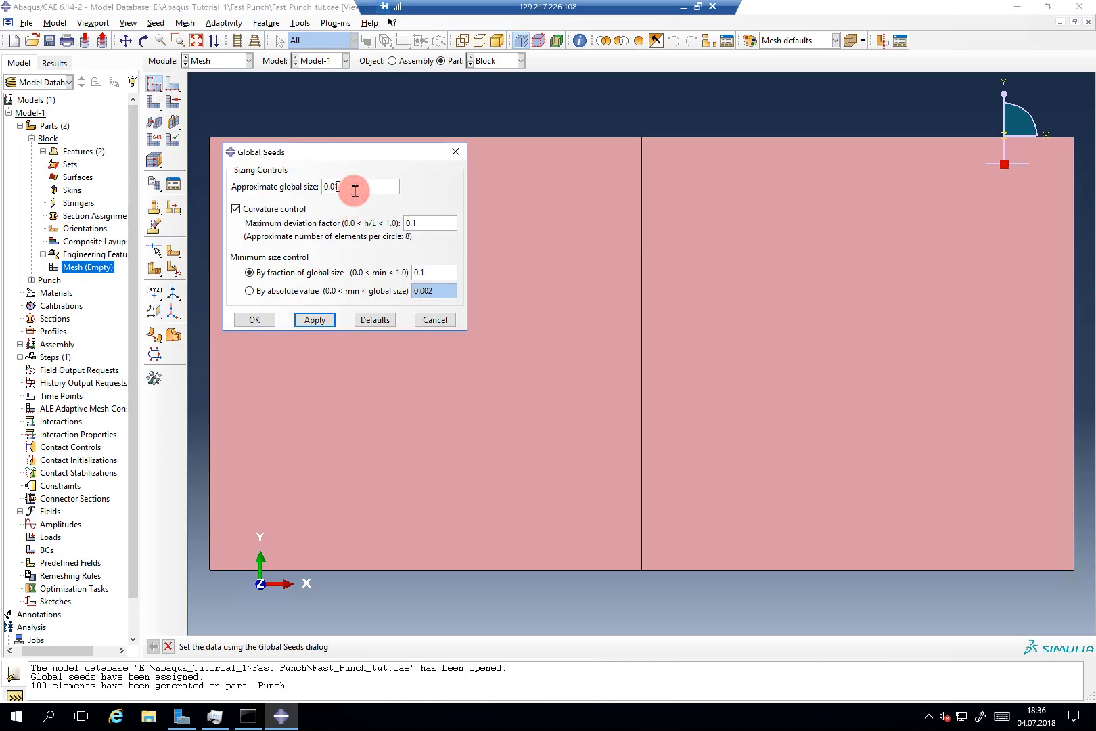
{"action": "key", "text": "BackSpace"}
{"action": "type", "text": "1"}
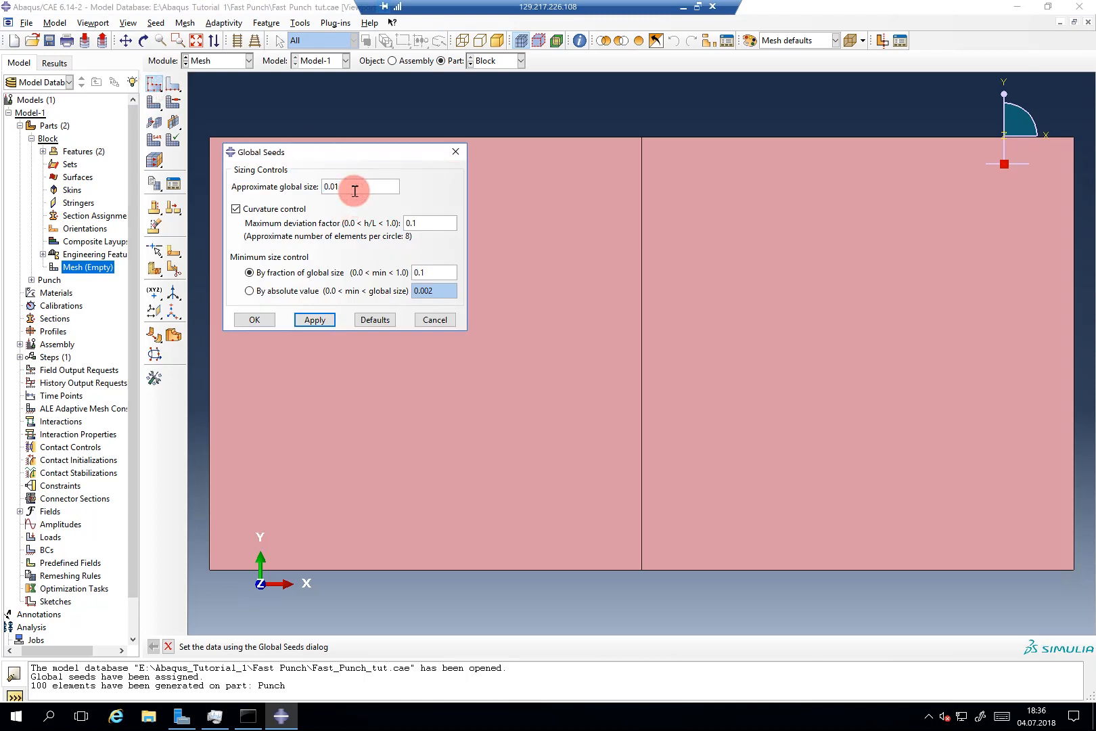
{"action": "left_click", "coordinate": [315, 320]}
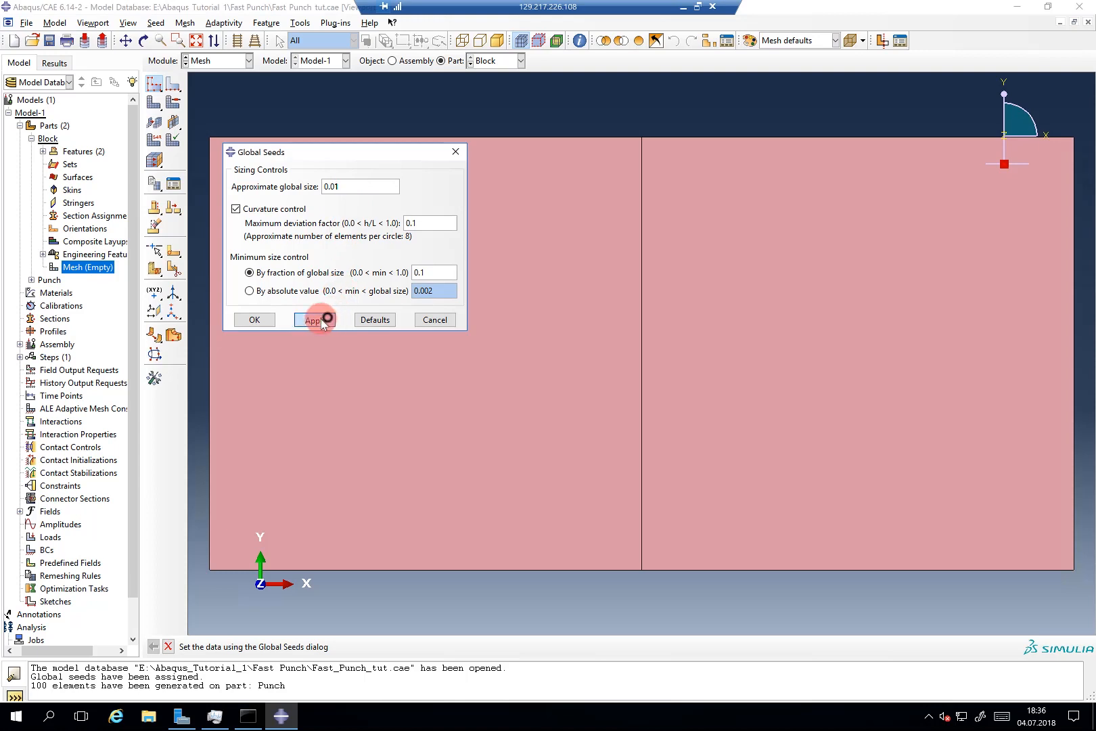
{"action": "left_click", "coordinate": [263, 320]}
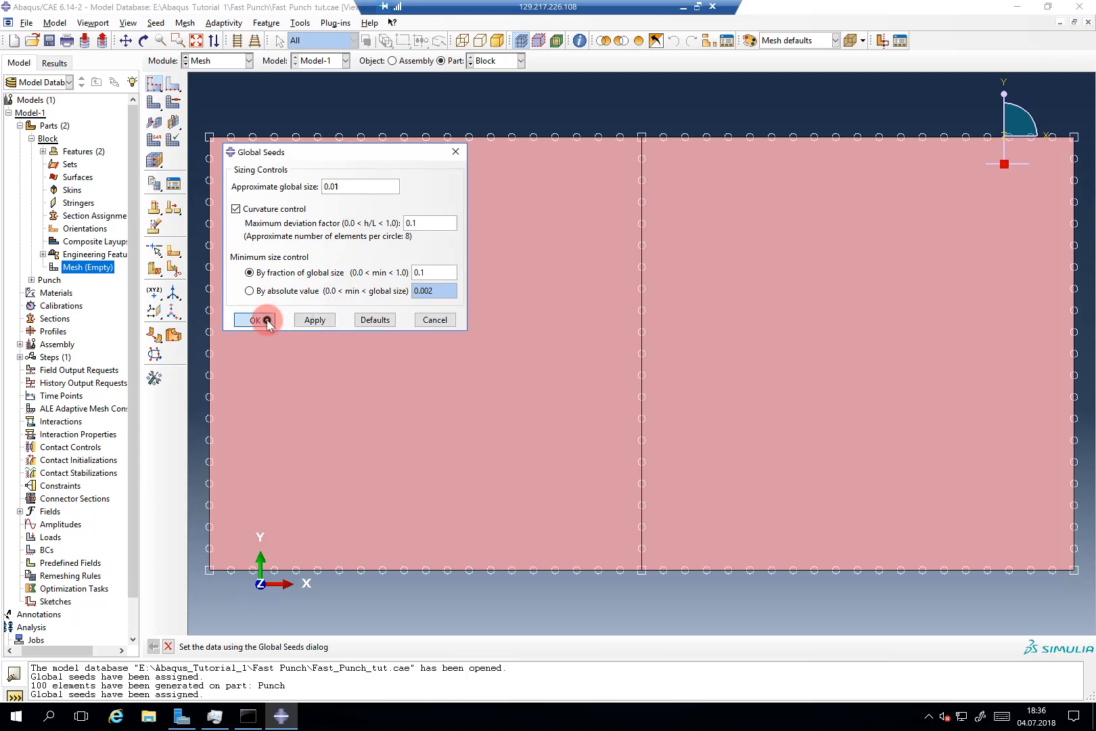
{"action": "left_click", "coordinate": [155, 100]}
{"action": "middle_click", "coordinate": [307, 121]}
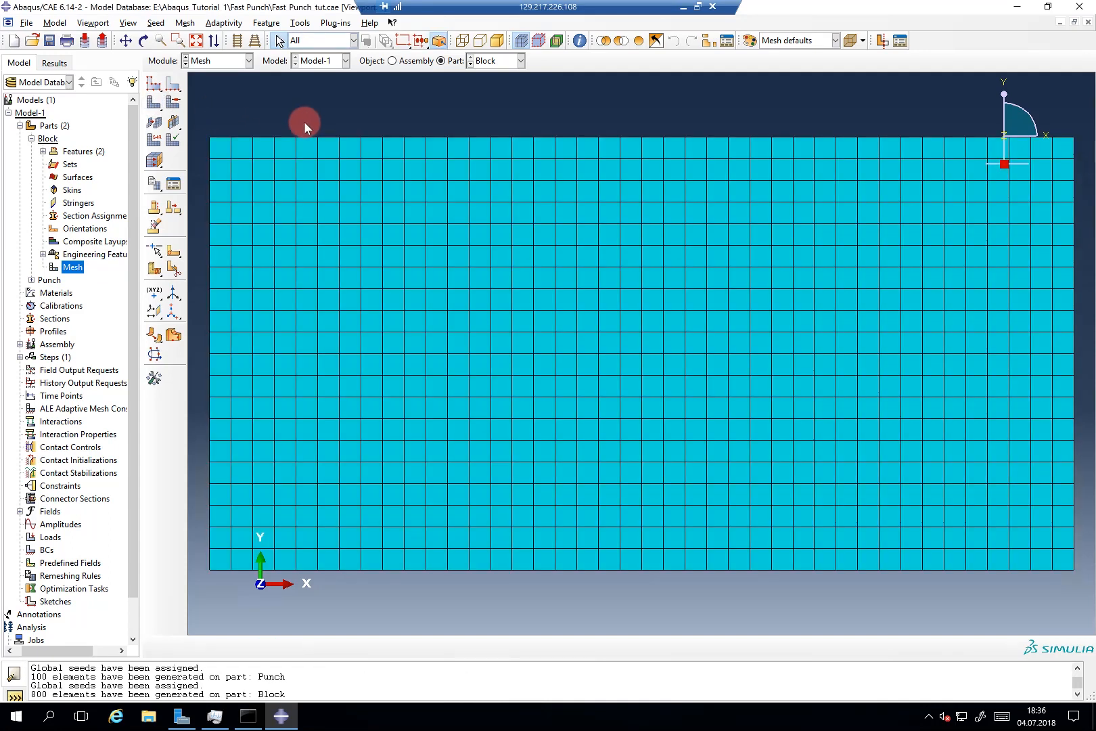
Step: Give the Block's three vertical edges single-bias local seeds, minimum 0.006 and maximum 0.03
{"action": "left_click", "coordinate": [177, 90]}
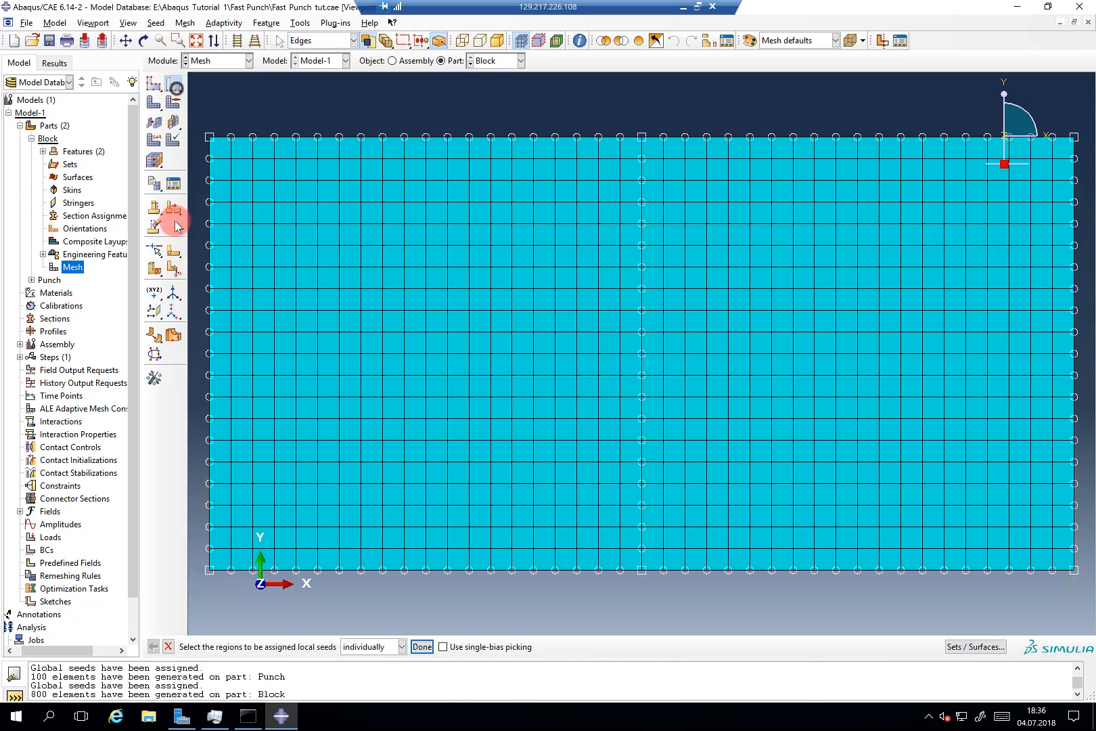
{"action": "left_click", "coordinate": [210, 238]}
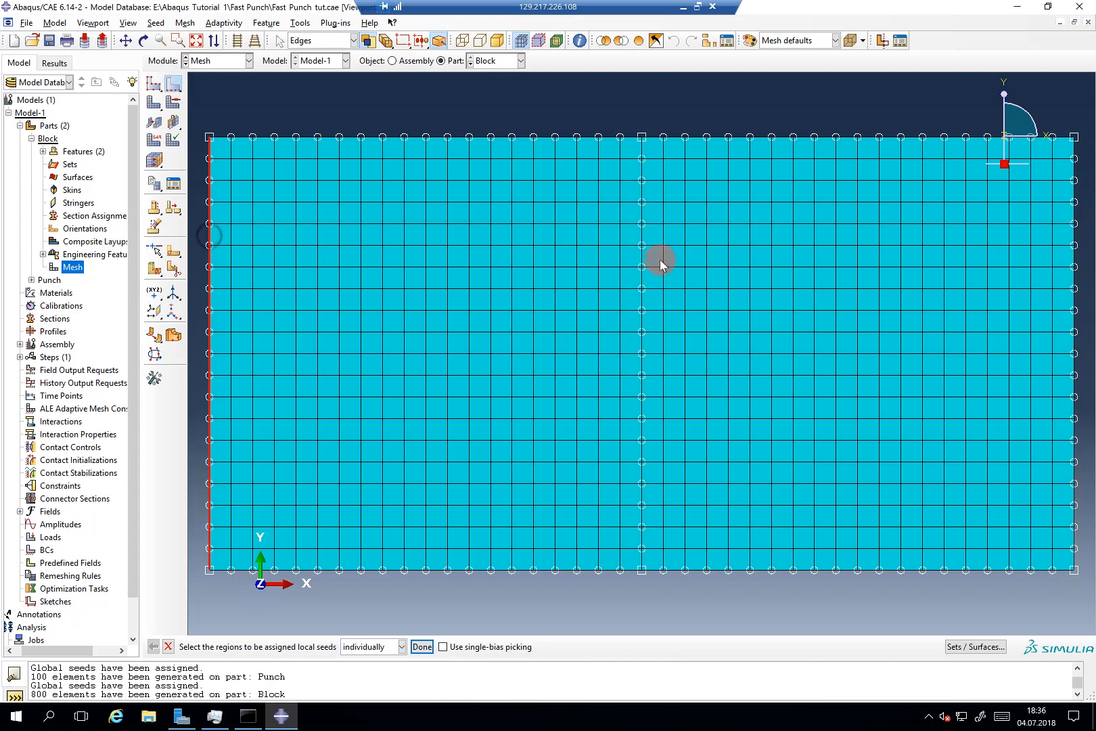
{"action": "left_click", "coordinate": [642, 262], "text": "shift"}
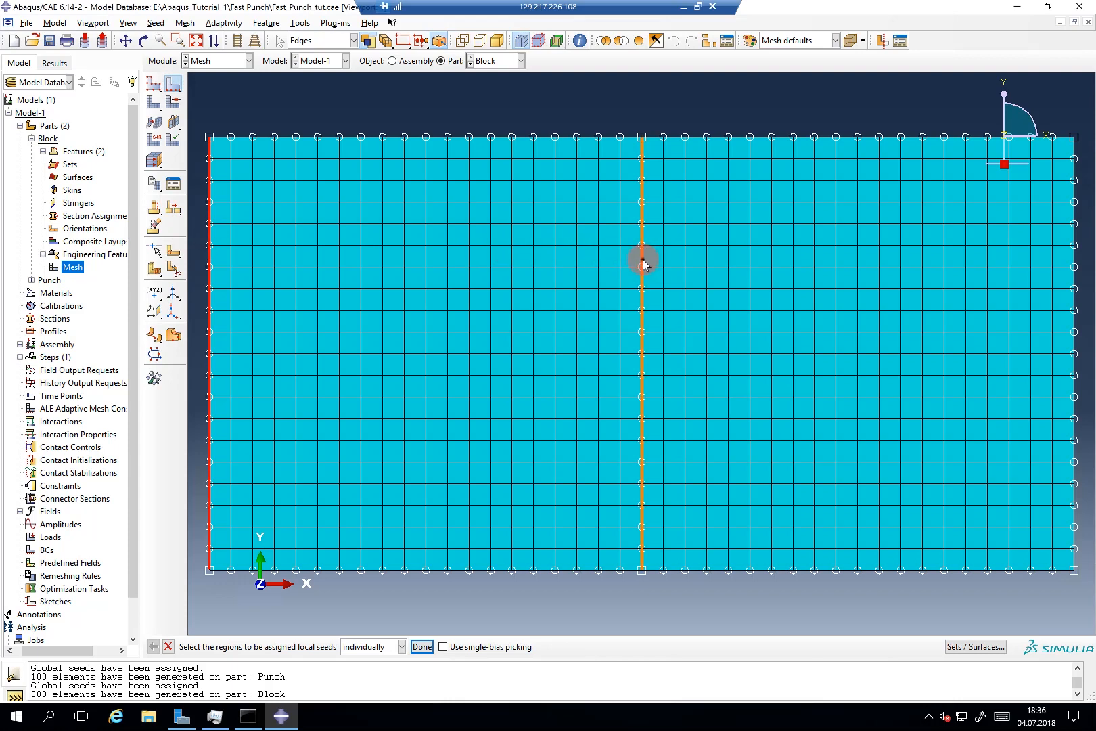
{"action": "left_click", "coordinate": [1075, 266], "text": "shift"}
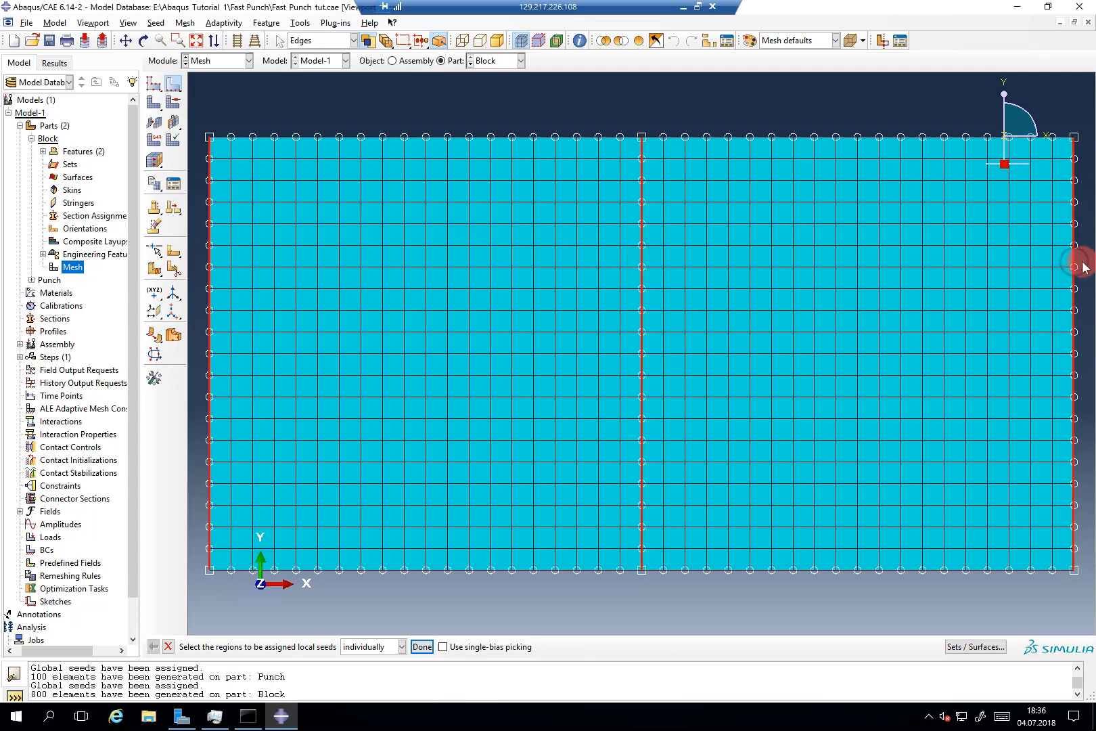
{"action": "middle_click", "coordinate": [428, 258]}
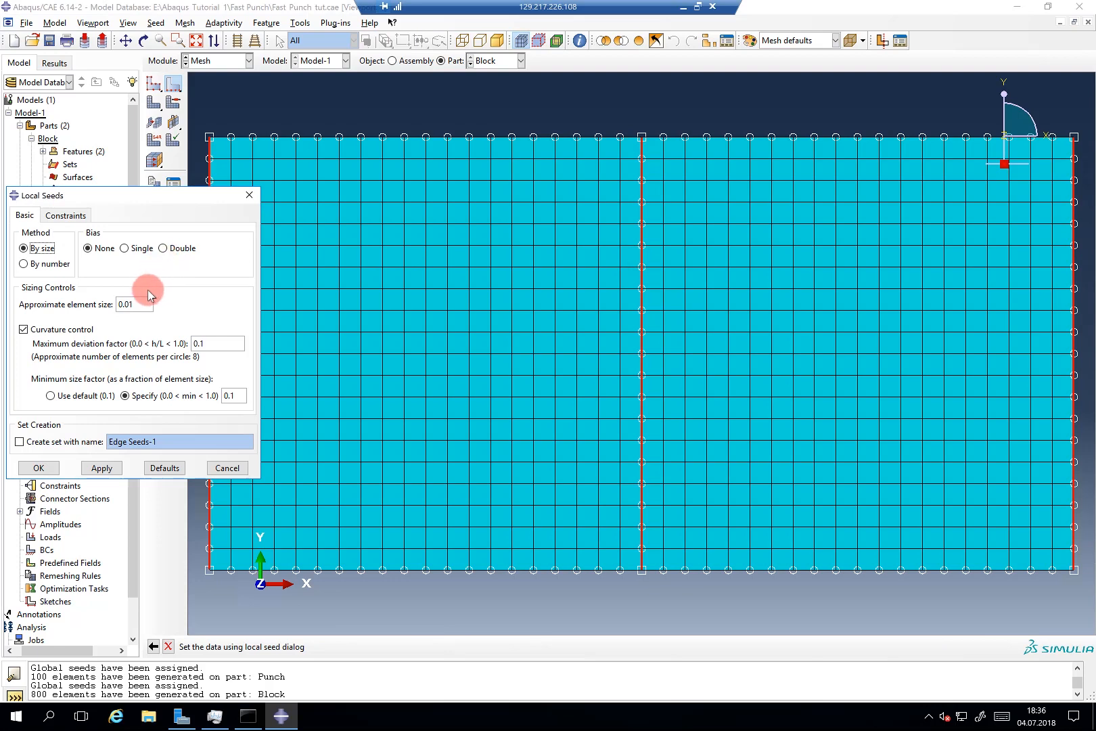
{"action": "left_click", "coordinate": [124, 249]}
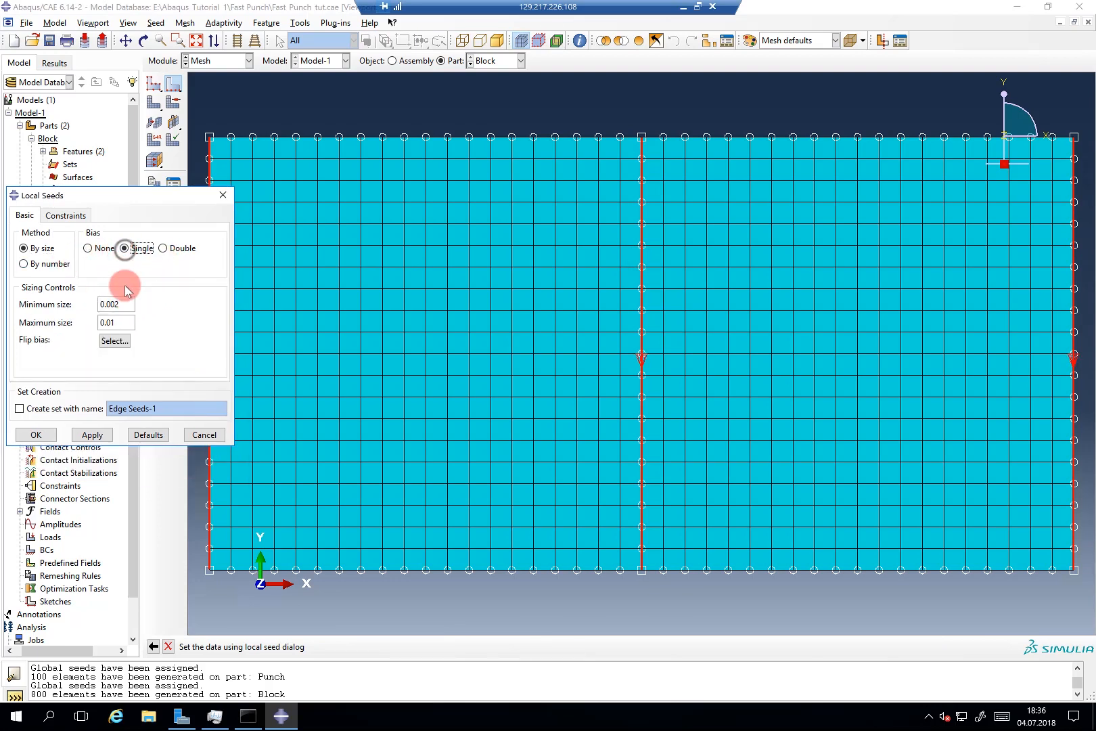
{"action": "left_click", "coordinate": [126, 303]}
{"action": "key", "text": "BackSpace"}
{"action": "type", "text": "6"}
{"action": "left_click", "coordinate": [121, 323]}
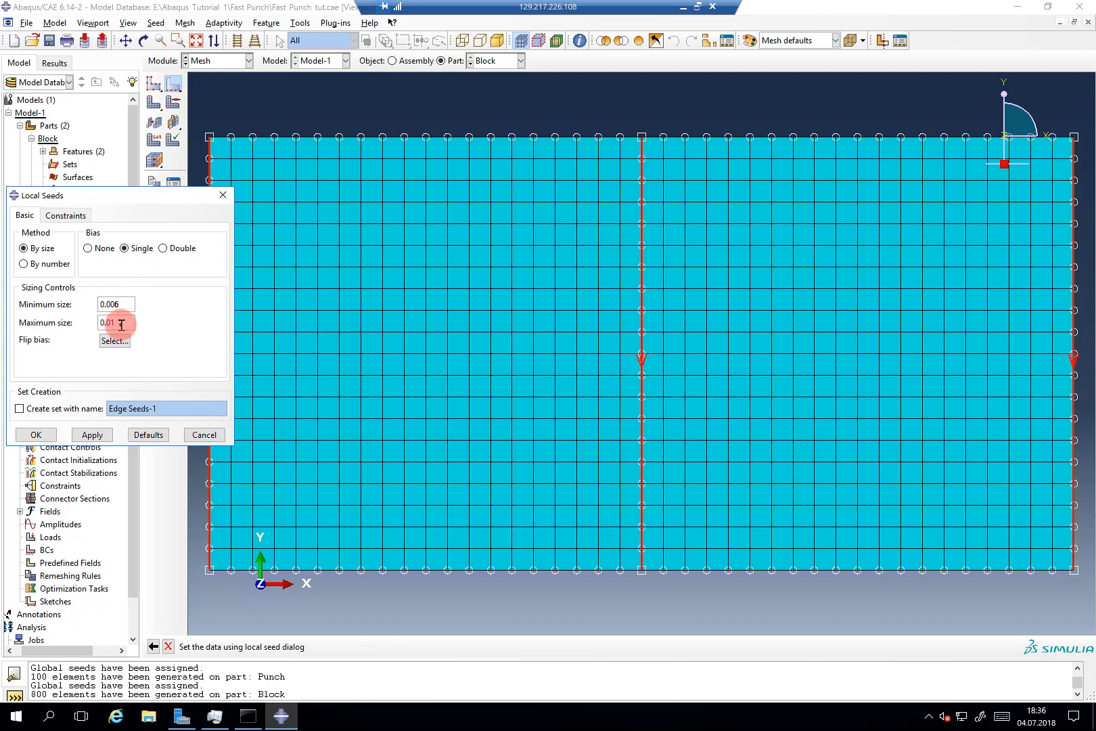
{"action": "key", "text": "BackSpace"}
{"action": "type", "text": "3"}
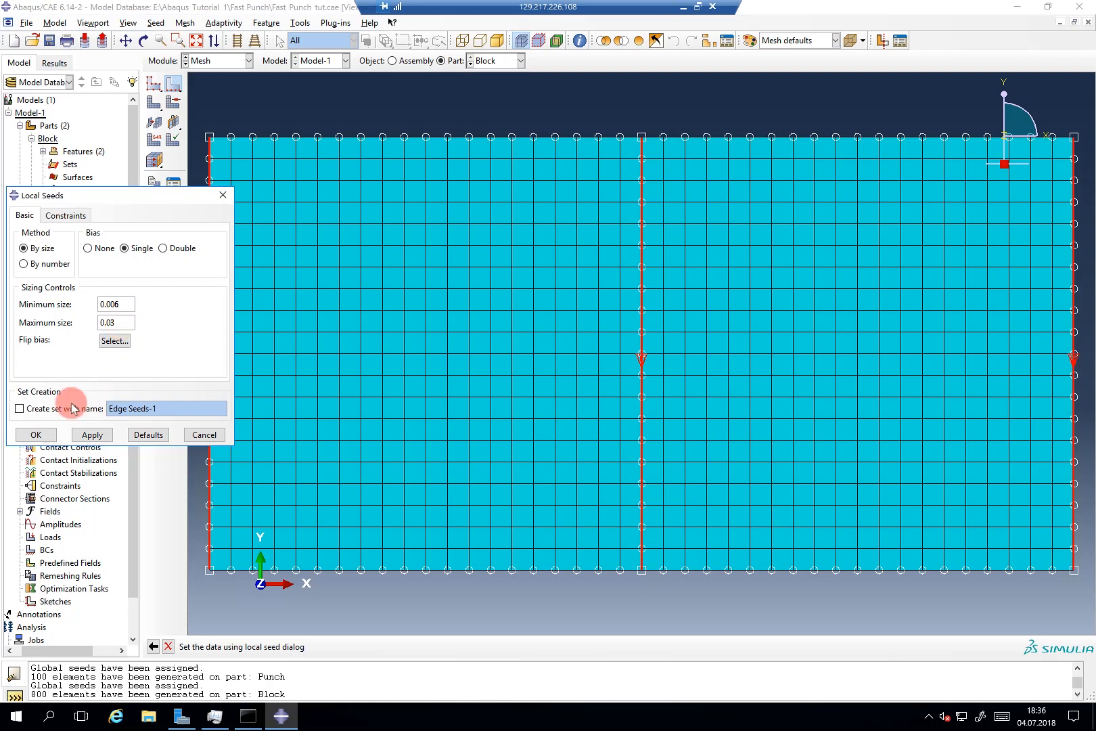
{"action": "left_click", "coordinate": [86, 436]}
Step: Flip the bias on the middle and right edges and remesh the Block into 520 top-refined elements
{"action": "left_click", "coordinate": [78, 298]}
{"action": "left_click", "coordinate": [77, 318]}
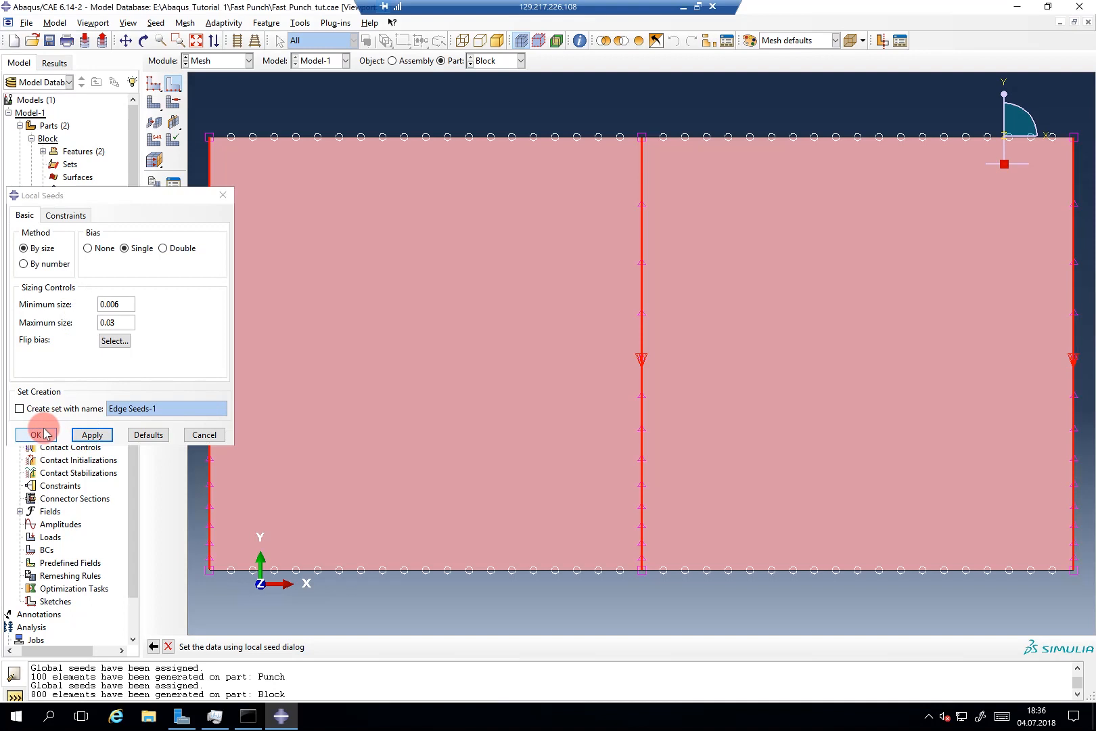
{"action": "left_click", "coordinate": [107, 323]}
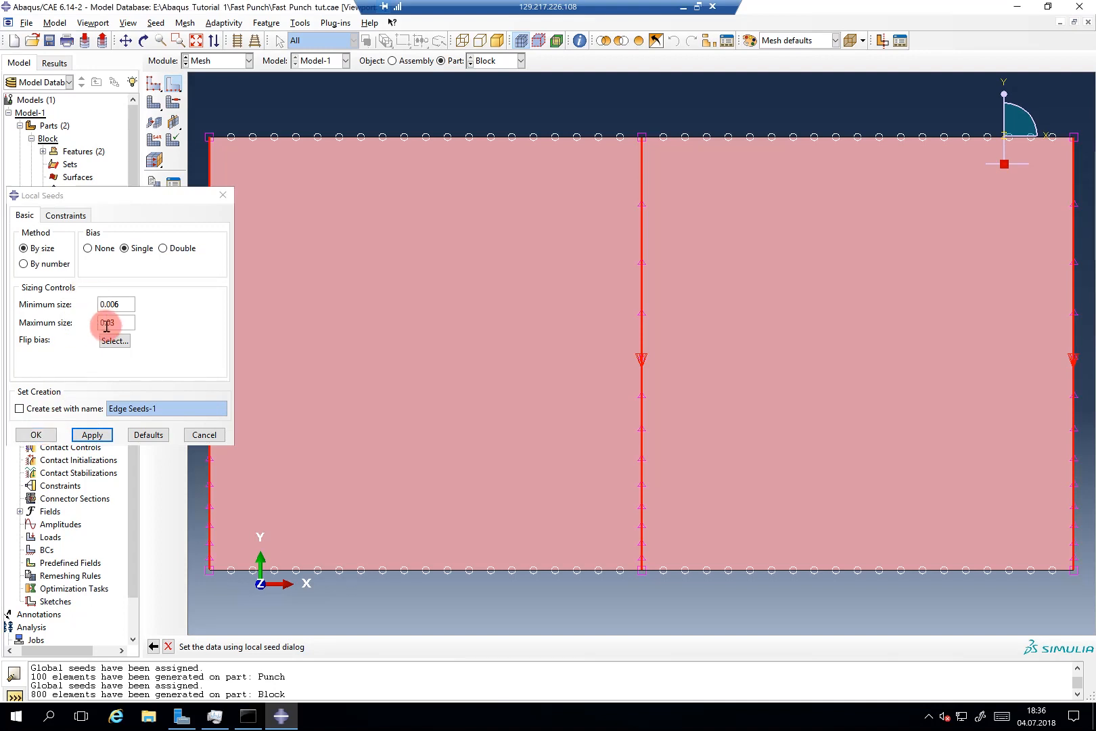
{"action": "left_click", "coordinate": [114, 340]}
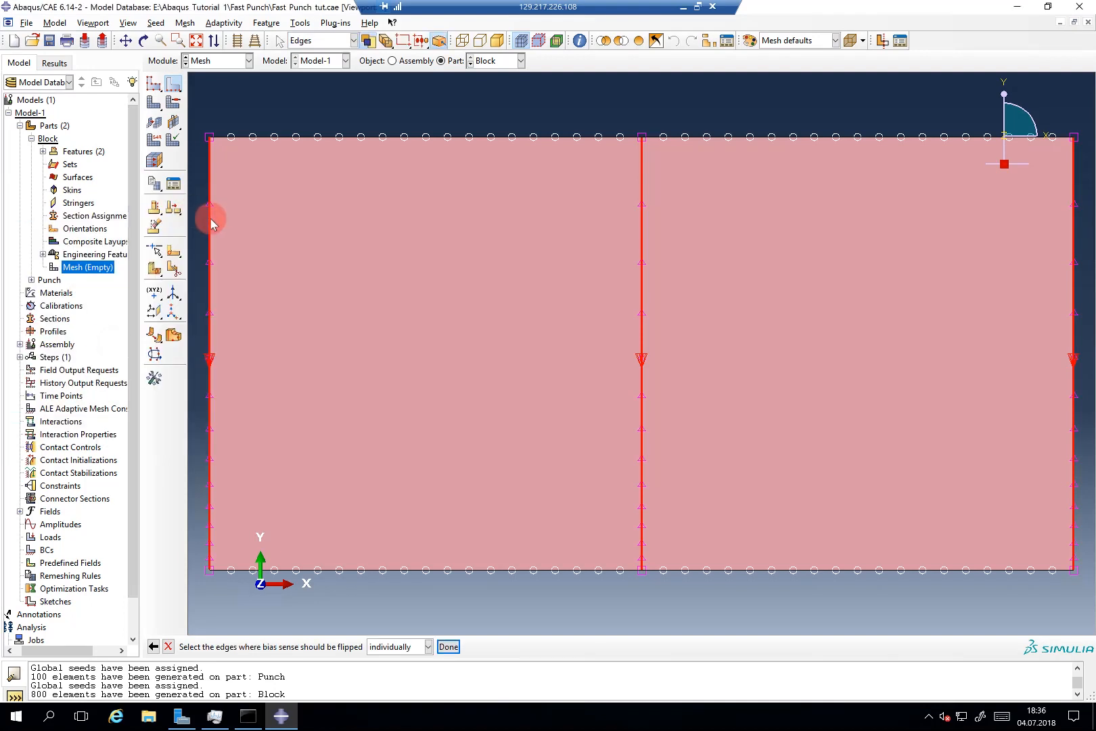
{"action": "left_click", "coordinate": [210, 218]}
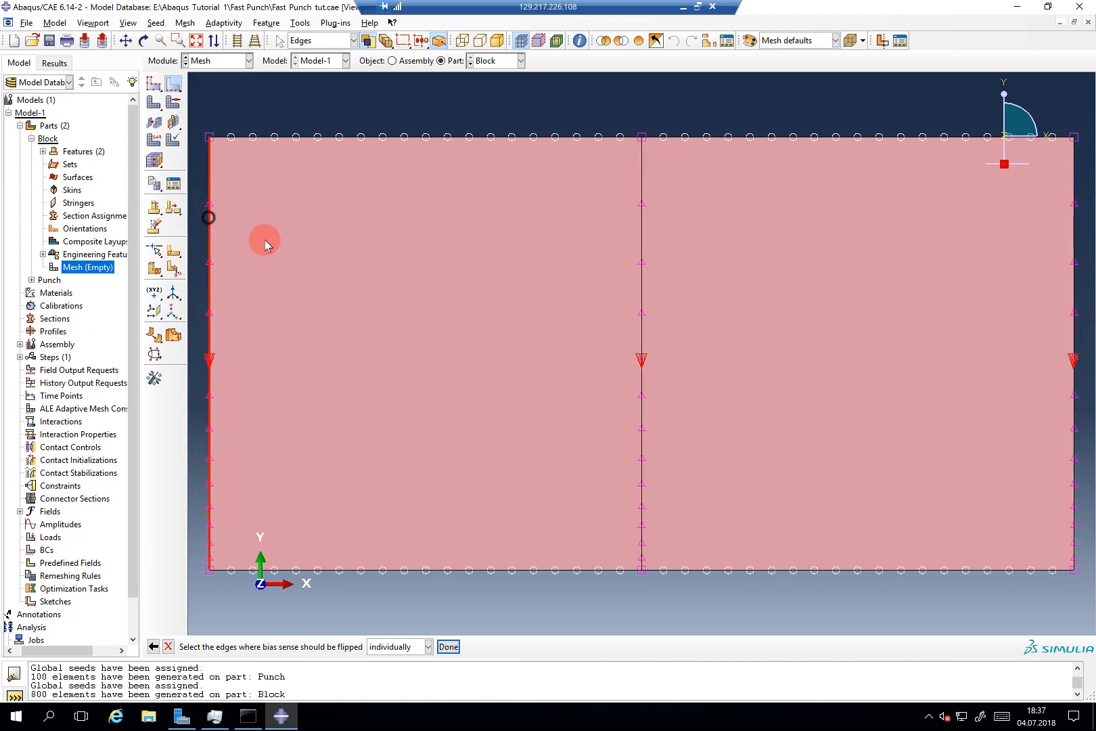
{"action": "left_click", "coordinate": [640, 295]}
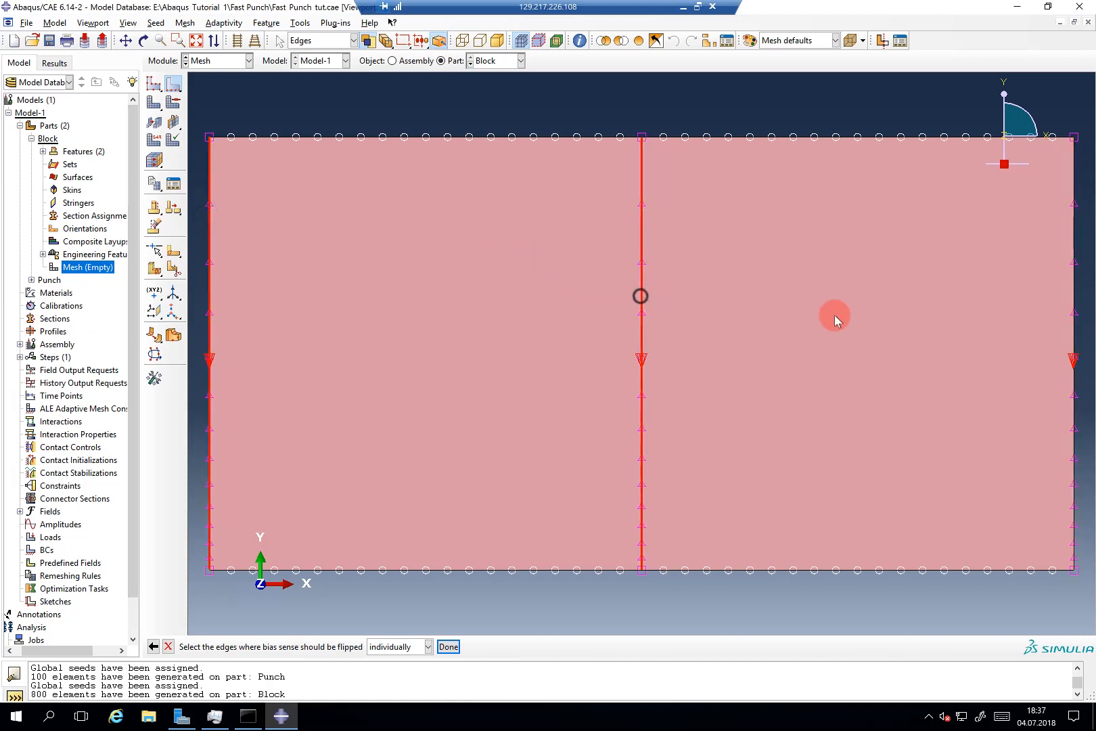
{"action": "left_click", "coordinate": [1073, 317]}
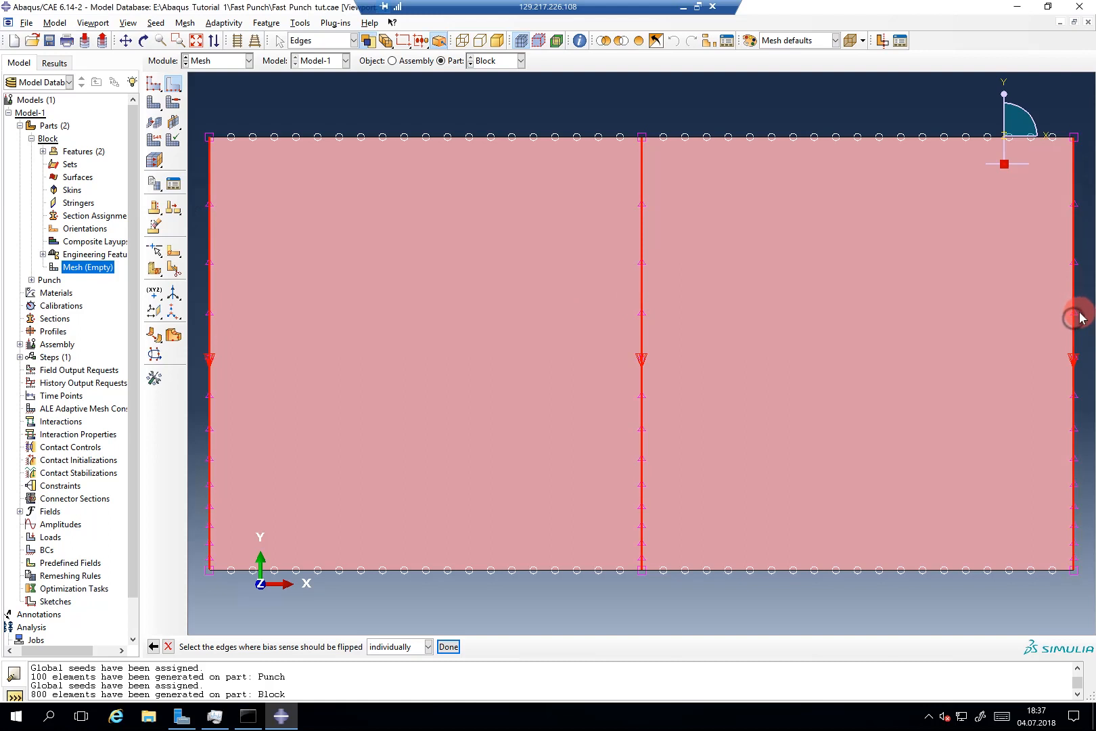
{"action": "middle_click", "coordinate": [1072, 311]}
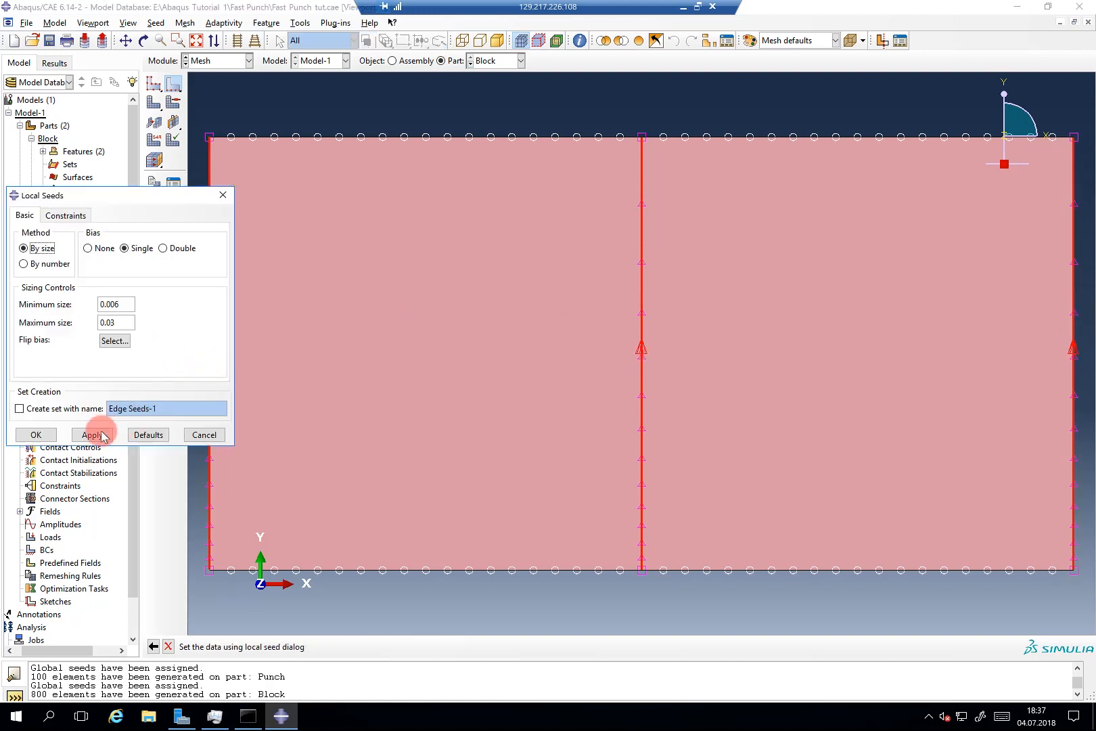
{"action": "left_click", "coordinate": [48, 431]}
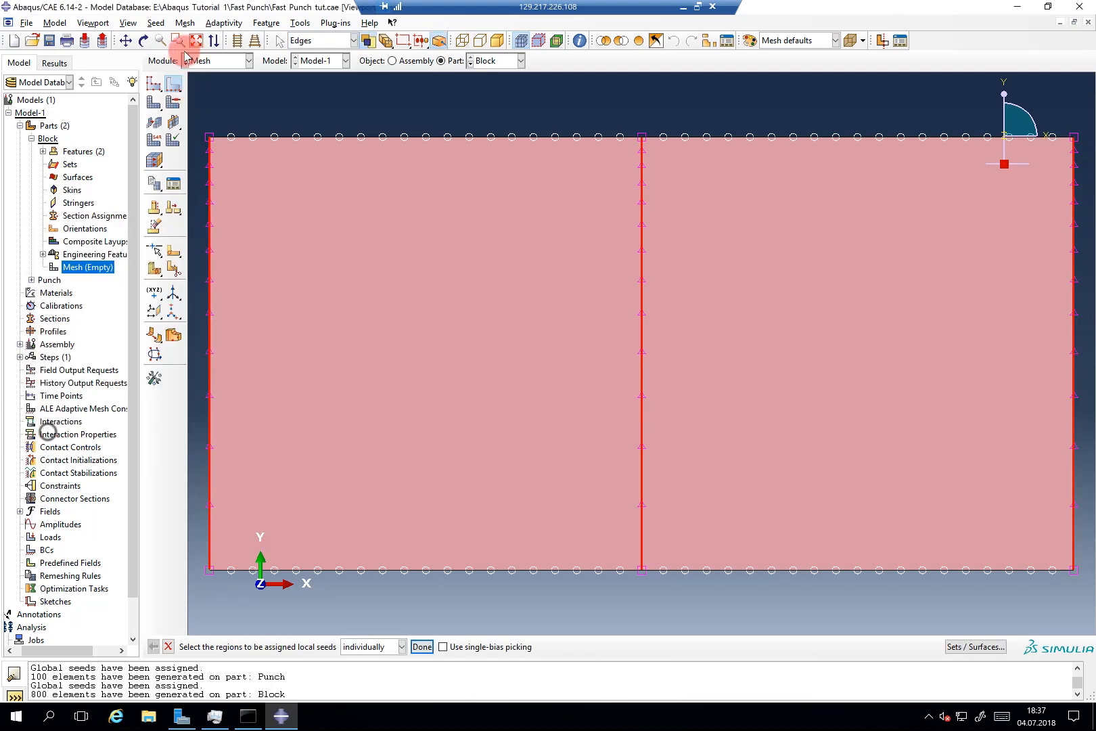
{"action": "left_click", "coordinate": [155, 103]}
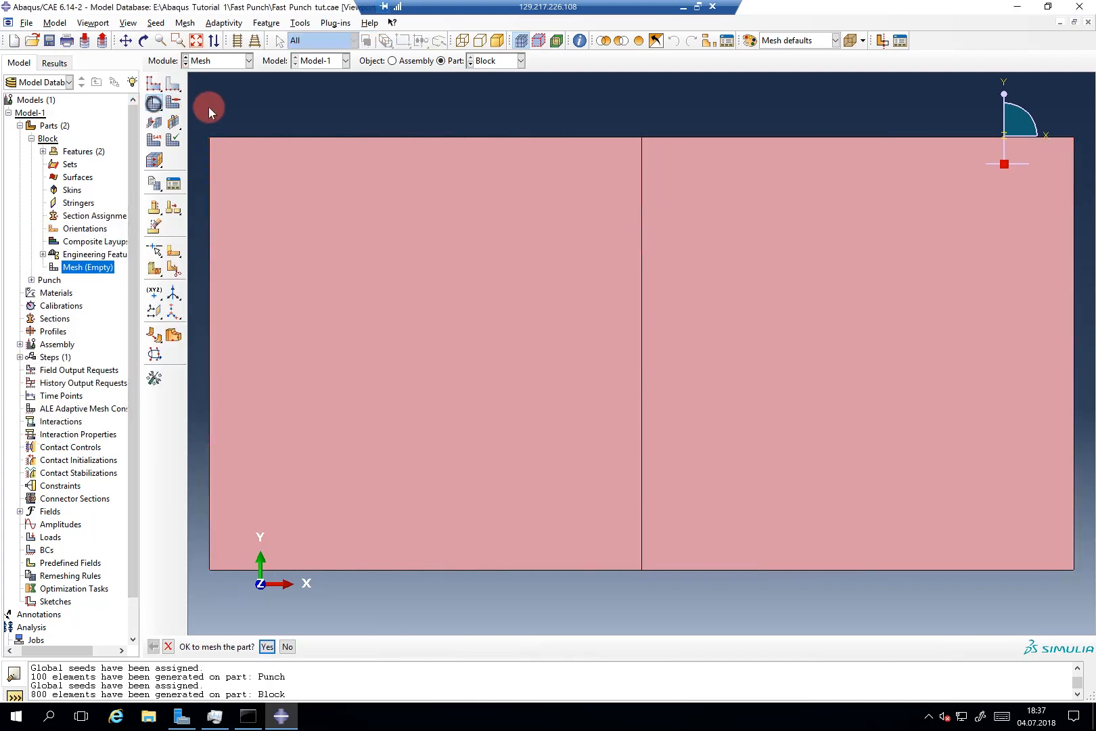
{"action": "middle_click", "coordinate": [210, 106]}
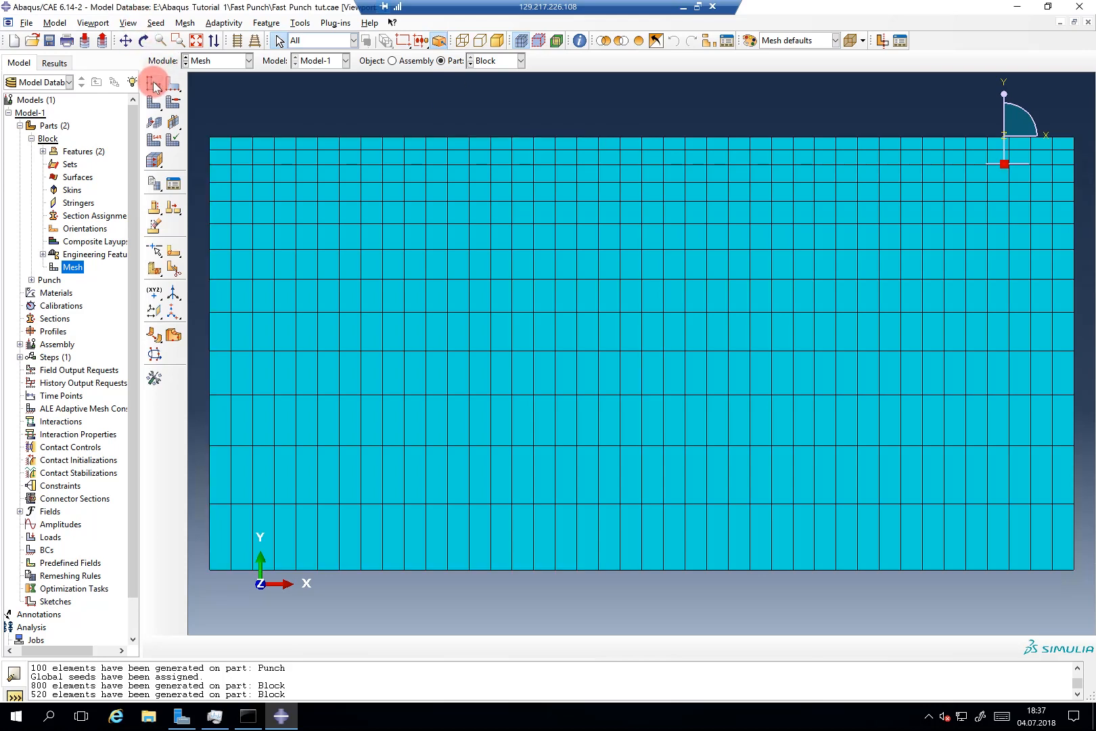
{"action": "left_click_drag", "start_coordinate": [165, 88], "coordinate": [222, 85]}
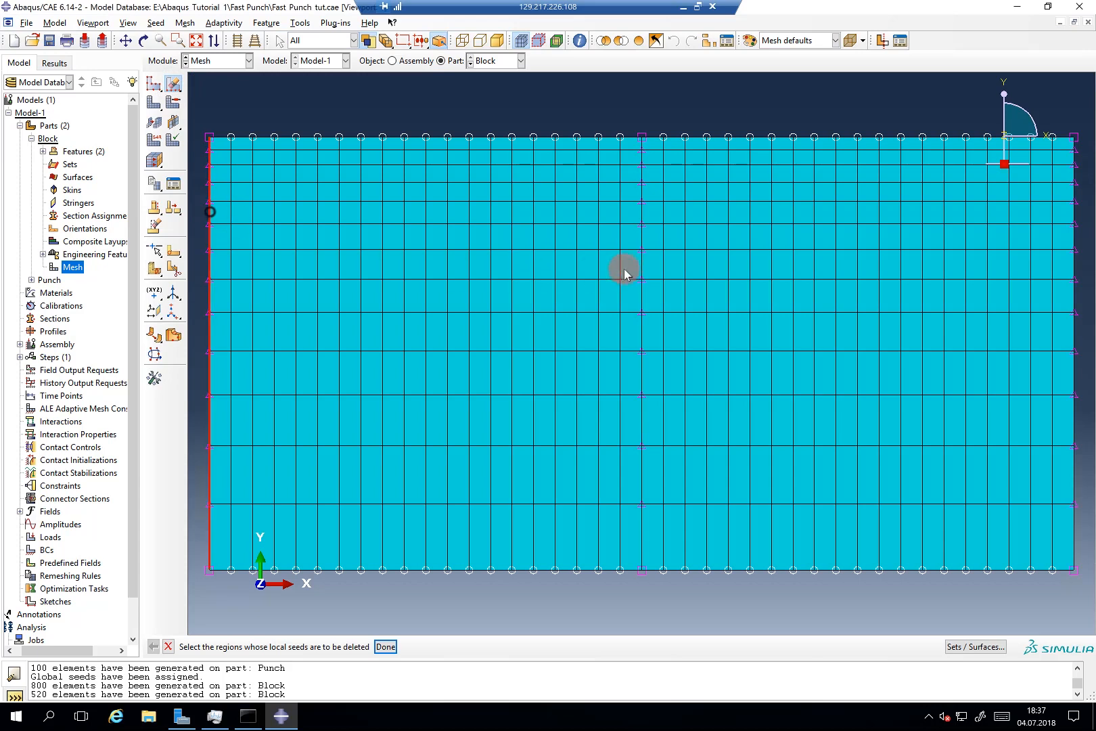
Step: Delete the middle and right edge seeds and remesh the Block as a uniform 800-element grid
{"action": "left_click", "coordinate": [641, 262]}
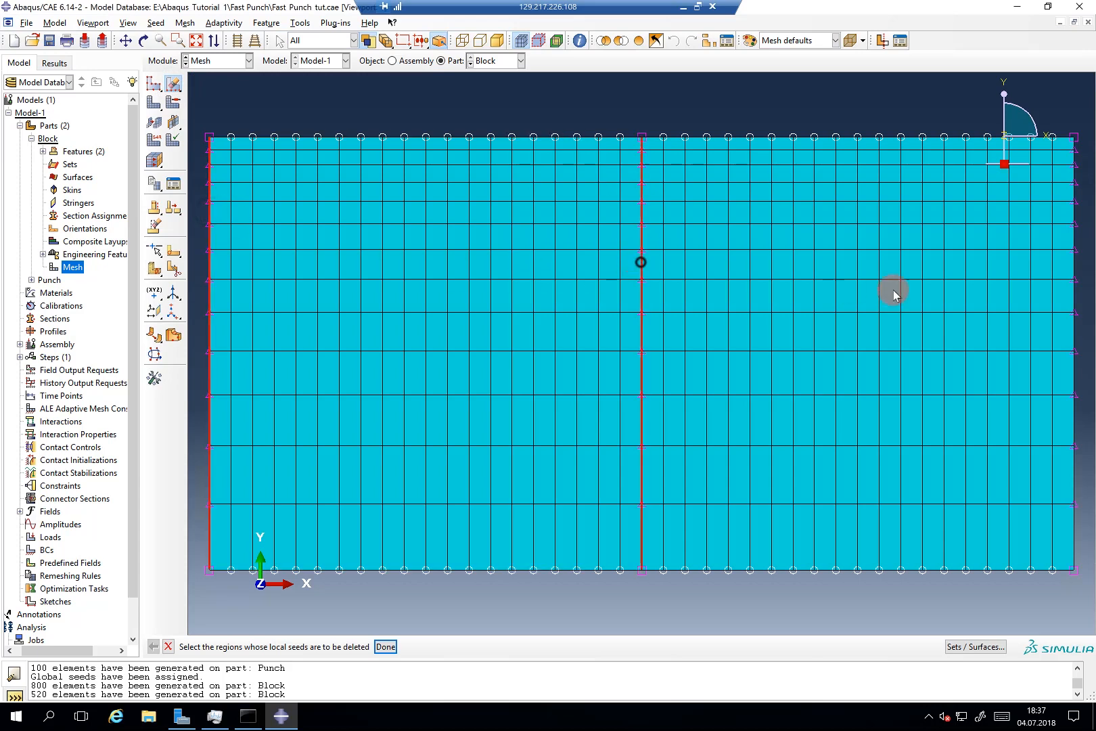
{"action": "left_click", "coordinate": [1076, 294]}
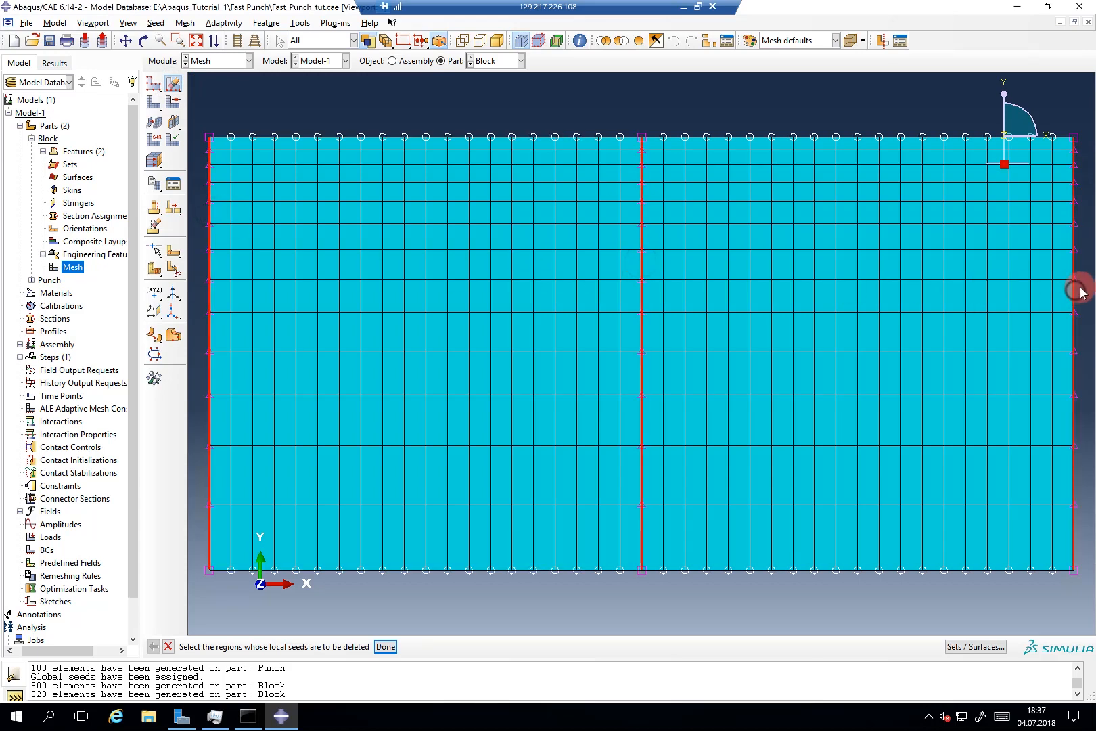
{"action": "middle_click", "coordinate": [832, 291]}
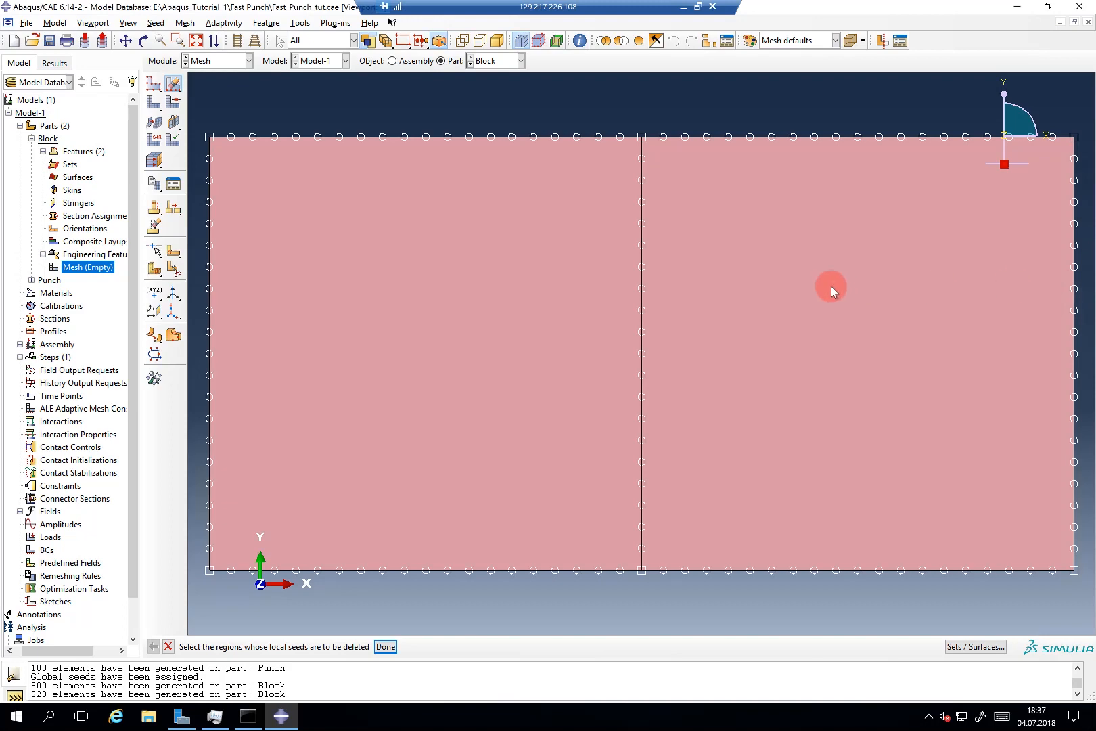
{"action": "left_click", "coordinate": [154, 103]}
{"action": "middle_click", "coordinate": [267, 109]}
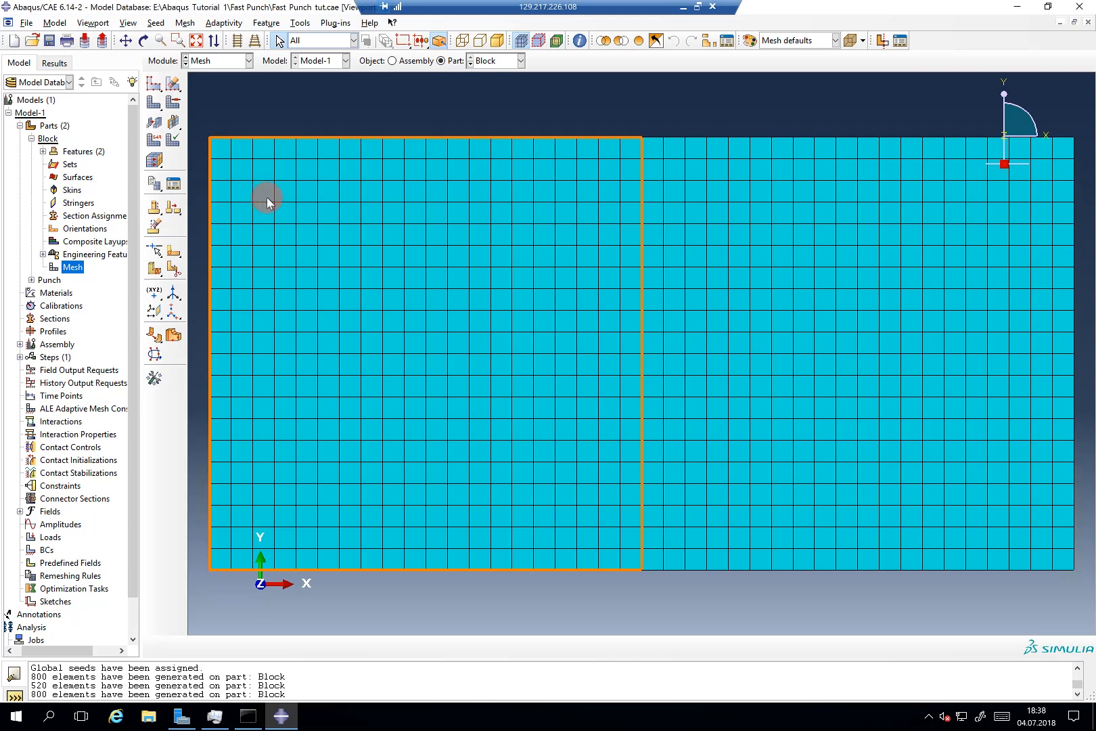
{"action": "left_click", "coordinate": [162, 193]}
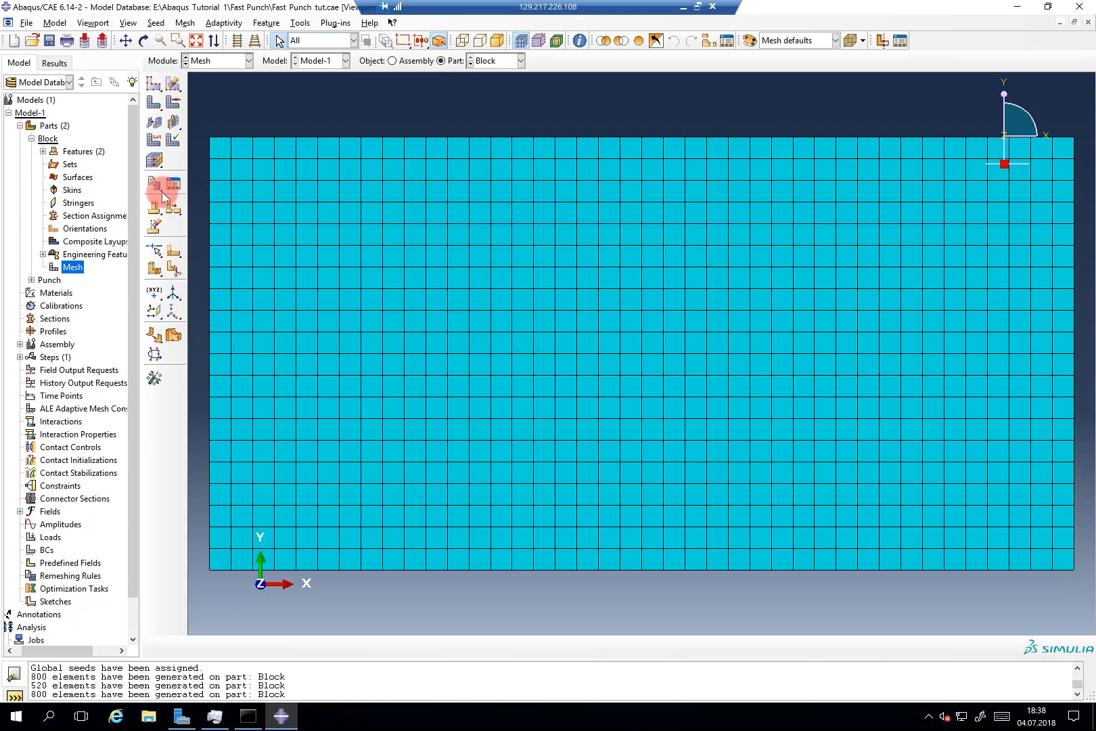
Step: Assign the CPS4R plane-stress reduced-integration quad element type to both Block faces
{"action": "left_click", "coordinate": [163, 203]}
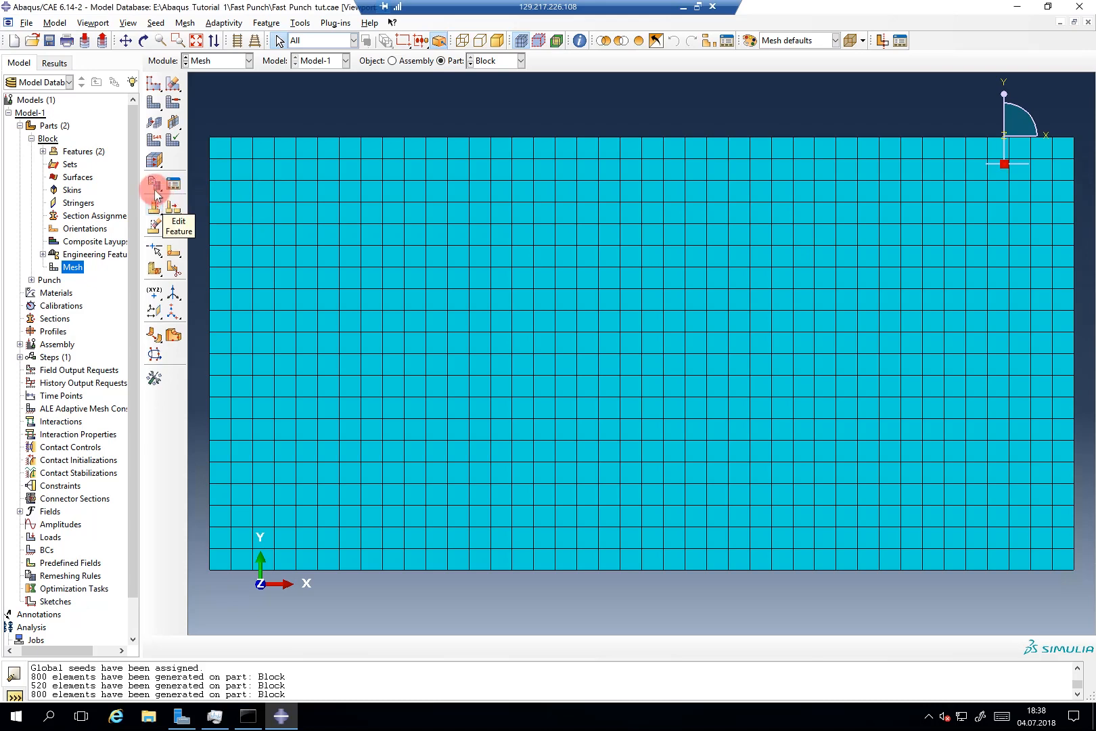
{"action": "left_click", "coordinate": [154, 140]}
{"action": "left_click", "coordinate": [286, 208]}
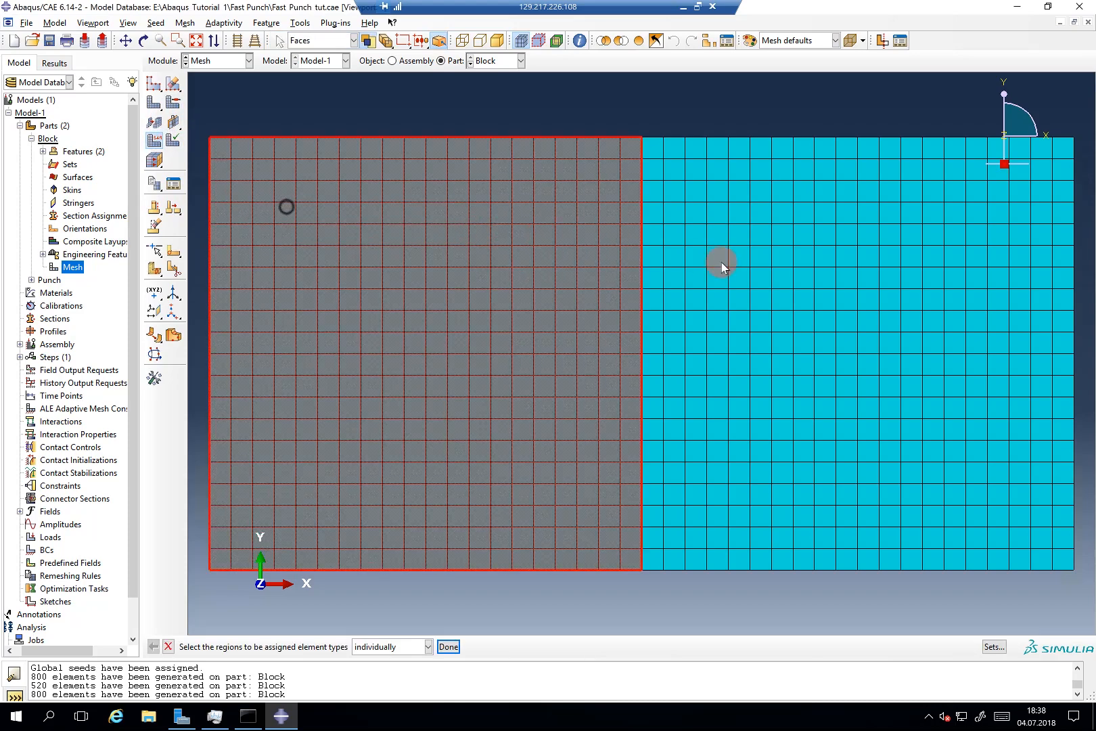
{"action": "left_click", "coordinate": [803, 272], "text": "shift"}
{"action": "middle_click", "coordinate": [751, 175]}
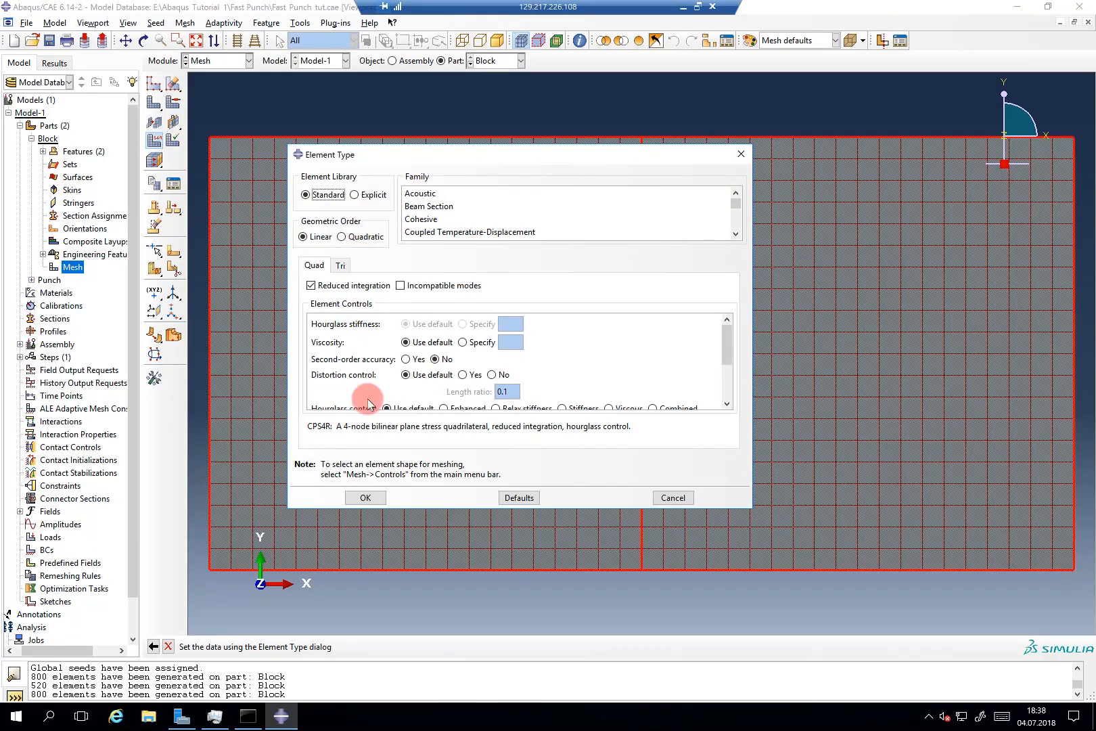
{"action": "left_click", "coordinate": [366, 496]}
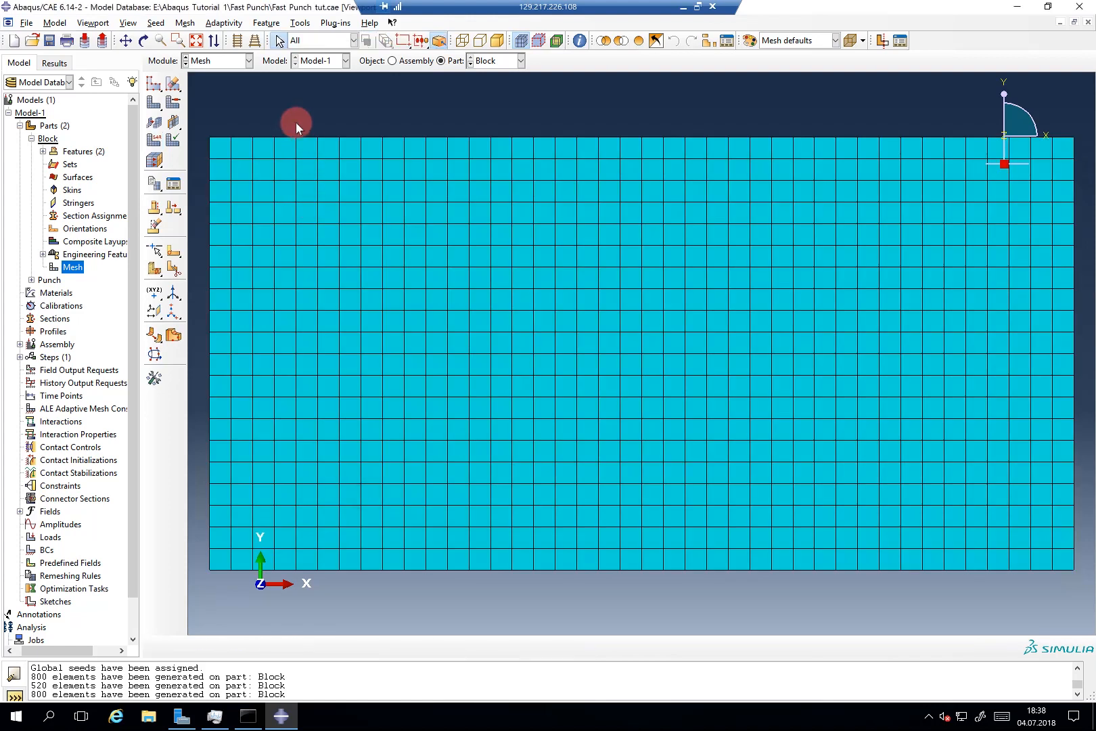
{"action": "left_click", "coordinate": [31, 138]}
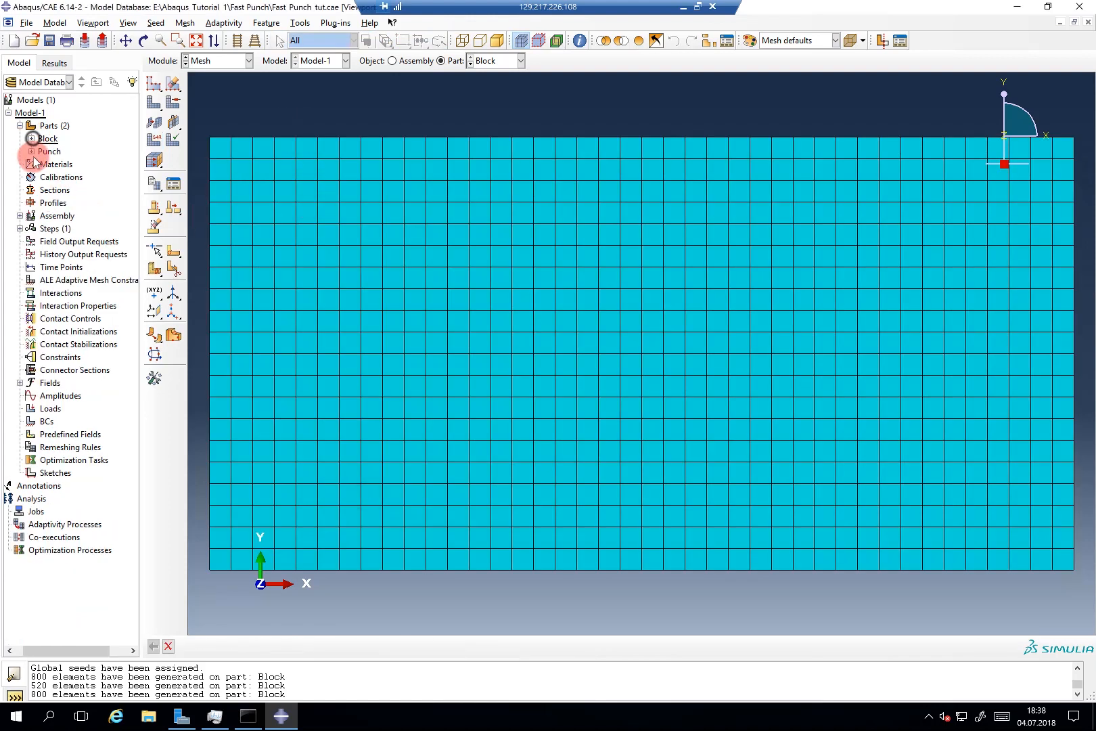
Step: Create a material named Steel with a mass density of 7.85e3
{"action": "double_click", "coordinate": [46, 165]}
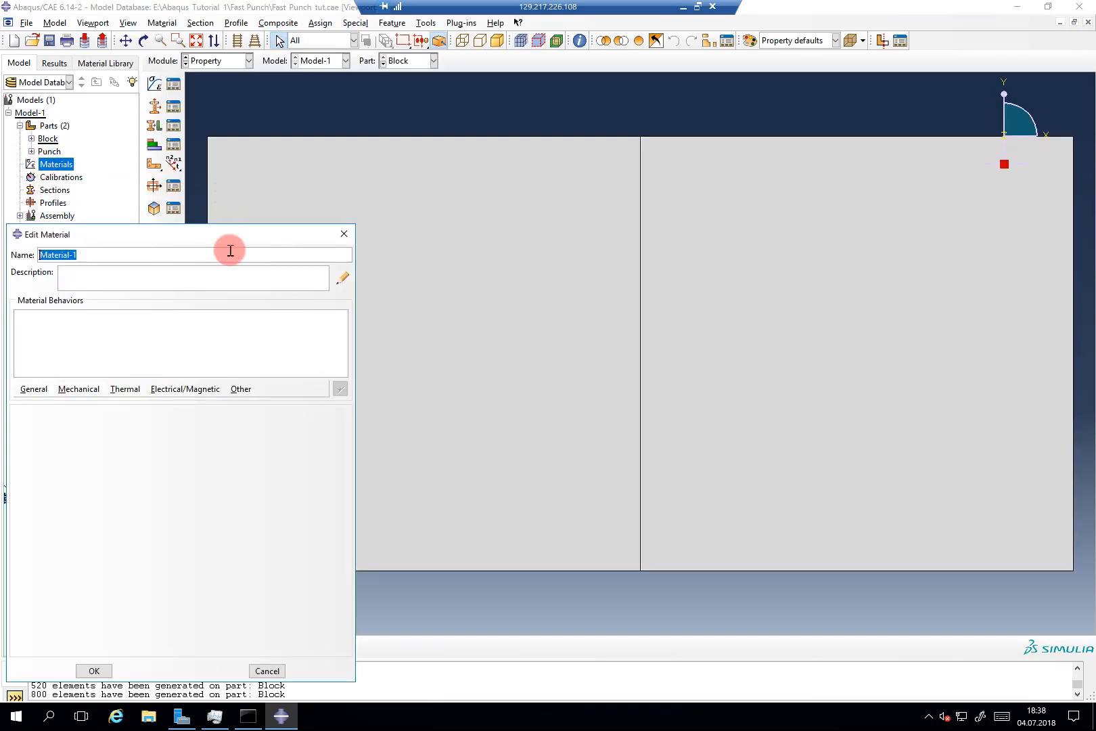
{"action": "type", "text": "Steel"}
{"action": "left_click", "coordinate": [34, 388]}
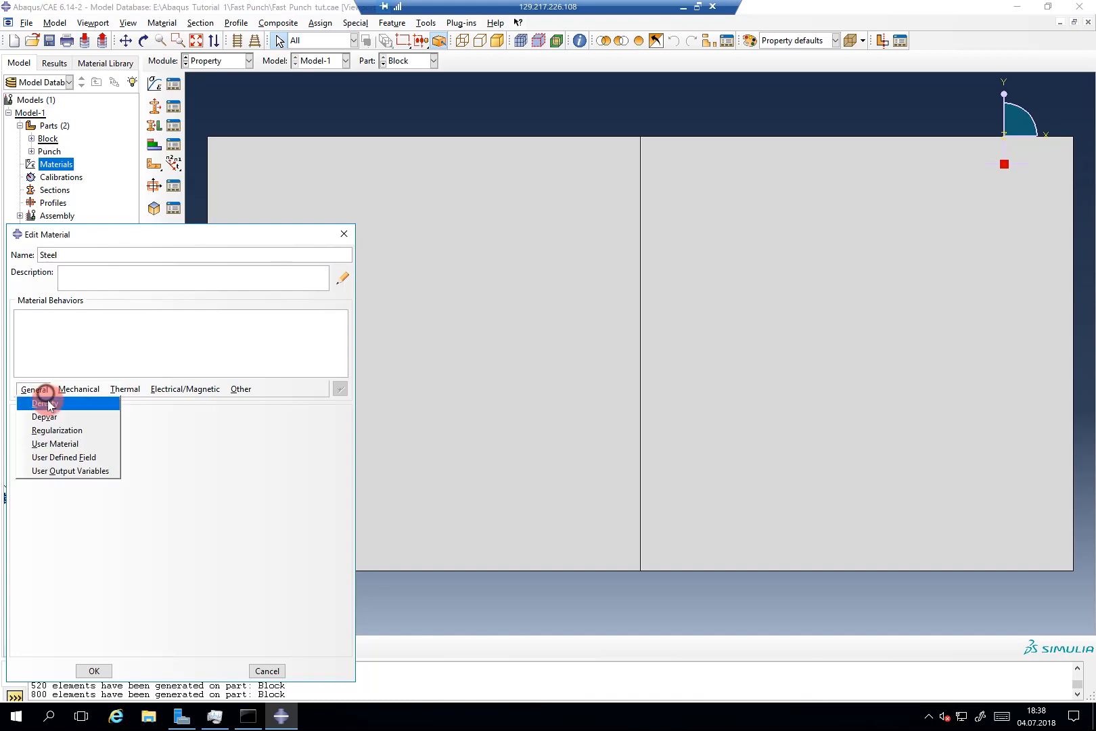
{"action": "left_click", "coordinate": [47, 398]}
{"action": "left_click", "coordinate": [65, 522]}
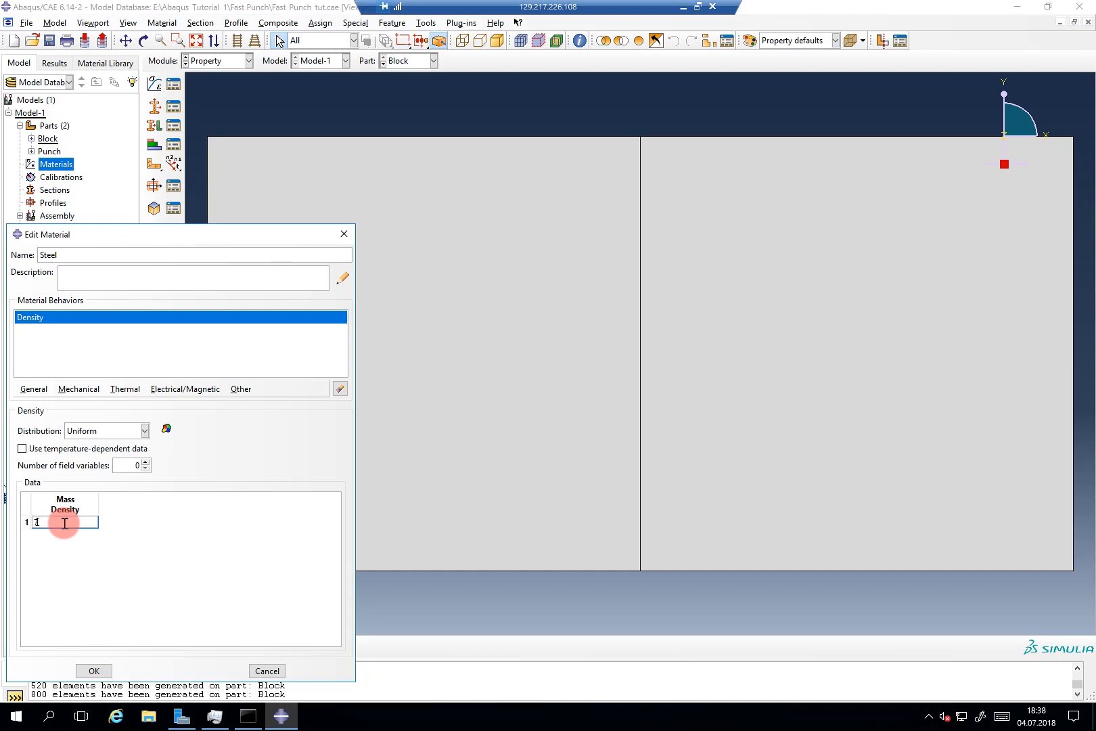
{"action": "type", "text": ".85e"}
Step: Add isotropic elasticity with Young's modulus 210e9 and Poisson's ratio 0.3
{"action": "left_click", "coordinate": [82, 393]}
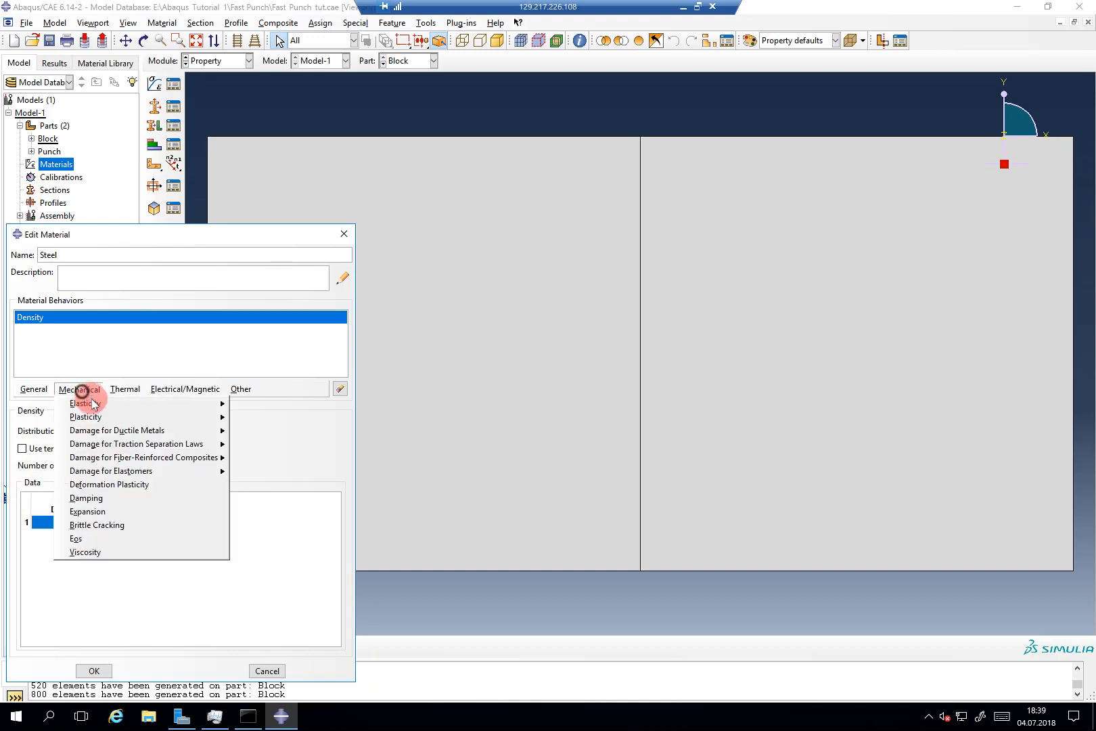
{"action": "mouse_move", "coordinate": [215, 407]}
{"action": "left_click", "coordinate": [274, 408]}
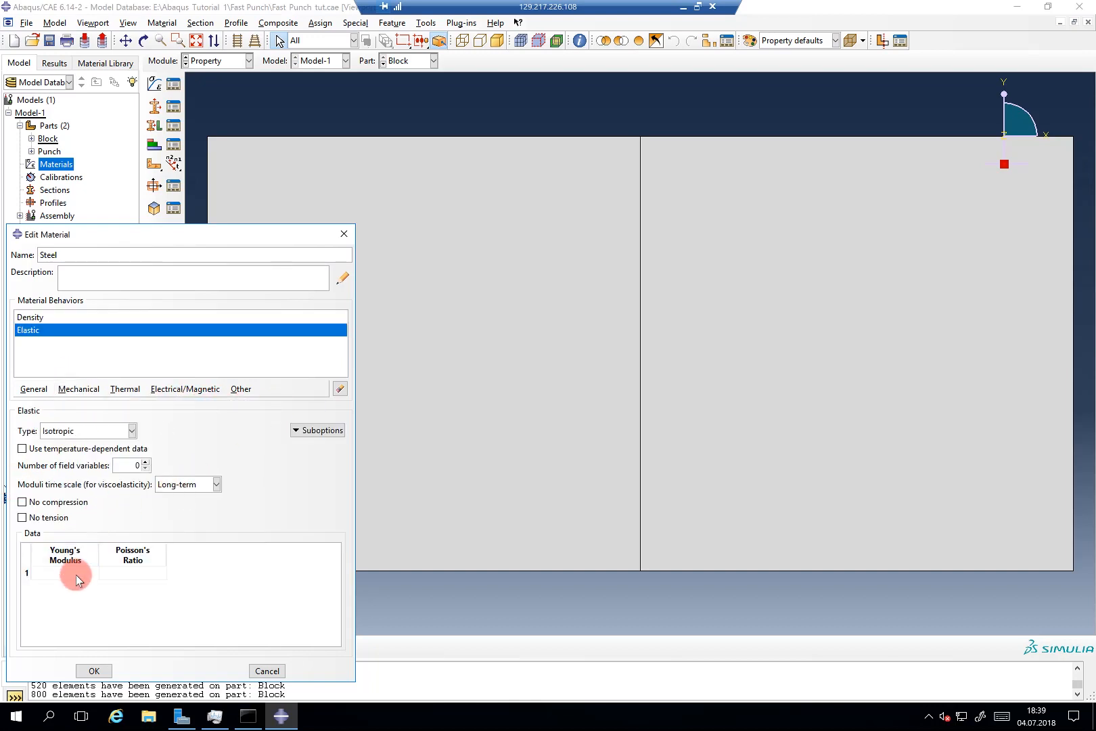
{"action": "left_click", "coordinate": [75, 574]}
{"action": "type", "text": "210e9"}
{"action": "left_click", "coordinate": [117, 581]}
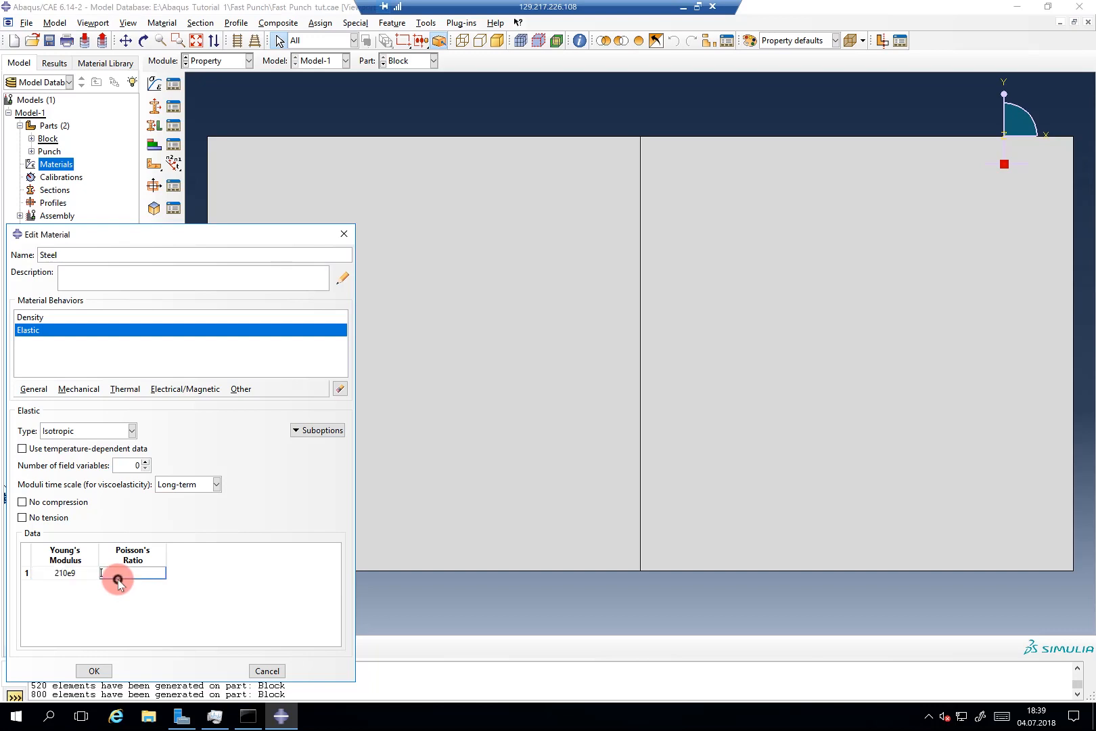
{"action": "type", "text": "0.3"}
Step: Add a Plastic behaviour to Steel with a two-row hardening table
{"action": "left_click", "coordinate": [89, 388]}
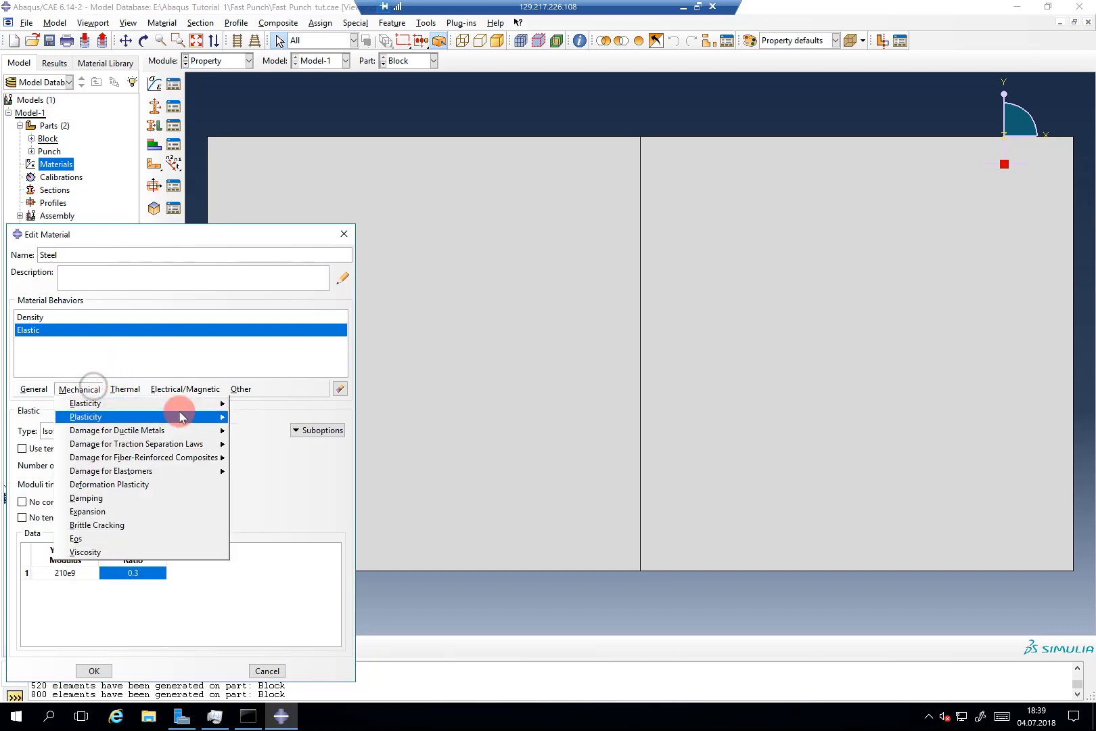
{"action": "mouse_move", "coordinate": [182, 418]}
{"action": "left_click", "coordinate": [233, 418]}
{"action": "right_click", "coordinate": [55, 563]}
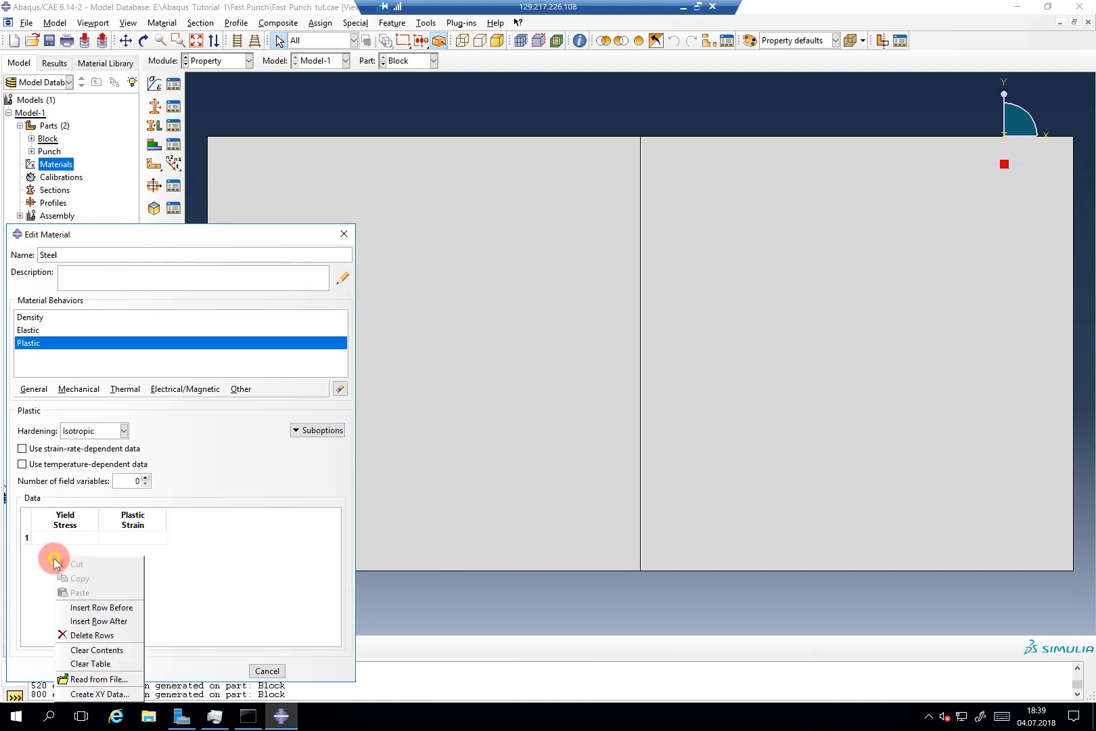
{"action": "left_click", "coordinate": [97, 620]}
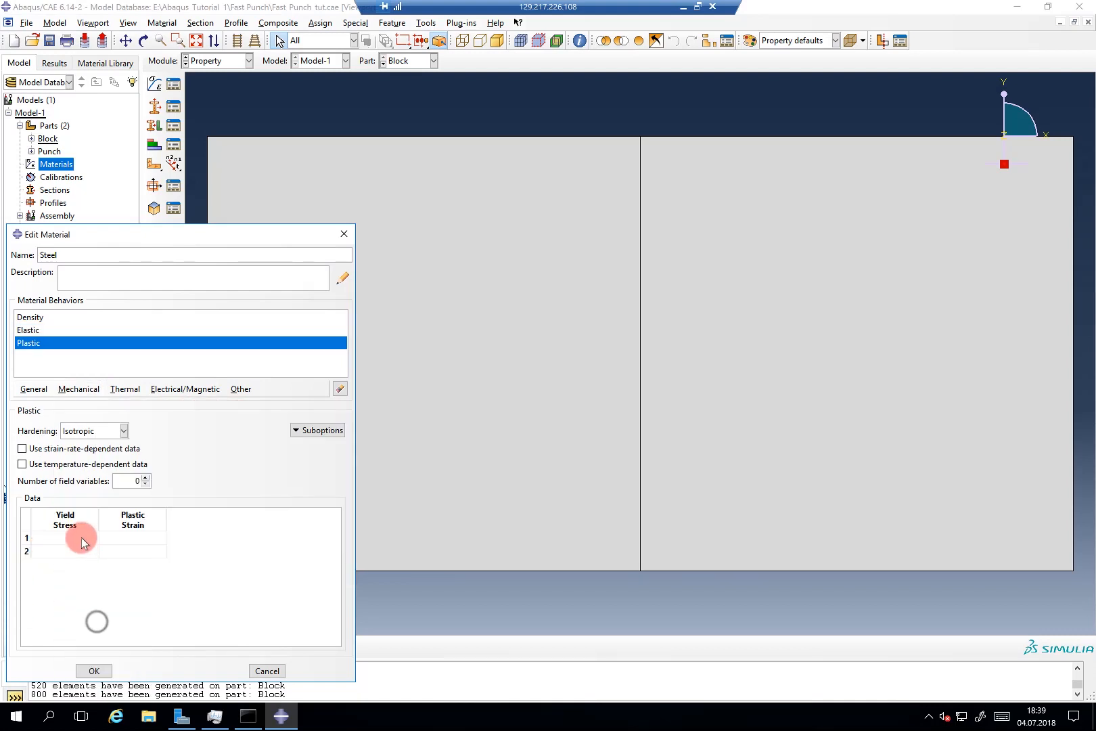
Step: Enter yield stress 200e6 at strain 0 and 600e6 at strain 10, then save Steel
{"action": "left_click", "coordinate": [82, 542]}
{"action": "type", "text": "200e6"}
{"action": "key", "text": "Tab"}
{"action": "type", "text": "0"}
{"action": "left_click", "coordinate": [79, 550]}
{"action": "type", "text": "600"}
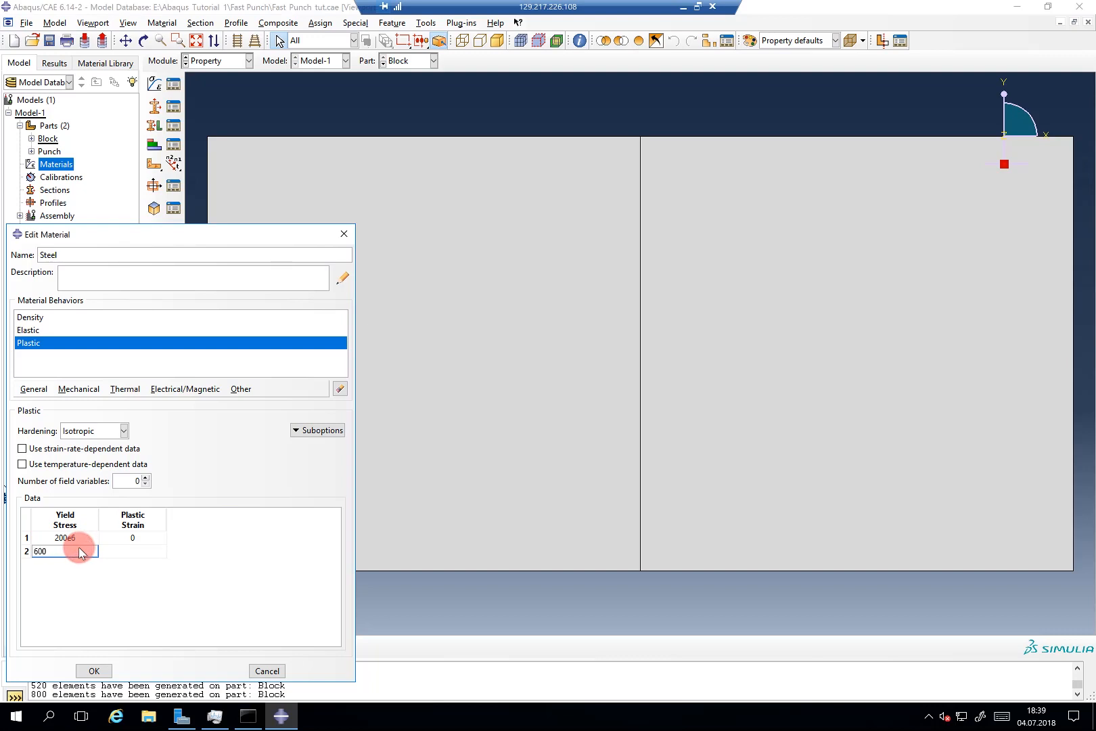
{"action": "type", "text": "e6"}
{"action": "left_click", "coordinate": [105, 553]}
{"action": "left_click", "coordinate": [104, 667]}
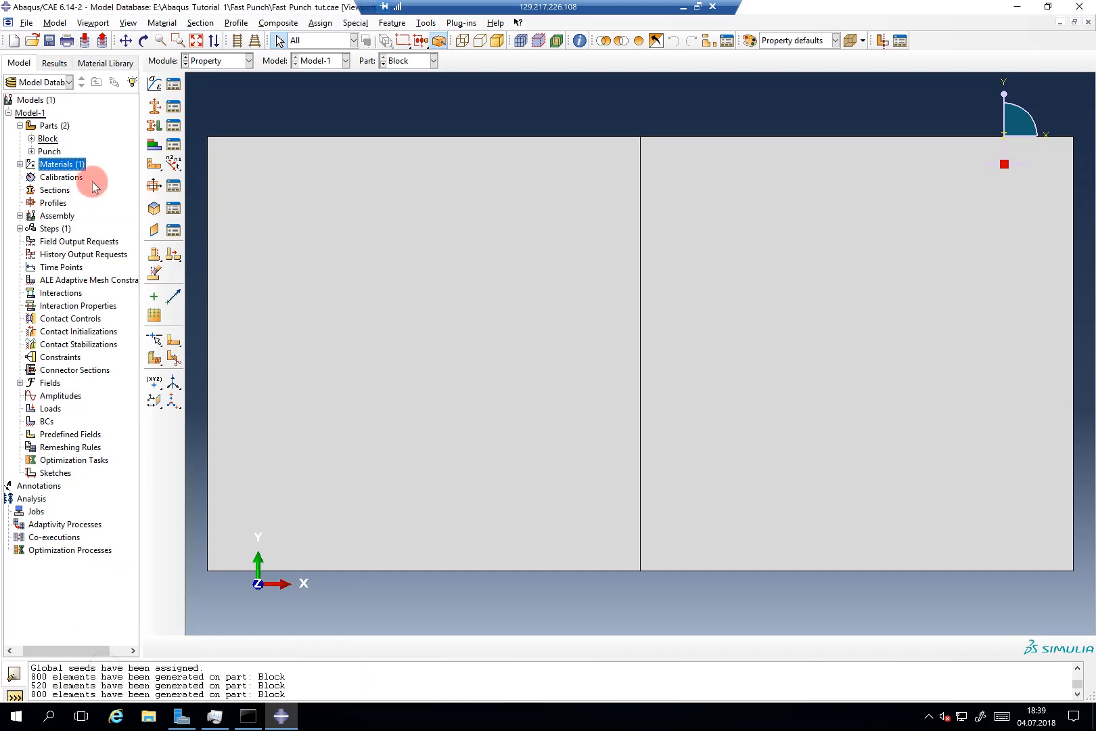
Step: Create a solid homogeneous section, Section-1, using the Steel material
{"action": "double_click", "coordinate": [64, 191]}
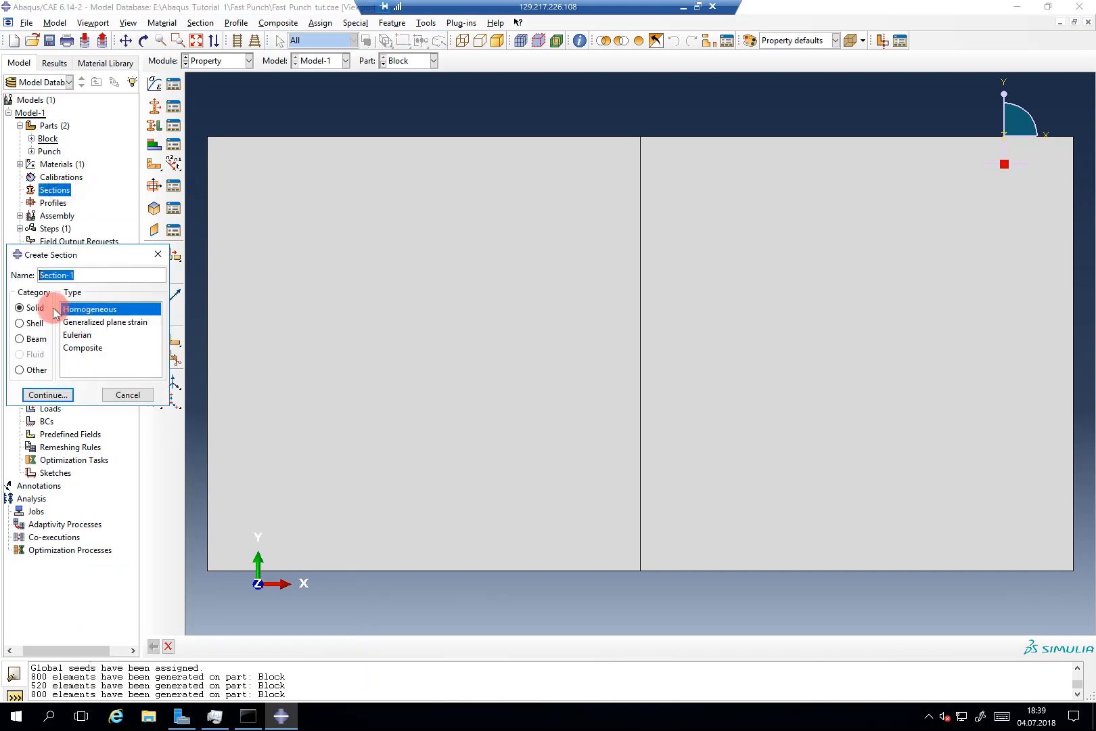
{"action": "left_click", "coordinate": [58, 394]}
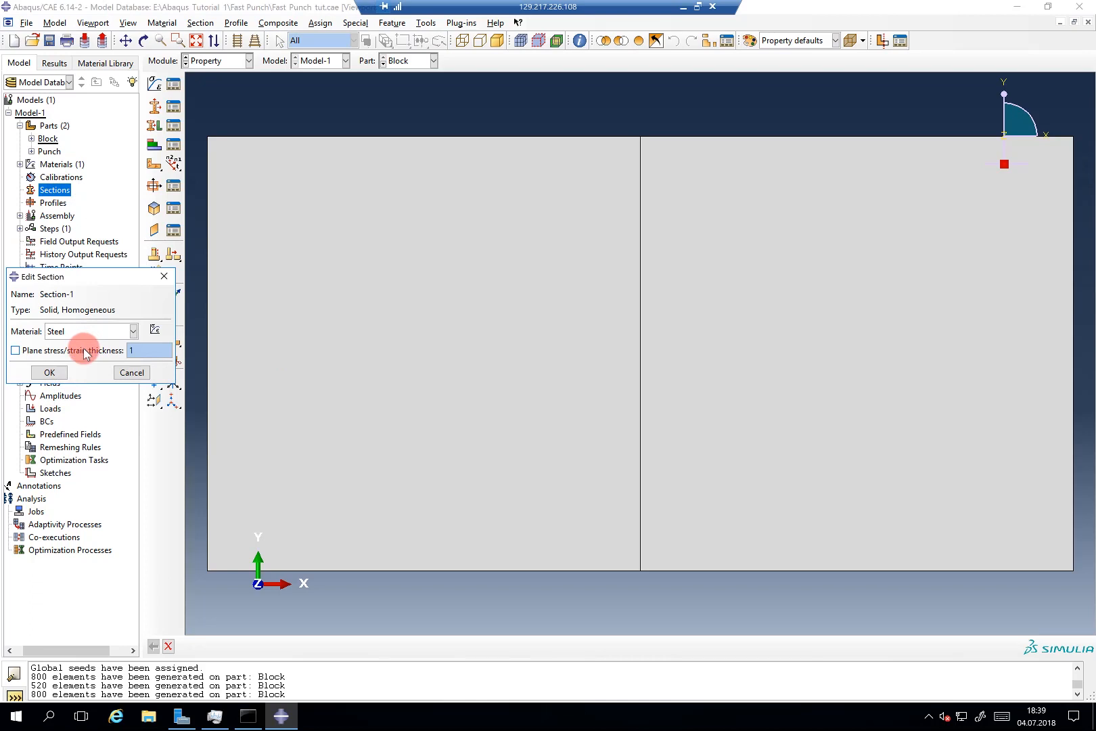
{"action": "left_click", "coordinate": [60, 372]}
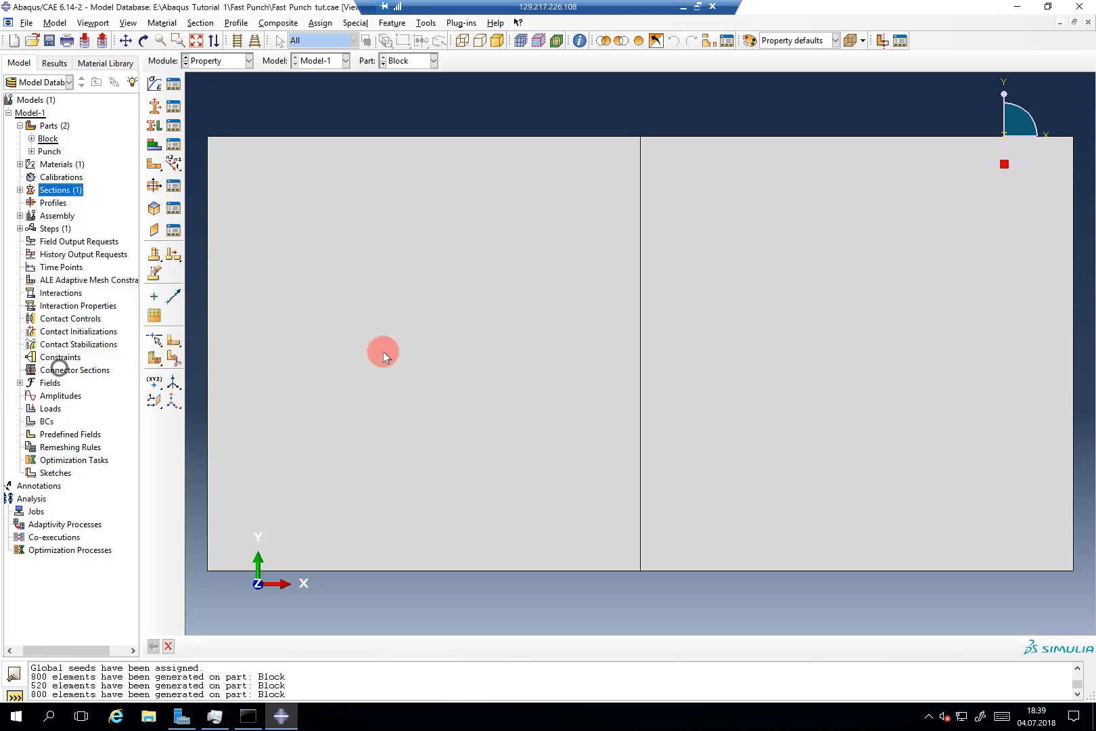
Step: Assign Section-1 to the left and right regions of the Block part
{"action": "left_click", "coordinate": [31, 138]}
{"action": "double_click", "coordinate": [60, 220]}
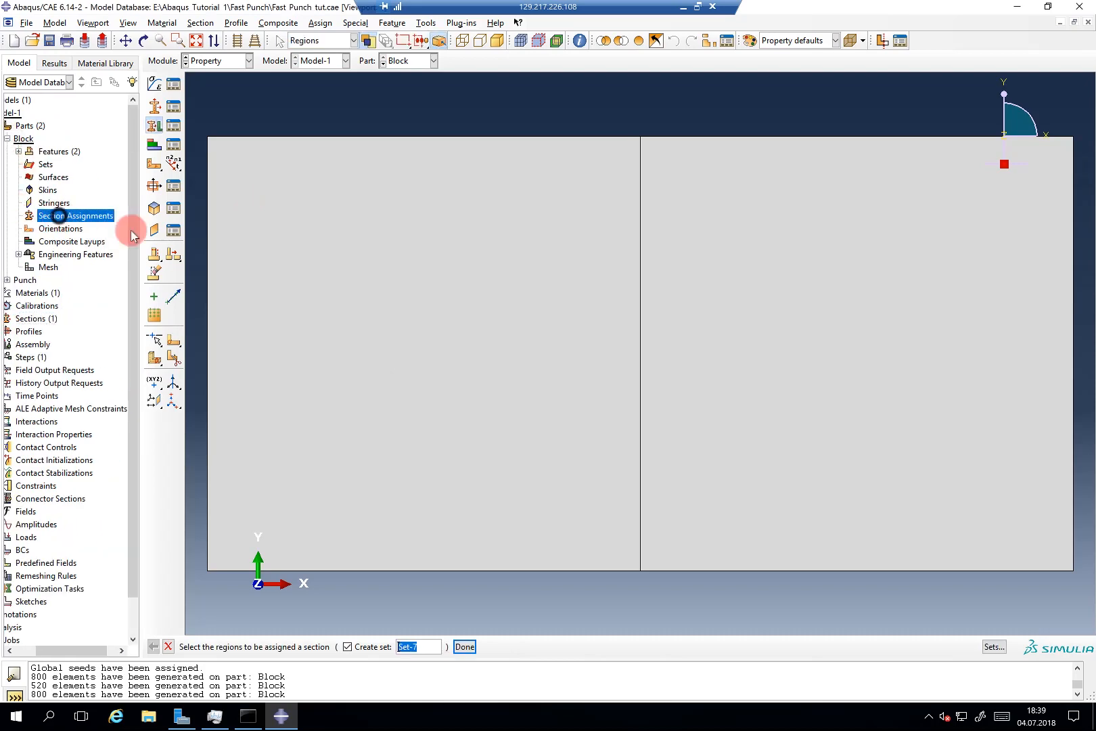
{"action": "left_click", "coordinate": [457, 249]}
{"action": "left_click", "coordinate": [775, 276], "text": "shift"}
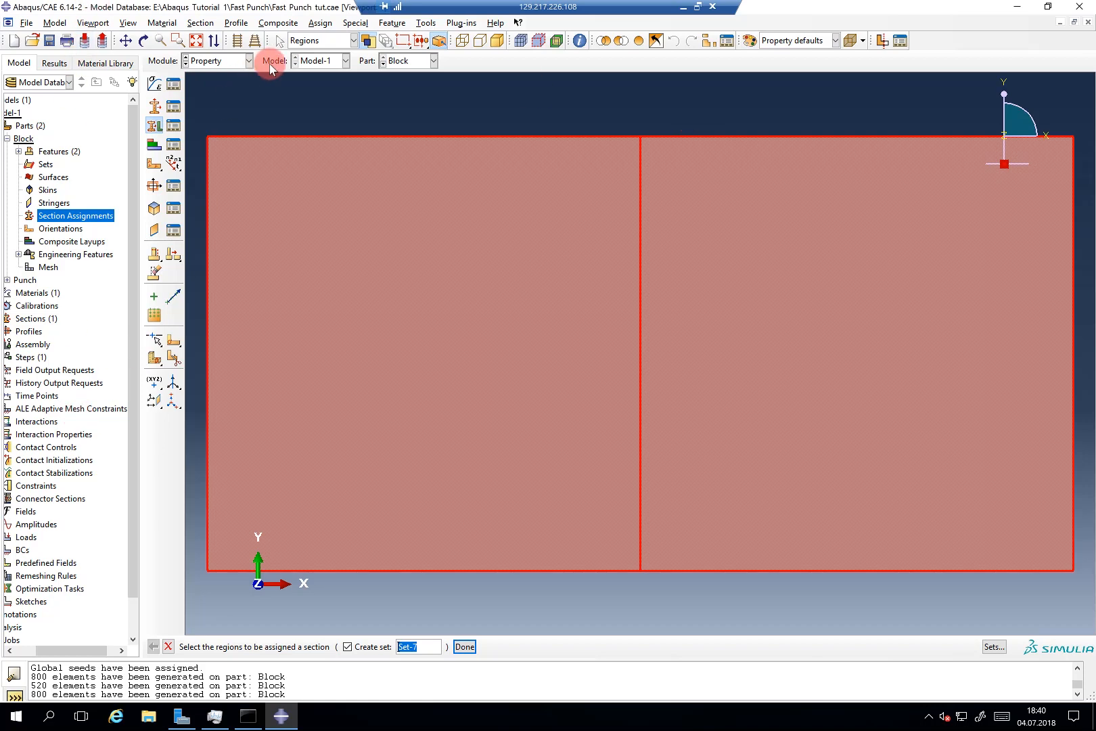
{"action": "middle_click", "coordinate": [275, 102]}
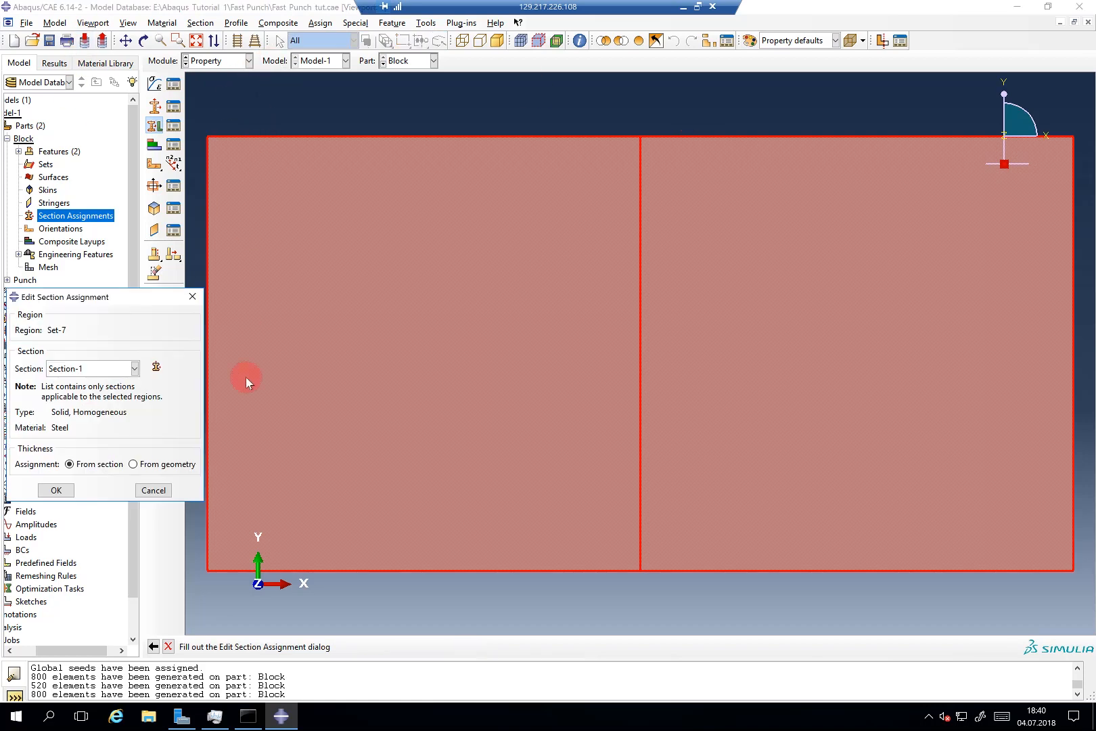
{"action": "left_click", "coordinate": [68, 490]}
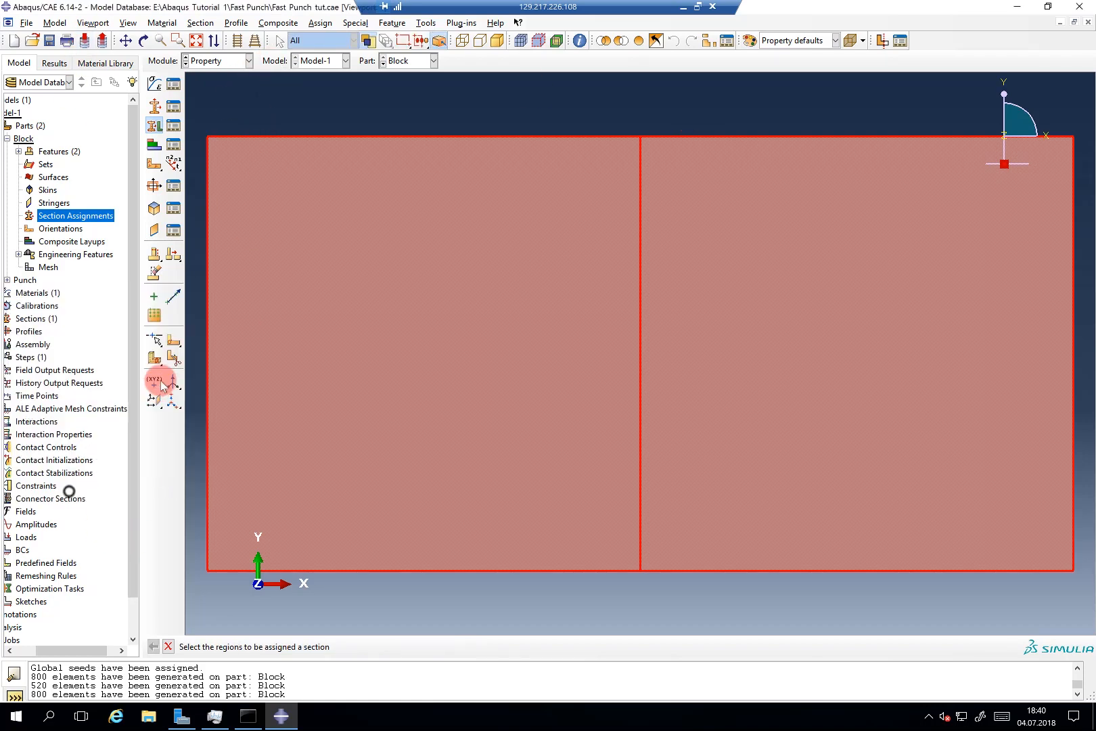
{"action": "middle_click", "coordinate": [196, 369]}
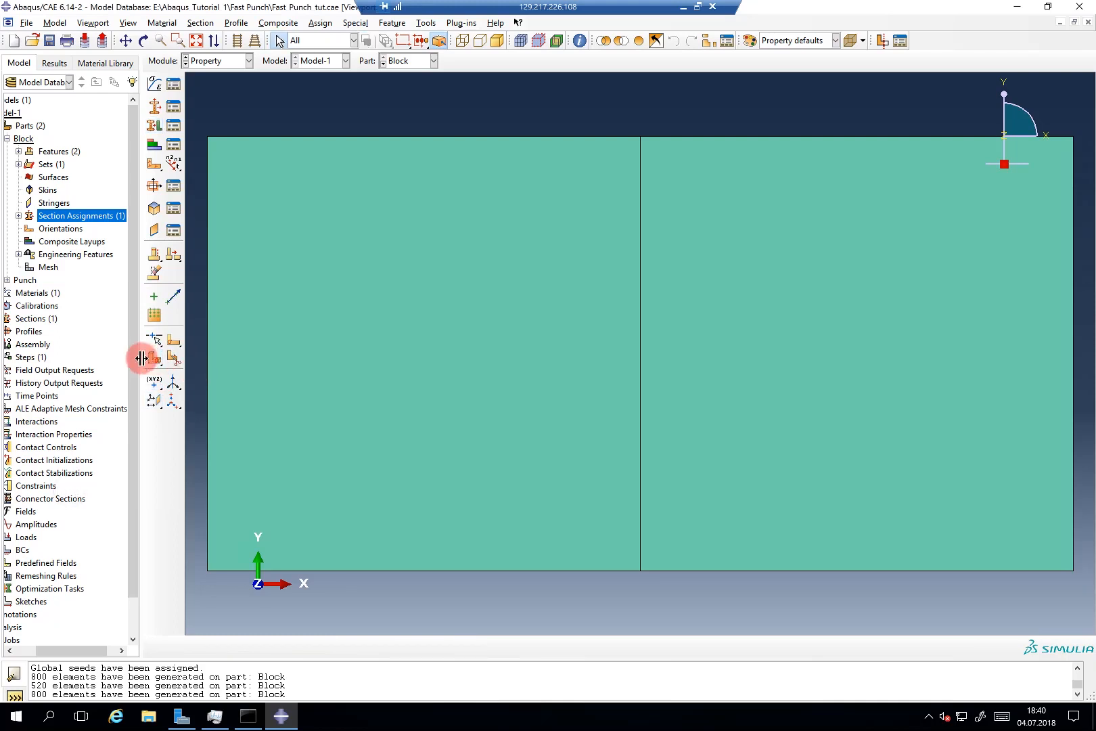
{"action": "left_click_drag", "start_coordinate": [141, 358], "coordinate": [227, 359]}
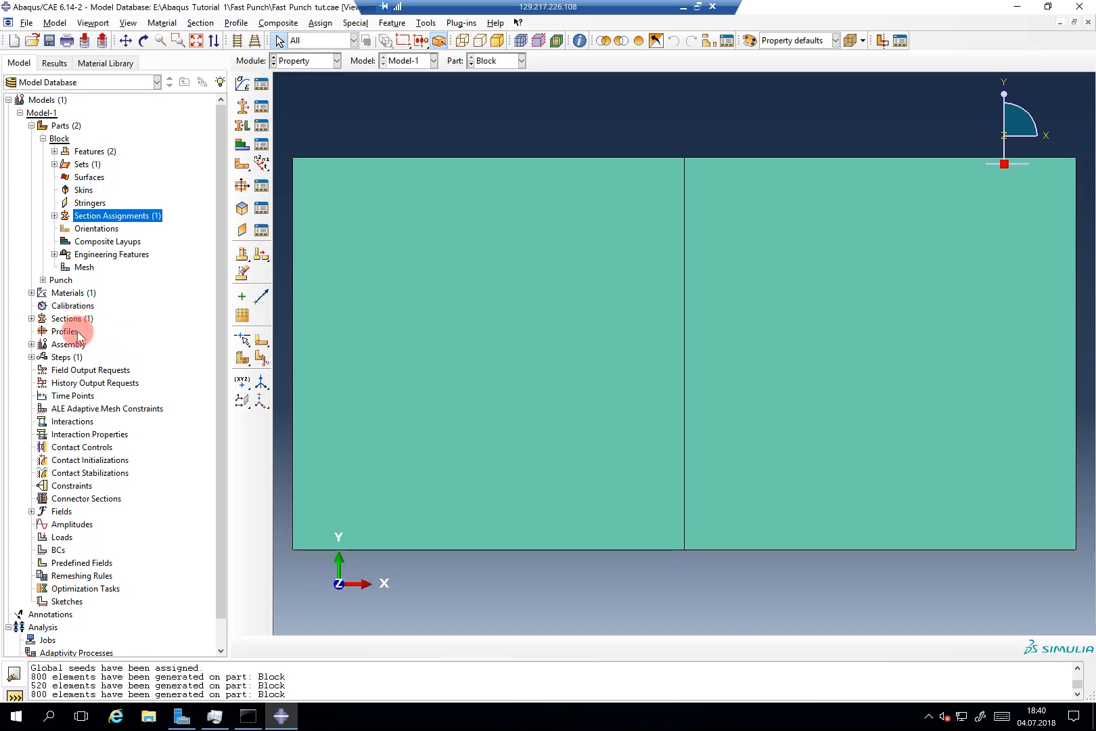
Step: Add instances of both the Block and Punch parts to the assembly
{"action": "left_click", "coordinate": [31, 344]}
{"action": "left_click", "coordinate": [68, 357]}
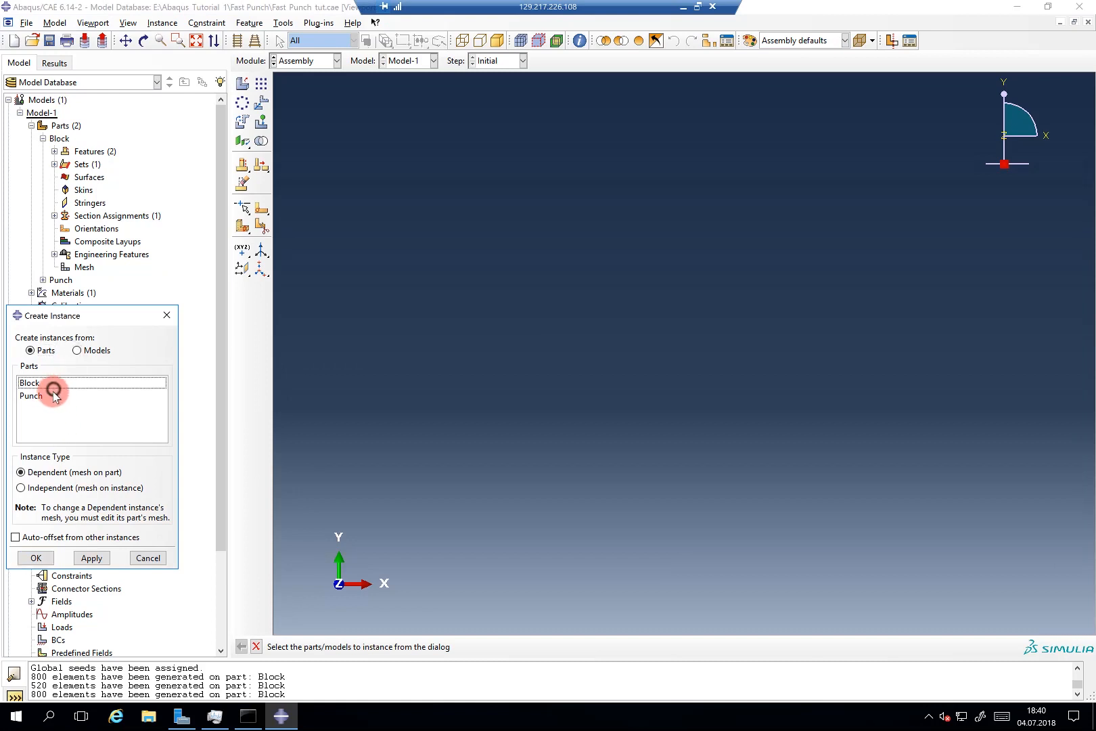
{"action": "left_click", "coordinate": [54, 395]}
{"action": "left_click", "coordinate": [41, 382], "text": "shift"}
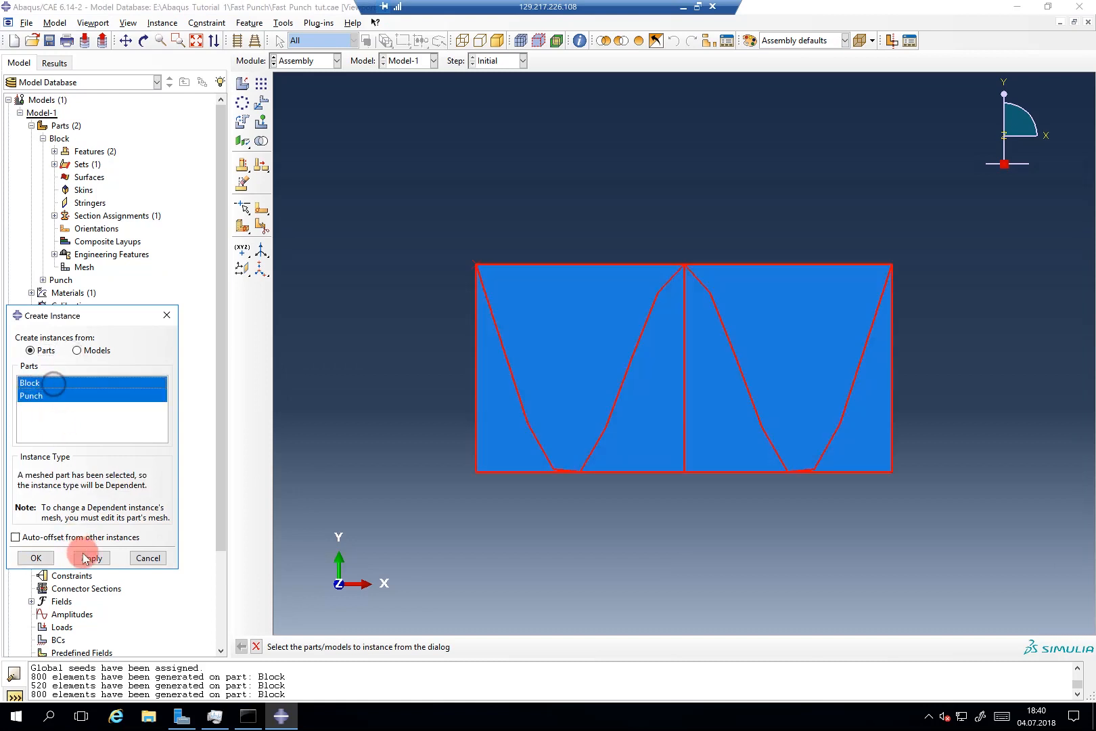
{"action": "left_click", "coordinate": [90, 558]}
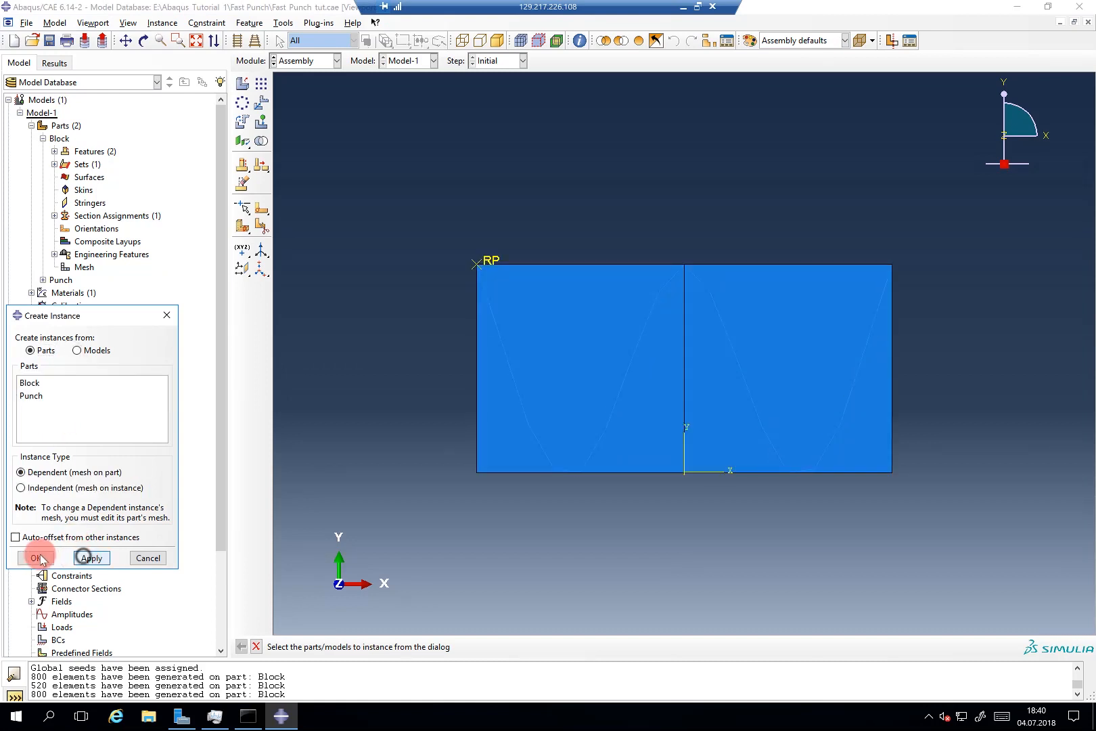
{"action": "left_click", "coordinate": [166, 315]}
Step: Translate Punch-1 from 0,0 to 0,1, moving it 1 unit upward
{"action": "left_click", "coordinate": [43, 356]}
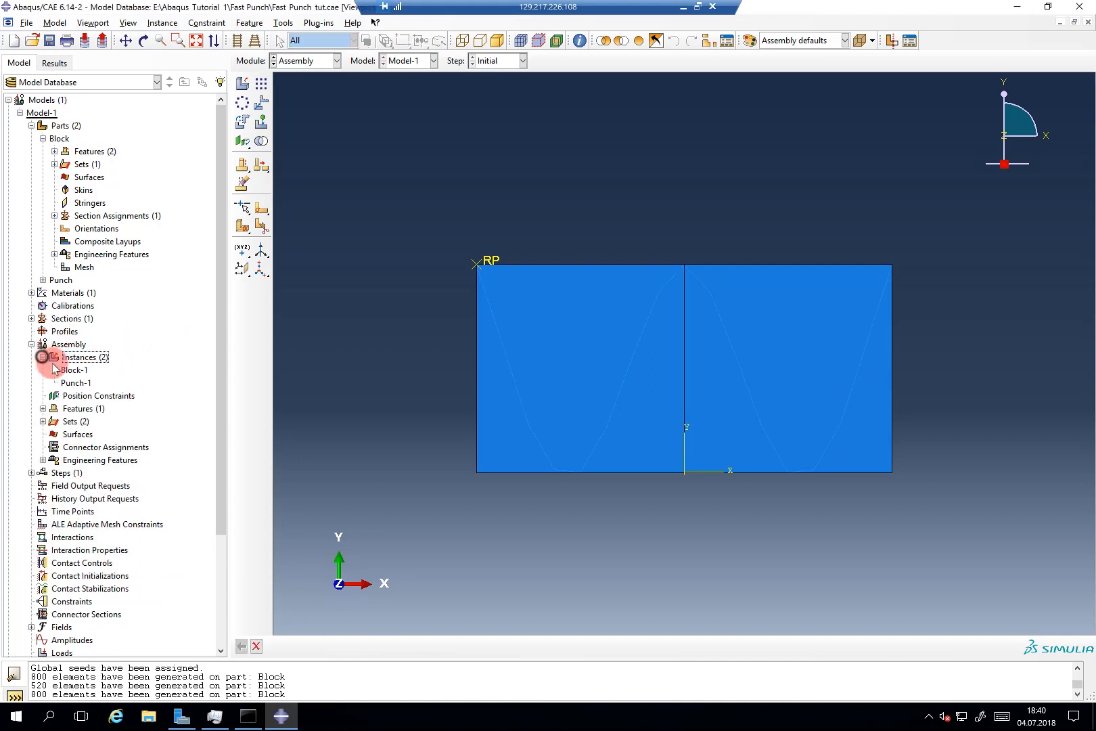
{"action": "left_click", "coordinate": [75, 383]}
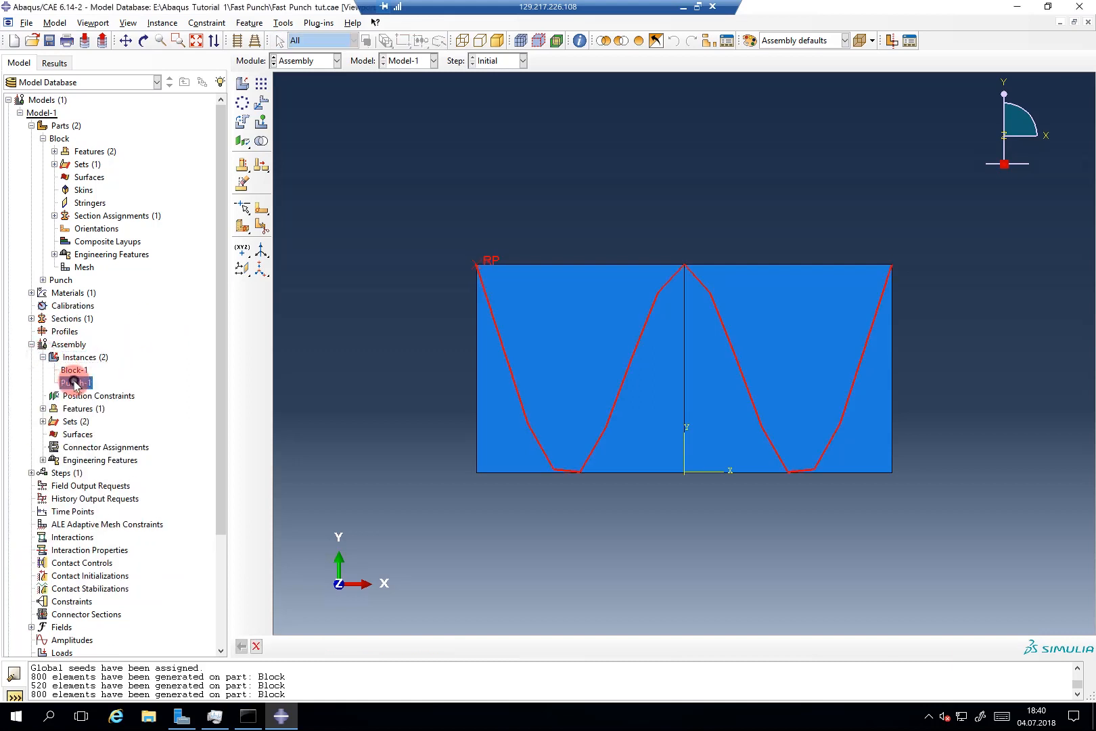
{"action": "left_click", "coordinate": [261, 105]}
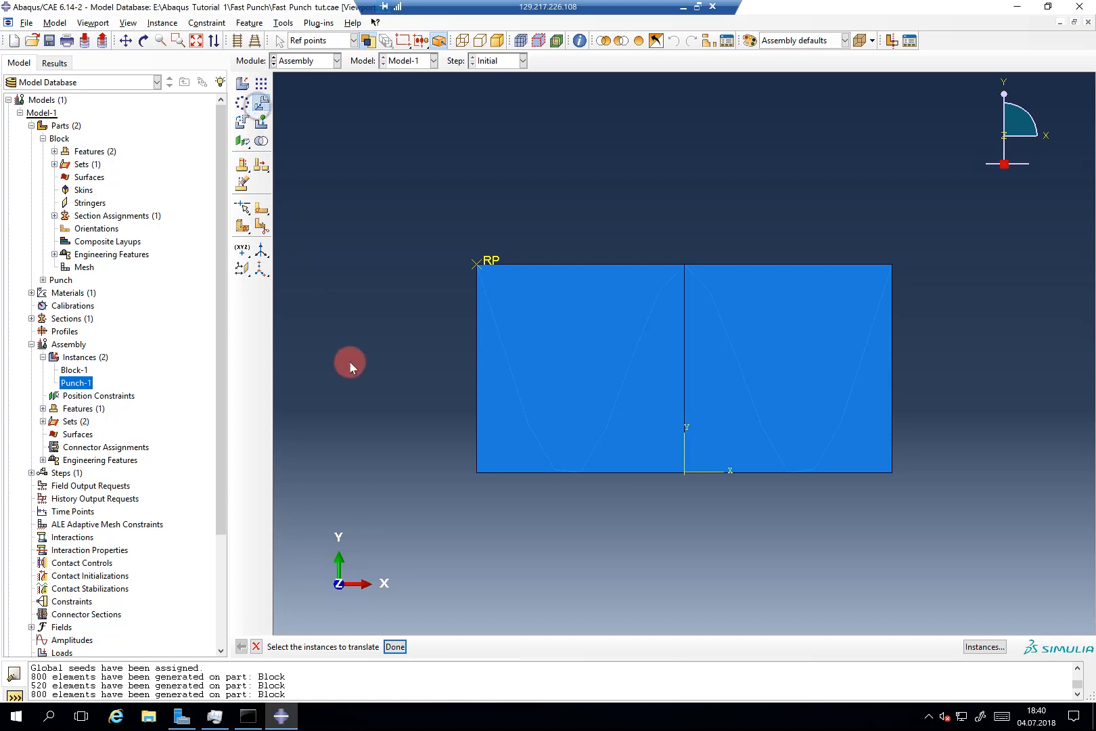
{"action": "left_click", "coordinate": [490, 263]}
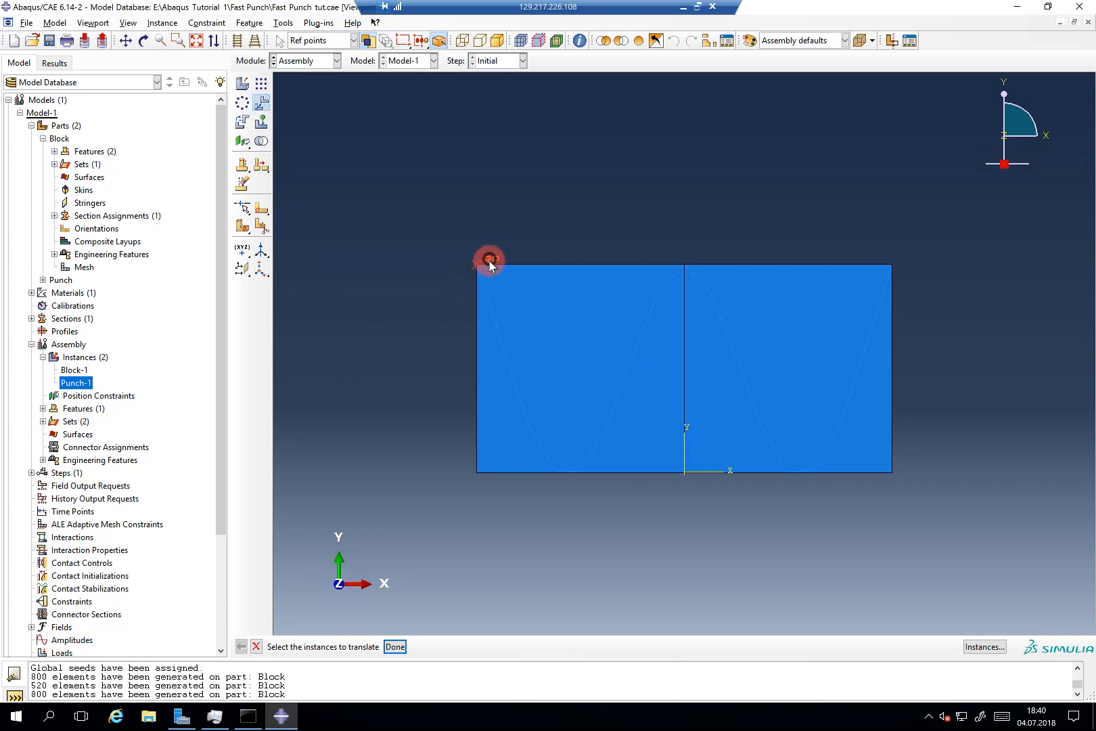
{"action": "middle_click", "coordinate": [443, 276]}
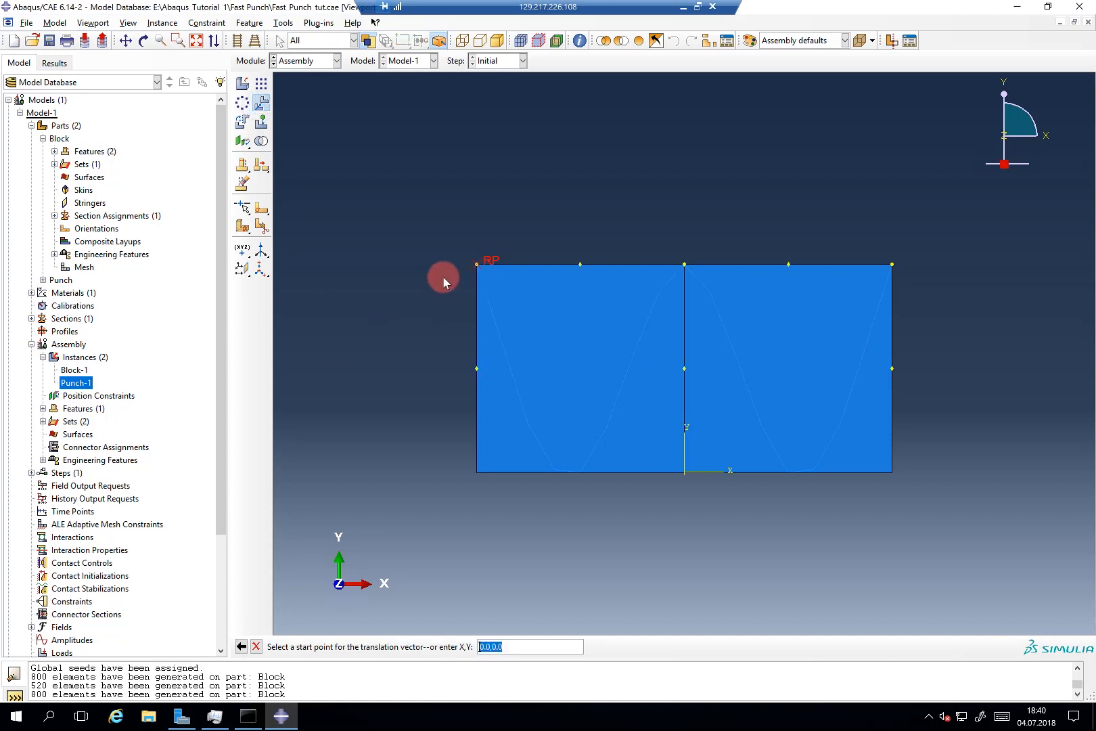
{"action": "middle_click", "coordinate": [424, 490]}
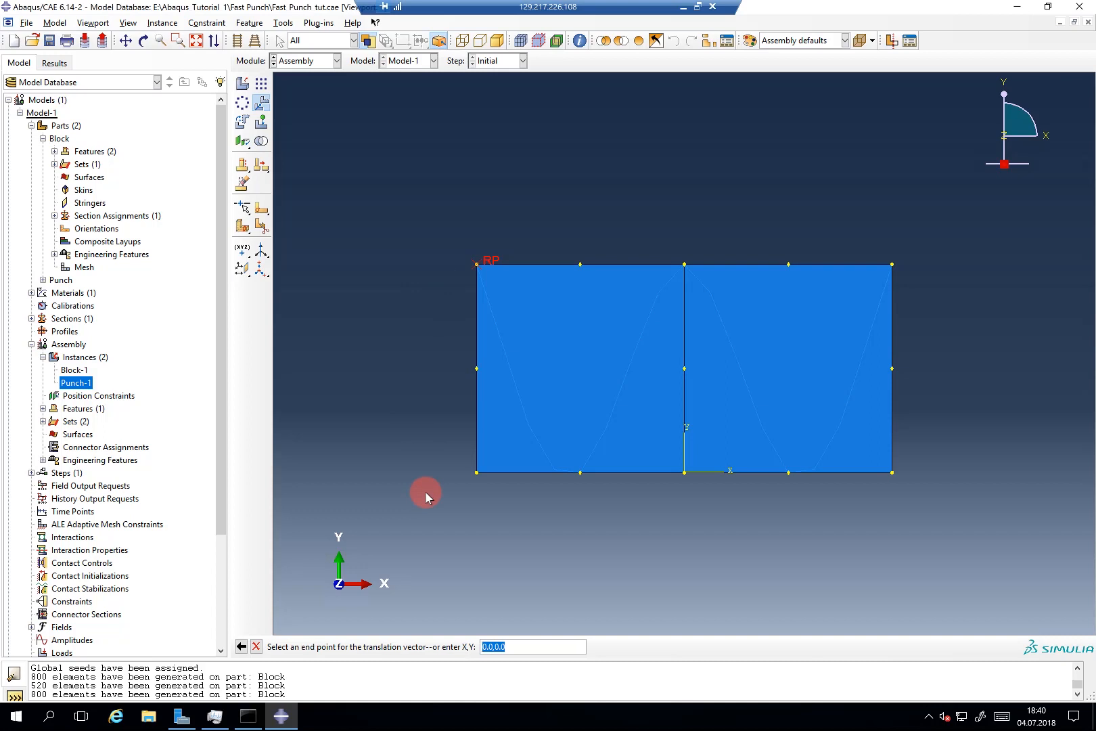
{"action": "type", "text": "0,1"}
{"action": "key", "text": "Return"}
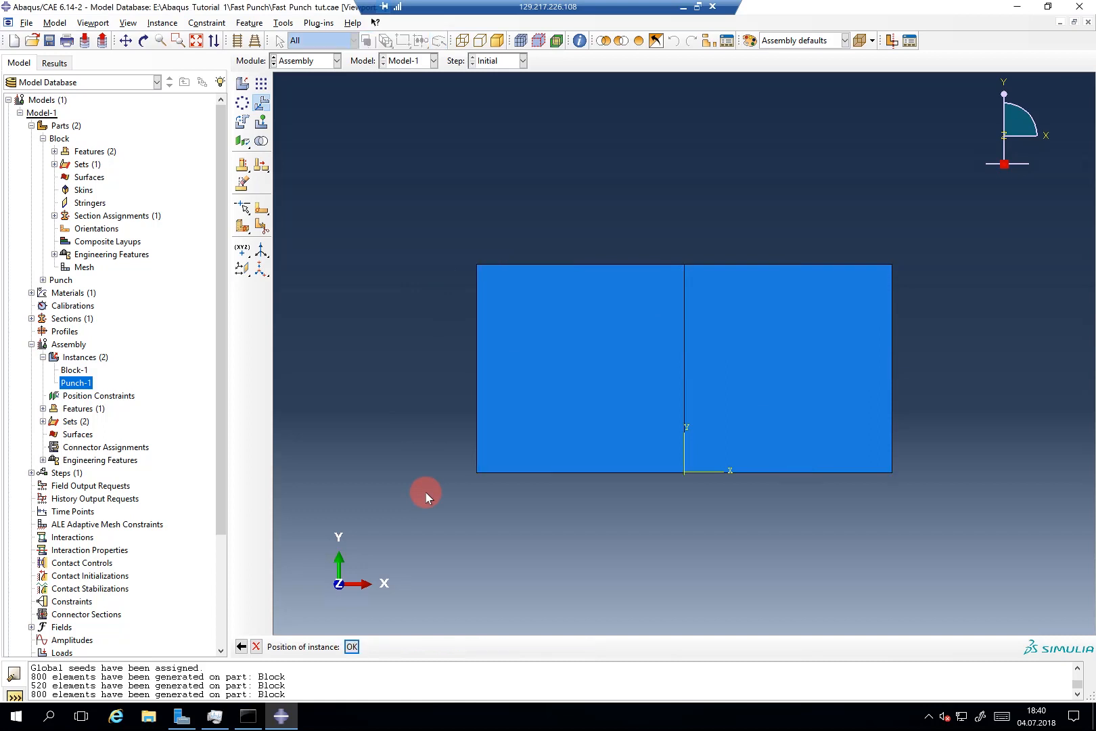
{"action": "scroll", "coordinate": [477, 454], "scroll_direction": "up", "scroll_amount": 2}
{"action": "scroll", "coordinate": [477, 454], "scroll_direction": "down", "scroll_amount": 5}
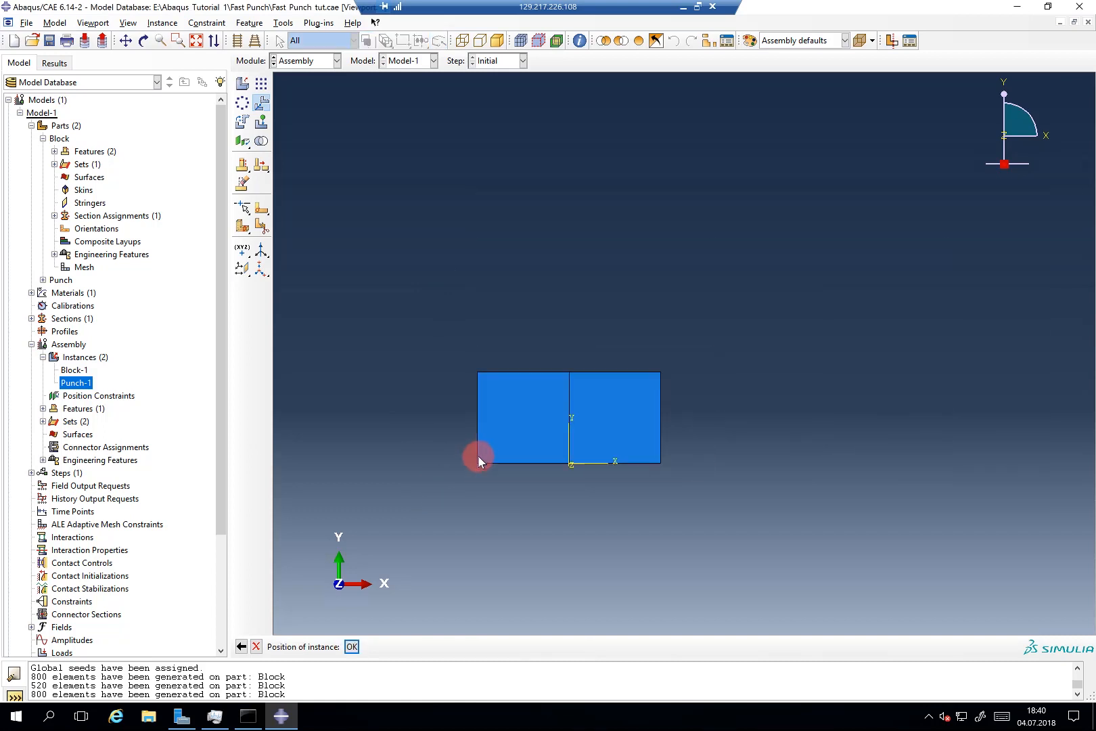
{"action": "scroll", "coordinate": [478, 456], "scroll_direction": "down", "scroll_amount": 5}
{"action": "scroll", "coordinate": [473, 297], "scroll_direction": "up", "scroll_amount": 1}
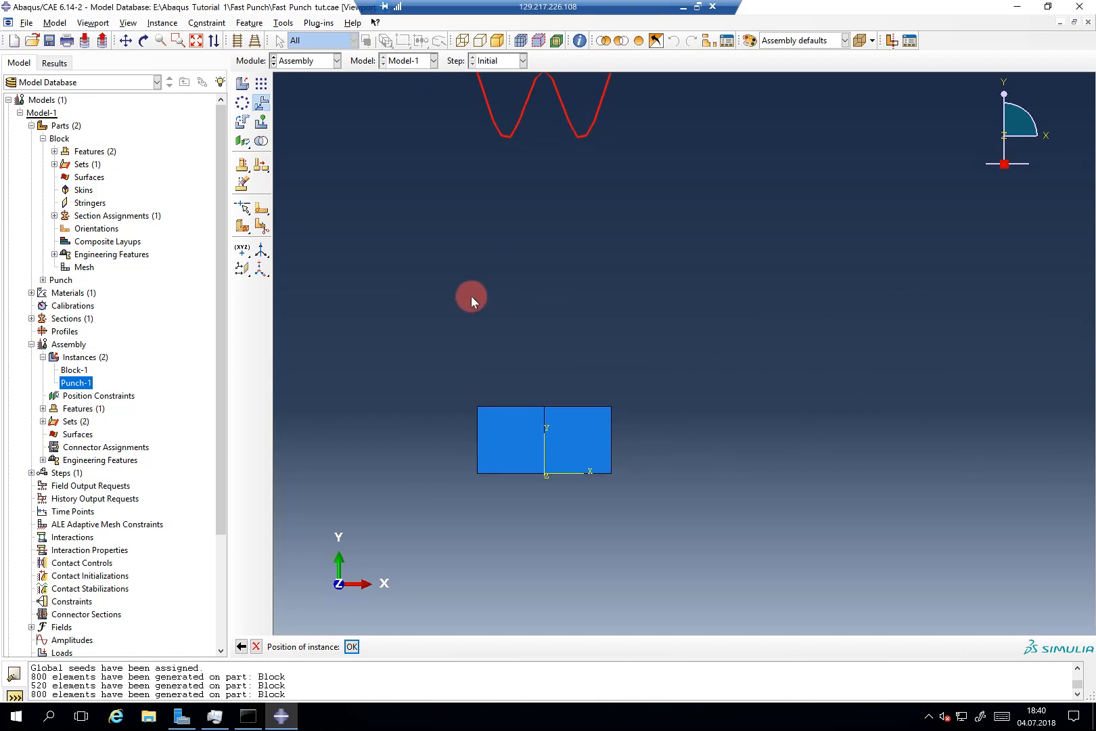
{"action": "middle_click", "coordinate": [469, 299]}
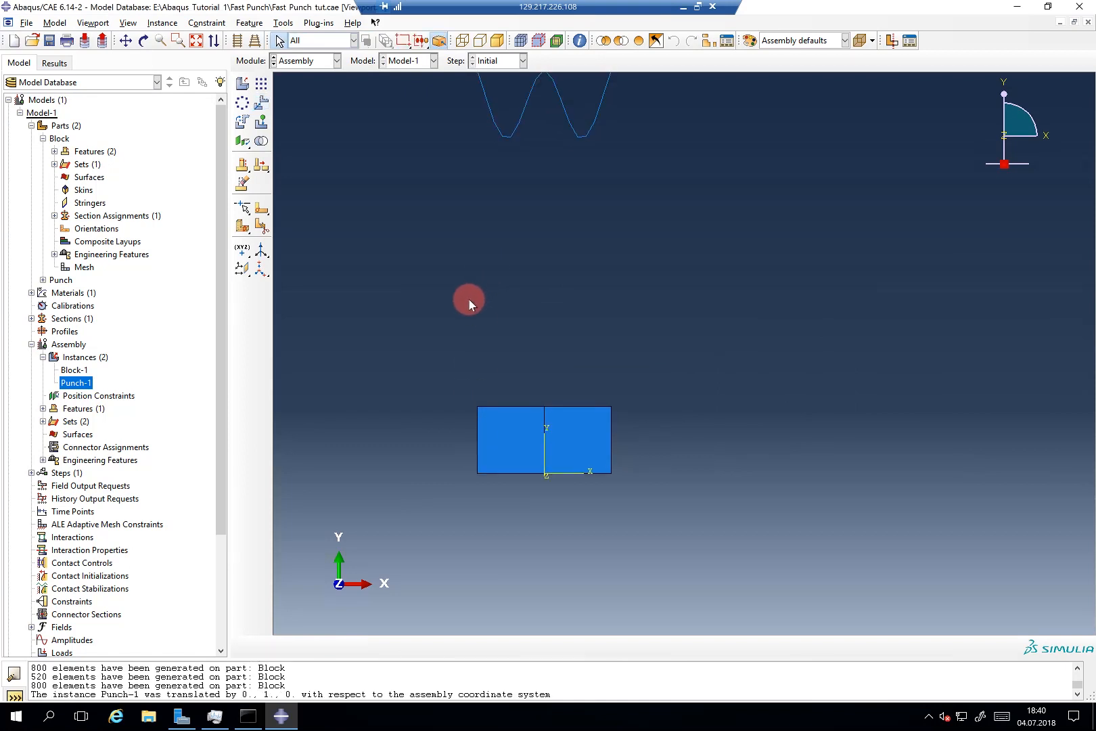
{"action": "left_click", "coordinate": [263, 123]}
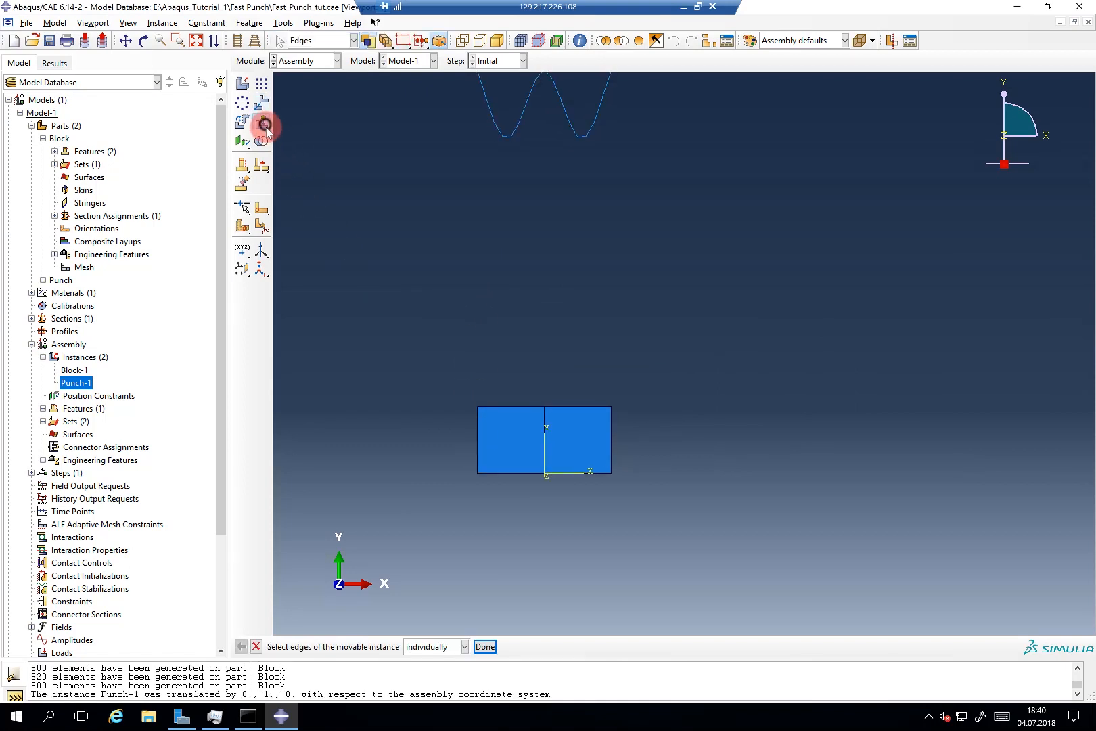
Step: Select the punch's W-shaped edge and the block's top edge, with a straight-down direction
{"action": "left_click", "coordinate": [591, 134]}
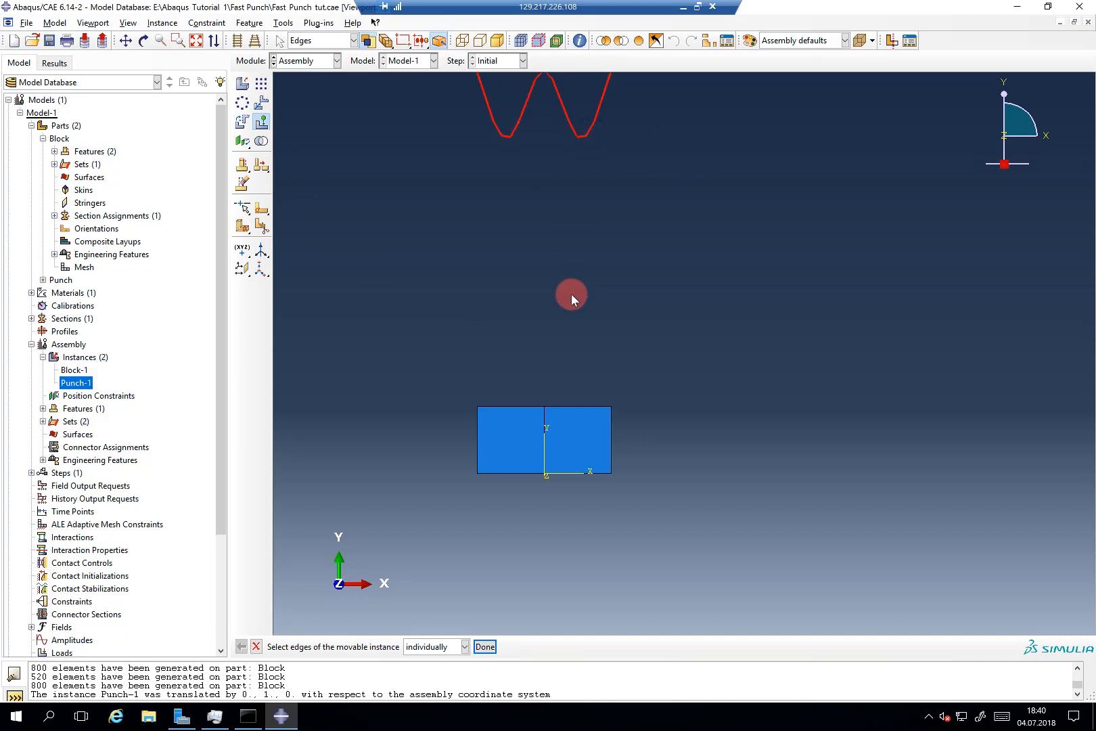
{"action": "middle_click", "coordinate": [571, 294]}
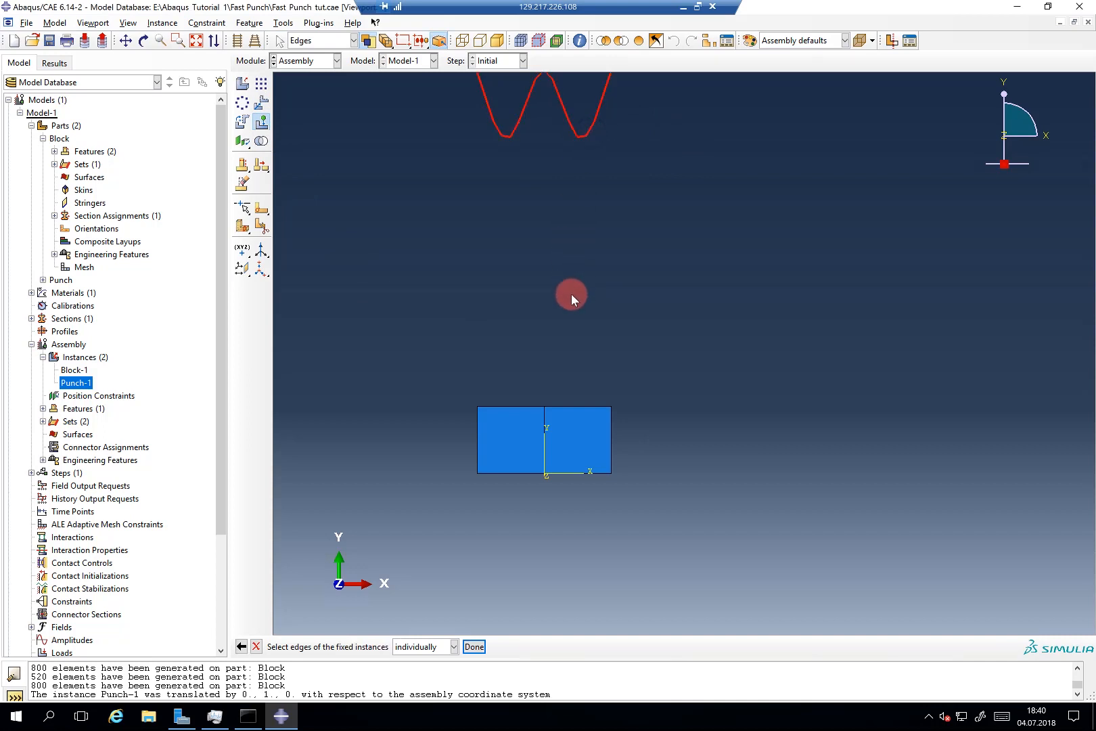
{"action": "left_click", "coordinate": [565, 406]}
{"action": "middle_click", "coordinate": [611, 329]}
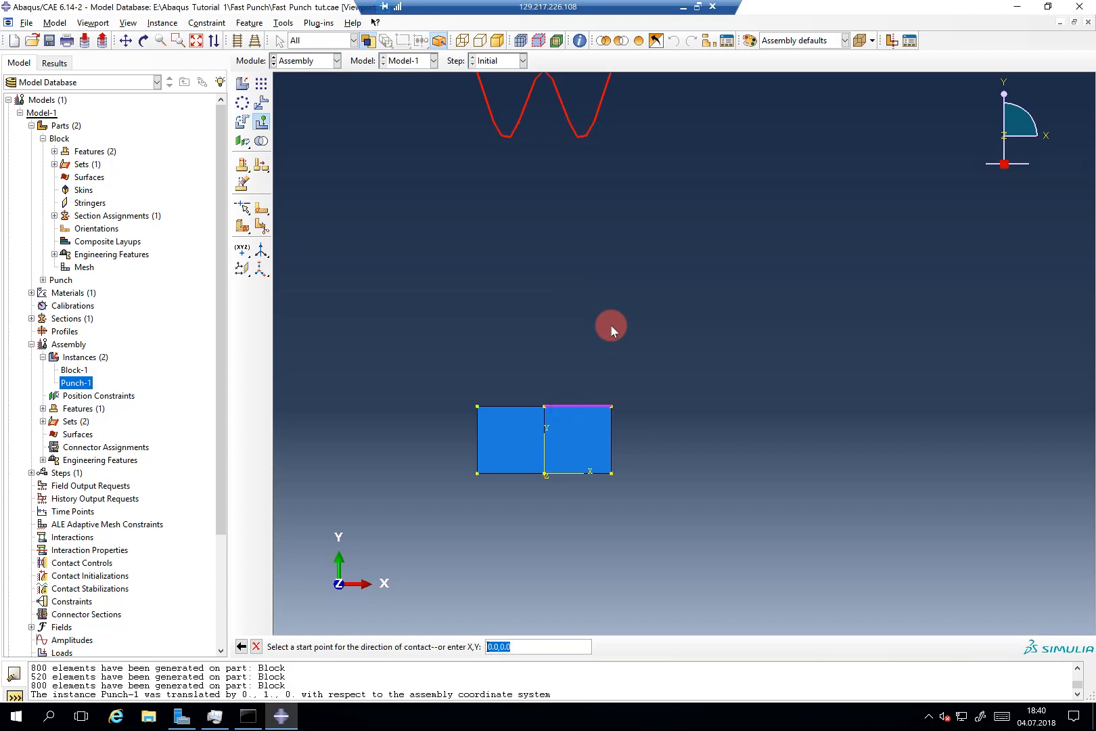
{"action": "middle_click", "coordinate": [611, 327]}
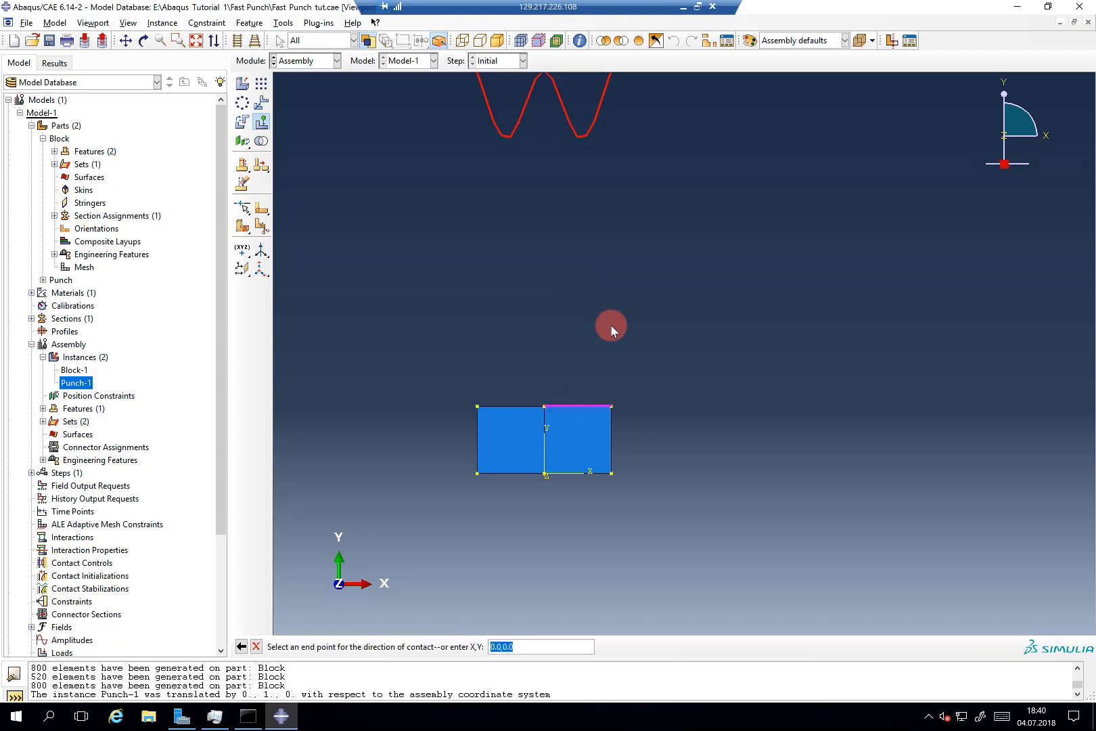
{"action": "type", "text": "0,-1"}
{"action": "key", "text": "Return"}
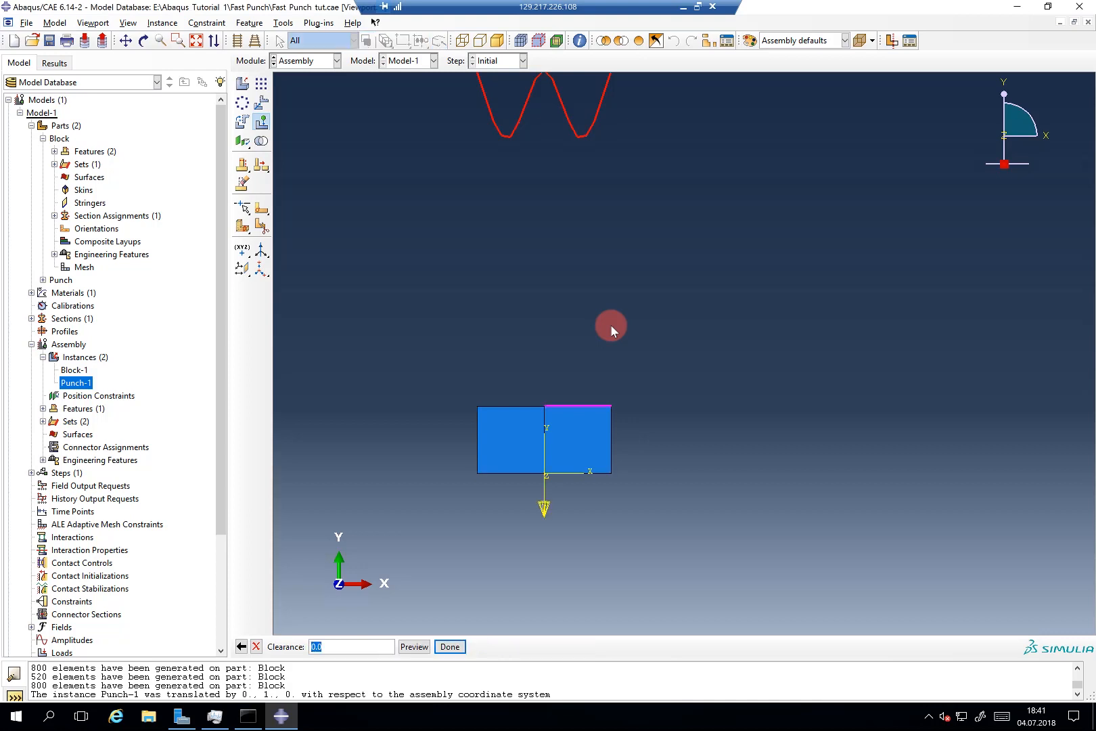
Step: Set the clearance to 0.005 and place the punch in contact with the block
{"action": "left_click", "coordinate": [376, 645]}
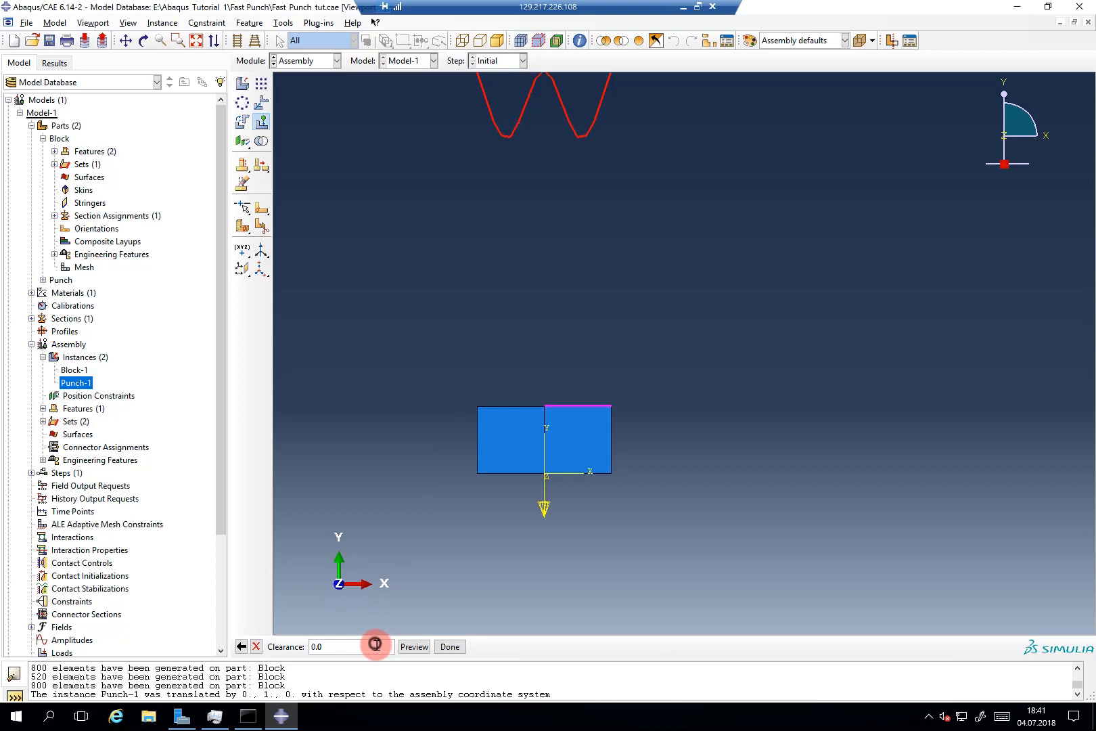
{"action": "type", "text": "5"}
{"action": "scroll", "coordinate": [575, 404], "scroll_direction": "up", "scroll_amount": 5}
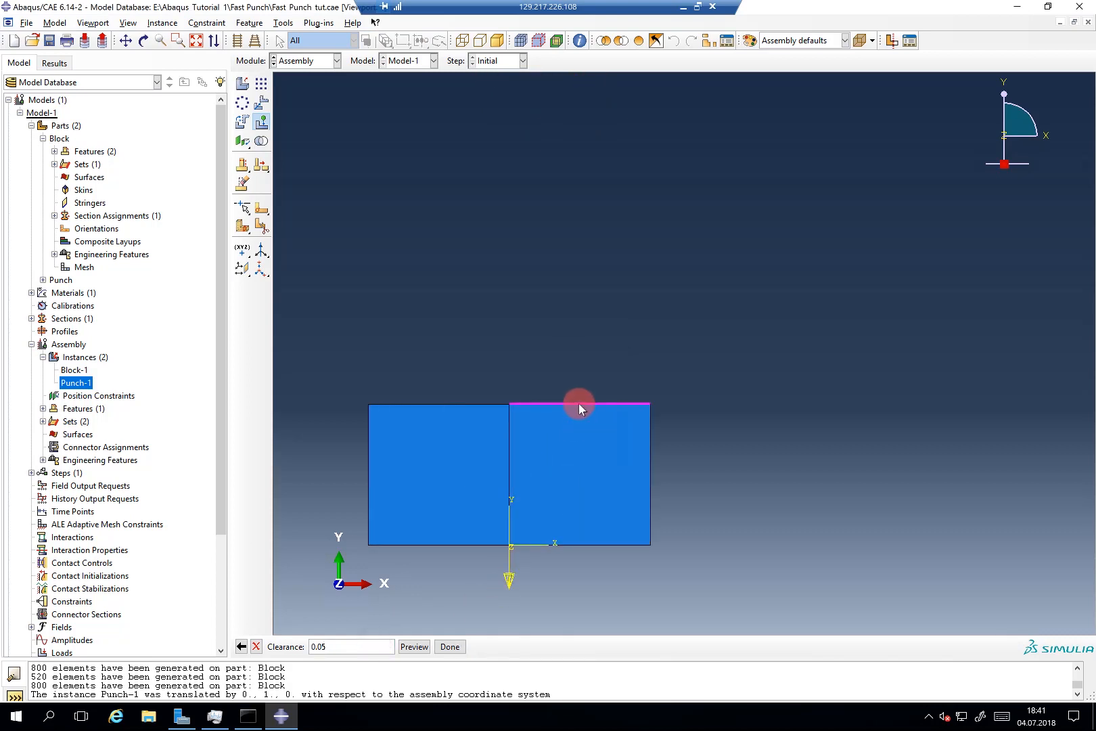
{"action": "scroll", "coordinate": [583, 404], "scroll_direction": "up", "scroll_amount": 3}
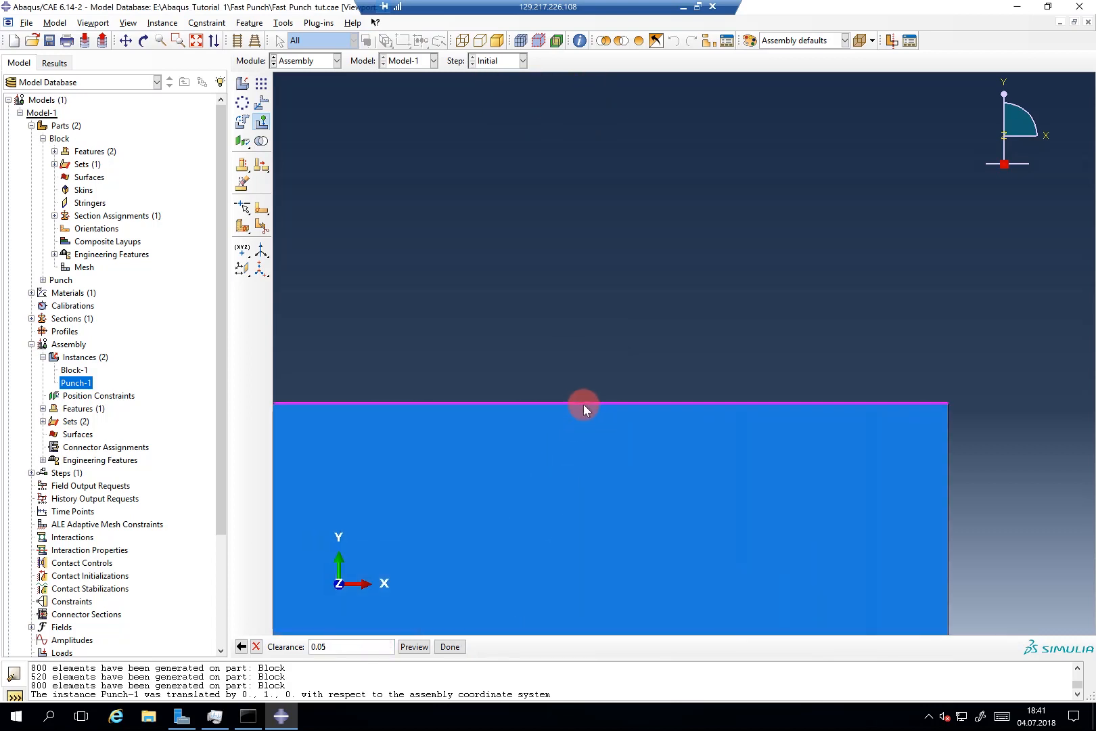
{"action": "scroll", "coordinate": [583, 404], "scroll_direction": "up", "scroll_amount": 2}
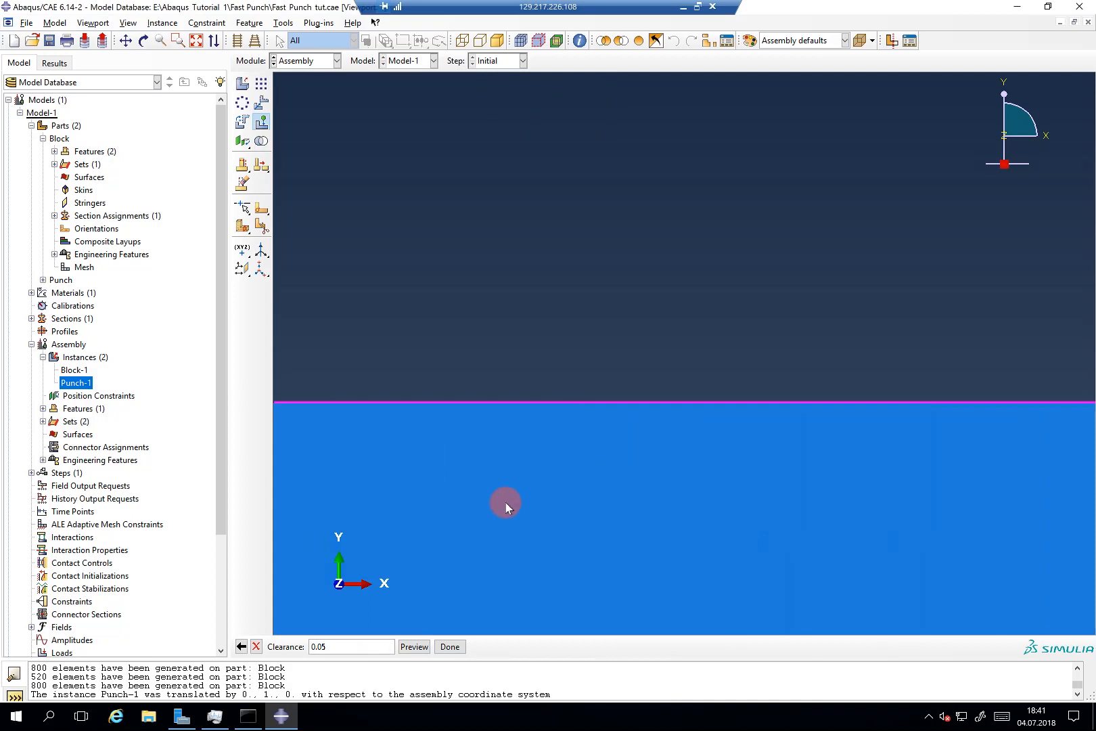
{"action": "left_click", "coordinate": [321, 644]}
{"action": "type", "text": "0"}
{"action": "scroll", "coordinate": [626, 486], "scroll_direction": "up", "scroll_amount": 3}
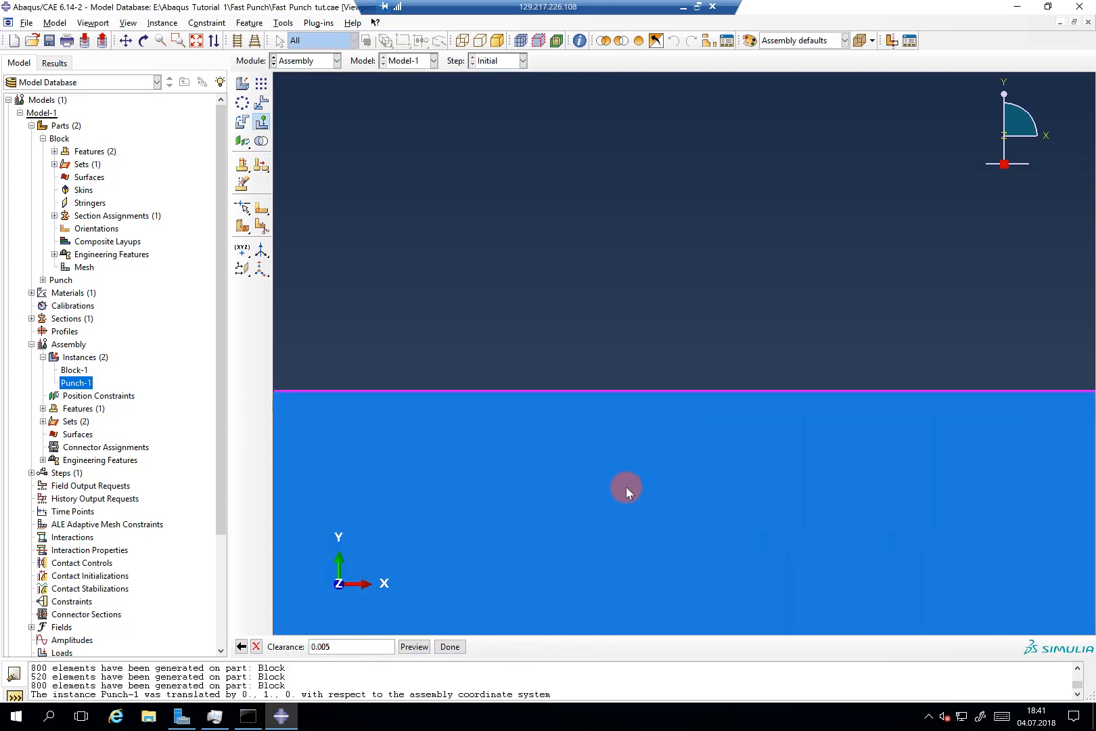
{"action": "left_click", "coordinate": [415, 646]}
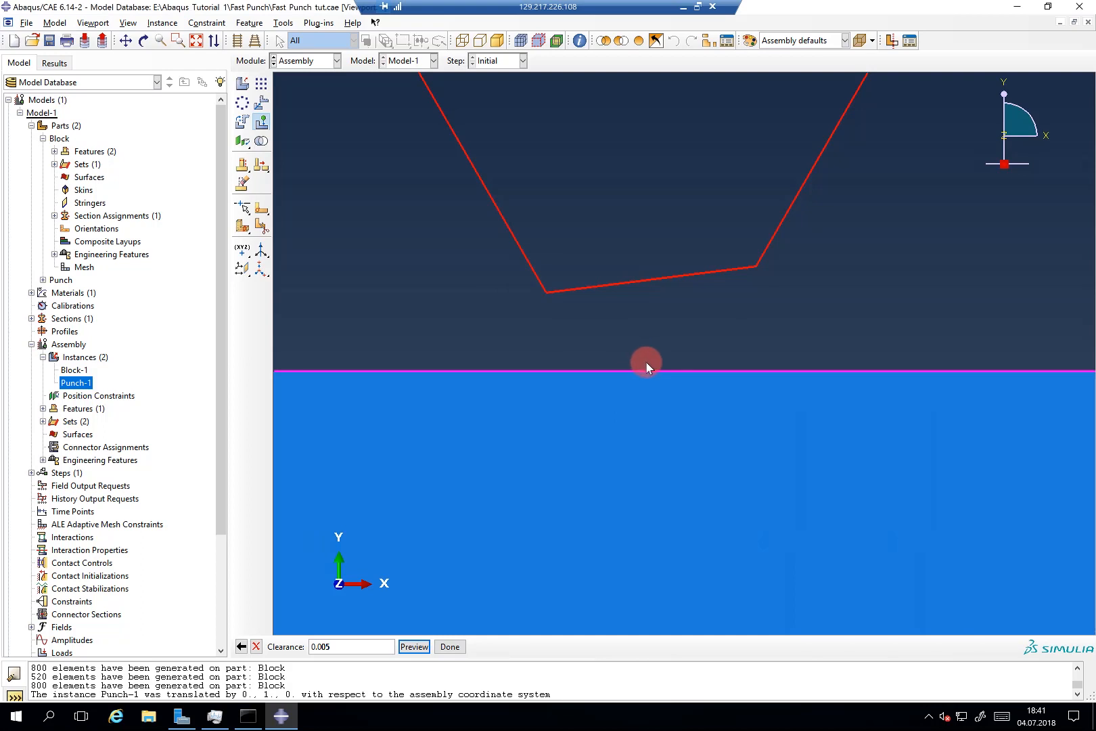
{"action": "left_click", "coordinate": [450, 646]}
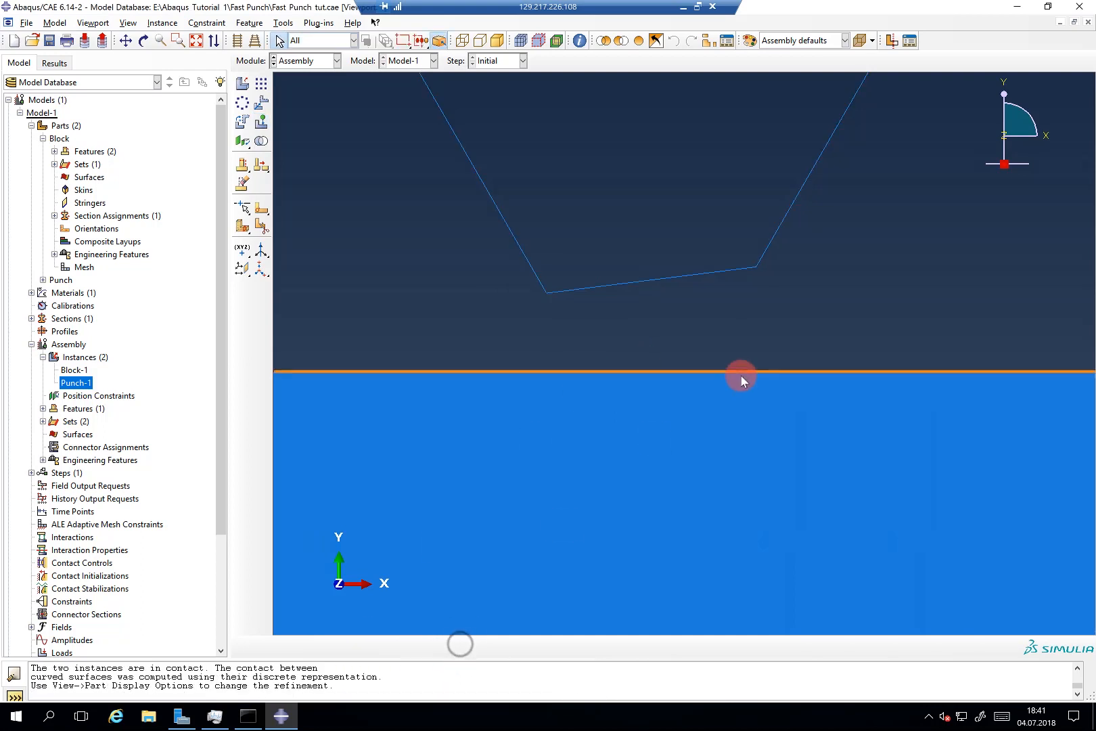
{"action": "scroll", "coordinate": [737, 378], "scroll_direction": "down", "scroll_amount": 5}
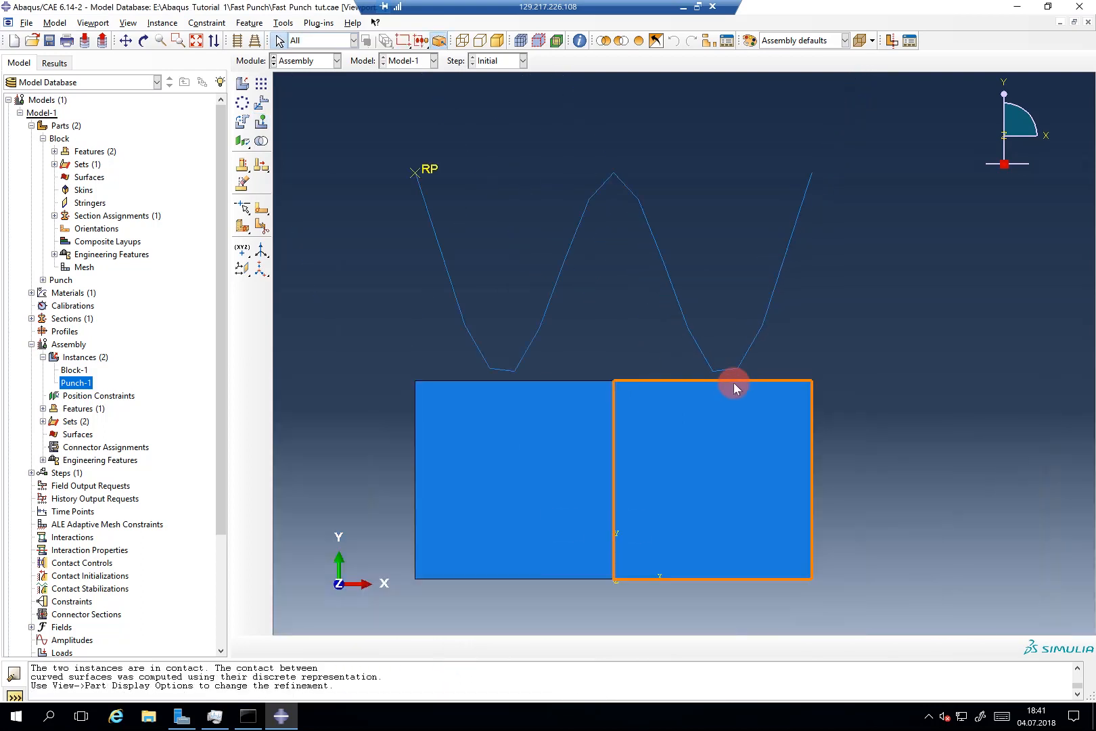
{"action": "scroll", "coordinate": [735, 387], "scroll_direction": "down", "scroll_amount": 2}
{"action": "scroll", "coordinate": [658, 355], "scroll_direction": "up", "scroll_amount": 2}
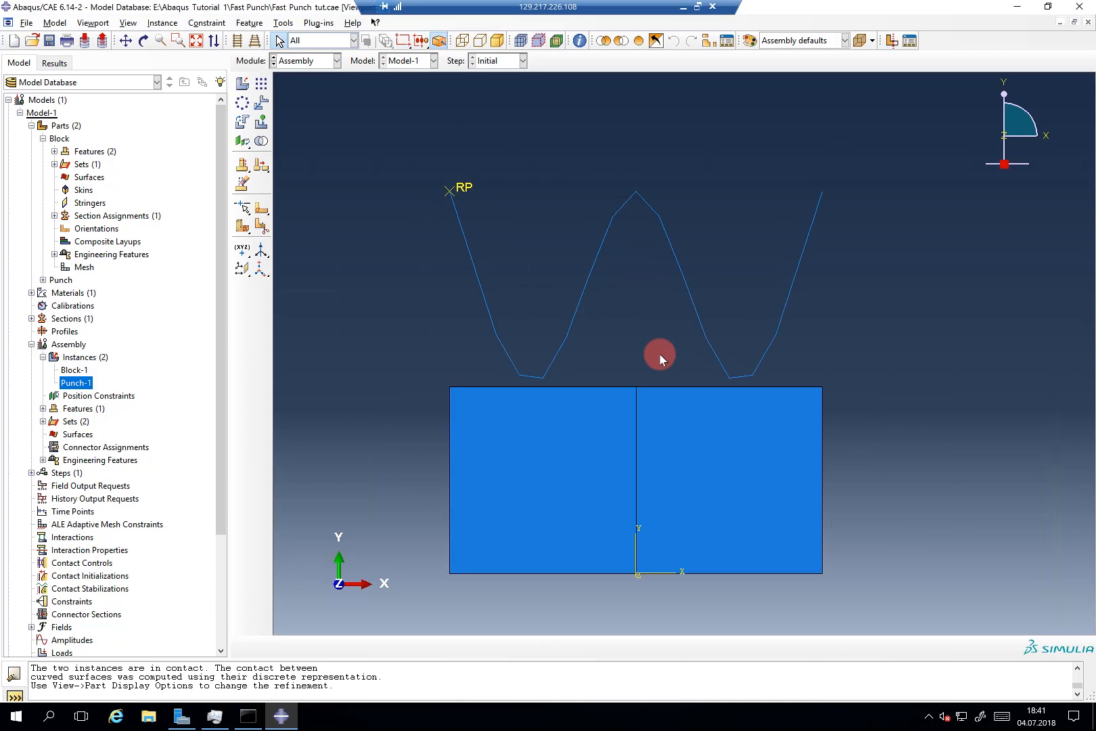
{"action": "left_click", "coordinate": [32, 344]}
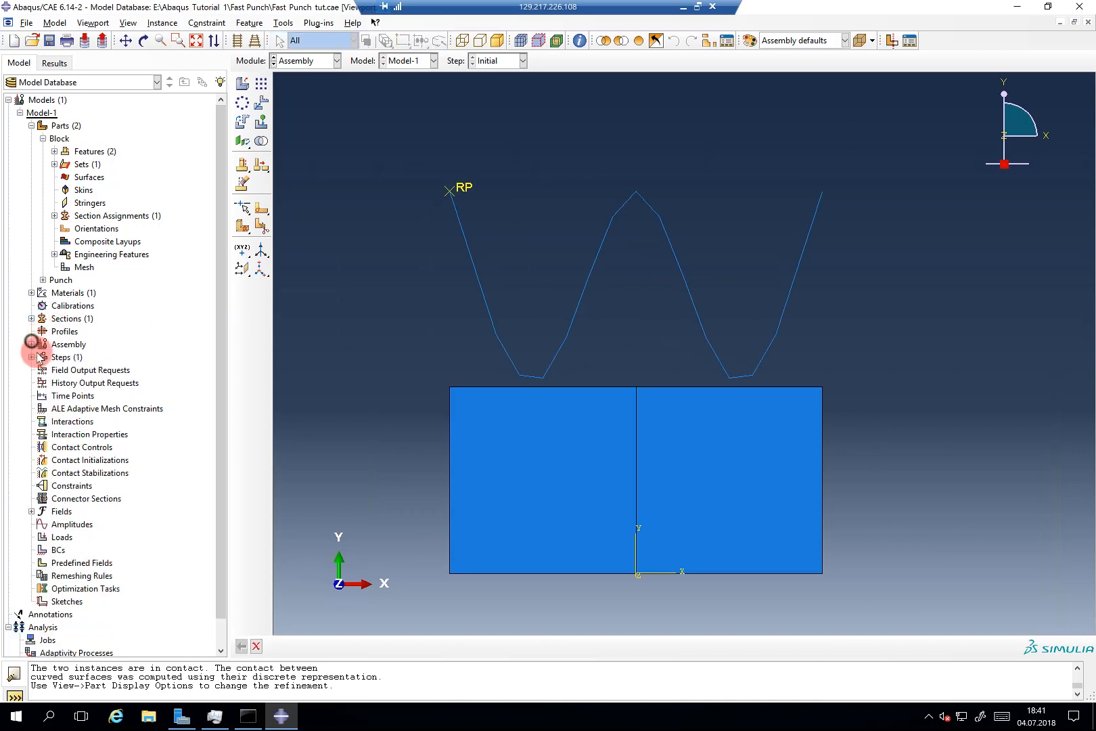
Step: Create Step-1 with the Dynamic, Explicit procedure after Initial and open its Edit Step settings
{"action": "double_click", "coordinate": [29, 357]}
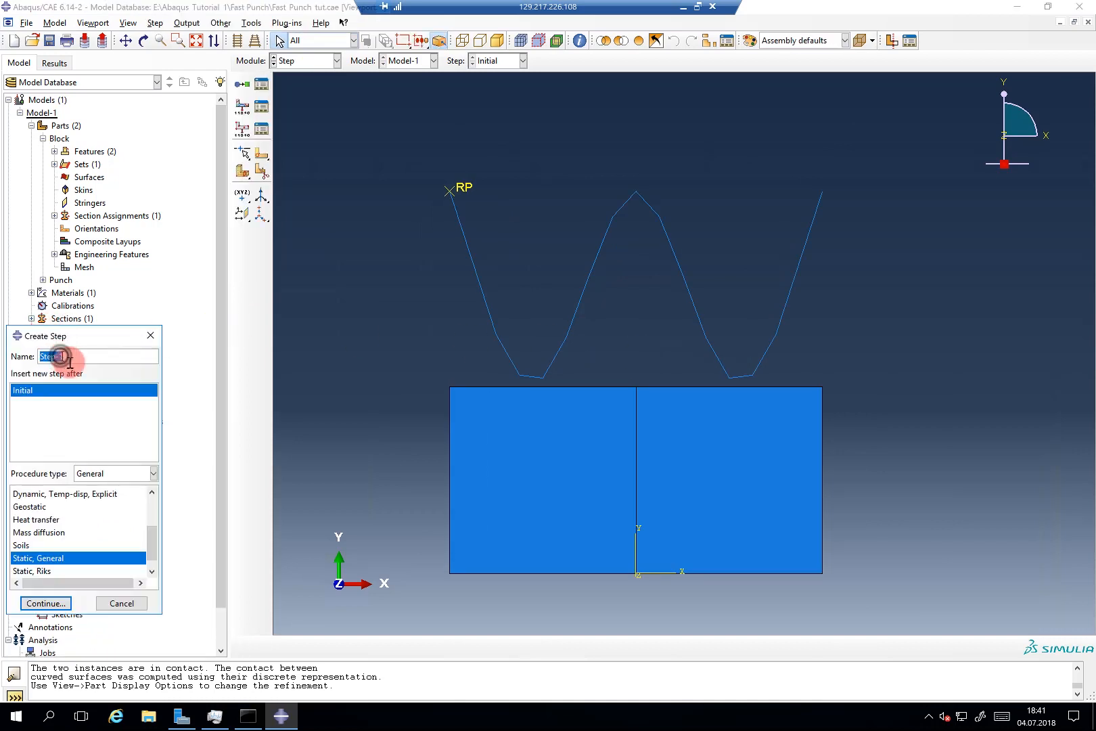
{"action": "mouse_move", "coordinate": [146, 538]}
{"action": "left_mouse_down"}
{"action": "mouse_move", "coordinate": [147, 516]}
{"action": "mouse_move", "coordinate": [147, 525]}
{"action": "left_mouse_up"}
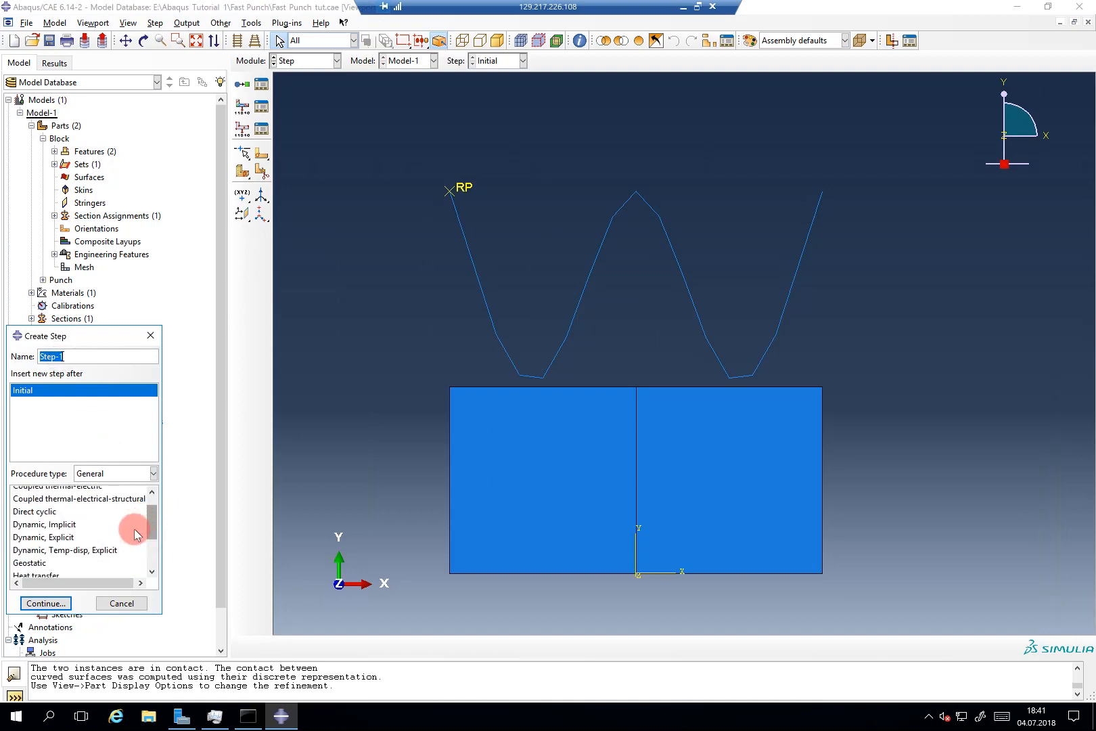
{"action": "left_click", "coordinate": [50, 538]}
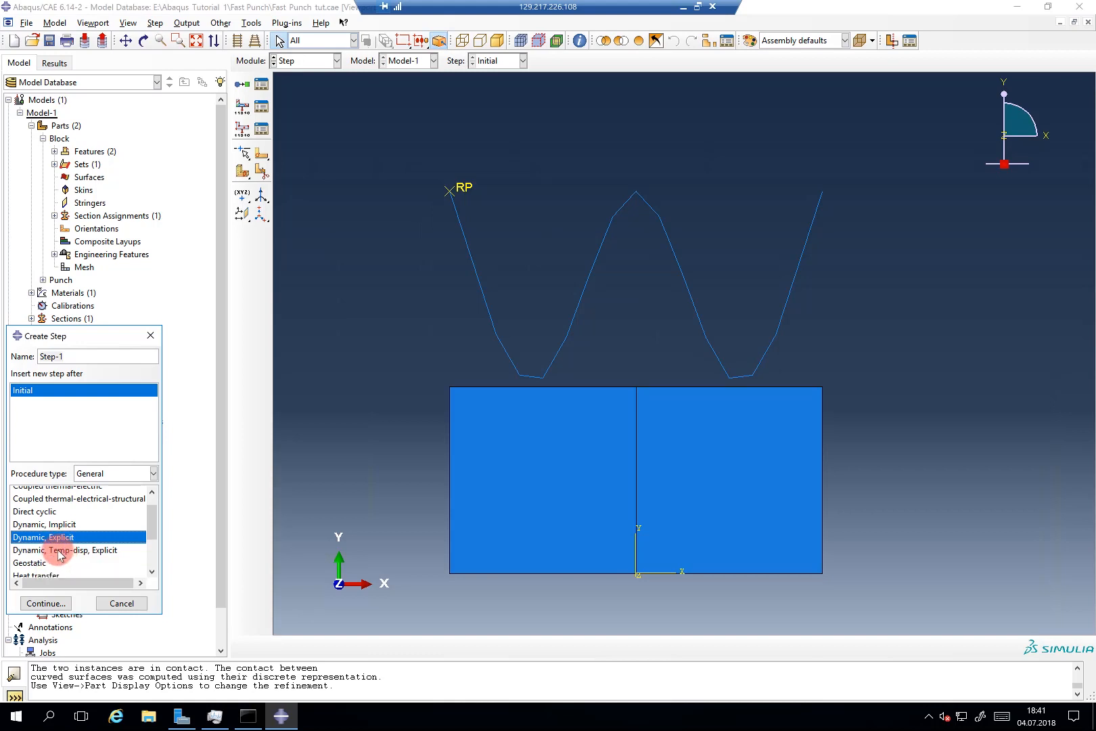
{"action": "left_click", "coordinate": [54, 602]}
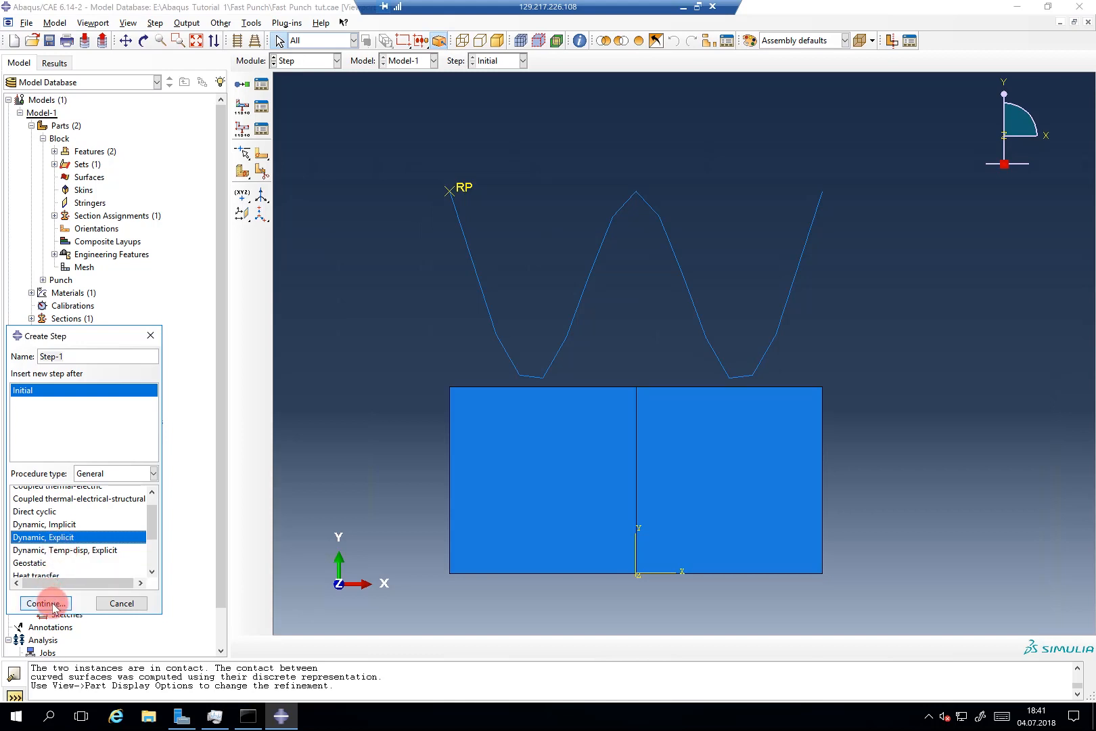
{"action": "left_click_drag", "start_coordinate": [154, 359], "coordinate": [343, 206]}
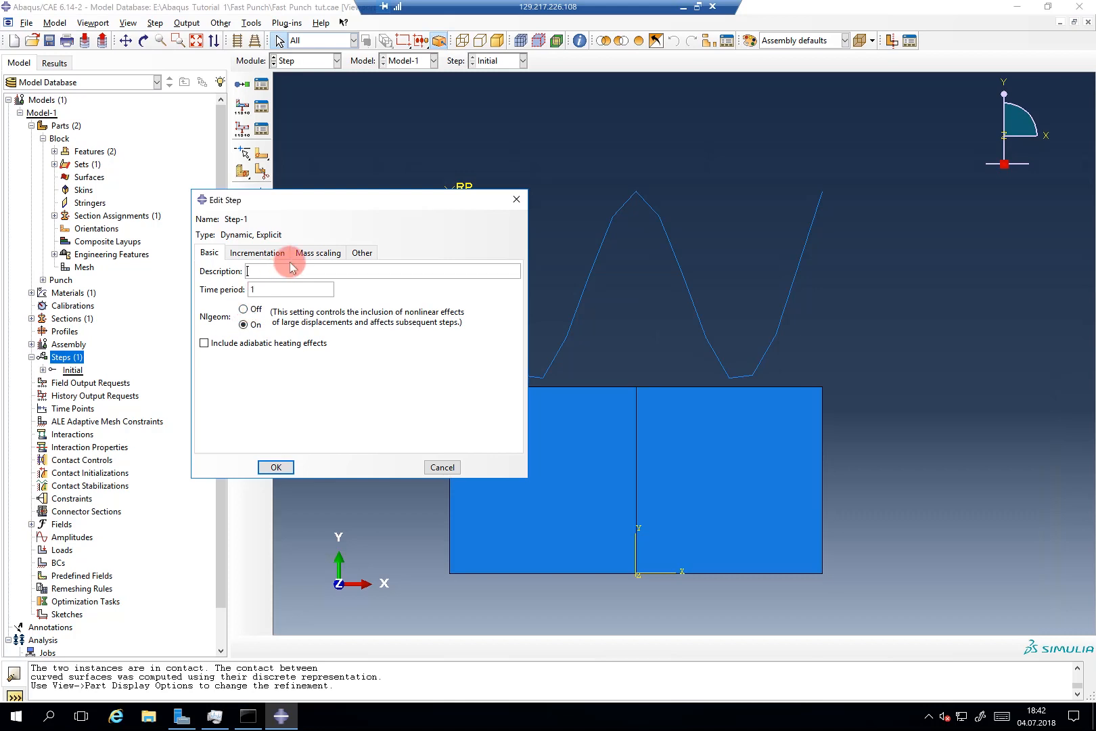
Step: Set the time period to 0.05, then try a fixed mass scaling factor of 10 and discard it
{"action": "left_click_drag", "start_coordinate": [259, 291], "coordinate": [249, 289]}
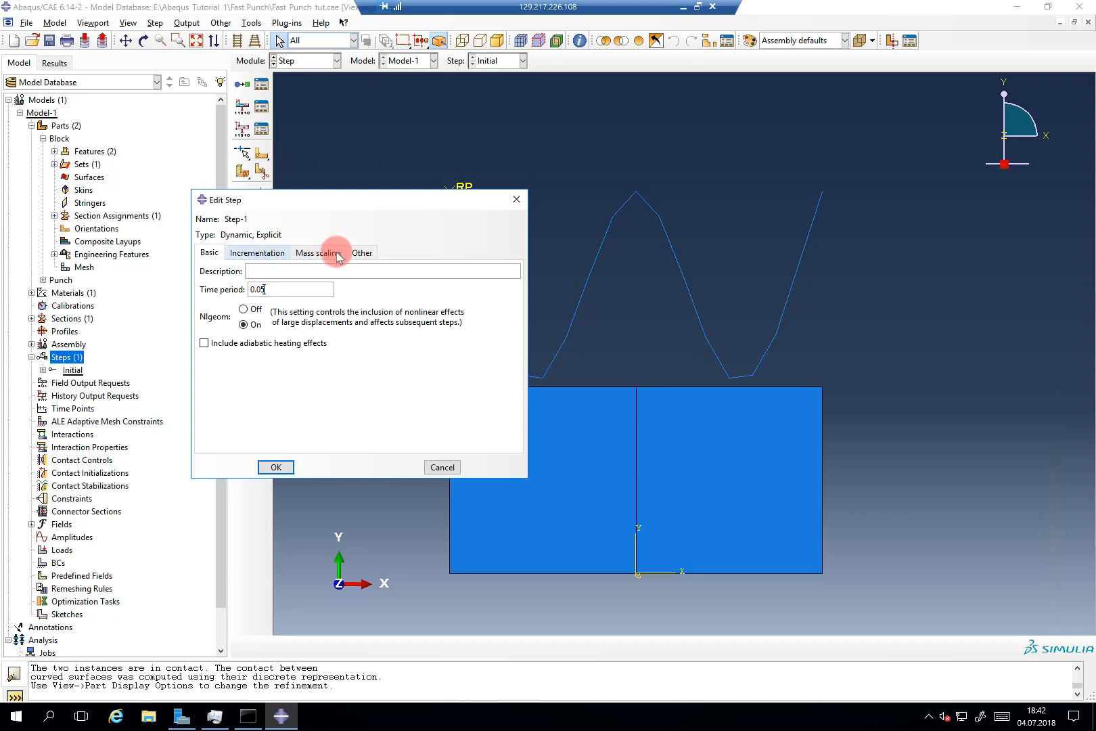
{"action": "left_click", "coordinate": [314, 254]}
{"action": "left_click", "coordinate": [287, 296]}
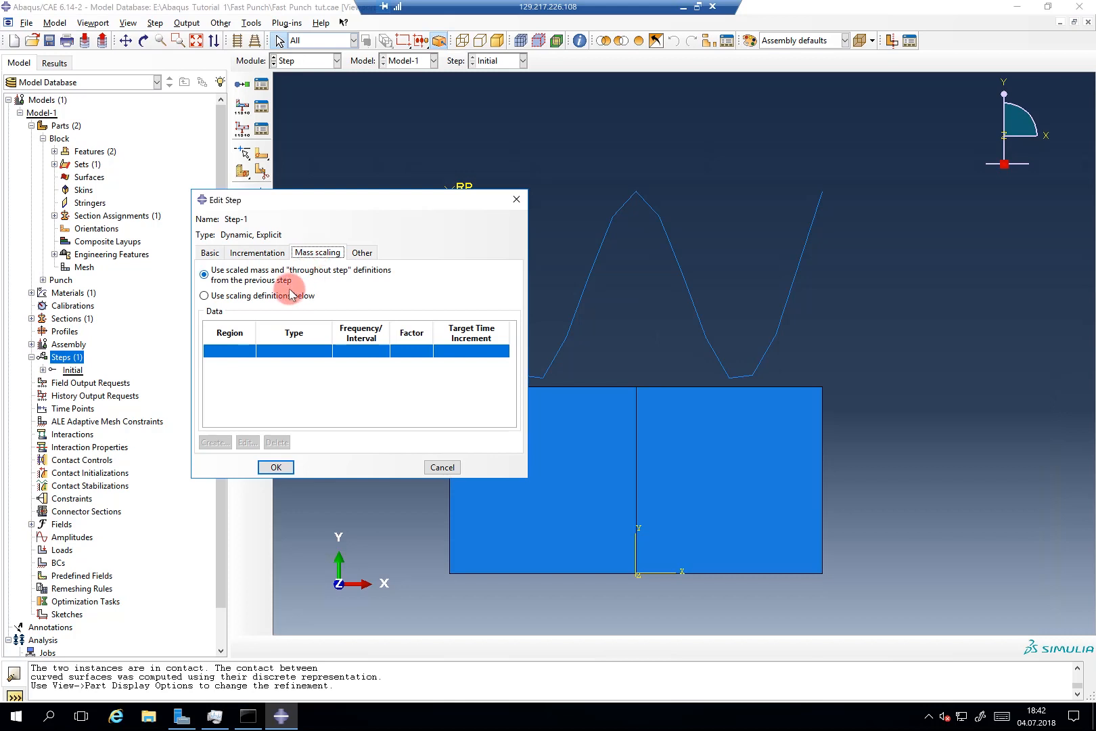
{"action": "left_click", "coordinate": [217, 442]}
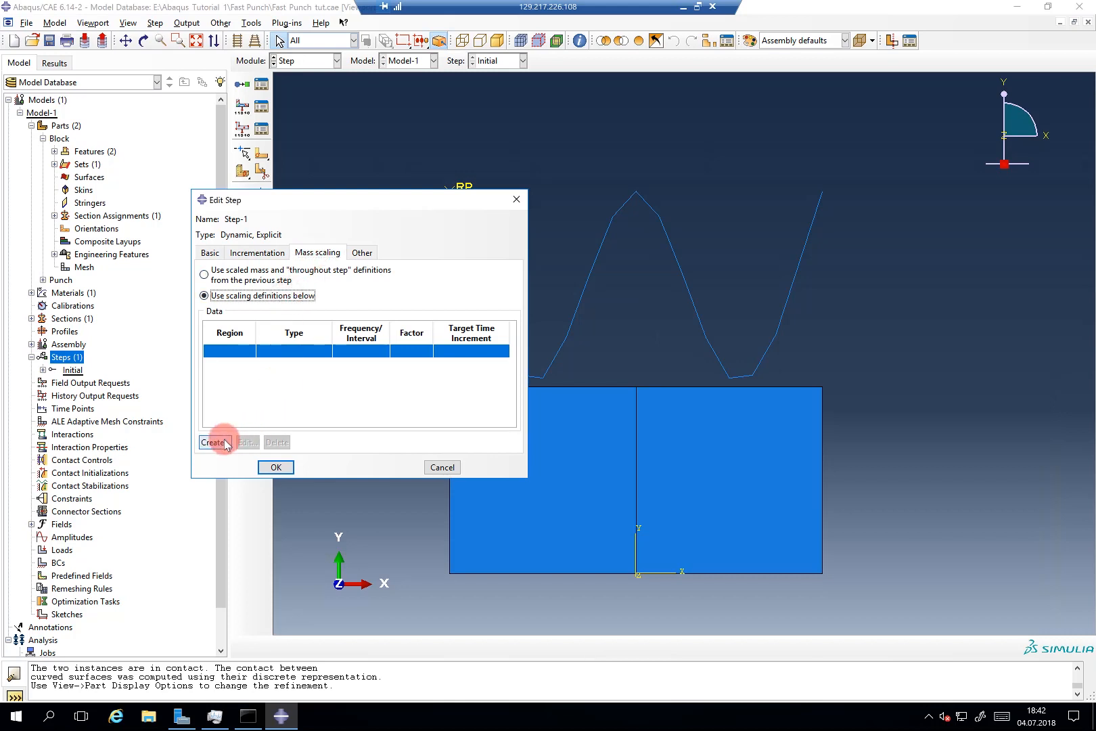
{"action": "left_click", "coordinate": [483, 345]}
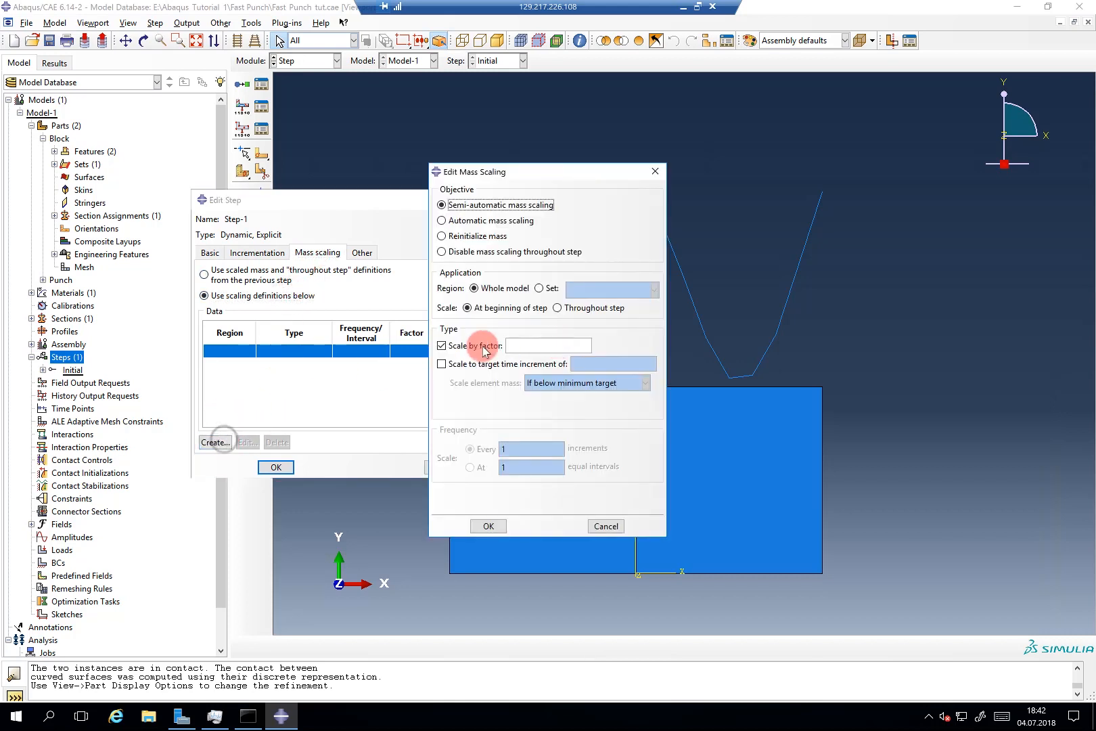
{"action": "left_click", "coordinate": [523, 348]}
{"action": "type", "text": "10"}
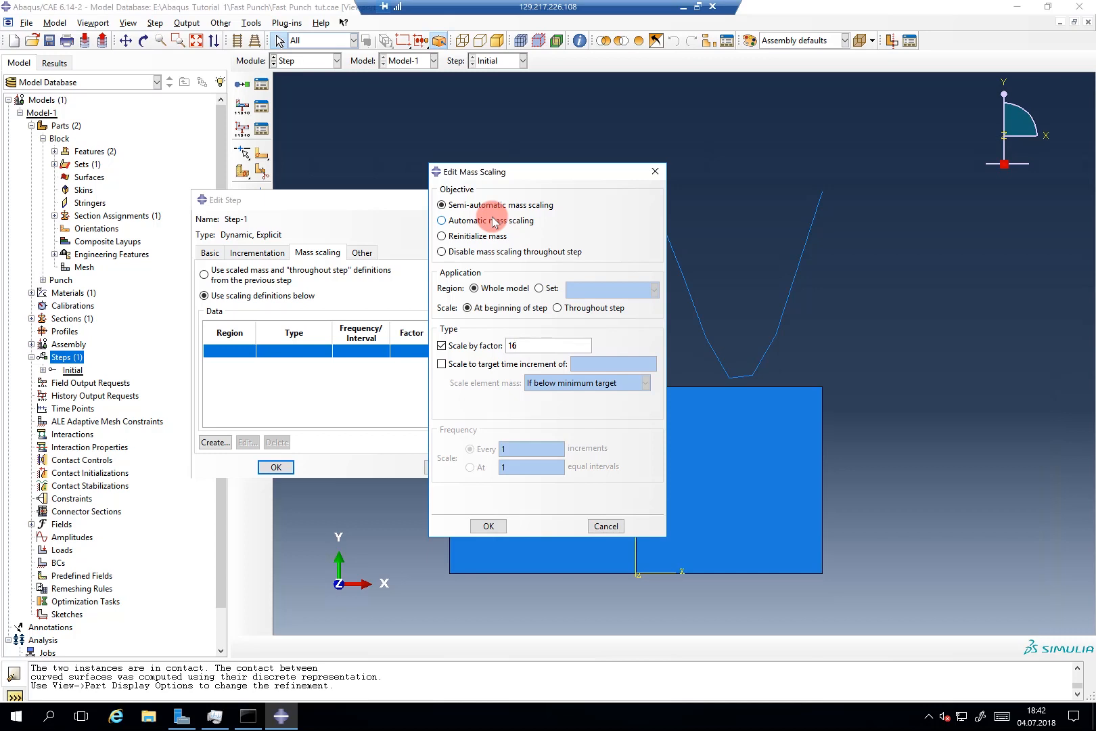
{"action": "left_click", "coordinate": [654, 175]}
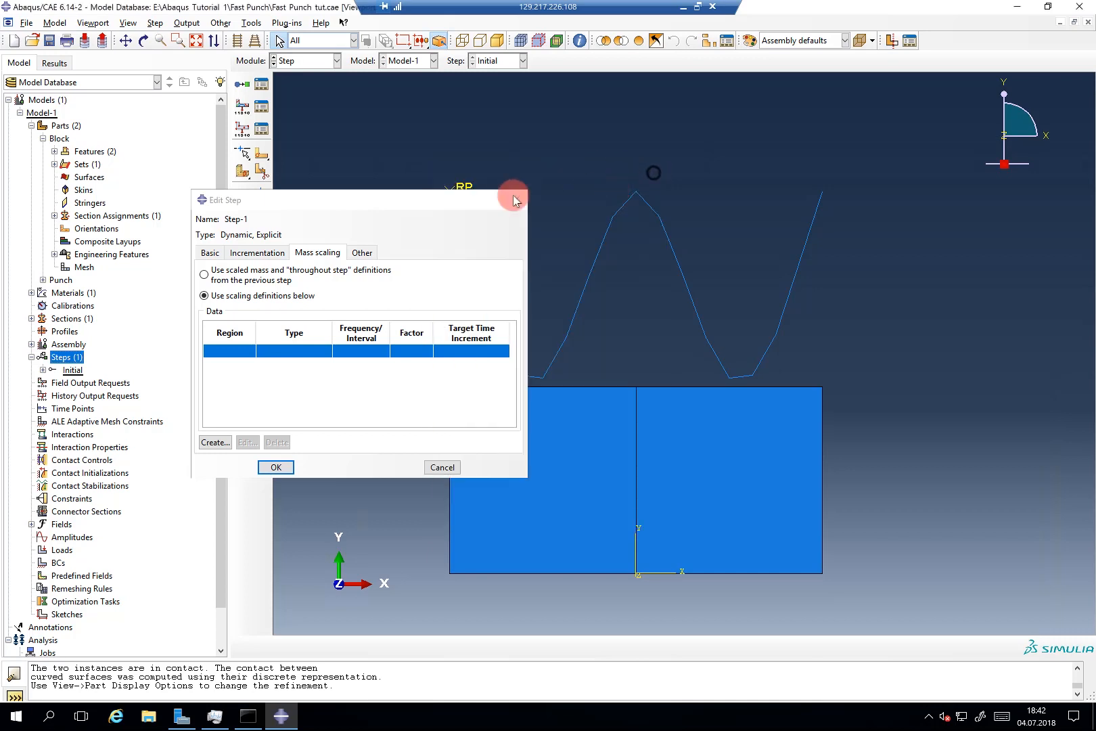
{"action": "left_click", "coordinate": [206, 252]}
Step: Revert mass scaling to use the previous step's definition and save the step
{"action": "left_click", "coordinate": [271, 466]}
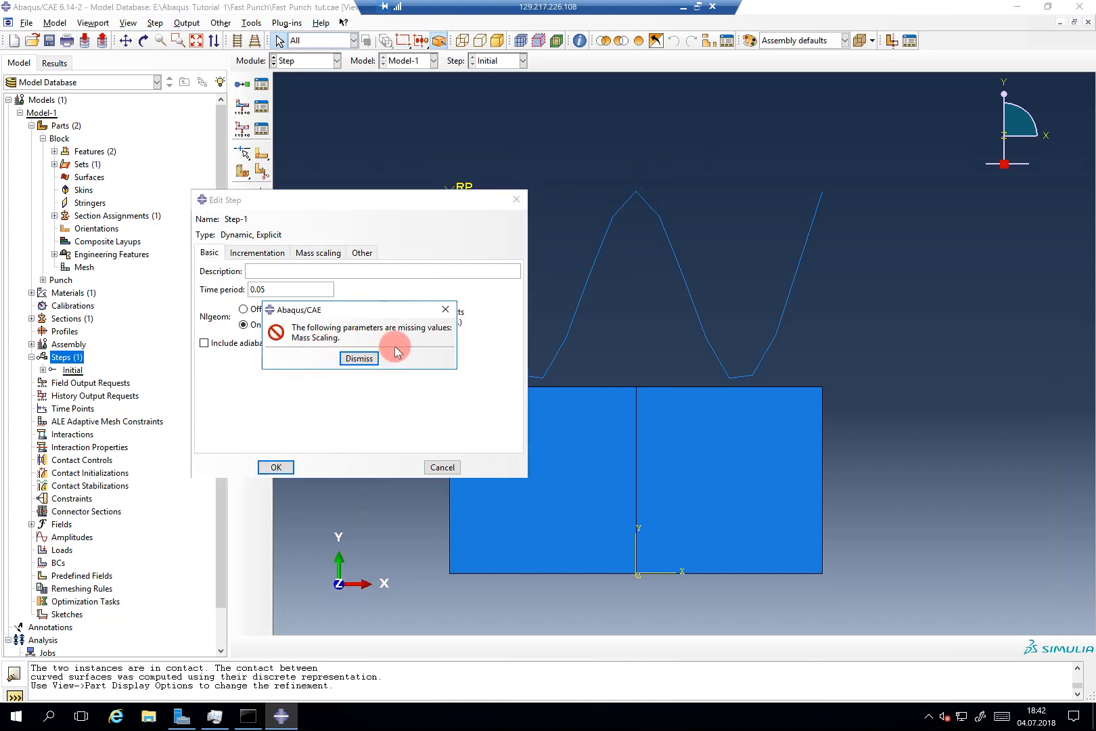
{"action": "left_click", "coordinate": [357, 360]}
{"action": "left_click", "coordinate": [320, 252]}
{"action": "left_click", "coordinate": [264, 276]}
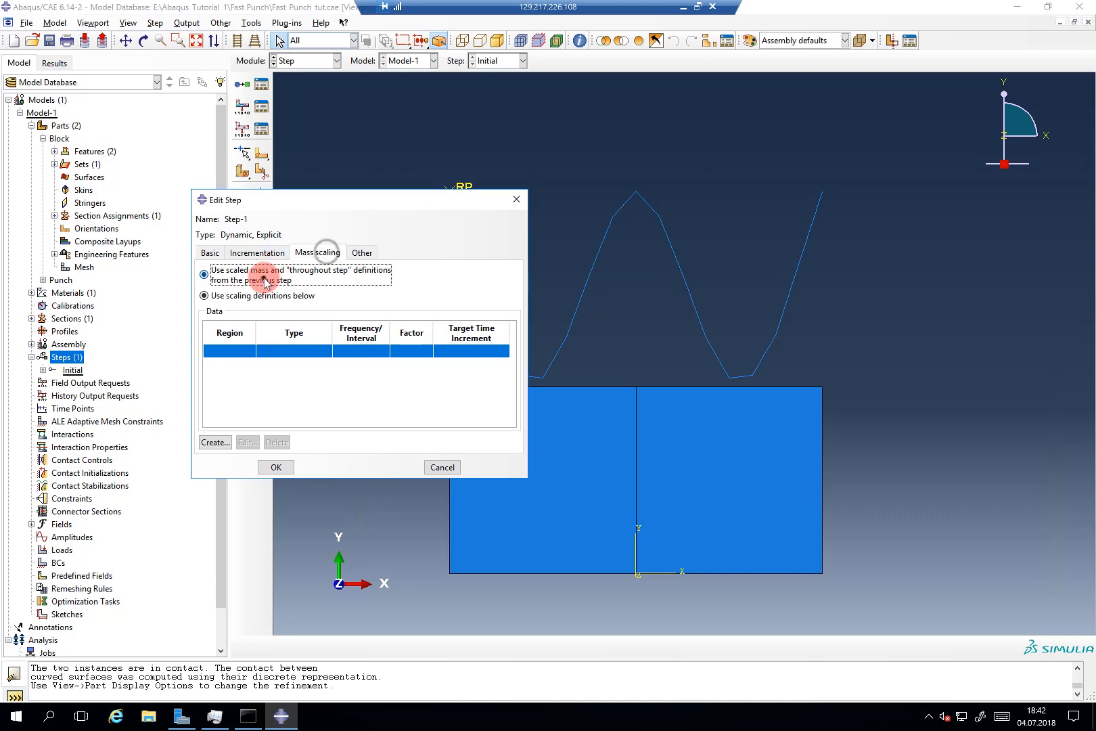
{"action": "left_click", "coordinate": [211, 252]}
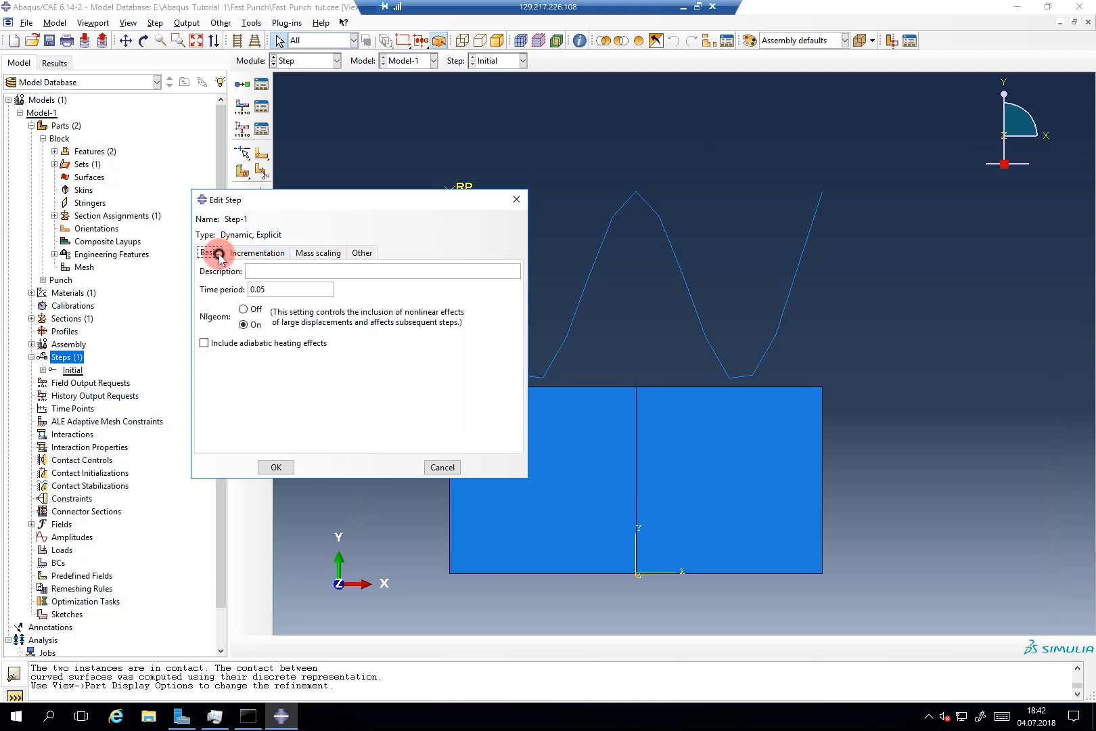
{"action": "left_click", "coordinate": [271, 467]}
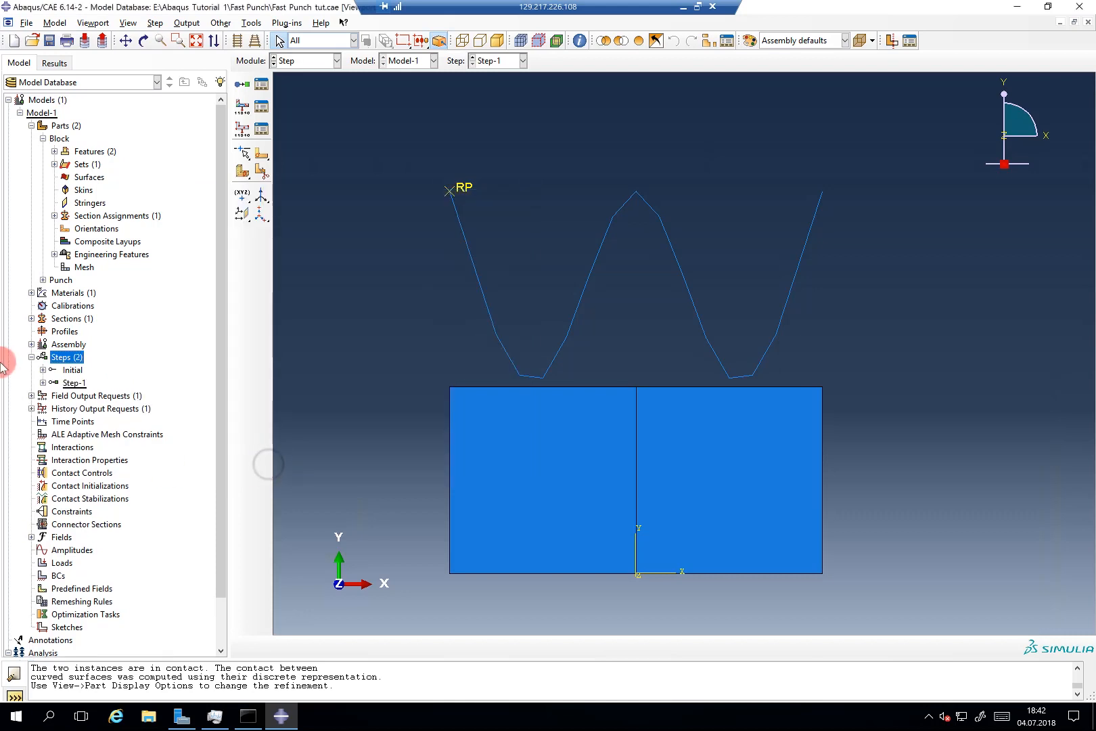
Step: Open the ALE Adaptive Mesh Domain Manager from the Other menu
{"action": "left_click", "coordinate": [31, 357]}
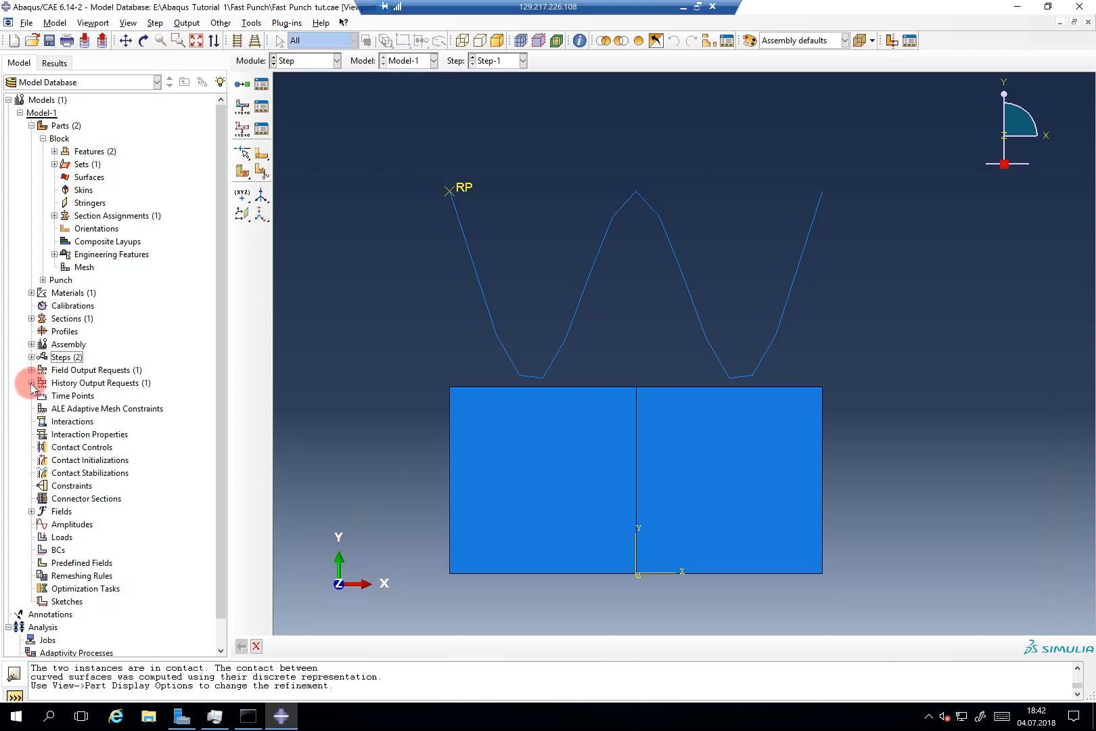
{"action": "left_click", "coordinate": [31, 357]}
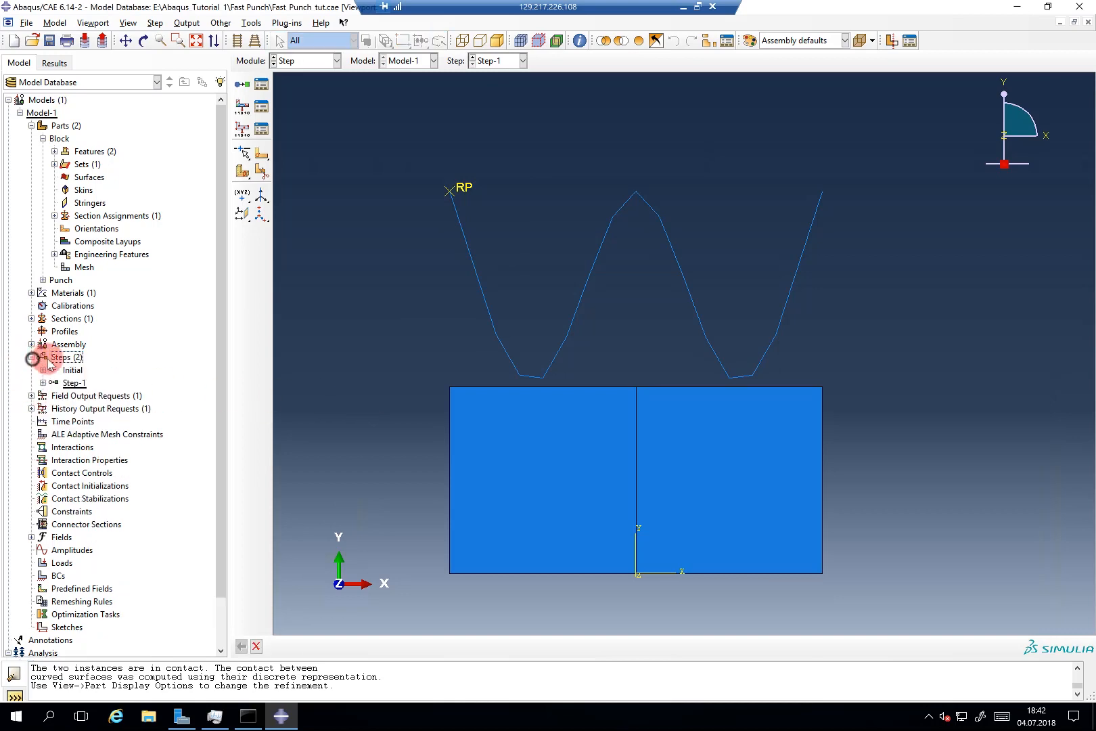
{"action": "left_click", "coordinate": [49, 358]}
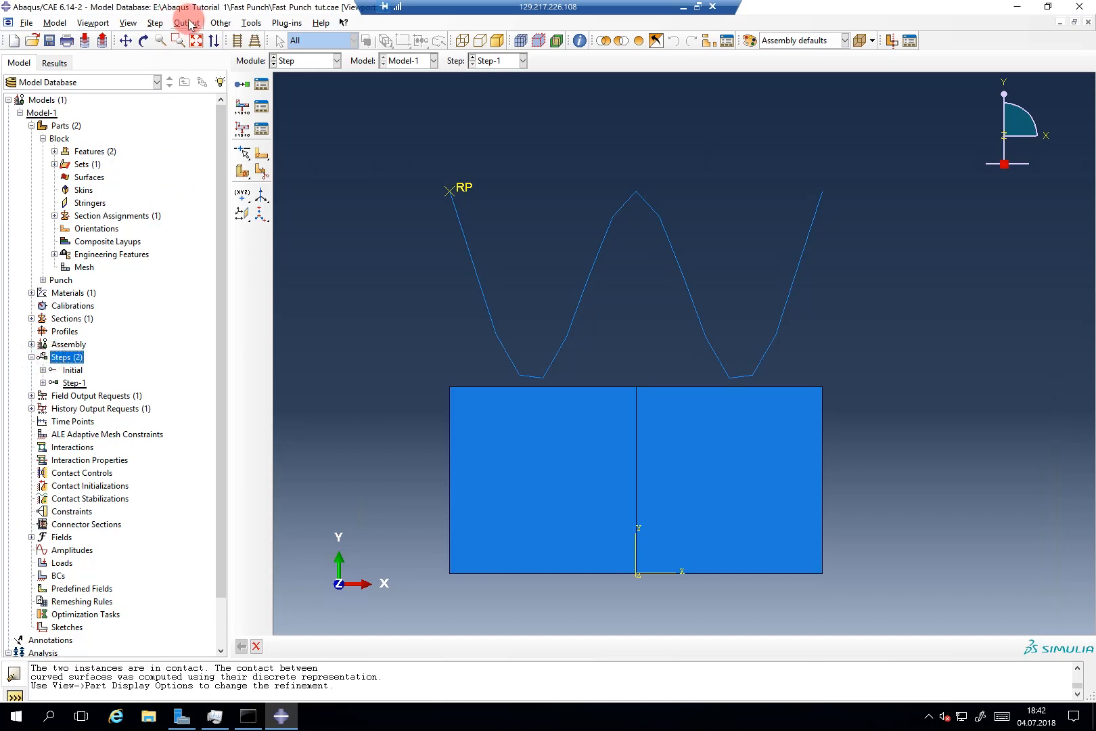
{"action": "left_click", "coordinate": [222, 24]}
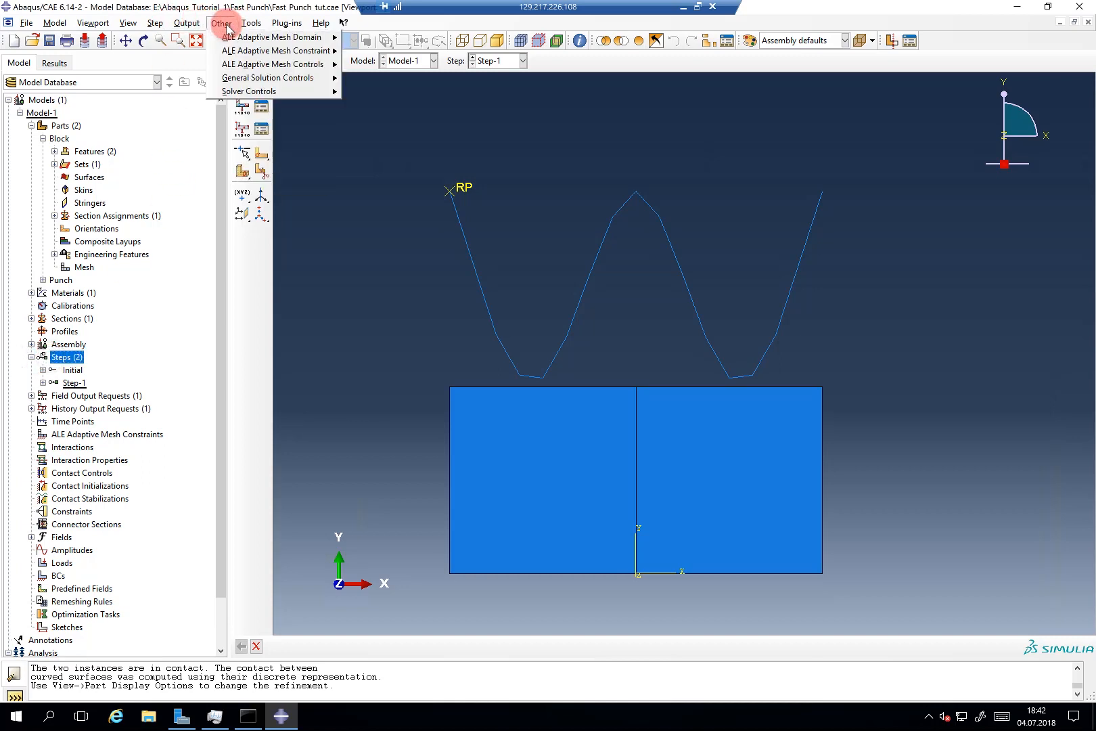
{"action": "mouse_move", "coordinate": [226, 39]}
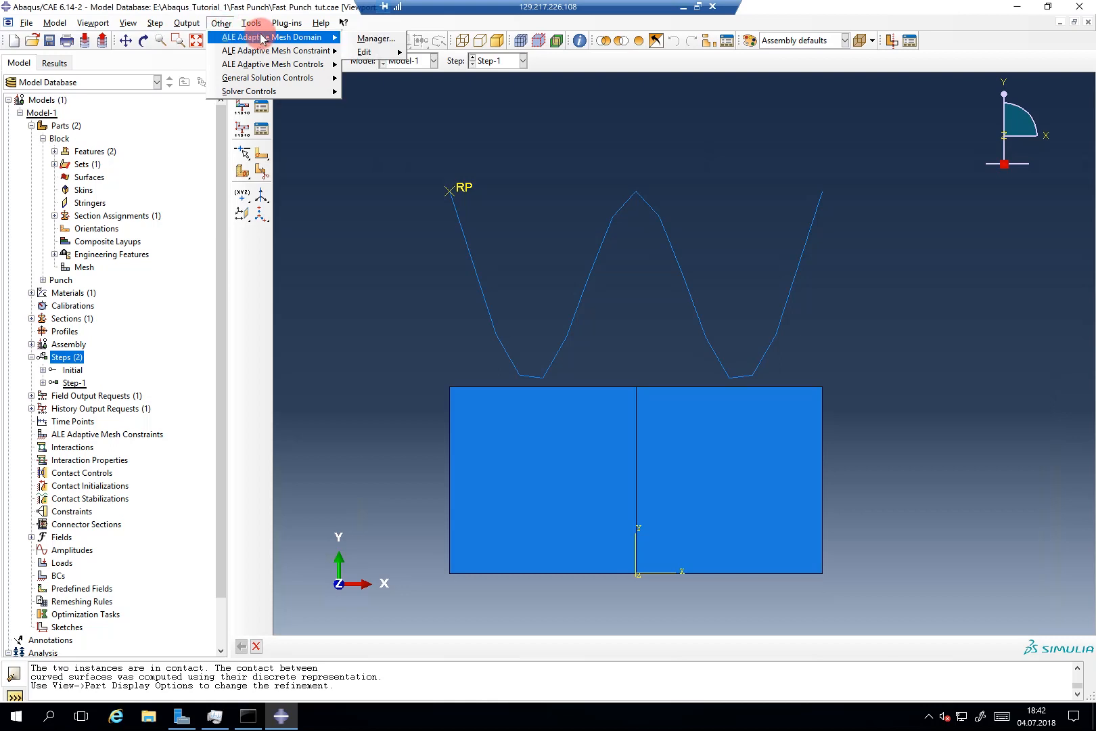
{"action": "left_click", "coordinate": [354, 41]}
{"action": "left_click_drag", "start_coordinate": [173, 378], "coordinate": [301, 266]}
Step: Enable an ALE domain for Step-1 with the left half of the block as its region
{"action": "left_click", "coordinate": [214, 352]}
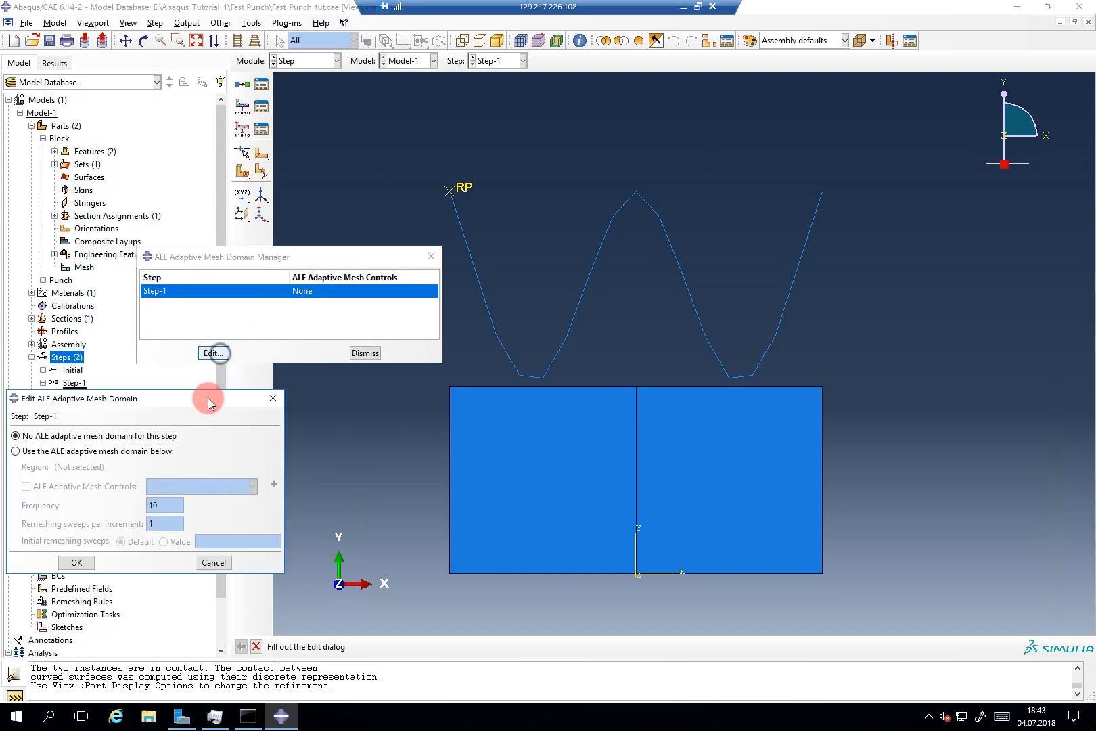
{"action": "left_click", "coordinate": [281, 301]}
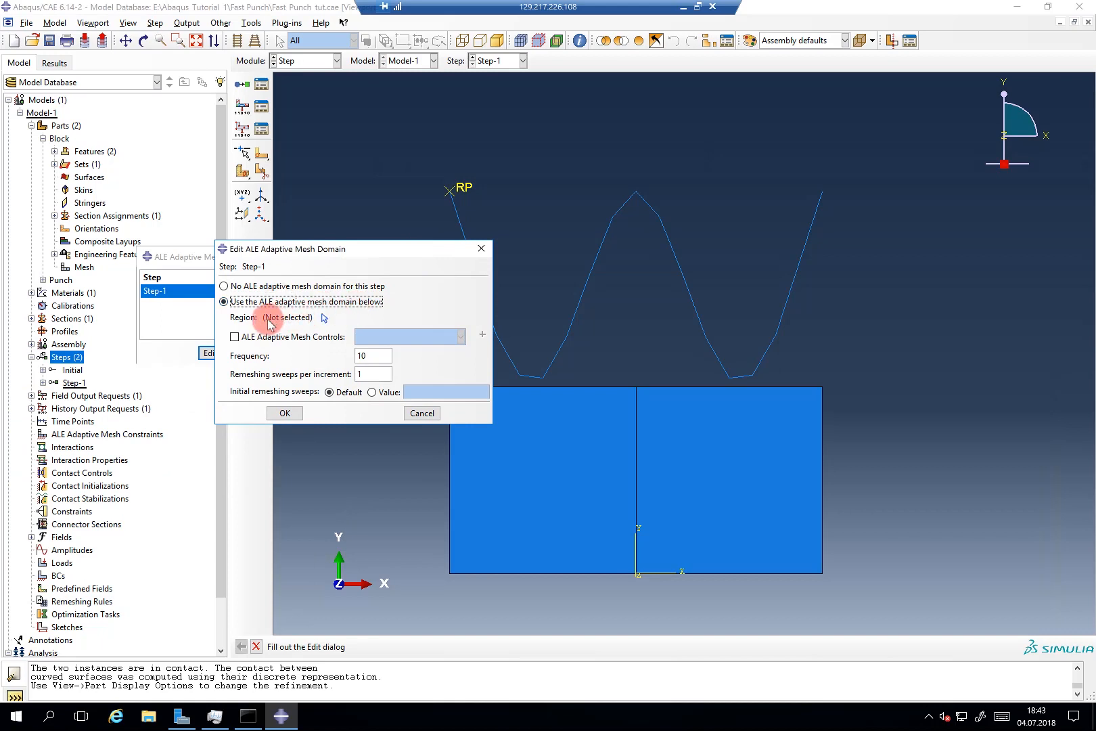
{"action": "left_click_drag", "start_coordinate": [347, 249], "coordinate": [302, 318]}
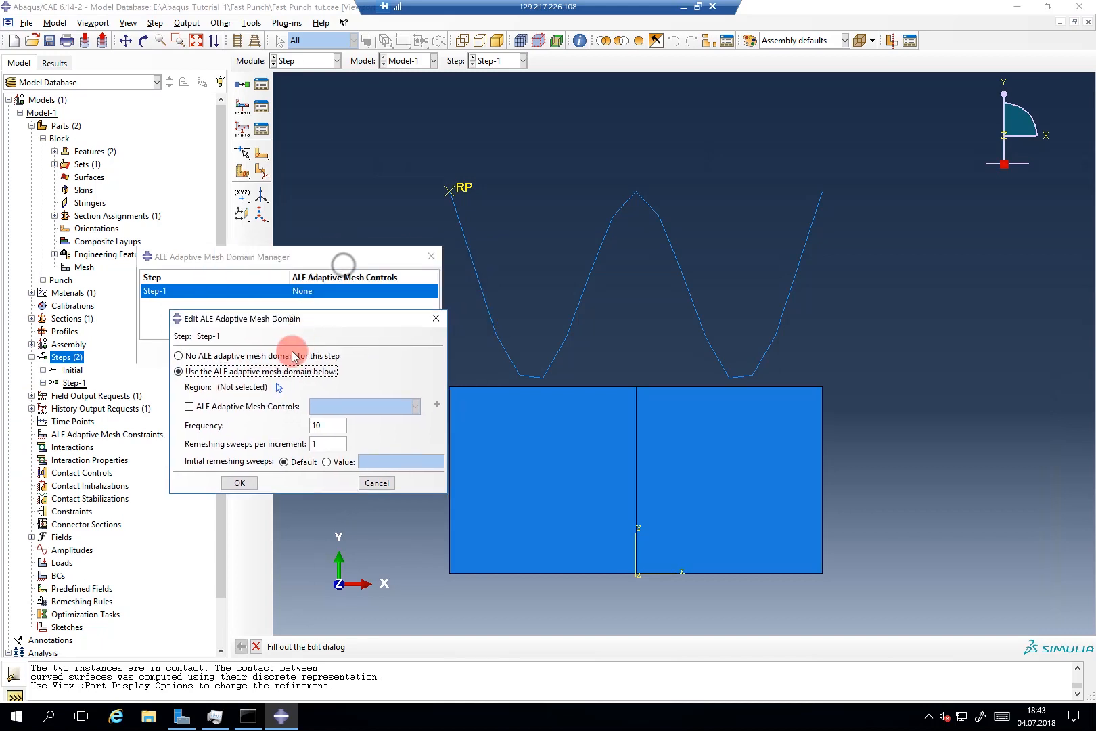
{"action": "left_click", "coordinate": [279, 390]}
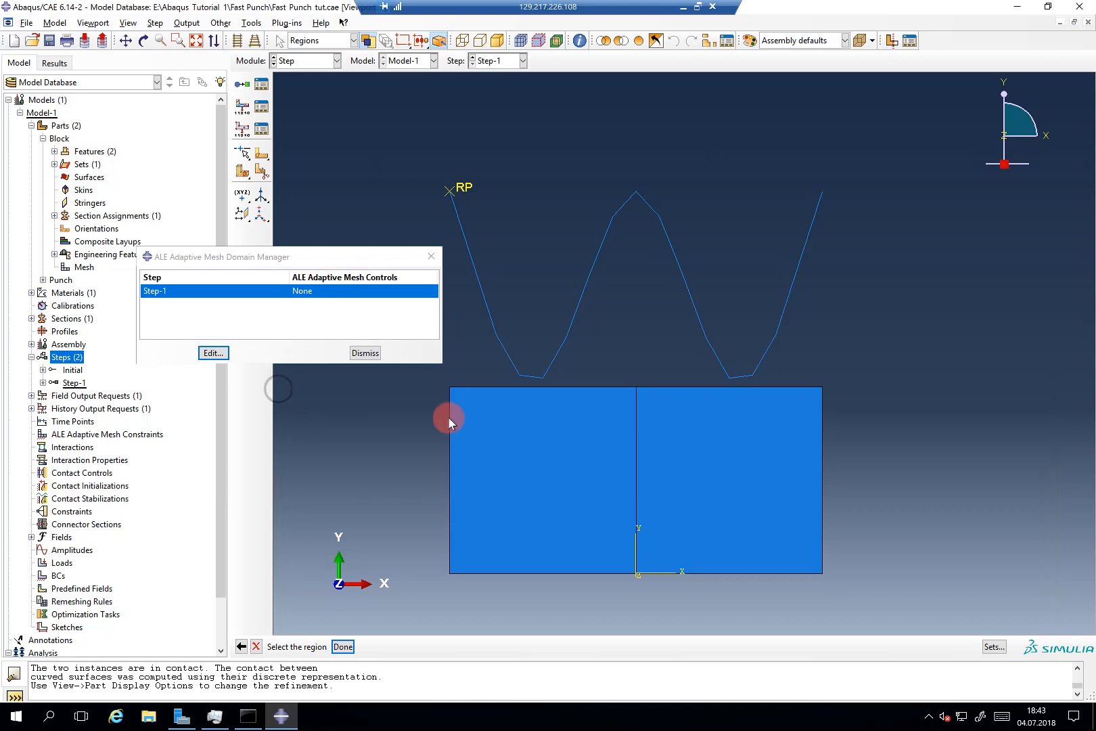
{"action": "left_click", "coordinate": [546, 452]}
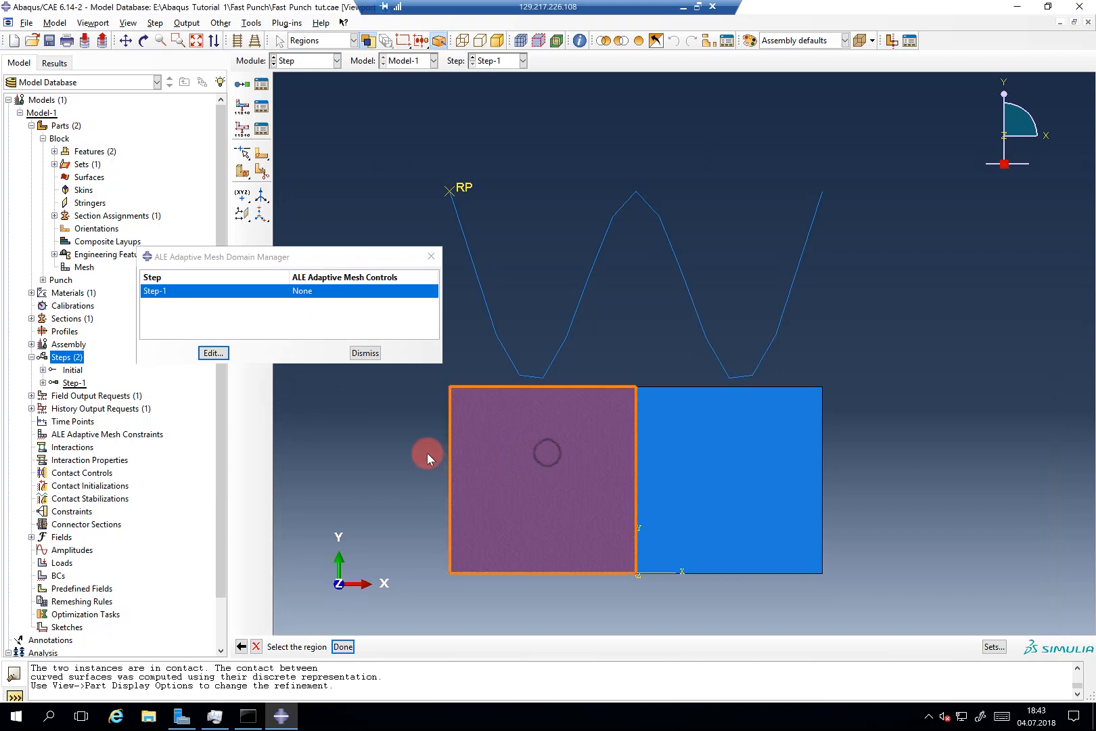
{"action": "middle_click", "coordinate": [428, 453]}
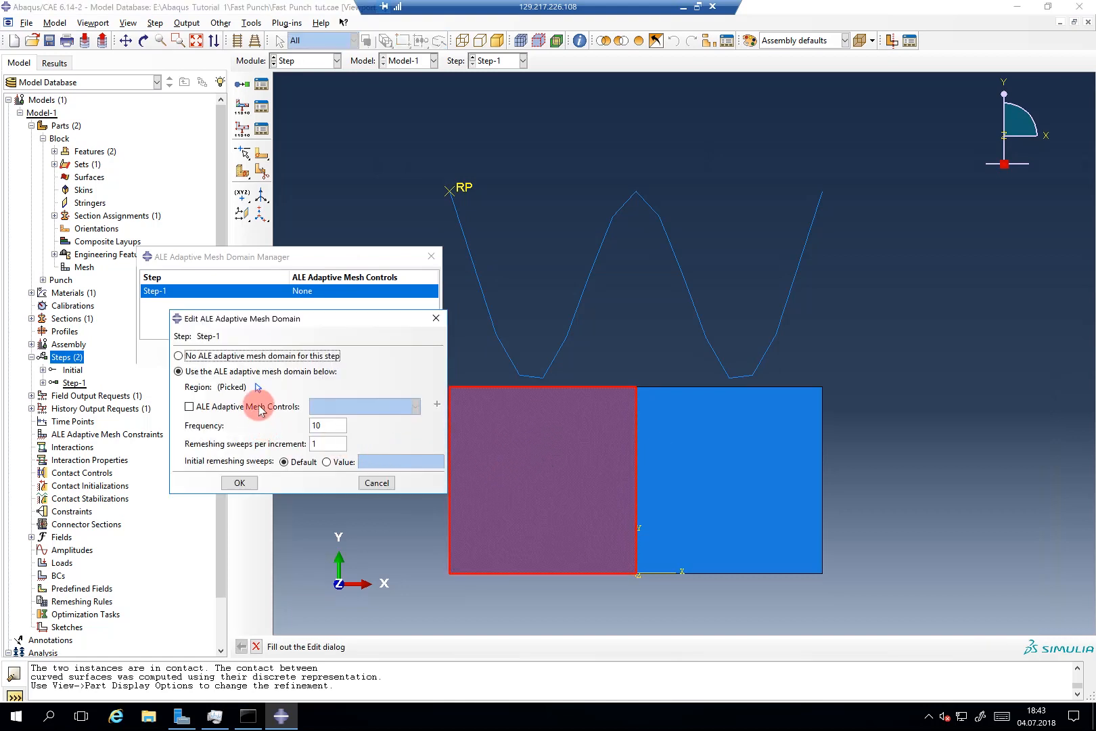
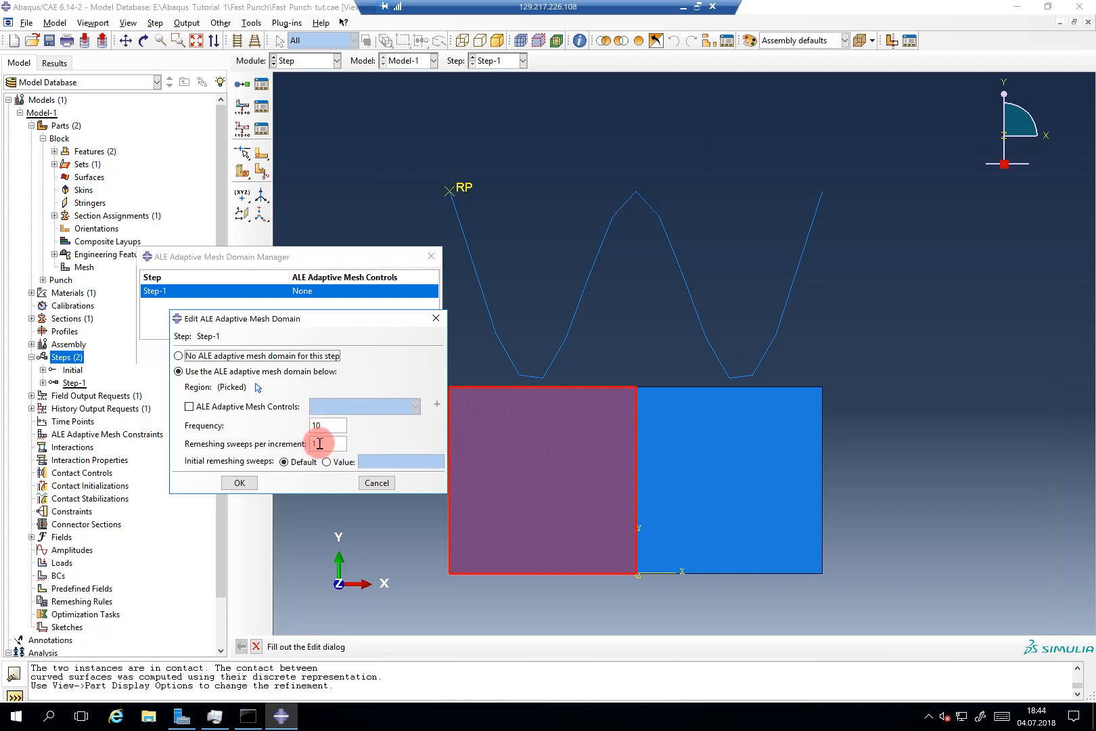
Step: Set the Step-1 ALE domain to 2 remeshing sweeps per increment and dismiss the manager
{"action": "double_click", "coordinate": [315, 443]}
{"action": "type", "text": "2"}
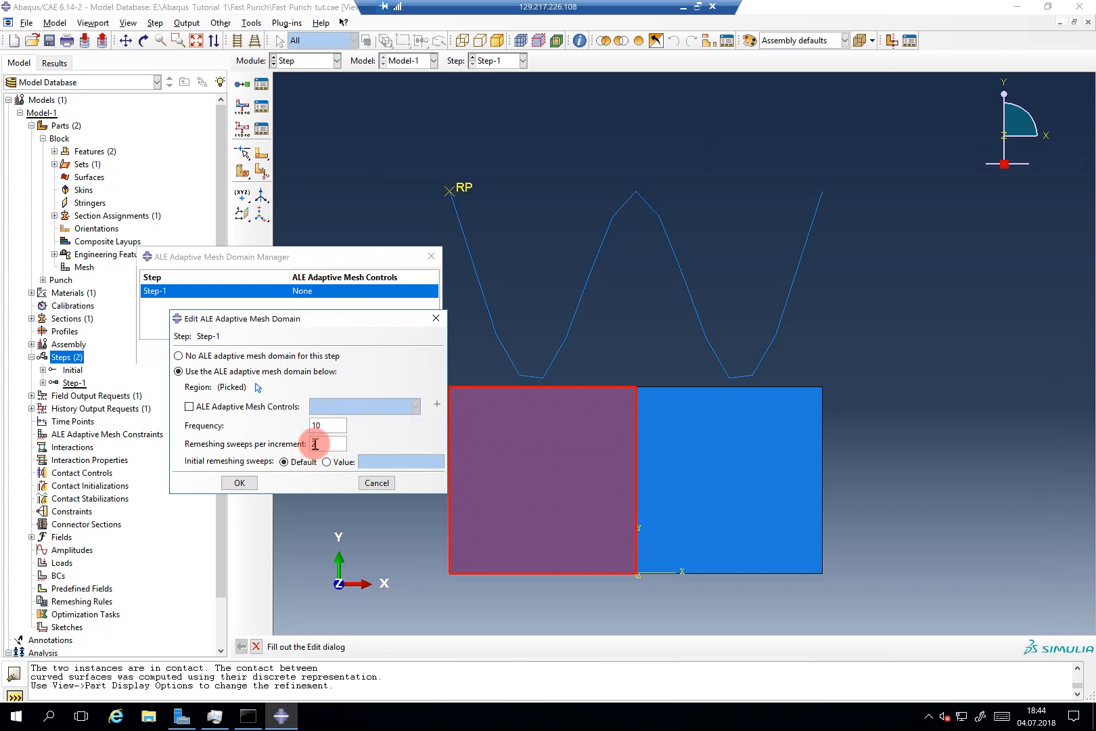
{"action": "left_click", "coordinate": [244, 483]}
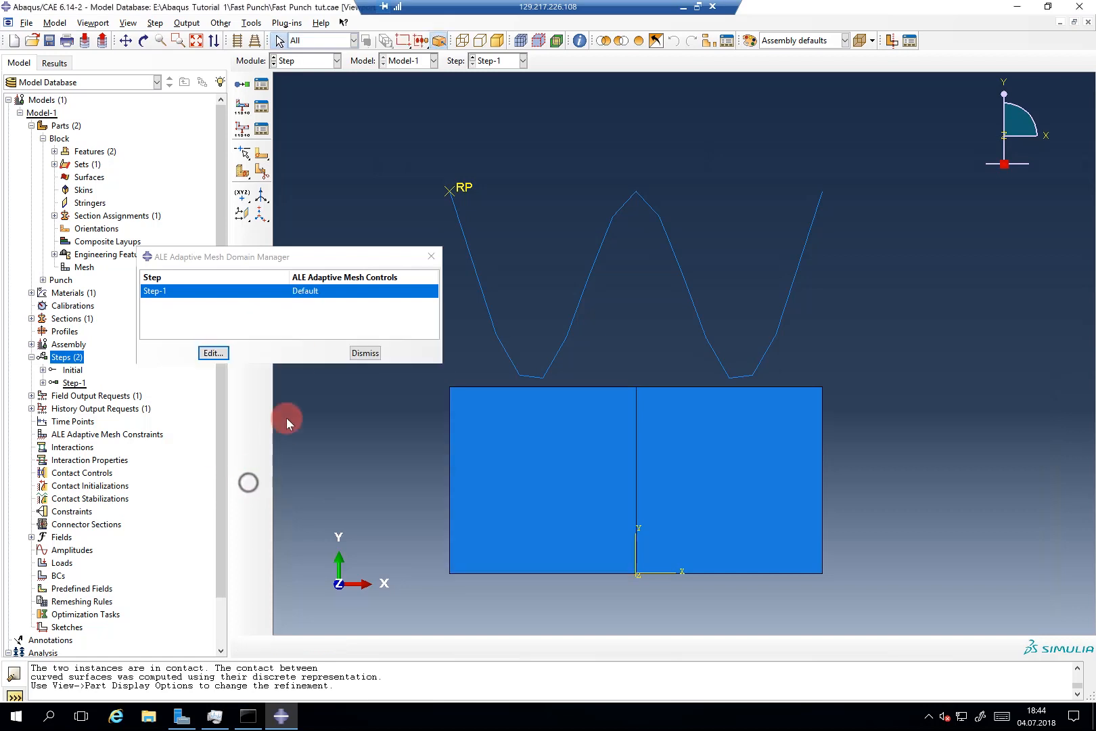
{"action": "left_click", "coordinate": [364, 353]}
{"action": "left_click", "coordinate": [21, 398]}
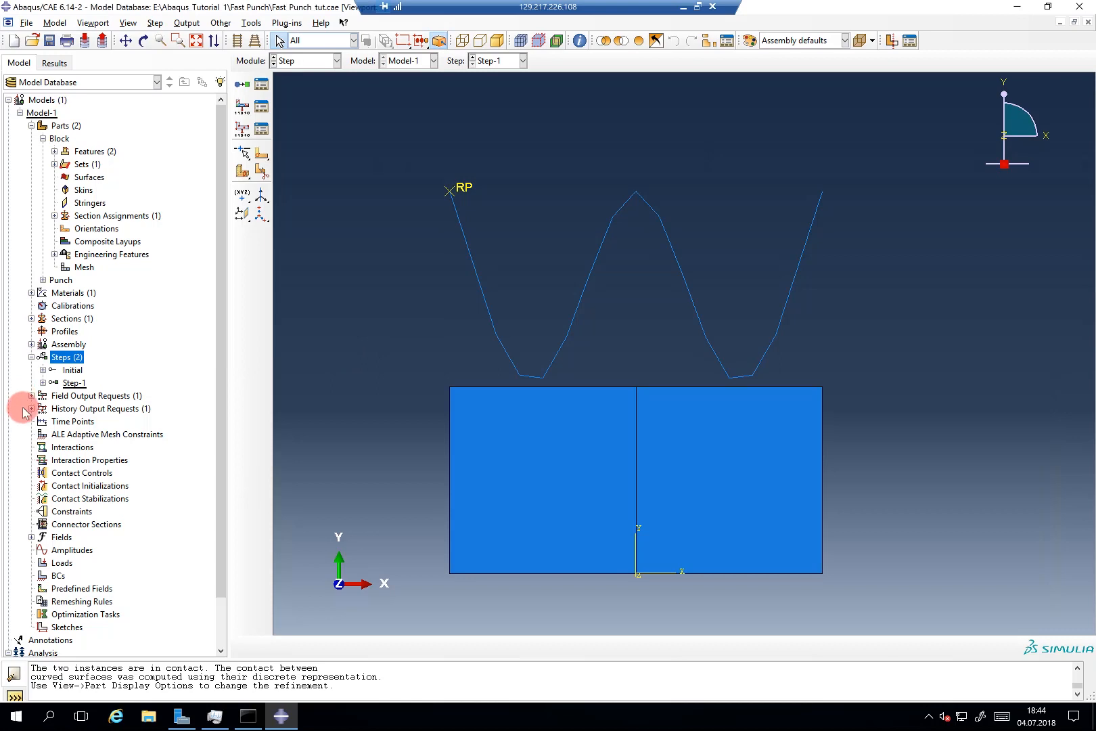
Step: Start a surface-to-surface explicit contact with the punch profile as the first surface
{"action": "double_click", "coordinate": [67, 447]}
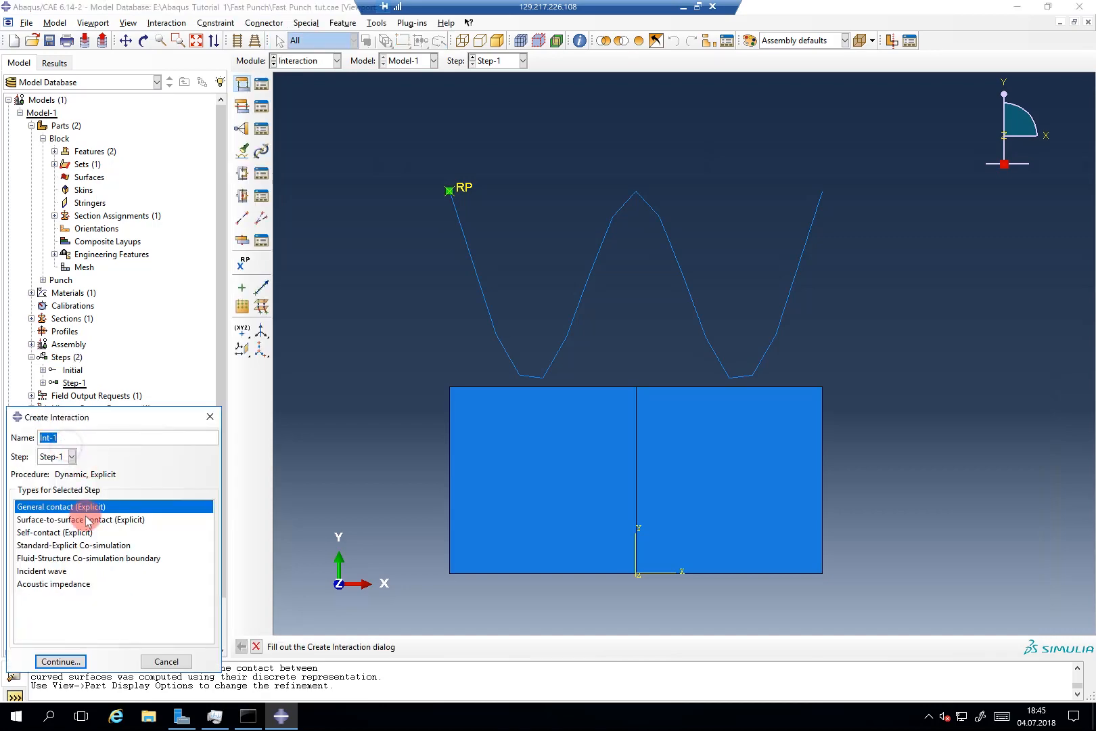
{"action": "left_click_drag", "start_coordinate": [105, 417], "coordinate": [188, 262]}
{"action": "left_click", "coordinate": [184, 366]}
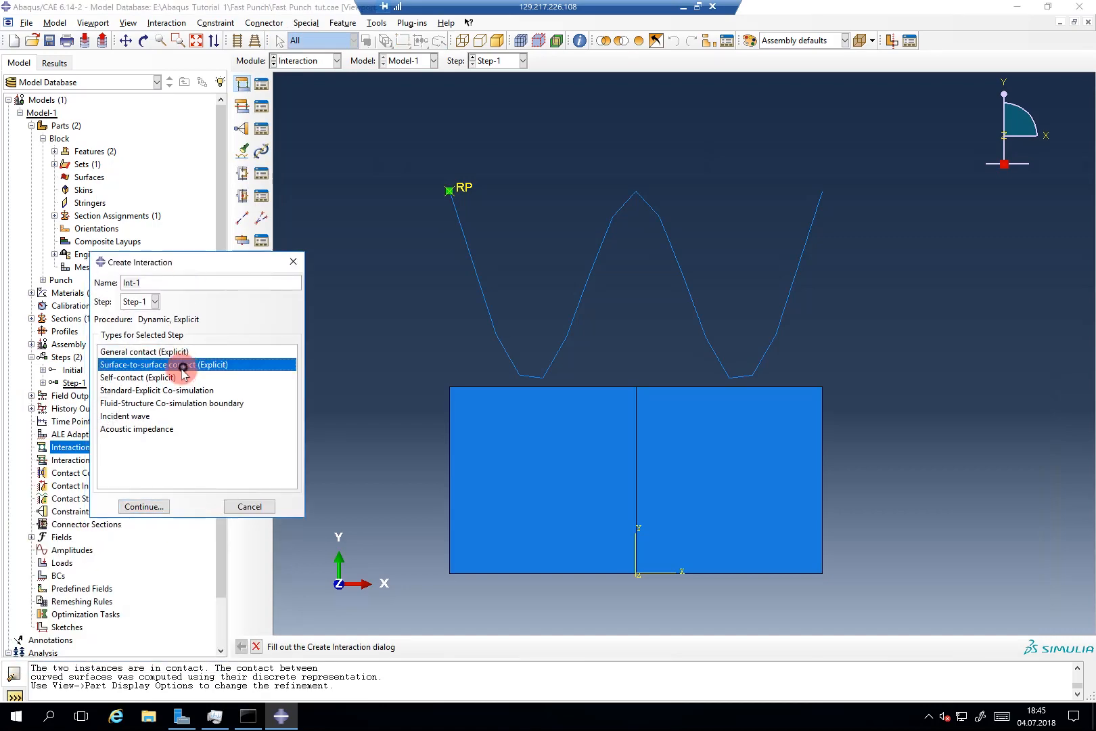
{"action": "left_click", "coordinate": [156, 506]}
{"action": "left_click", "coordinate": [565, 342]}
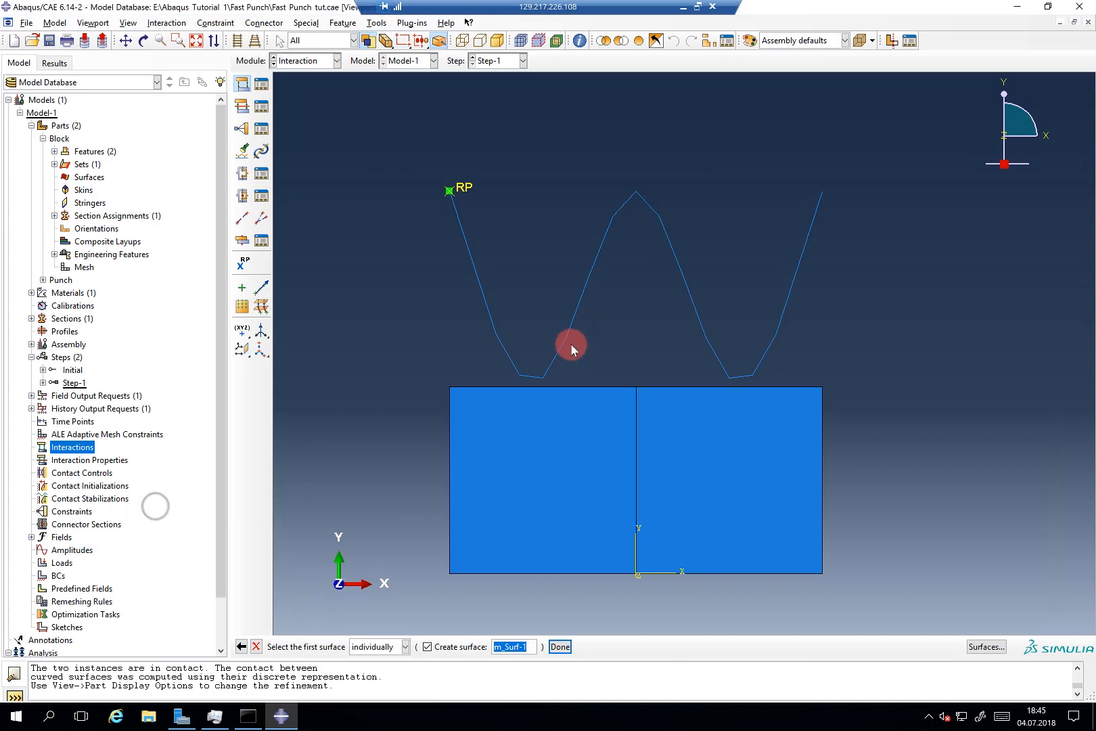
{"action": "left_click", "coordinate": [562, 339]}
{"action": "middle_click", "coordinate": [424, 328]}
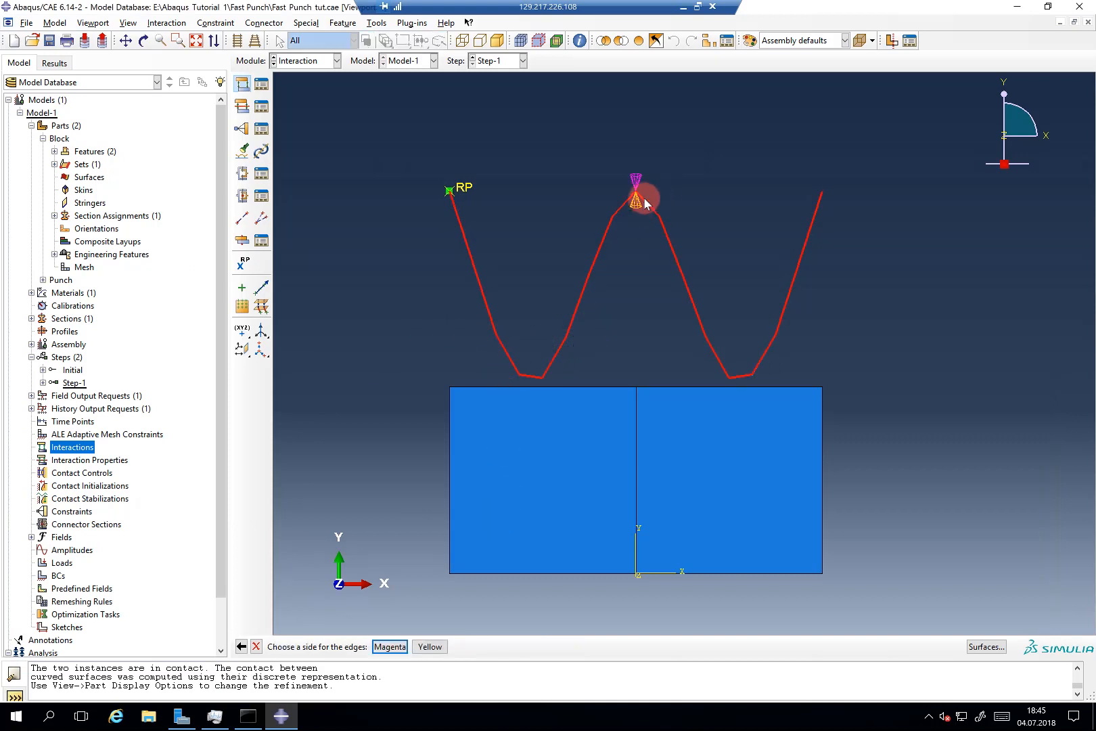
{"action": "left_click", "coordinate": [444, 646]}
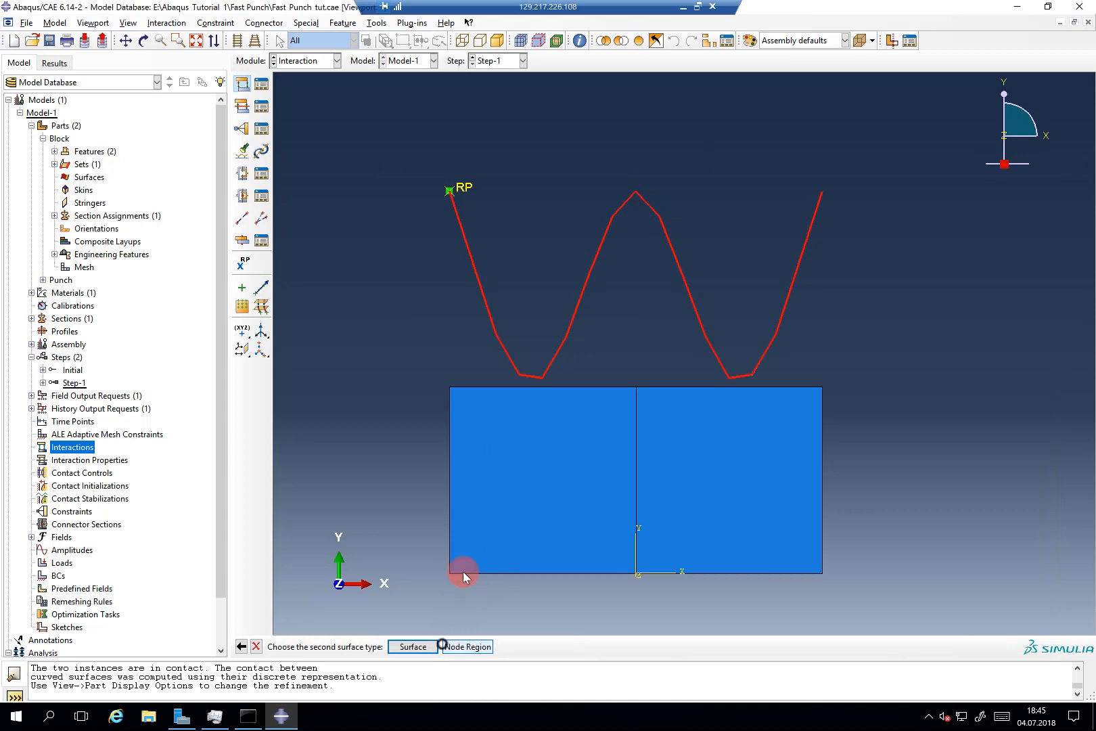
Step: Pick both block top edges as the second contact surface
{"action": "left_click", "coordinate": [429, 646]}
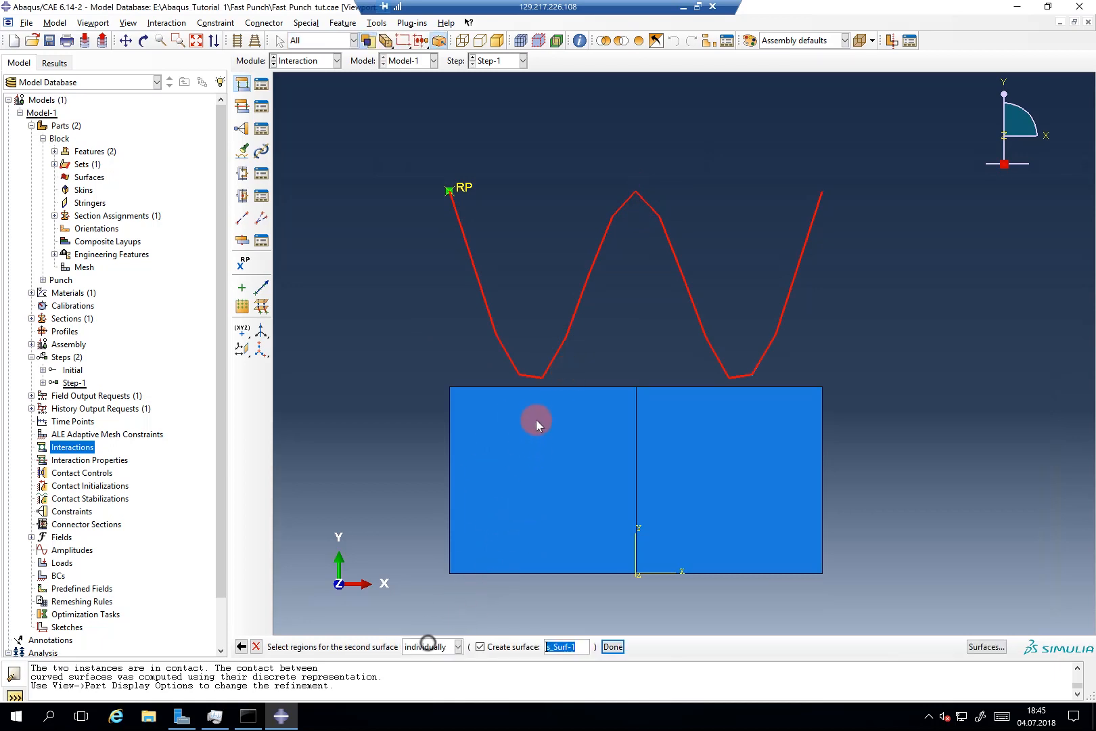
{"action": "left_click", "coordinate": [545, 390]}
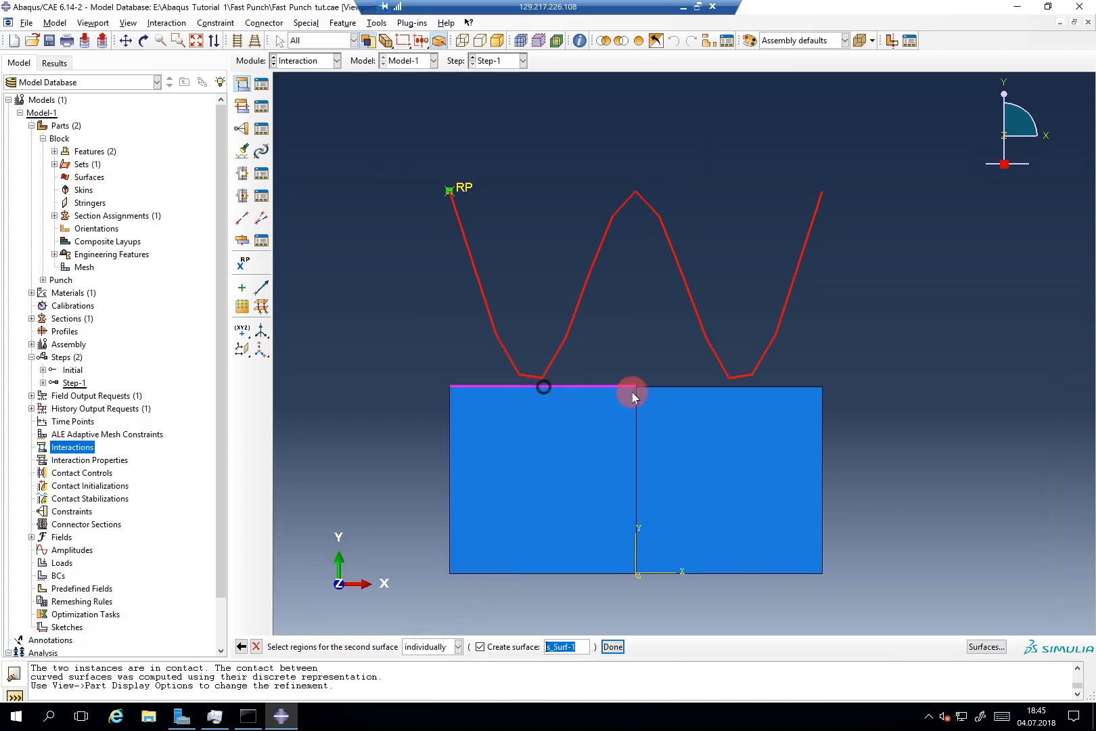
{"action": "left_click", "coordinate": [648, 388], "text": "shift"}
{"action": "middle_click", "coordinate": [853, 442]}
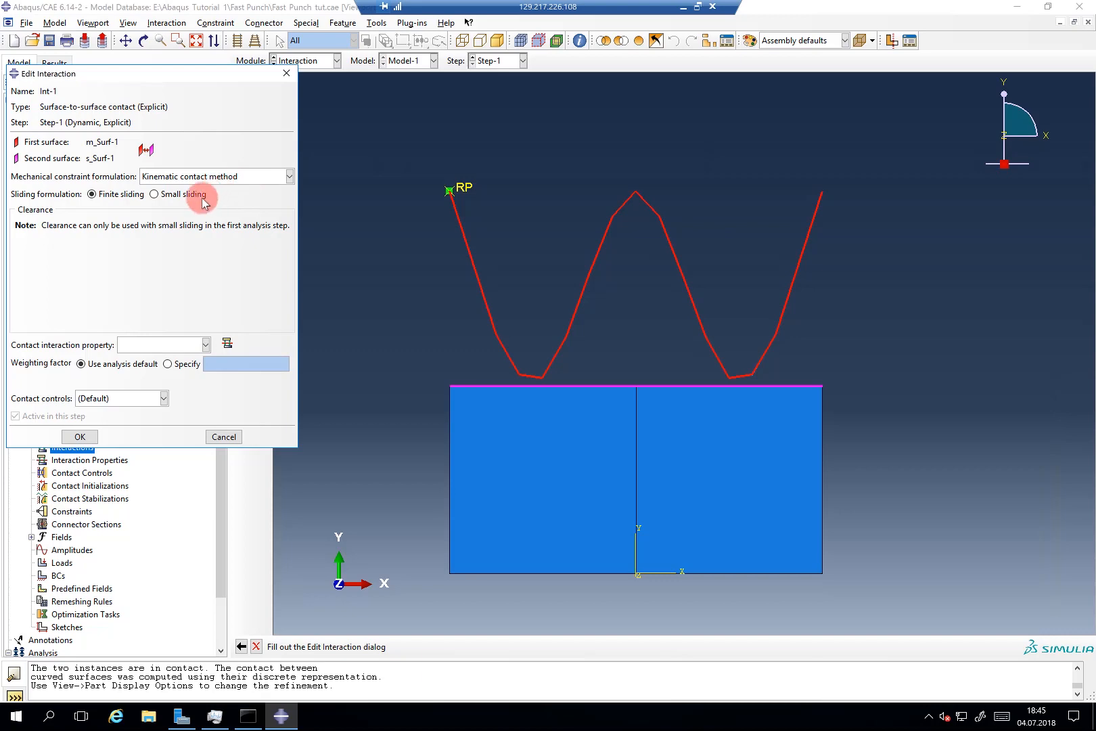
Step: Create contact property IntProp-1 with frictionless tangential and hard normal behaviour, then finish Int-1
{"action": "left_click_drag", "start_coordinate": [234, 69], "coordinate": [530, 107]}
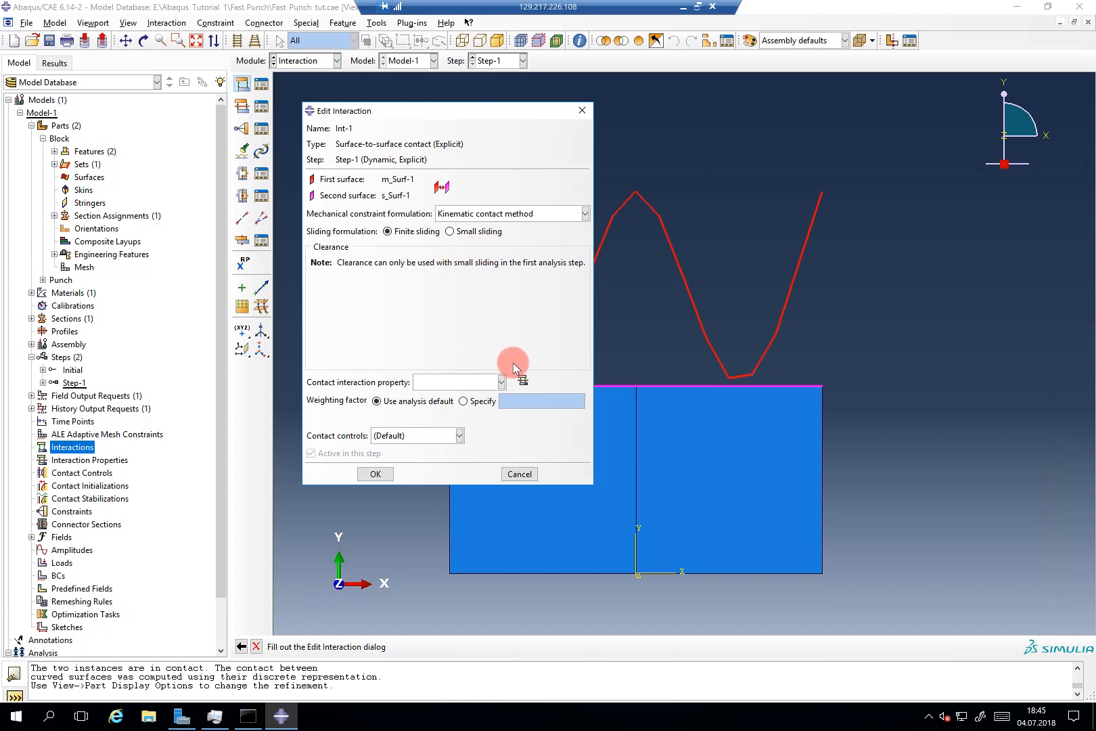
{"action": "left_click", "coordinate": [521, 381]}
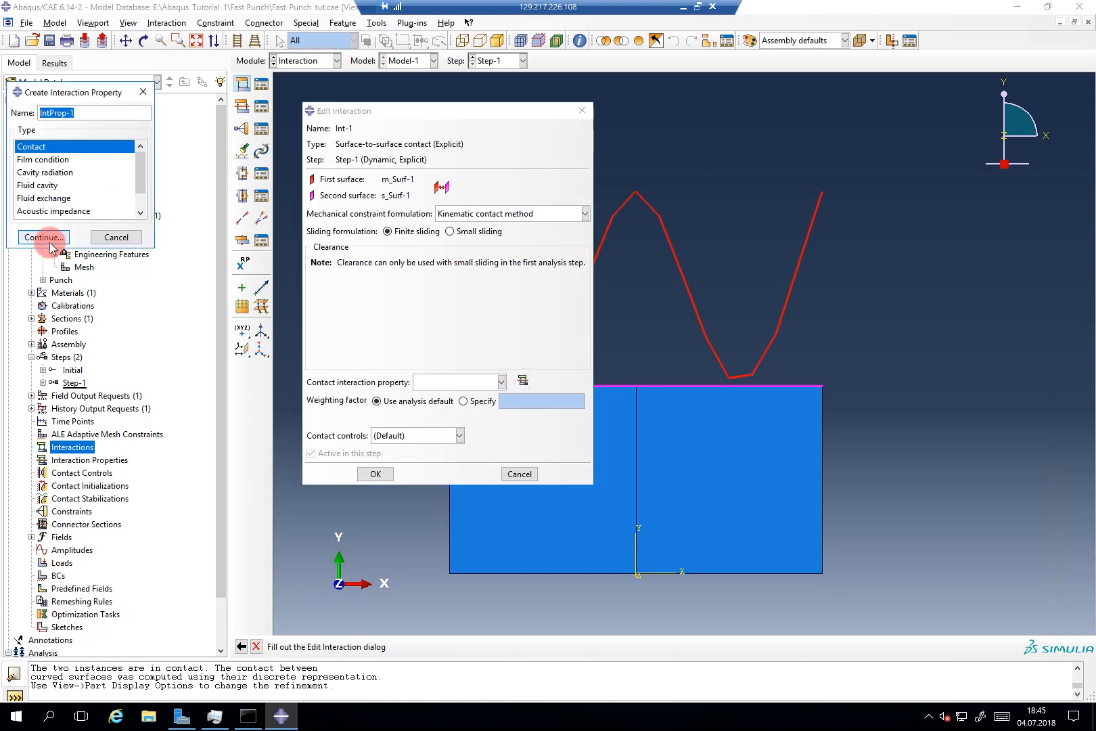
{"action": "left_click", "coordinate": [52, 238]}
{"action": "left_click_drag", "start_coordinate": [250, 119], "coordinate": [592, 109]}
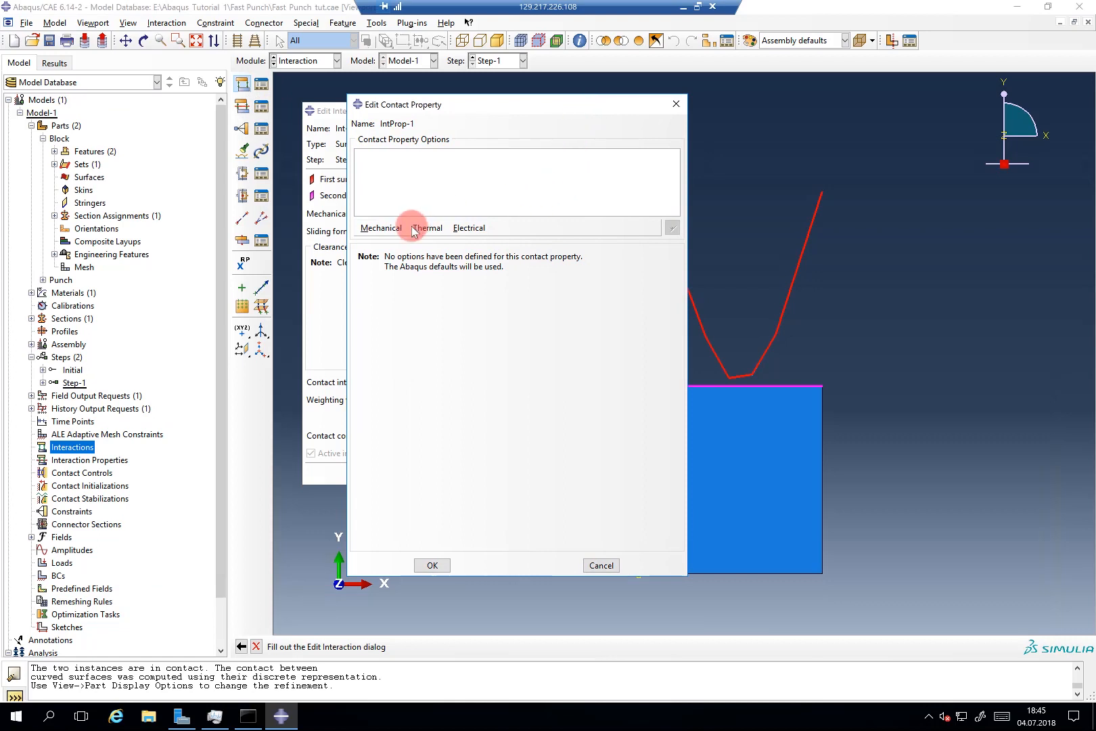
{"action": "left_click", "coordinate": [383, 228]}
{"action": "left_click", "coordinate": [388, 243]}
{"action": "left_click", "coordinate": [380, 227]}
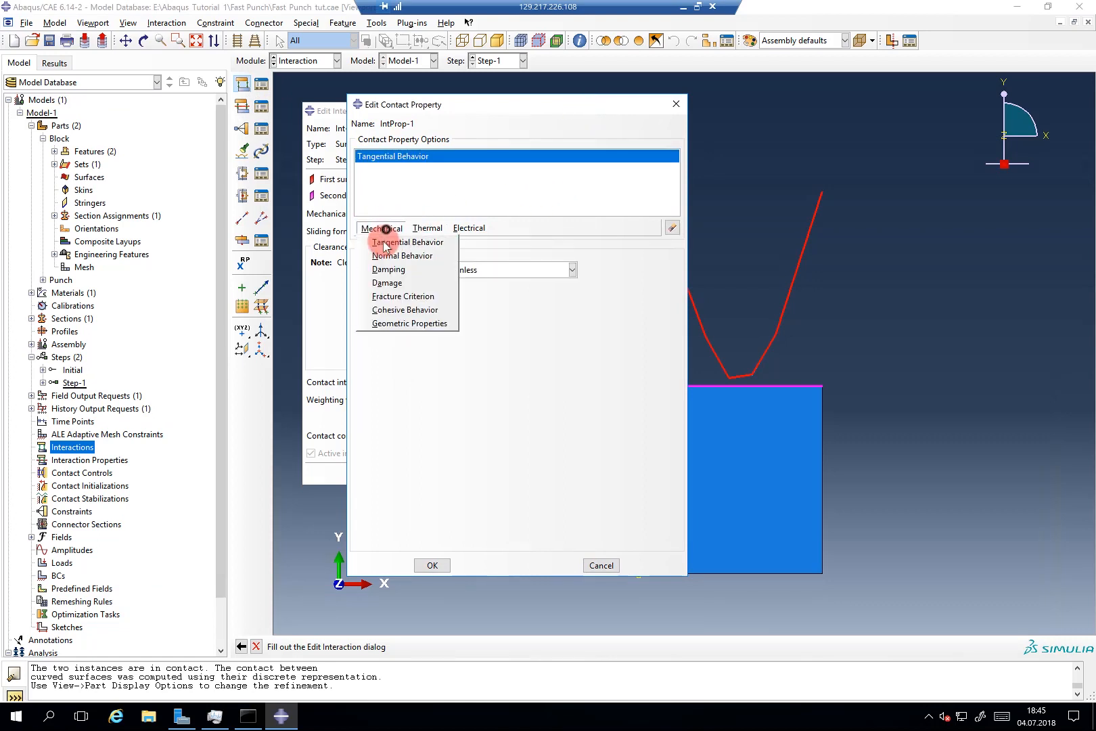
{"action": "left_click", "coordinate": [400, 255]}
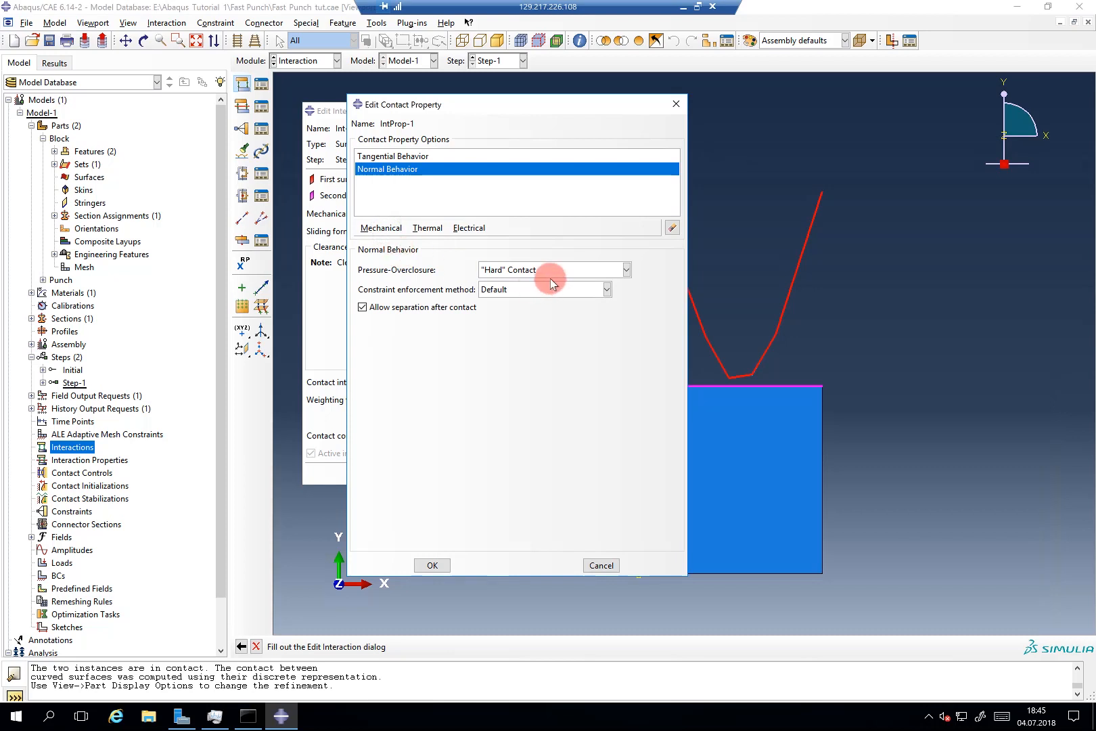
{"action": "left_click", "coordinate": [392, 156]}
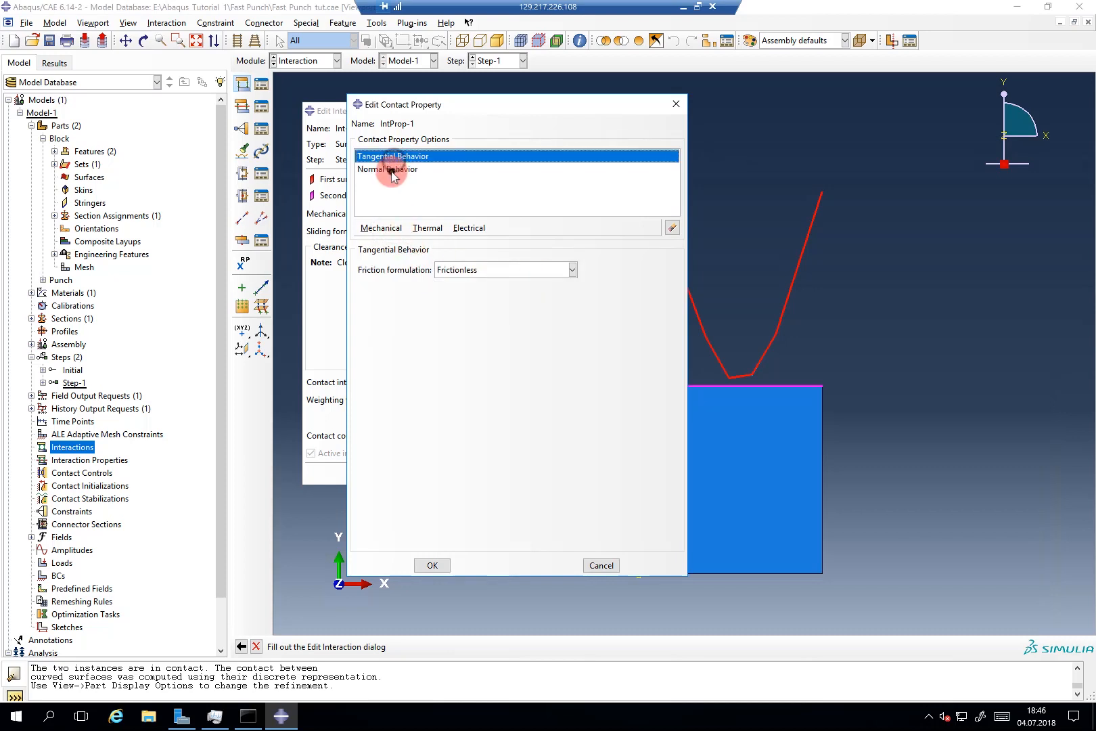
{"action": "left_click", "coordinate": [392, 168]}
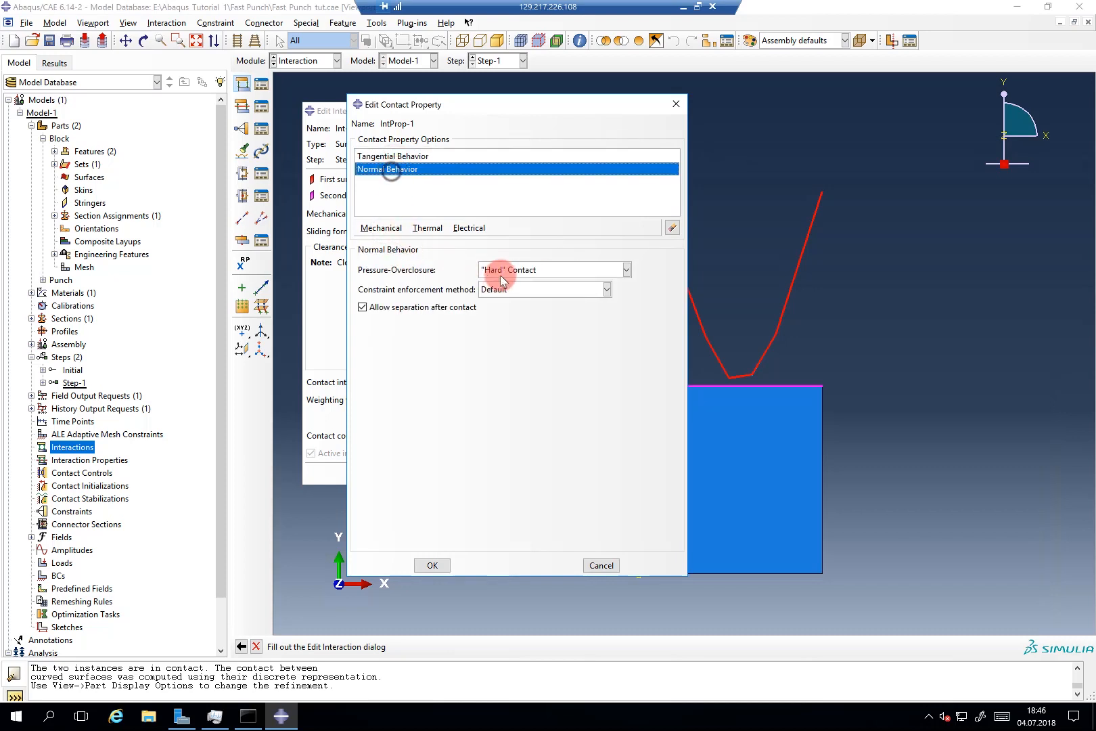
{"action": "left_click", "coordinate": [439, 568]}
{"action": "left_click", "coordinate": [377, 474]}
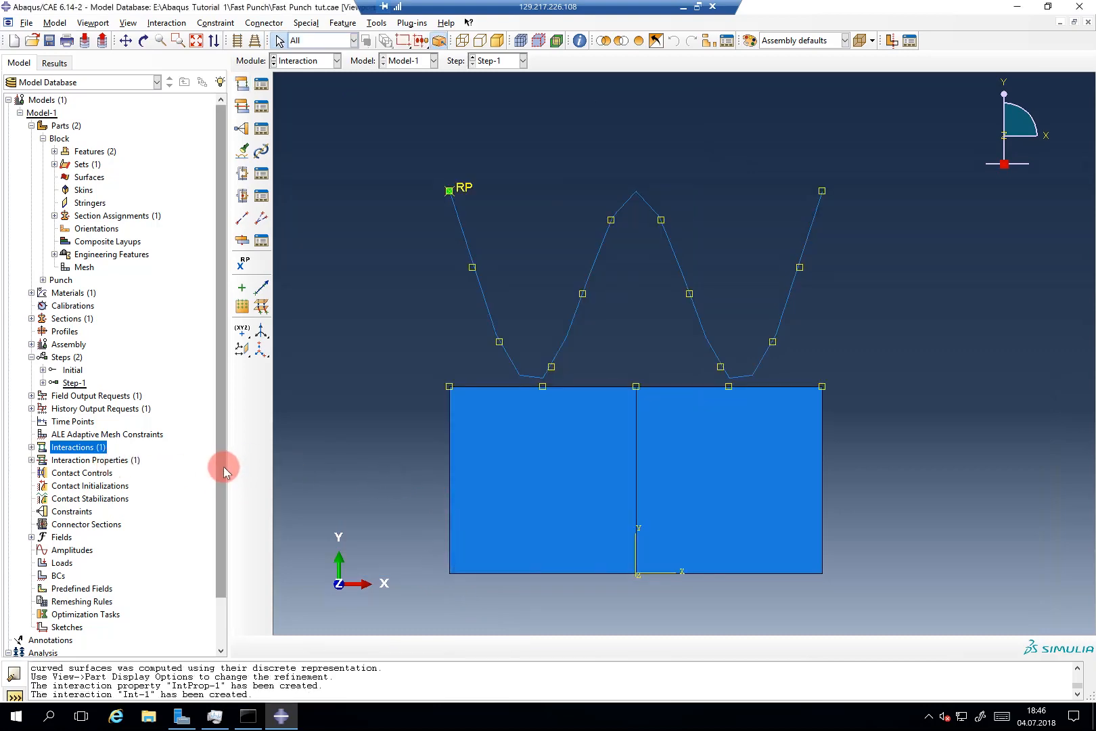
Step: Create encastre boundary condition BC-1 on both bottom edges of the block
{"action": "left_click_drag", "start_coordinate": [223, 467], "coordinate": [221, 512]}
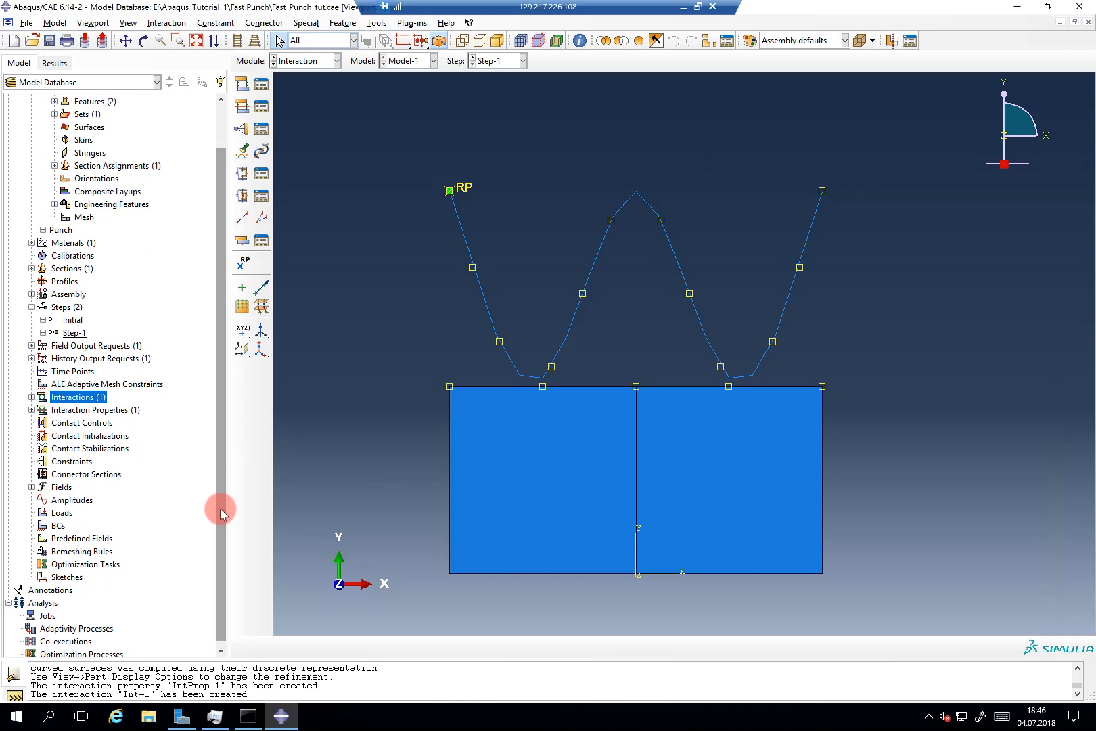
{"action": "double_click", "coordinate": [58, 525]}
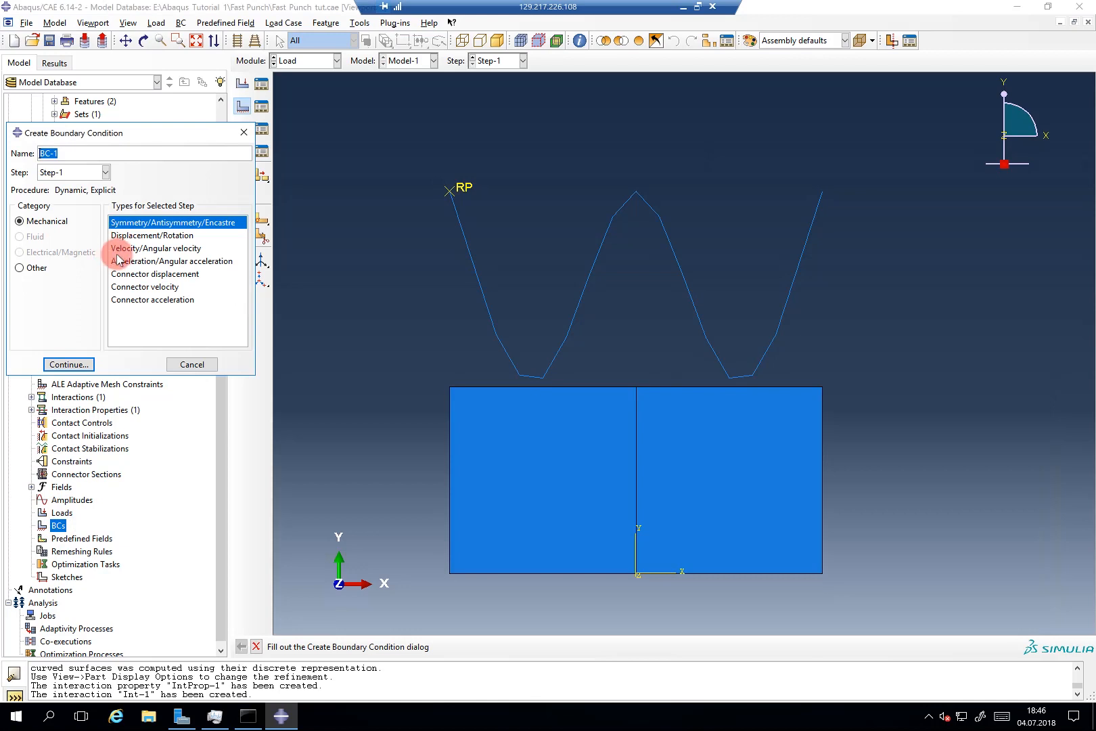
{"action": "left_click", "coordinate": [88, 364]}
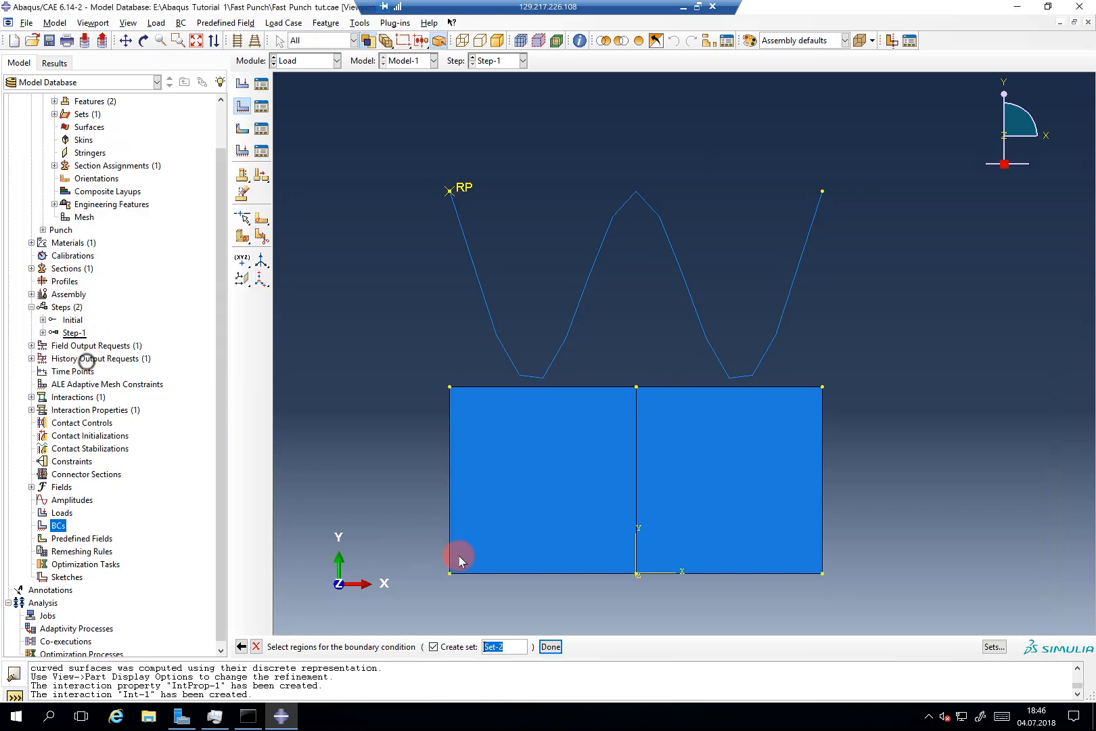
{"action": "left_click", "coordinate": [491, 573]}
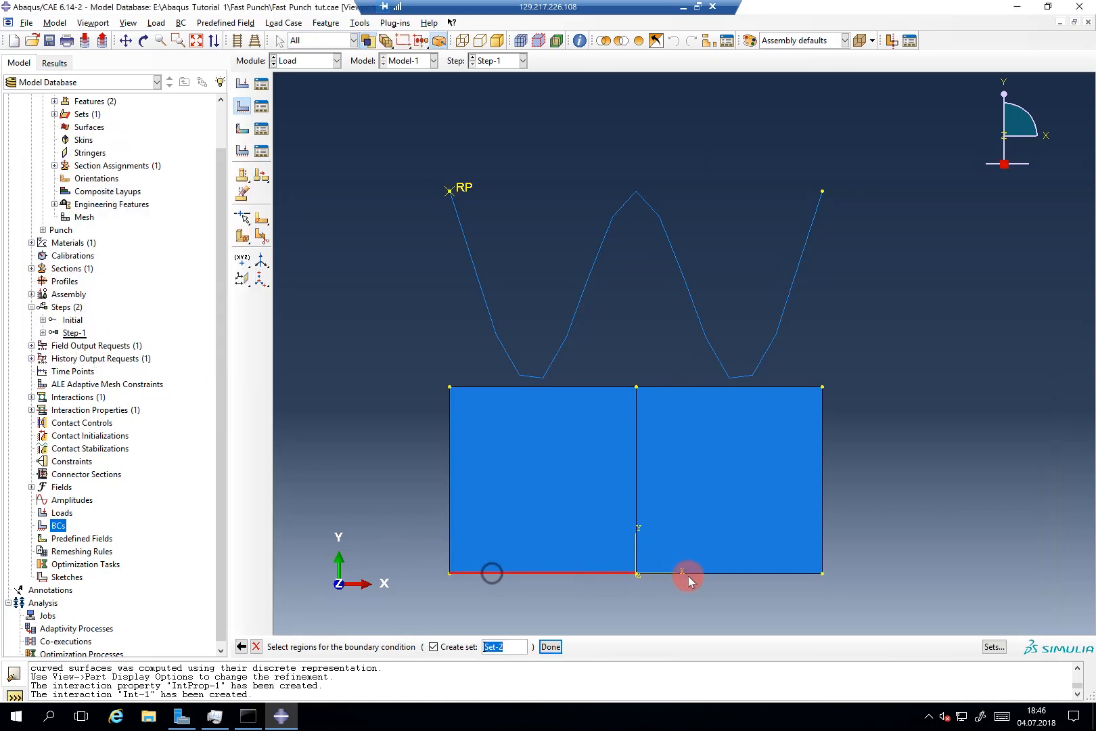
{"action": "left_click", "coordinate": [693, 572], "text": "shift"}
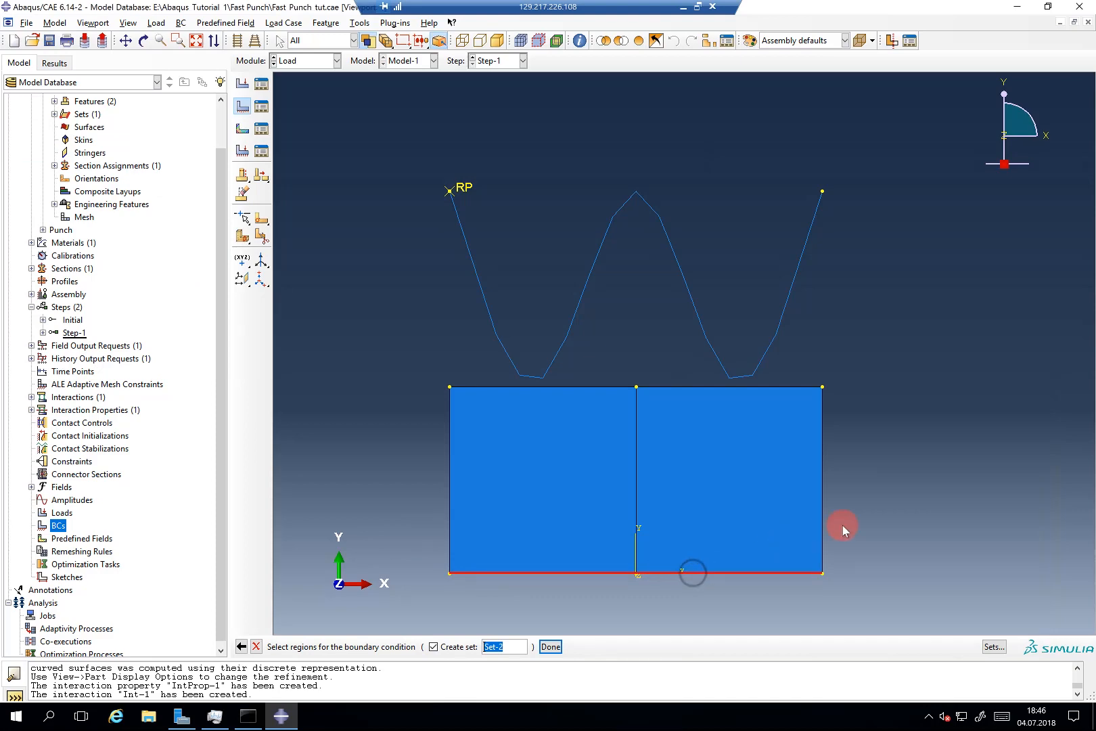
{"action": "middle_click", "coordinate": [842, 525]}
{"action": "left_click", "coordinate": [44, 367]}
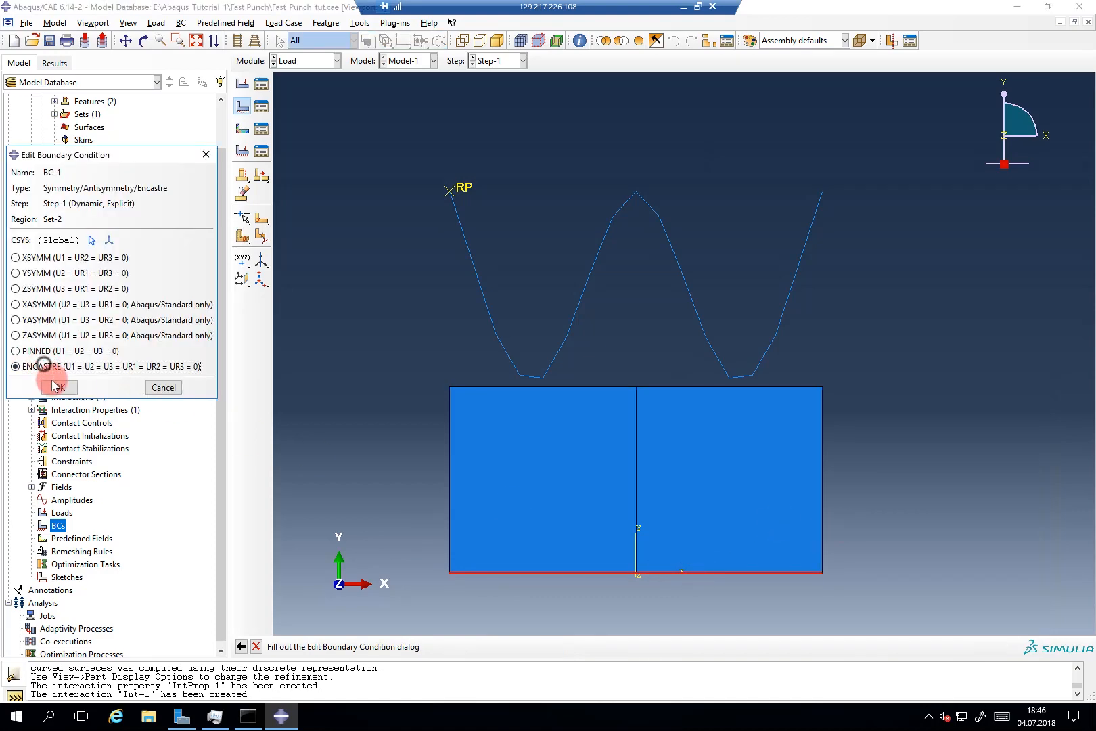
{"action": "left_click", "coordinate": [59, 387]}
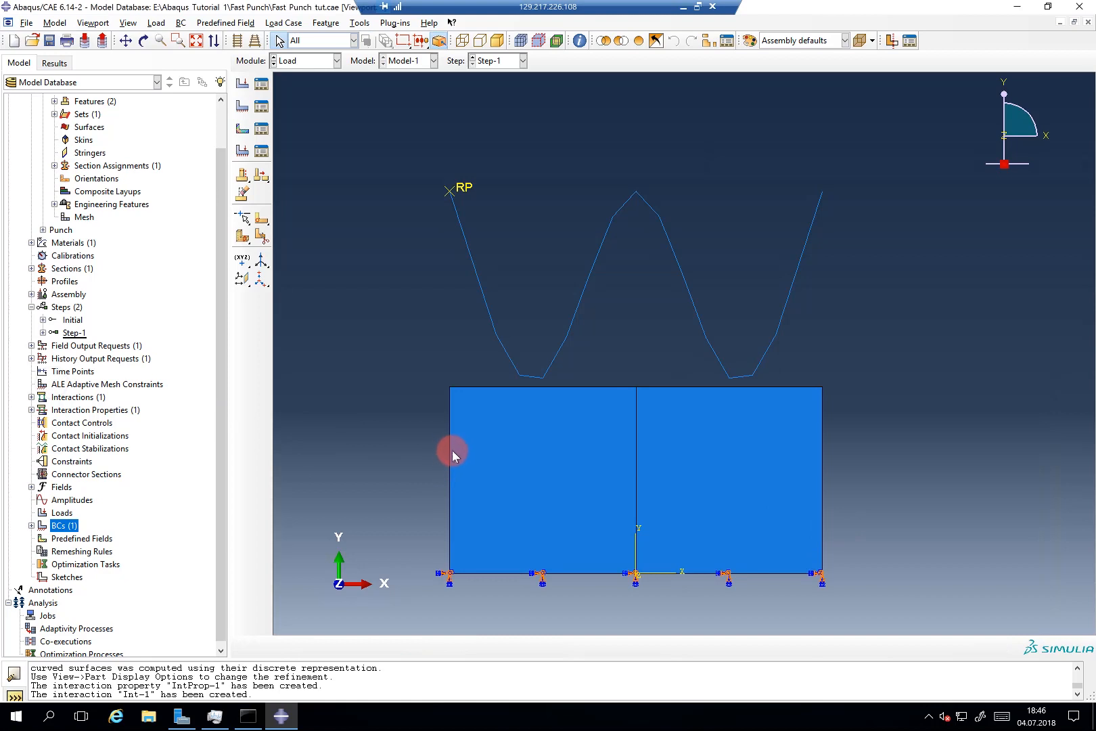
Step: Open BC-1 from the model tree, try reselecting its region, then cancel with Esc
{"action": "left_click", "coordinate": [31, 526]}
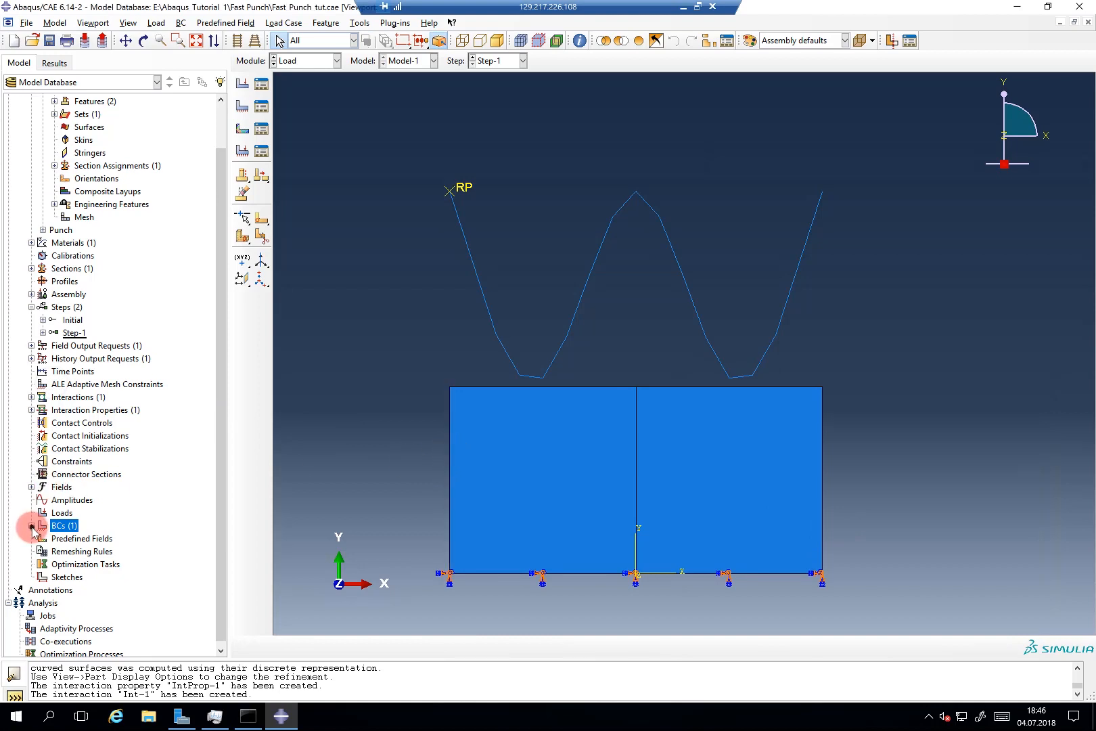
{"action": "left_click", "coordinate": [42, 538]}
{"action": "left_click", "coordinate": [54, 551]}
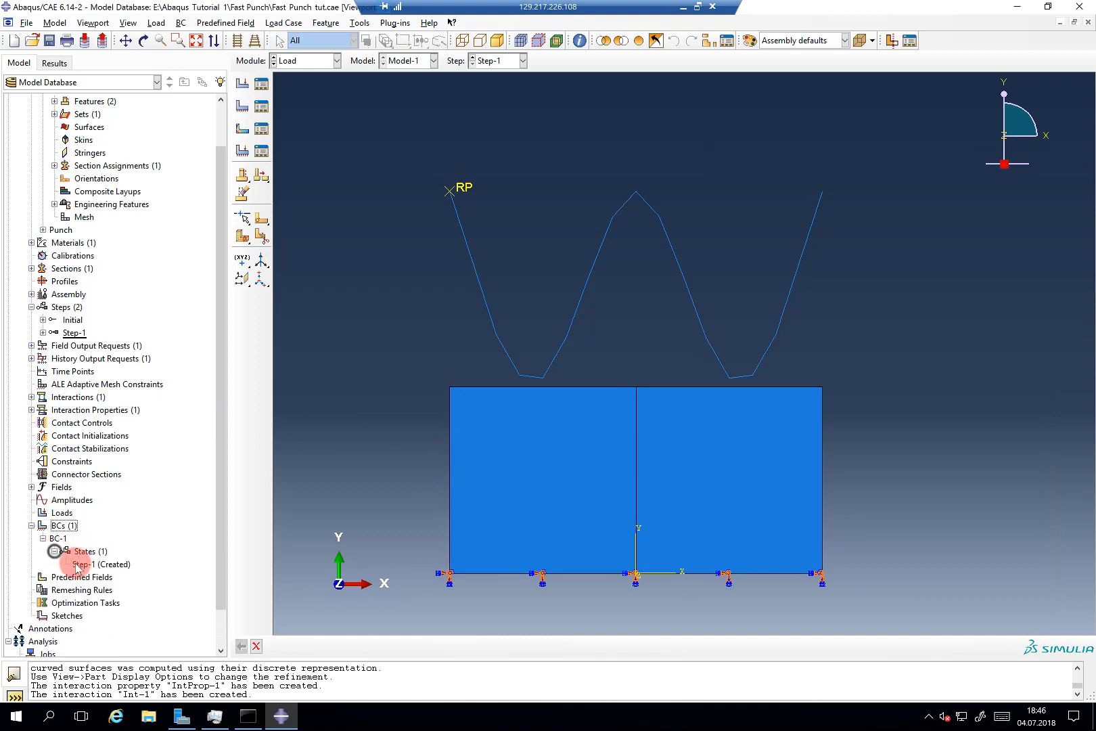
{"action": "left_click", "coordinate": [84, 564]}
{"action": "double_click", "coordinate": [85, 564]}
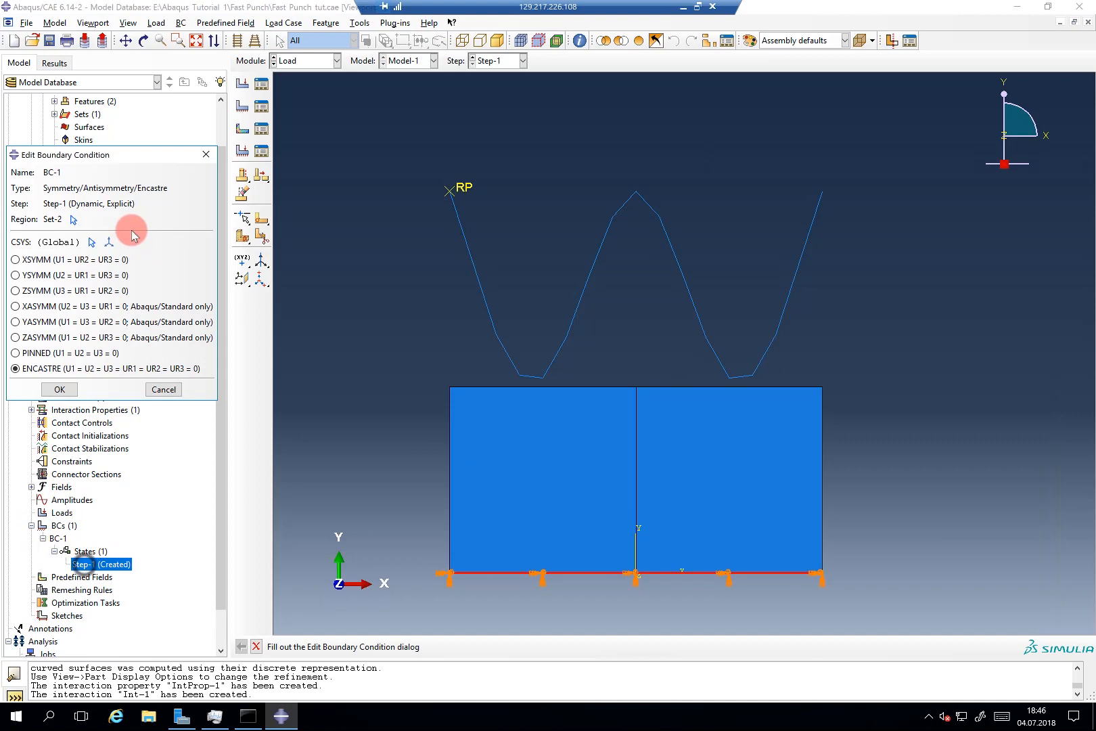
{"action": "left_click", "coordinate": [72, 219]}
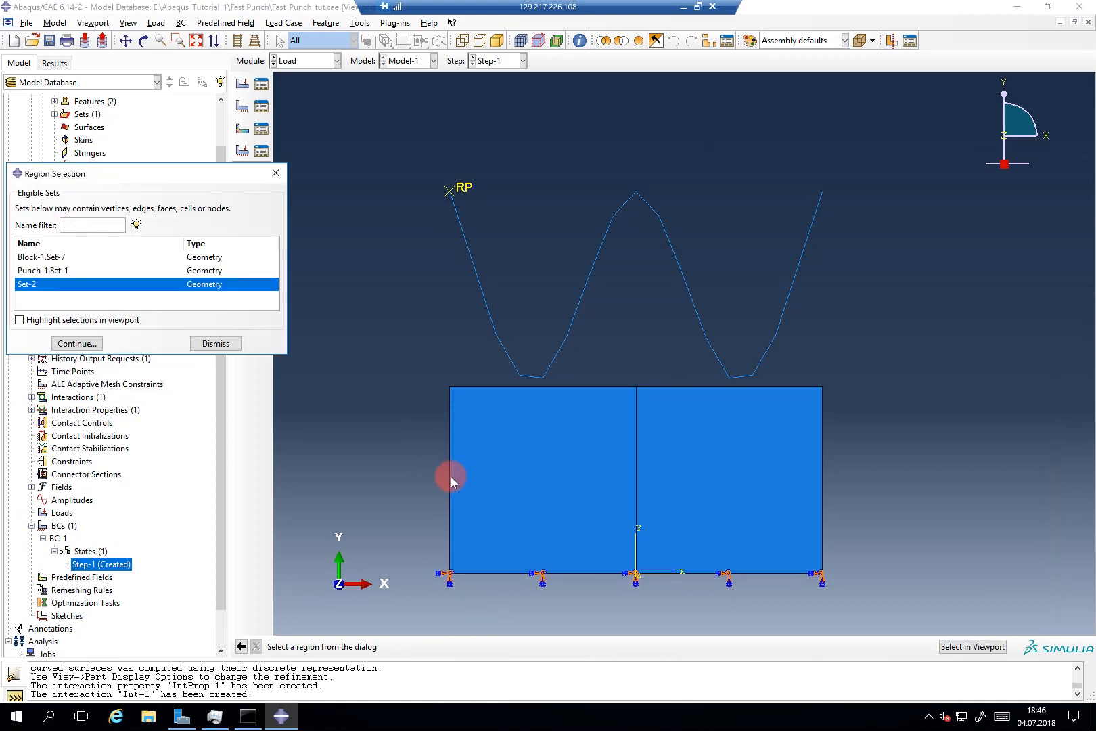
{"action": "left_click", "coordinate": [215, 344]}
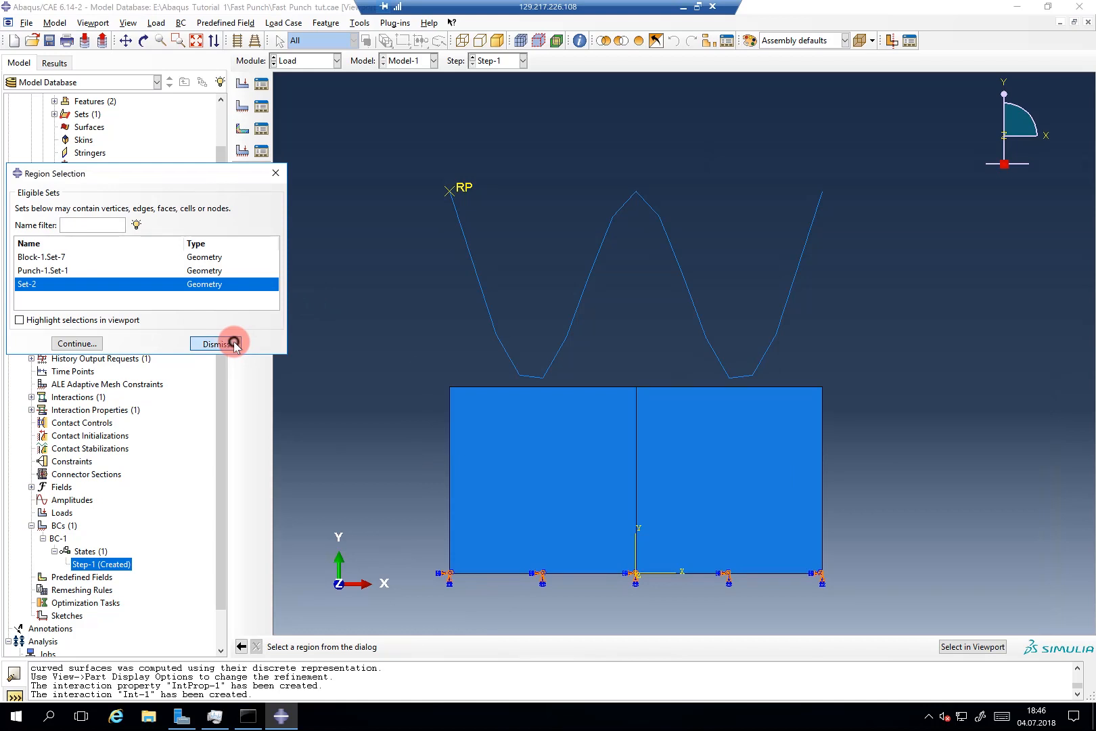
{"action": "left_click", "coordinate": [450, 509]}
{"action": "left_click", "coordinate": [820, 508]}
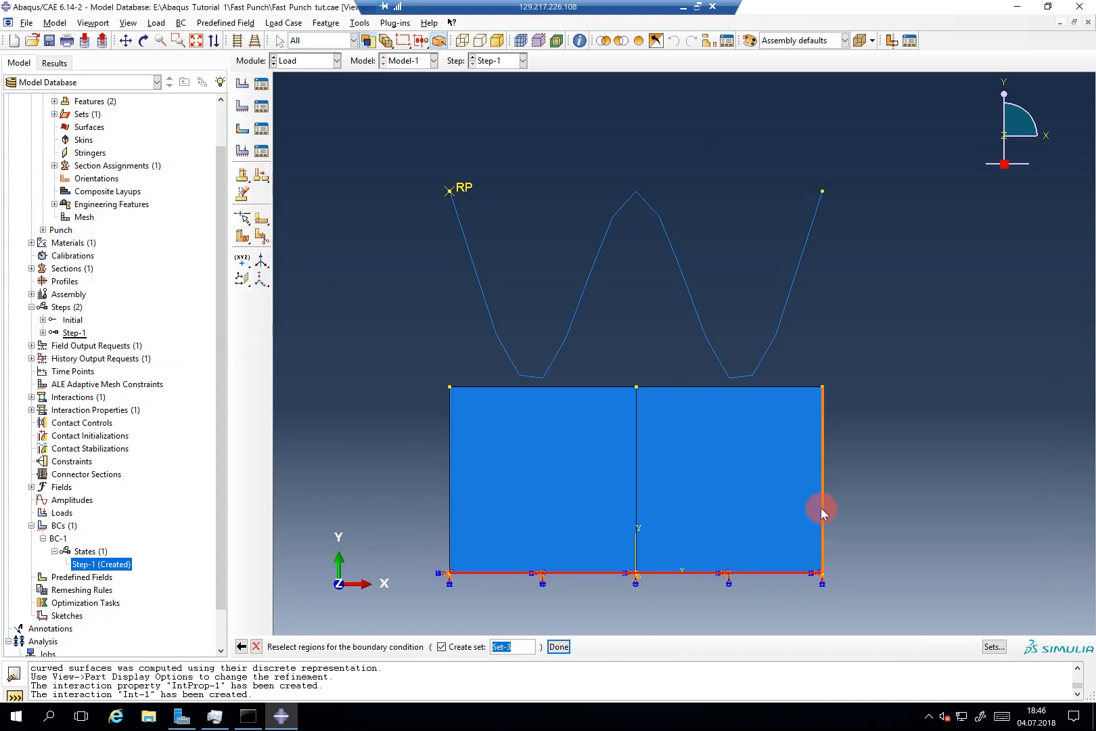
{"action": "left_click", "coordinate": [342, 496]}
{"action": "key", "text": "Escape"}
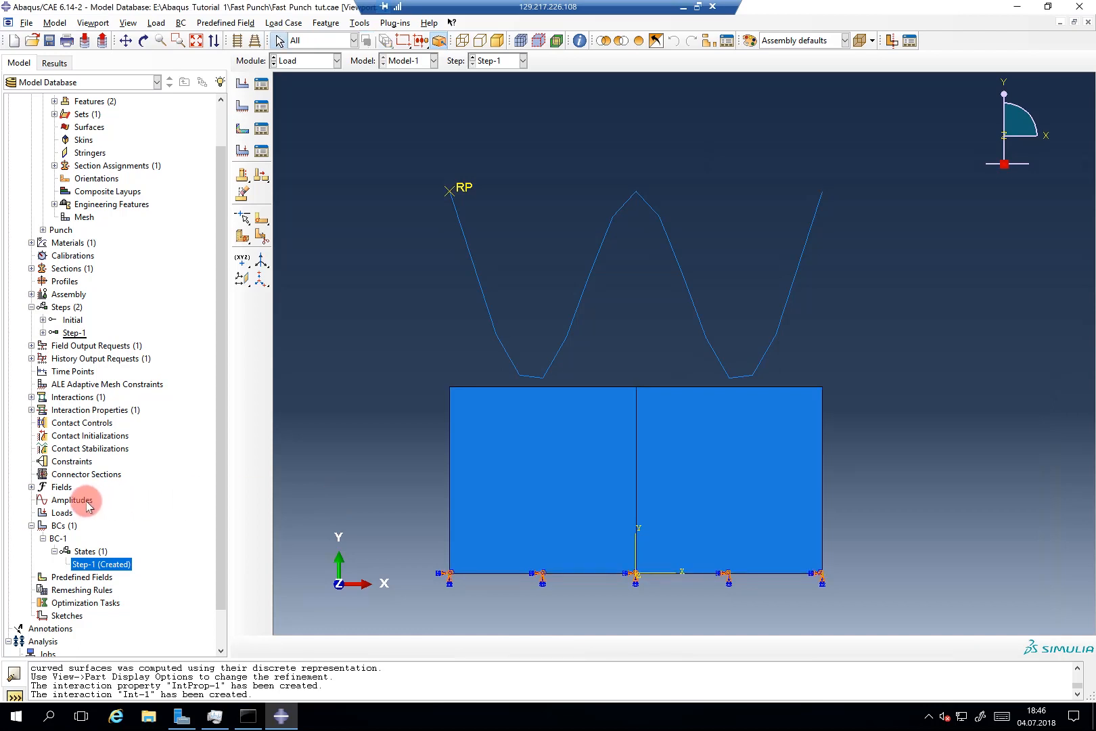
Step: Start velocity boundary condition BC-2 on the punch reference point RP
{"action": "left_click", "coordinate": [31, 525]}
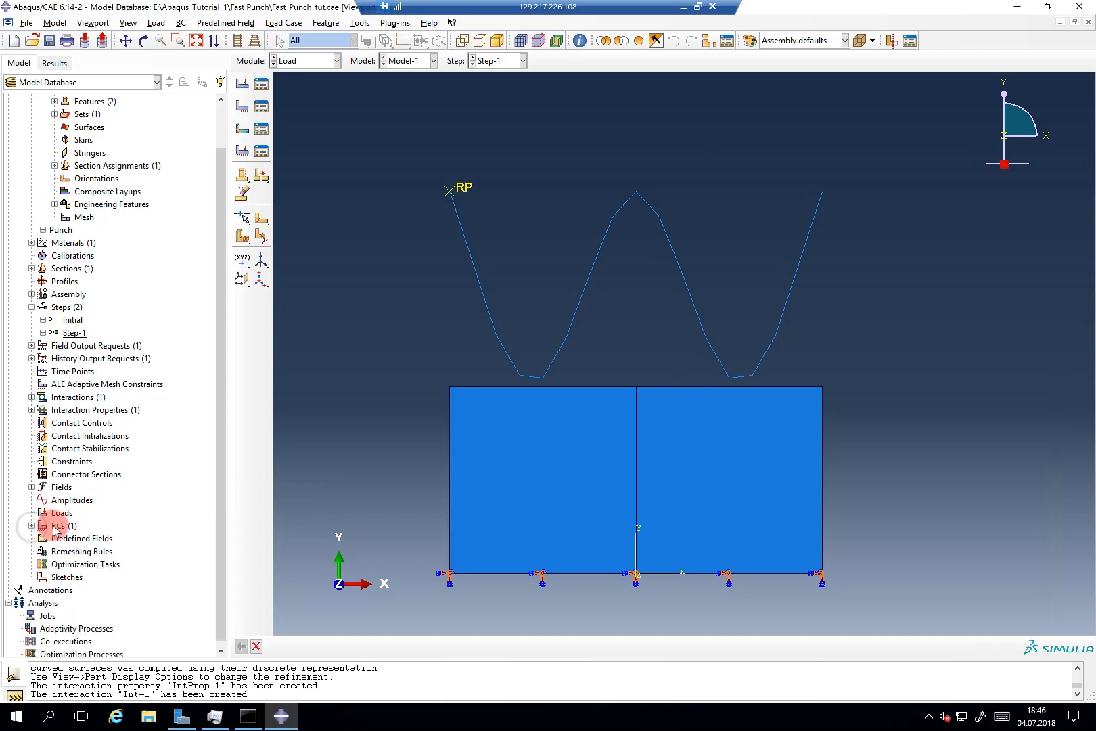
{"action": "double_click", "coordinate": [56, 526]}
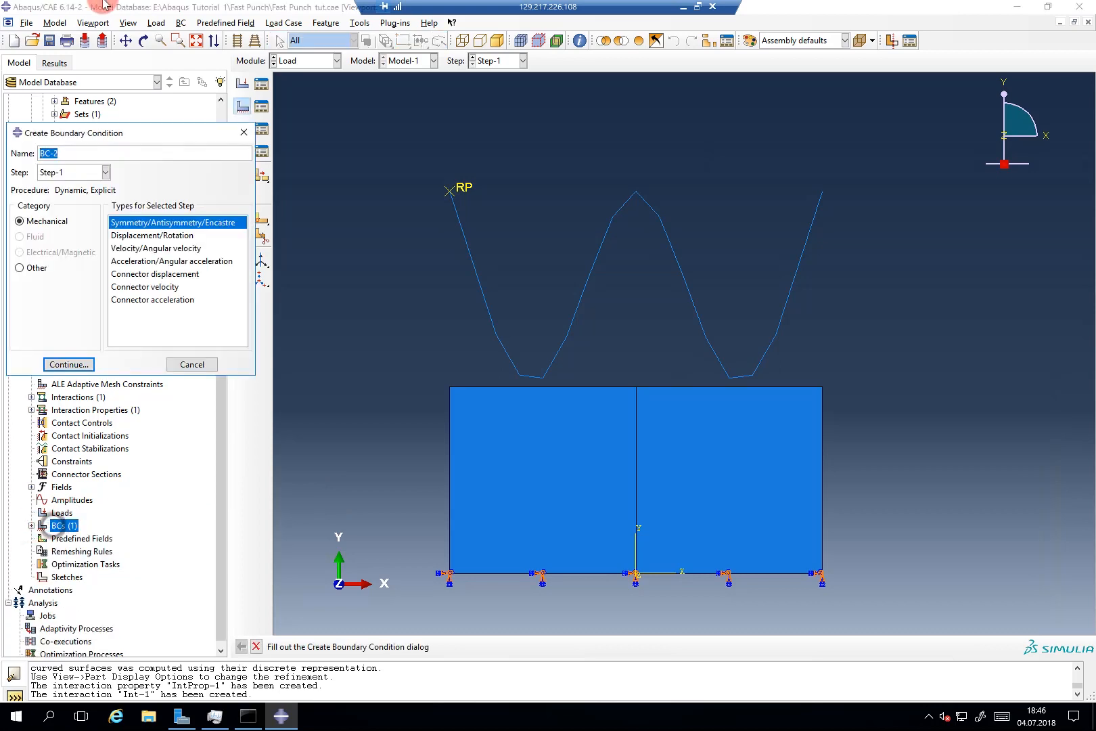
{"action": "left_click", "coordinate": [159, 247]}
{"action": "left_click", "coordinate": [88, 364]}
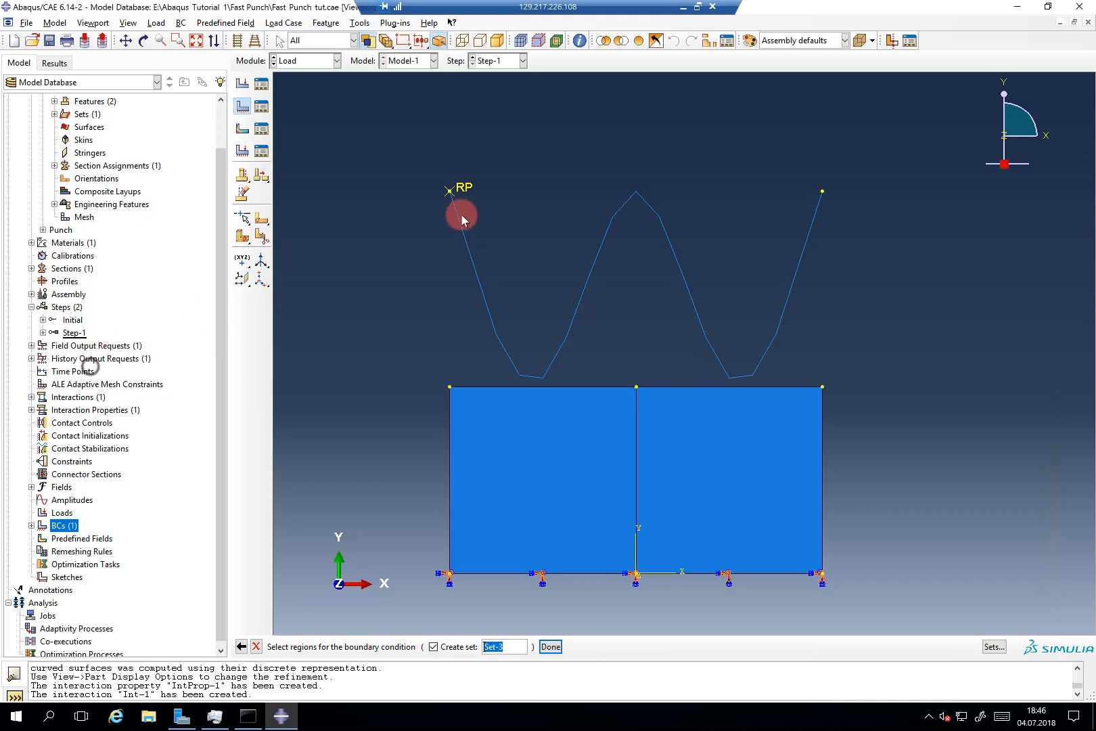
{"action": "left_click", "coordinate": [452, 189]}
{"action": "middle_click", "coordinate": [421, 211]}
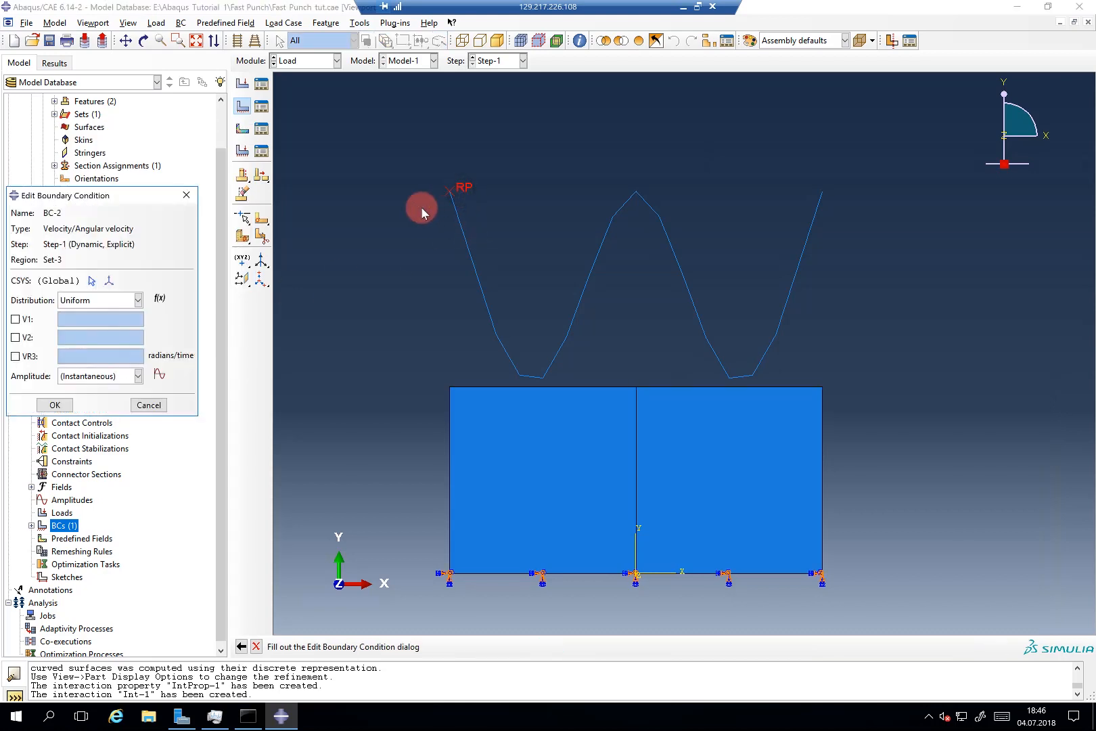
Step: Constrain V1, V2 and VR3, preparing V2 for the value -2
{"action": "left_click", "coordinate": [15, 319]}
{"action": "left_click", "coordinate": [15, 337]}
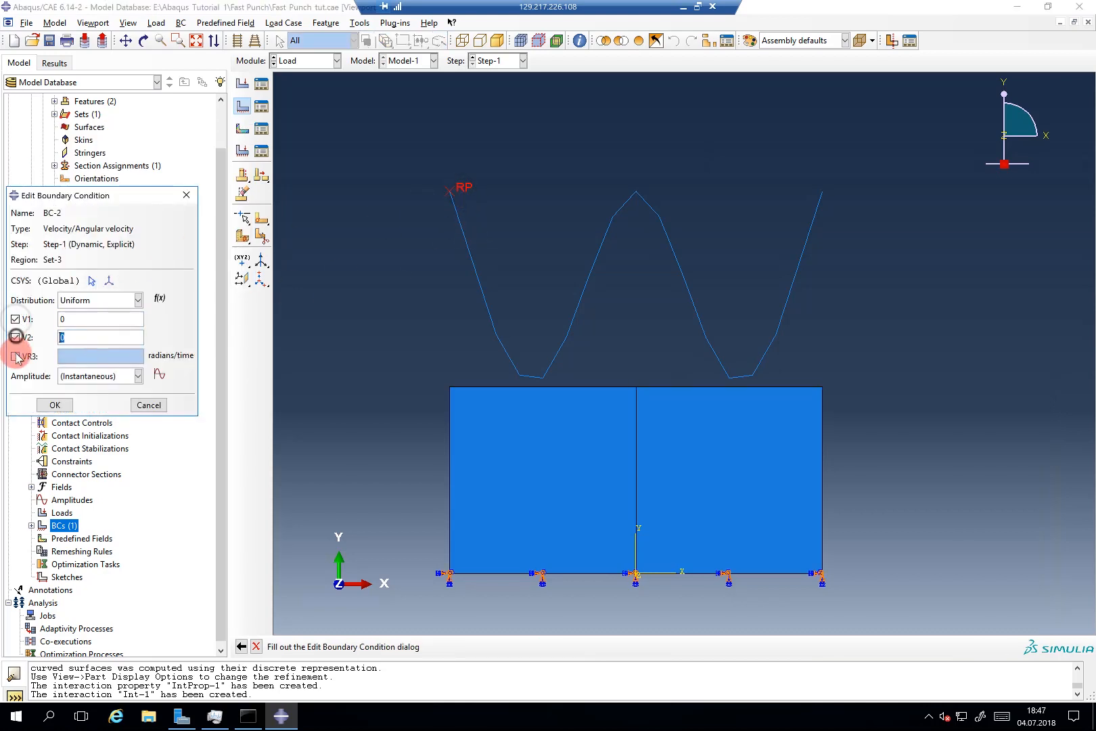
{"action": "left_click", "coordinate": [15, 356]}
{"action": "left_click", "coordinate": [60, 339]}
{"action": "left_click_drag", "start_coordinate": [60, 338], "coordinate": [73, 343]}
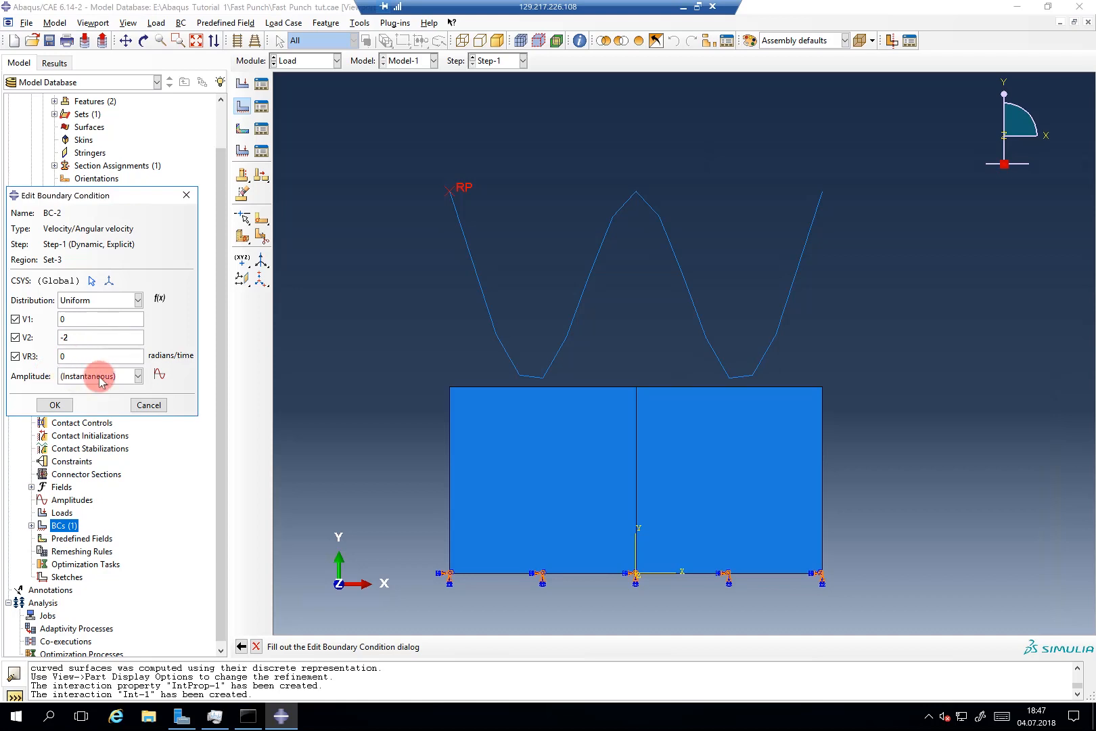
Step: Start a new smooth-step amplitude from the BC-2 dialog
{"action": "left_click", "coordinate": [161, 375]}
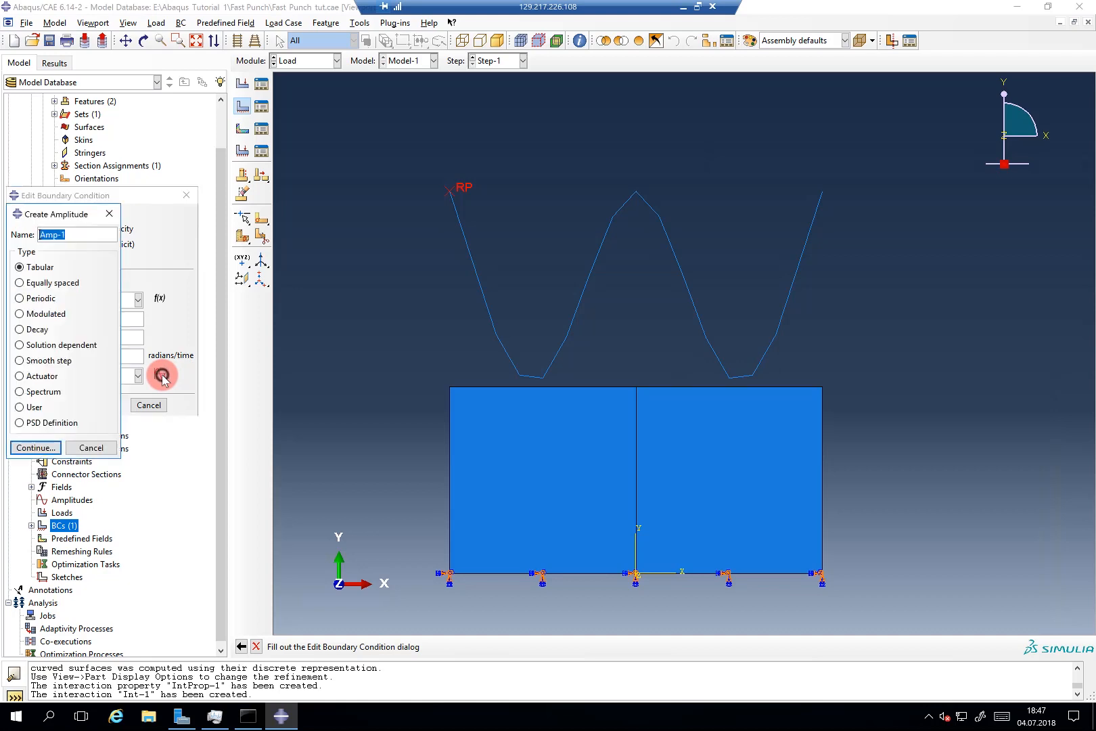
{"action": "left_click_drag", "start_coordinate": [91, 215], "coordinate": [330, 226]}
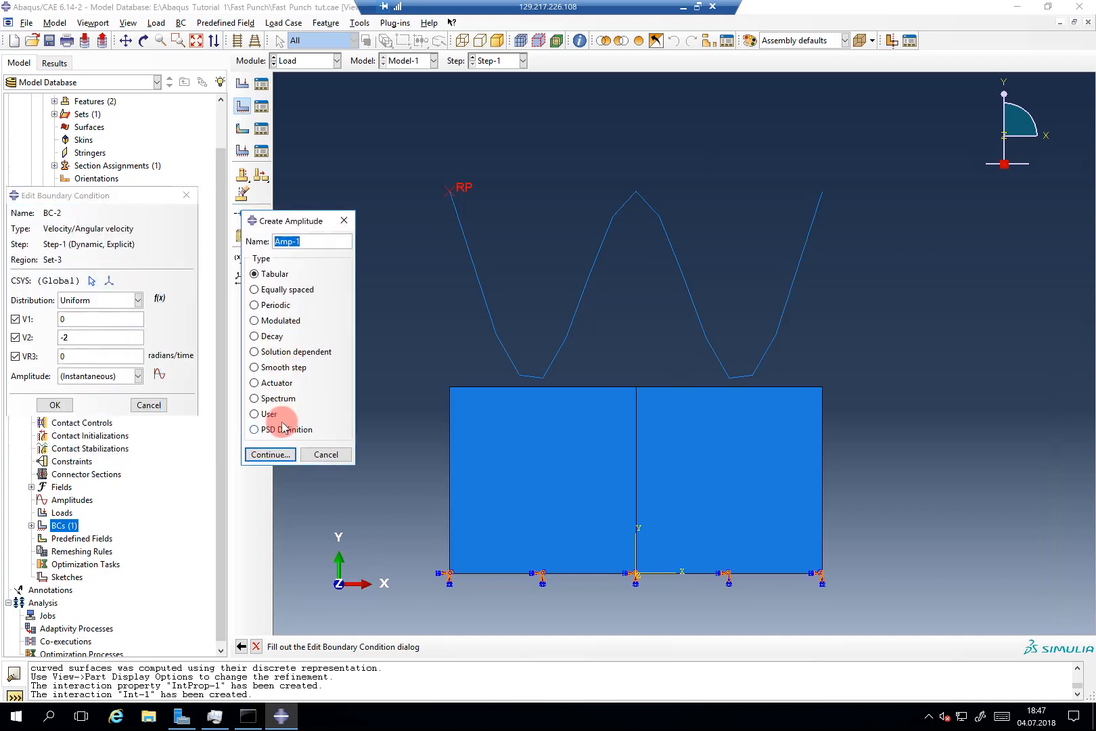
{"action": "left_click", "coordinate": [277, 367]}
{"action": "left_click", "coordinate": [271, 454]}
{"action": "left_click_drag", "start_coordinate": [127, 237], "coordinate": [339, 246]}
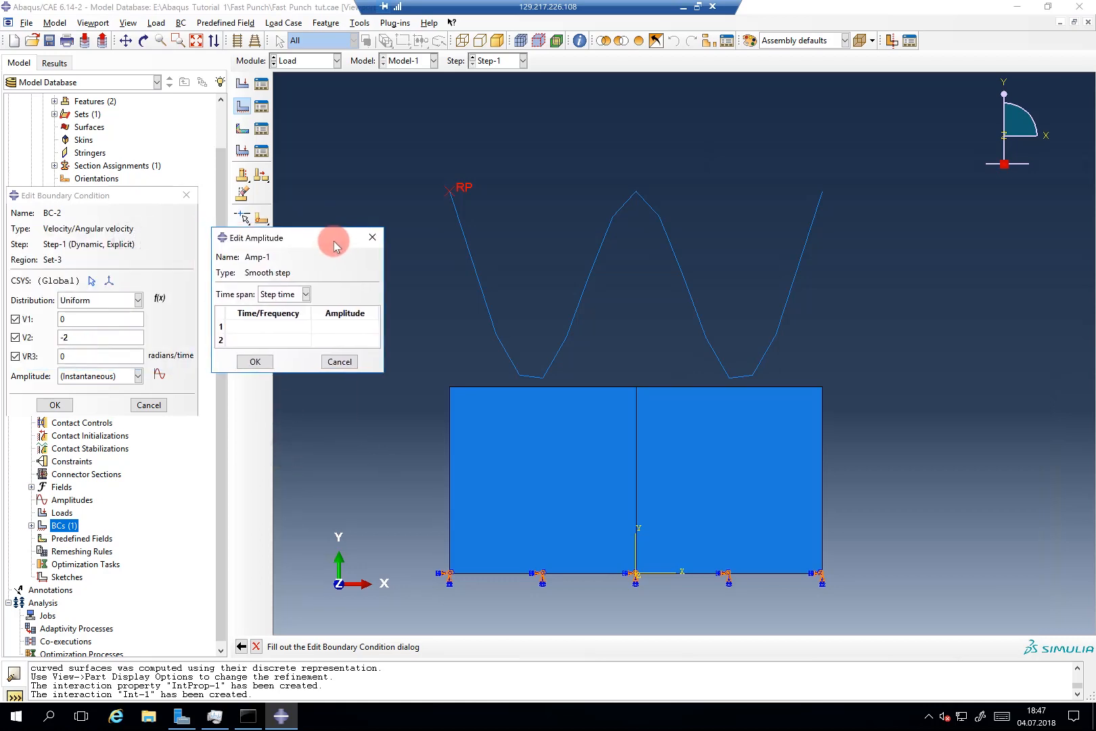
Step: Enter amplitude rows (0, 0) and (0.01, 1), save Amp-1 and confirm BC-2
{"action": "left_click", "coordinate": [268, 327]}
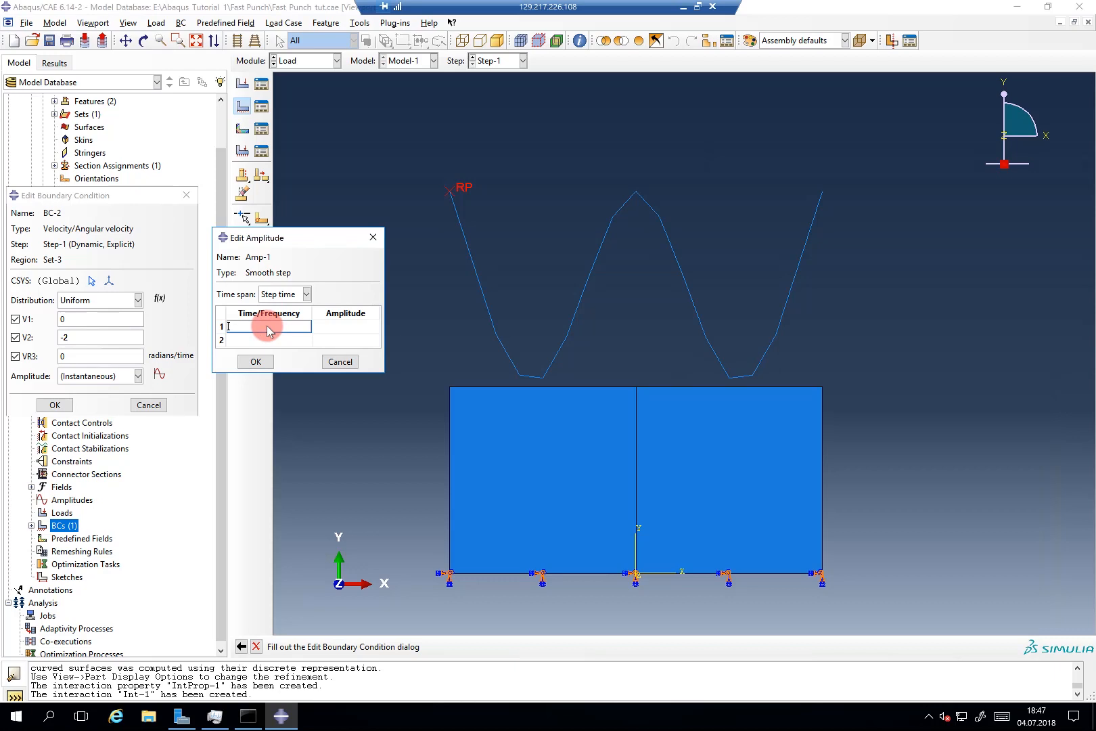
{"action": "type", "text": "0"}
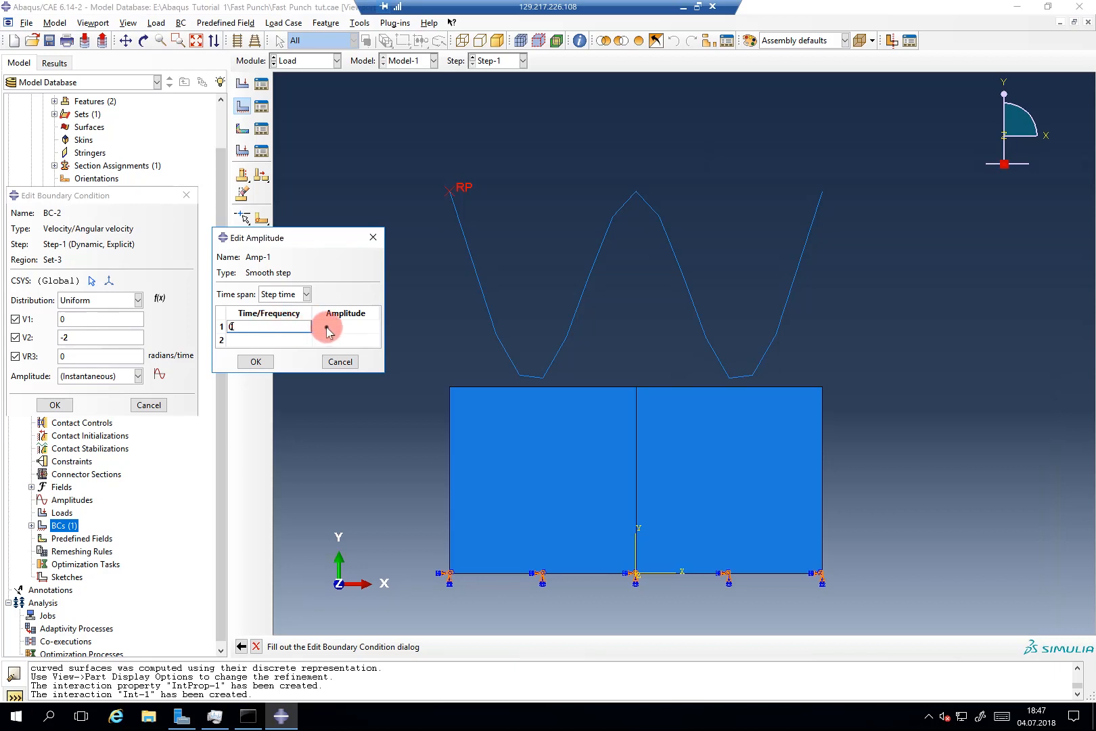
{"action": "left_click", "coordinate": [326, 329]}
{"action": "type", "text": "0"}
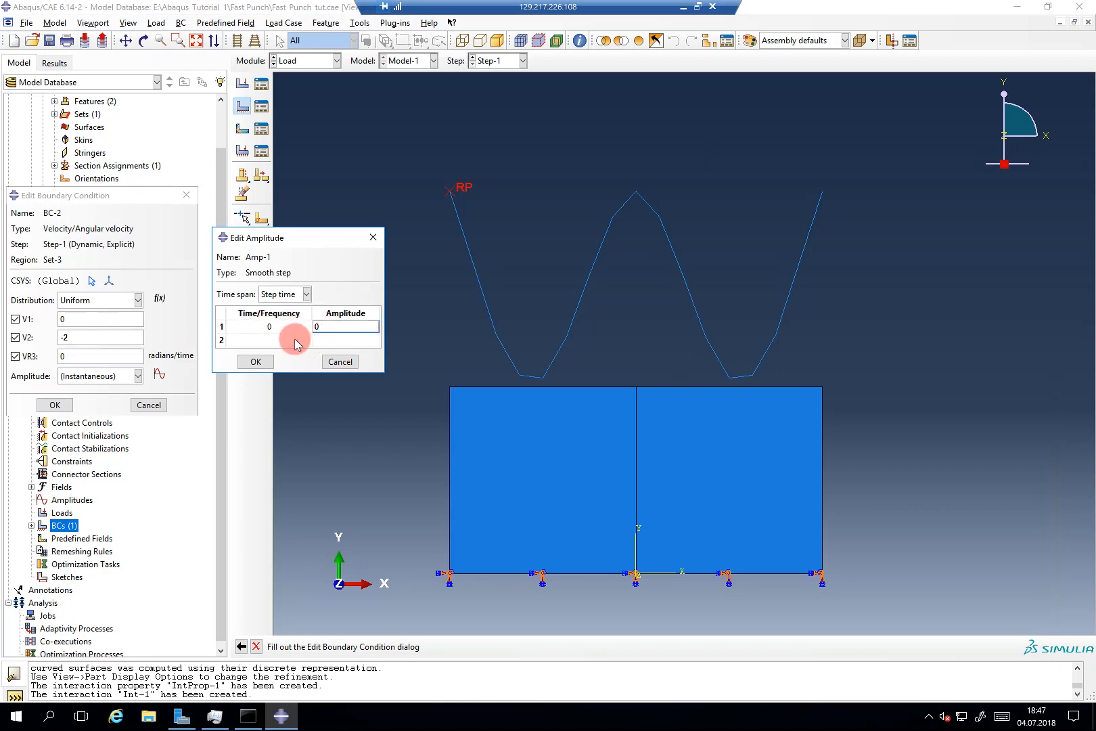
{"action": "left_click", "coordinate": [295, 340]}
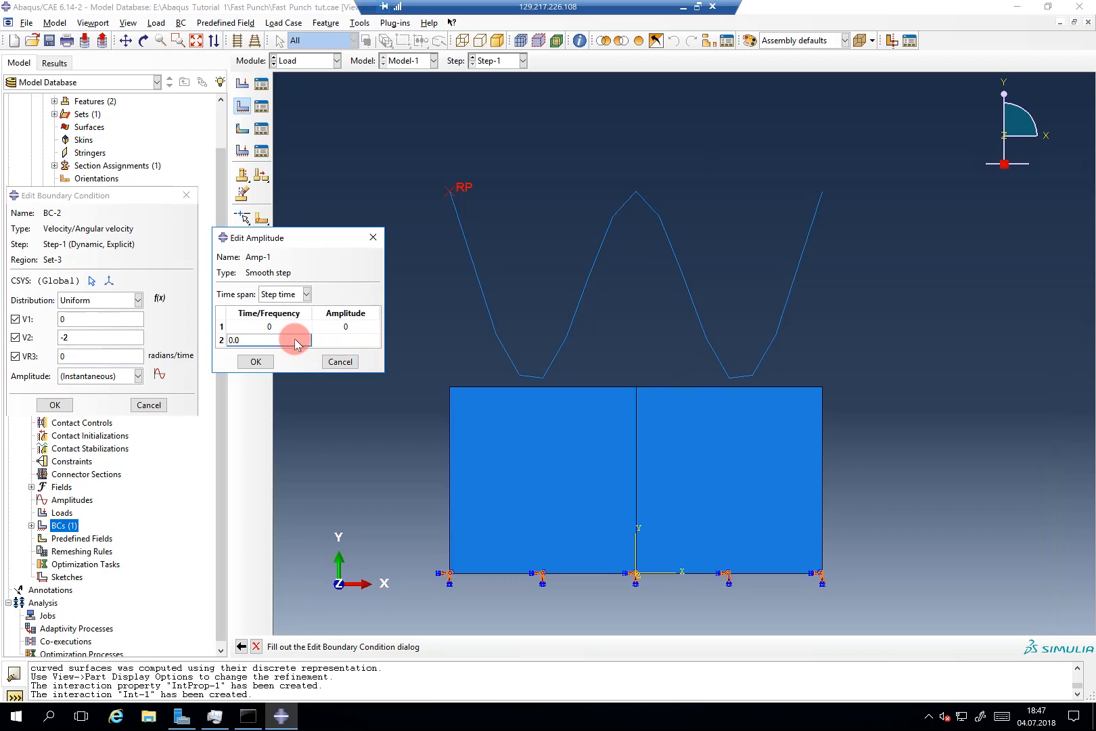
{"action": "left_click", "coordinate": [318, 340]}
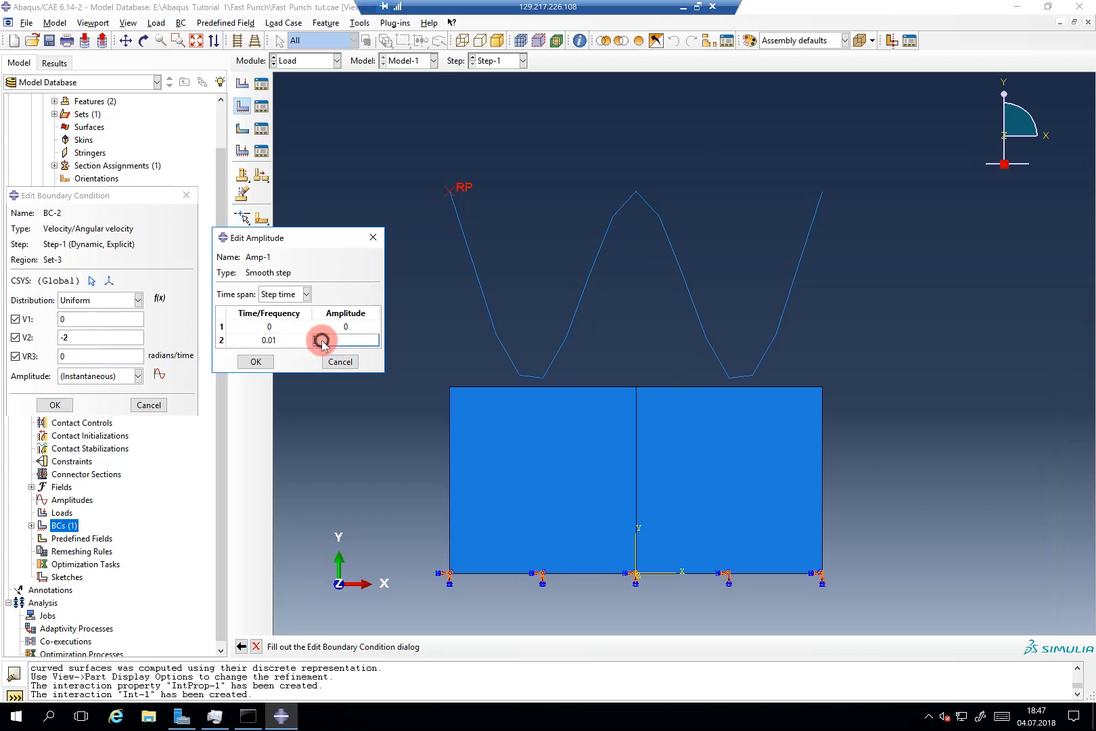
{"action": "type", "text": "1"}
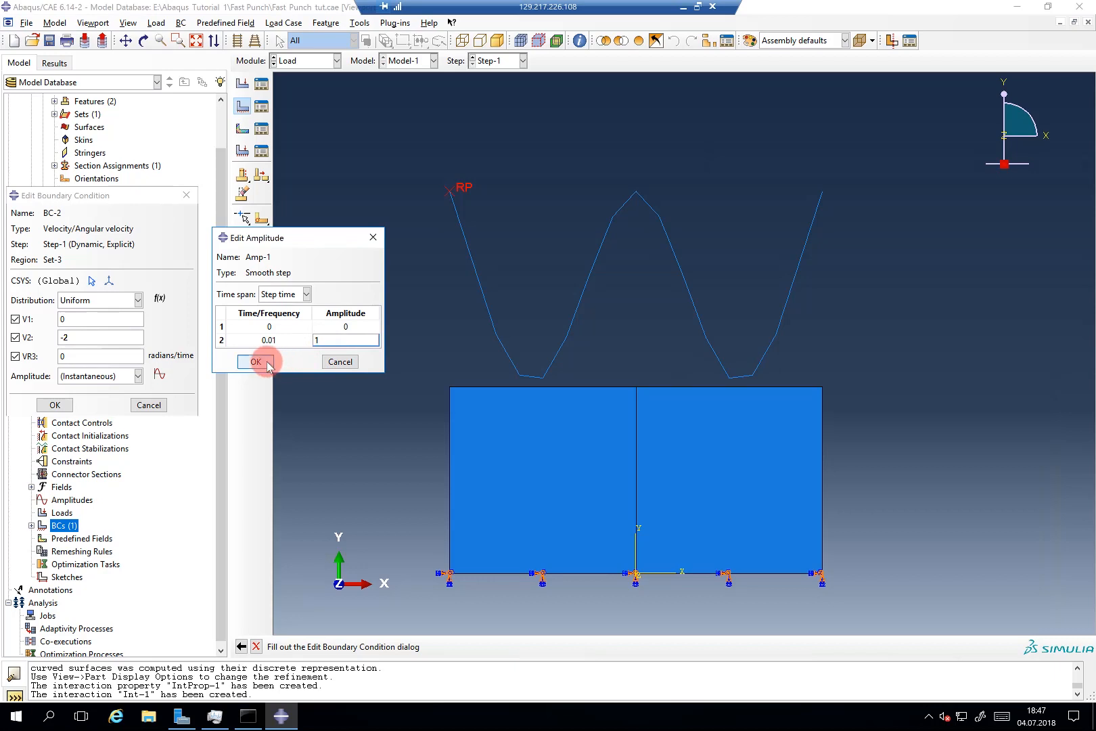
{"action": "left_click", "coordinate": [320, 328]}
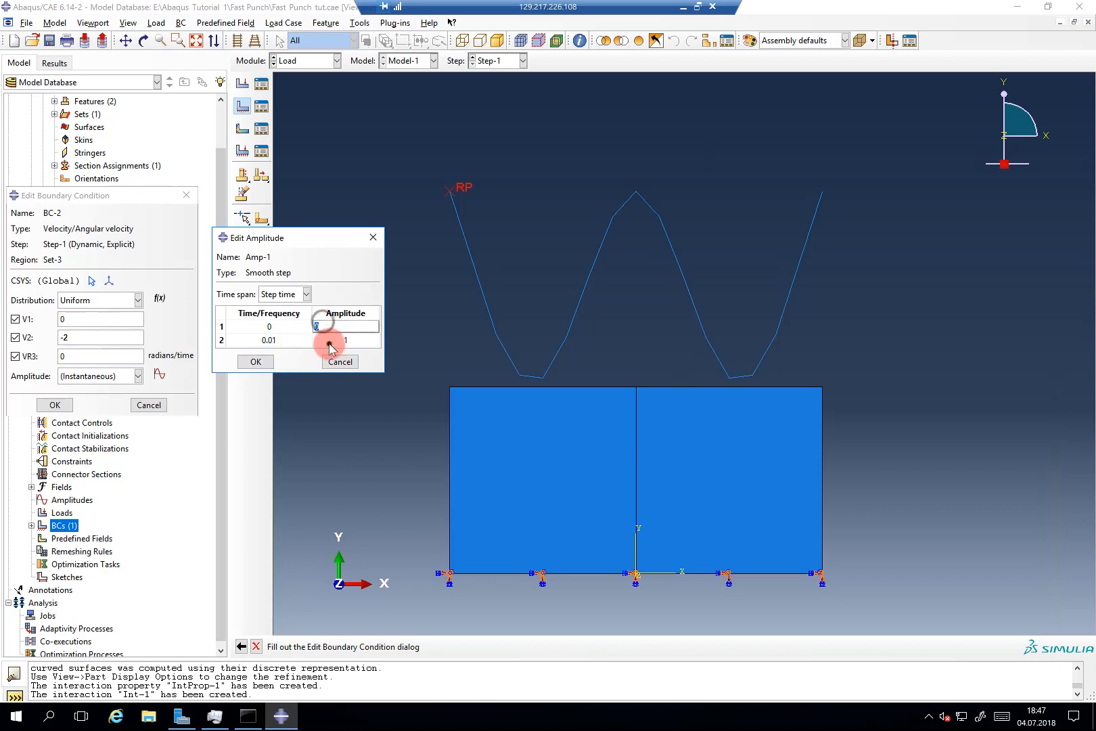
{"action": "left_click", "coordinate": [329, 342]}
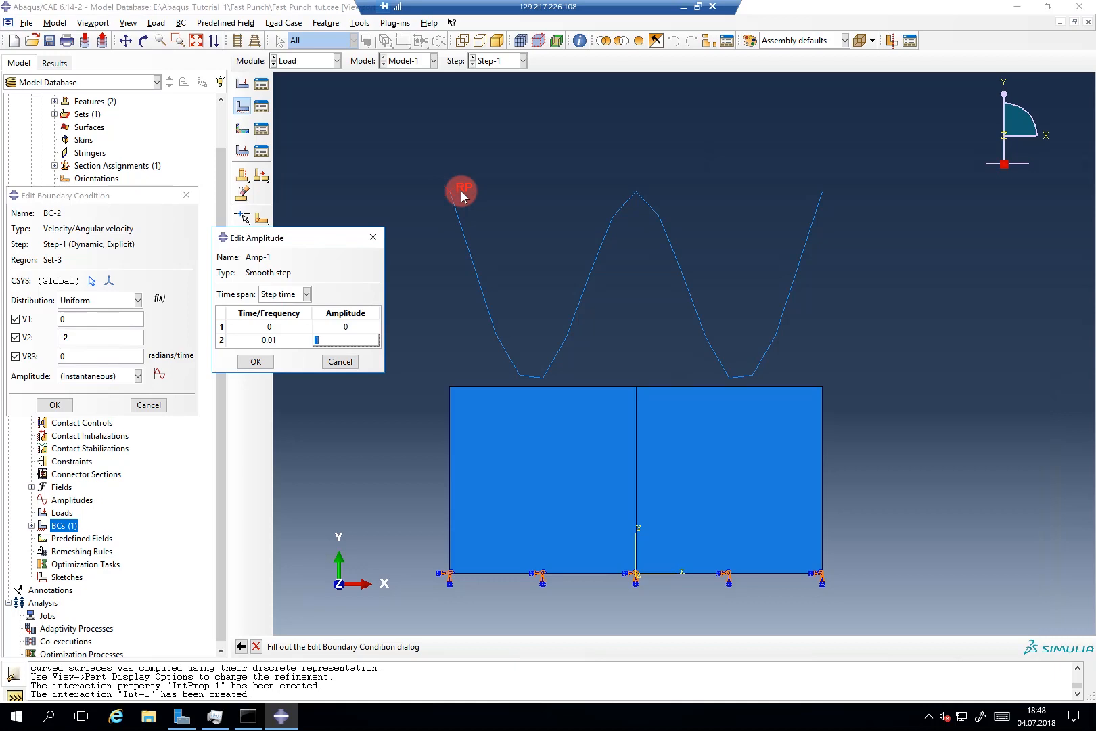
{"action": "left_click", "coordinate": [253, 364]}
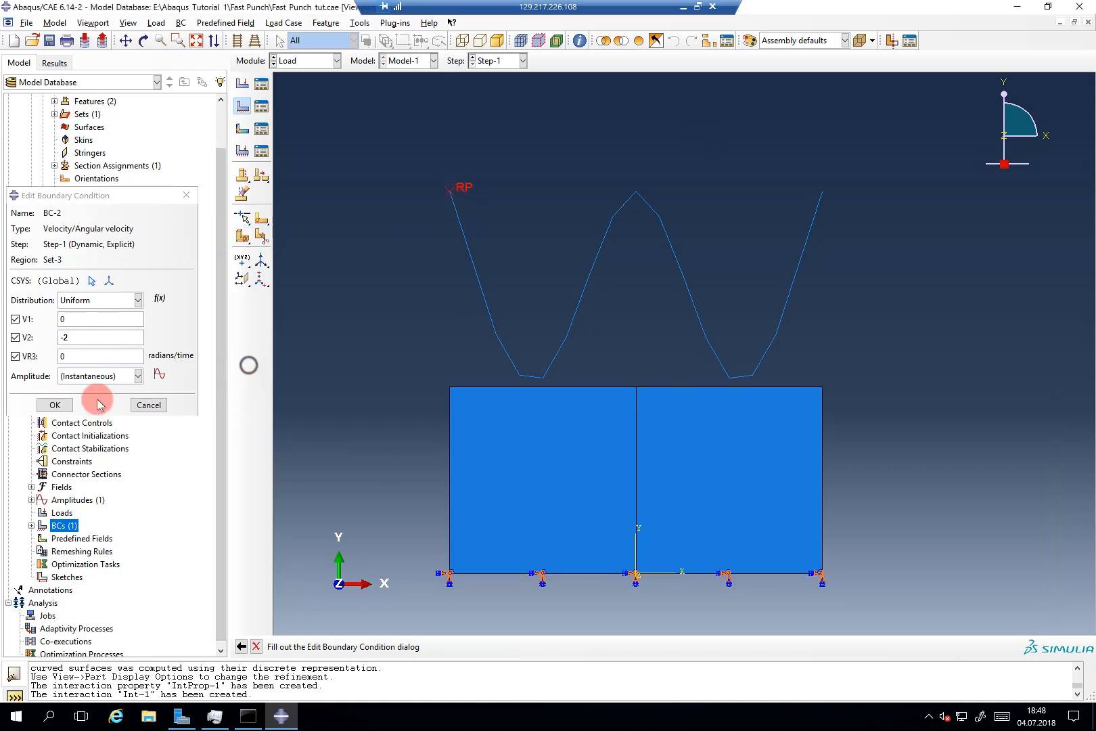
{"action": "left_click", "coordinate": [54, 405]}
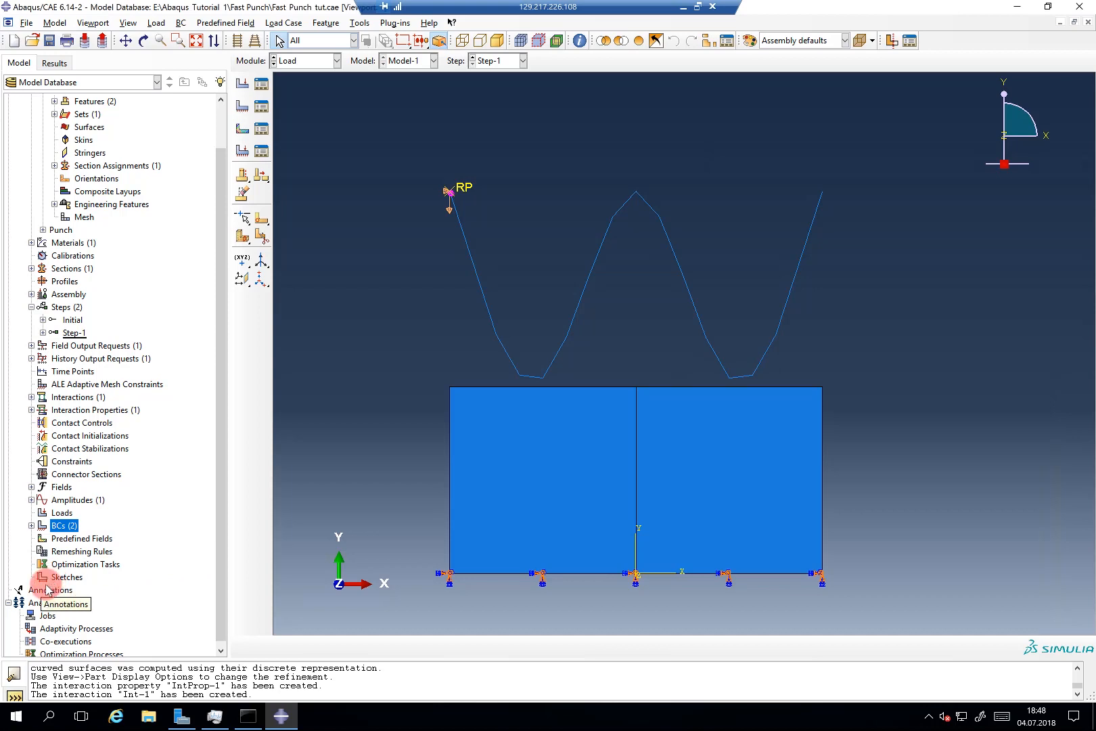
Step: Create Job-1 for Model-1 with default settings and submit it from the Jobs tree
{"action": "double_click", "coordinate": [44, 615]}
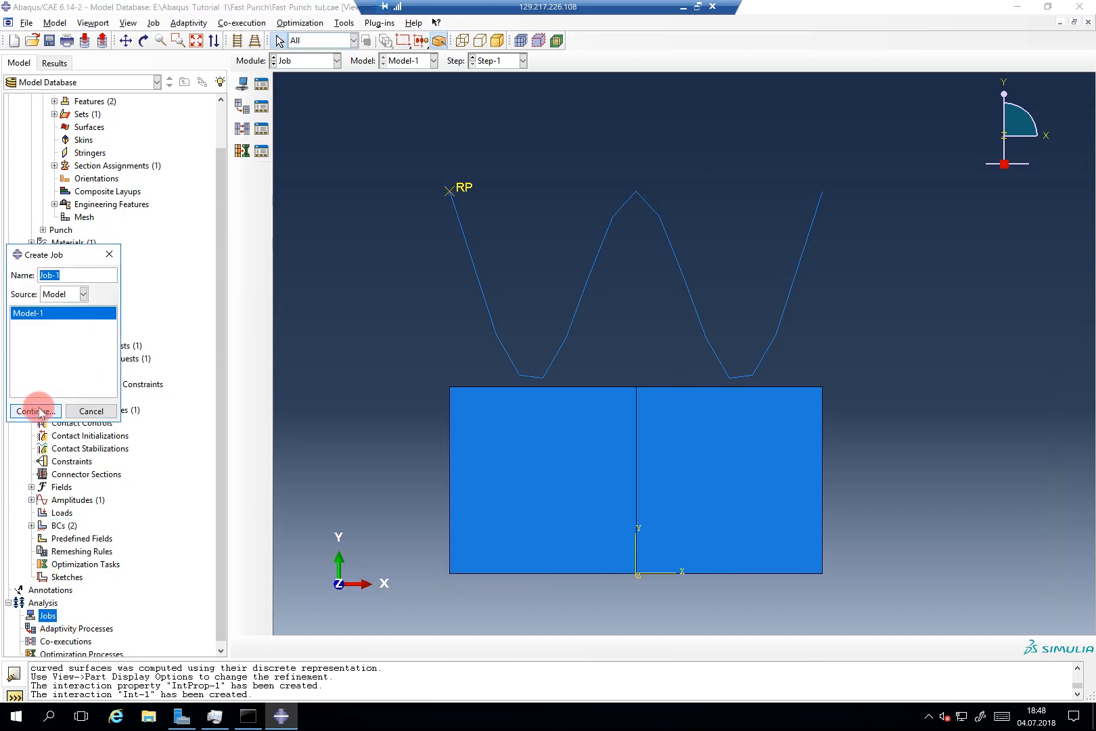
{"action": "left_click", "coordinate": [41, 411]}
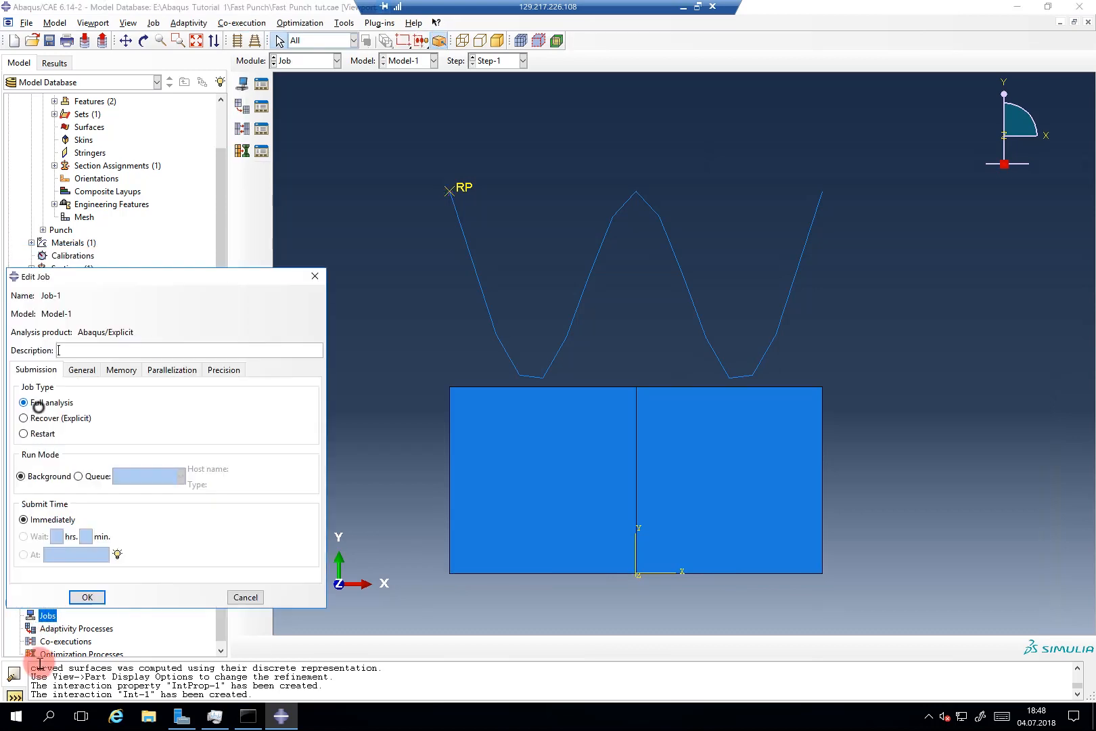
{"action": "left_click", "coordinate": [80, 597]}
{"action": "left_click", "coordinate": [20, 615]}
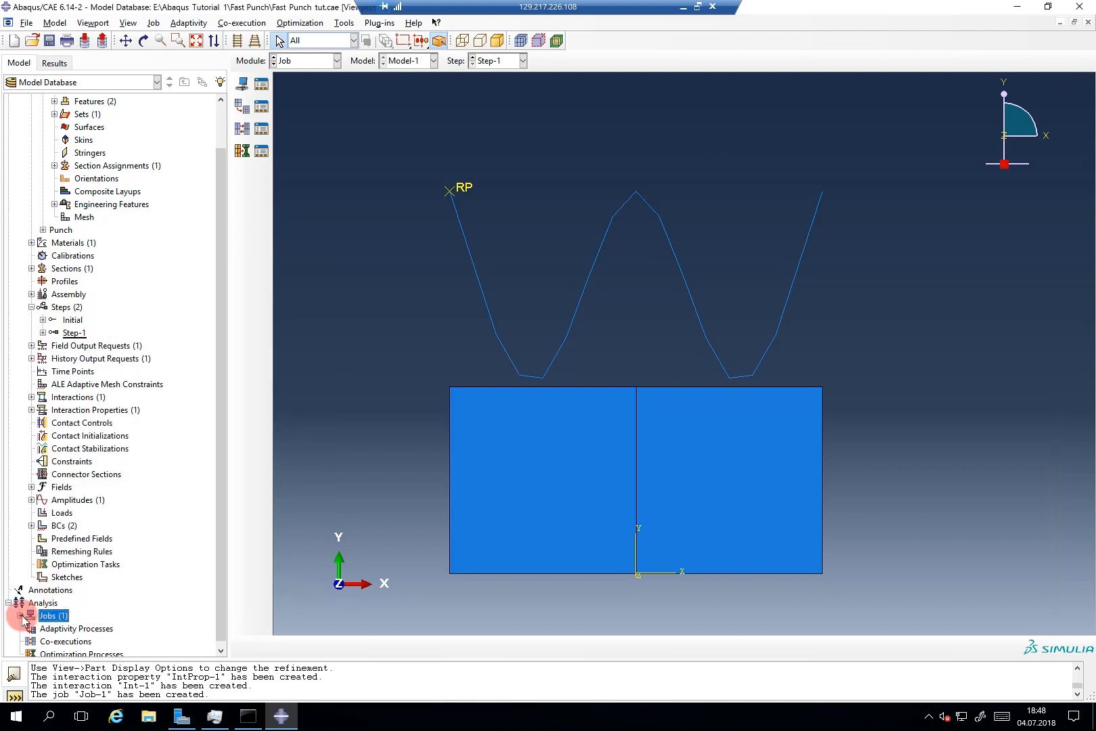
{"action": "right_click", "coordinate": [42, 627]}
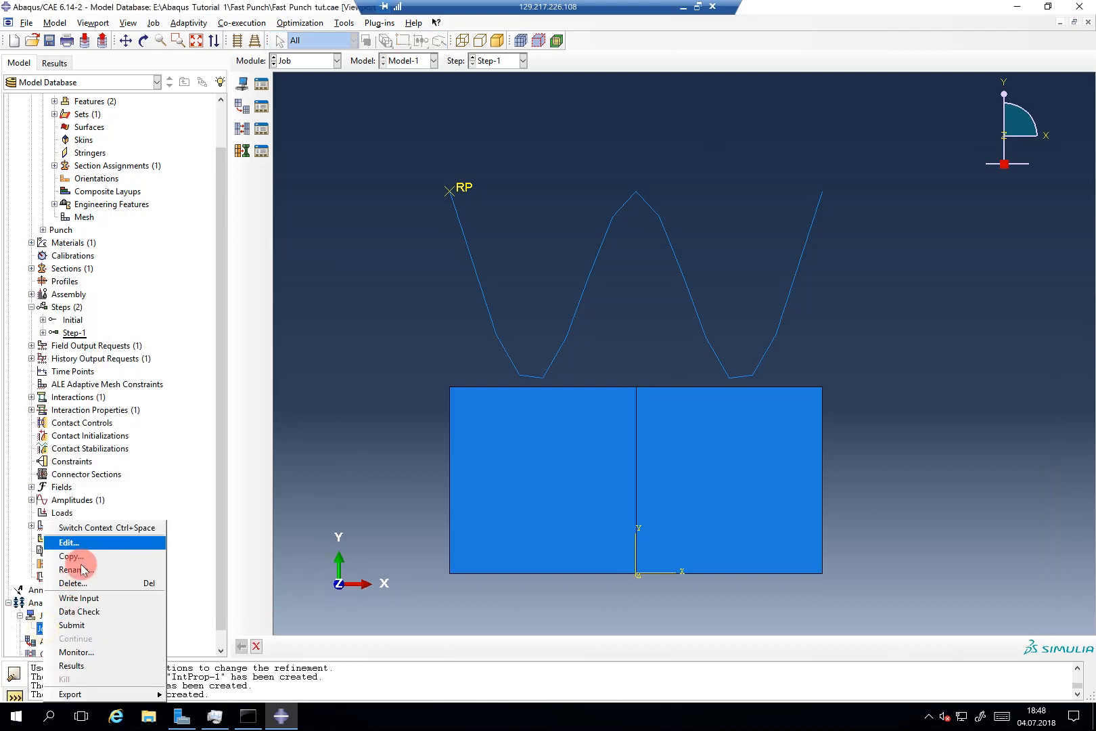
{"action": "left_click", "coordinate": [80, 623]}
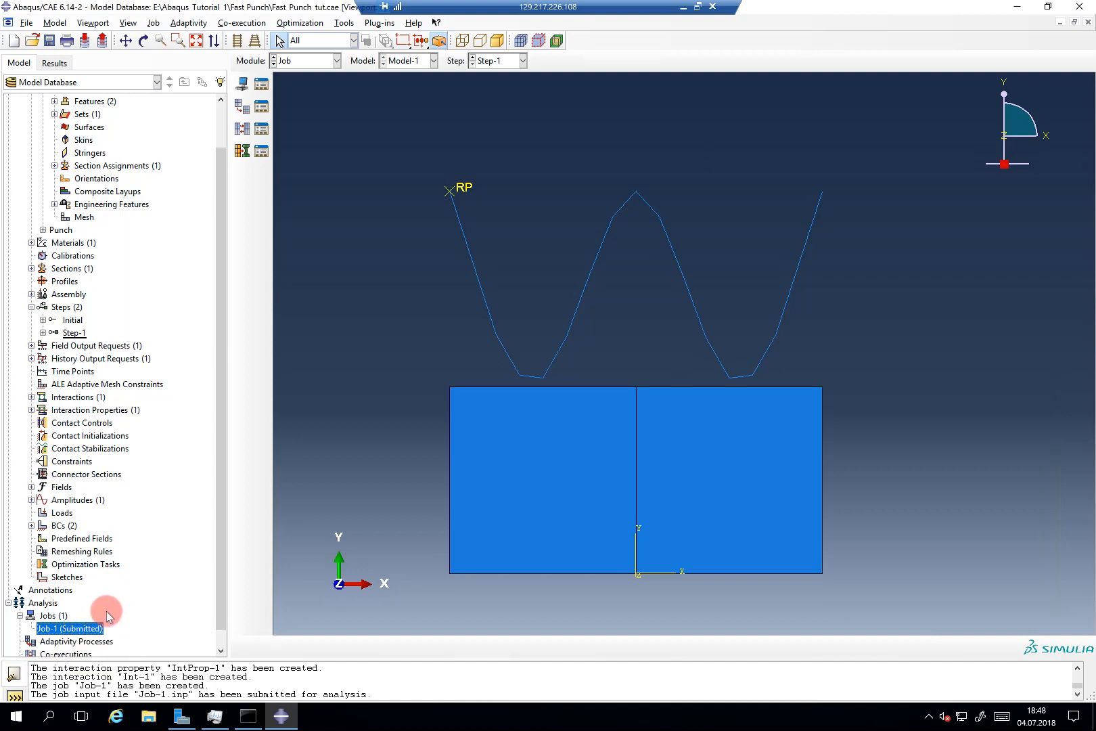
{"action": "right_click", "coordinate": [92, 628]}
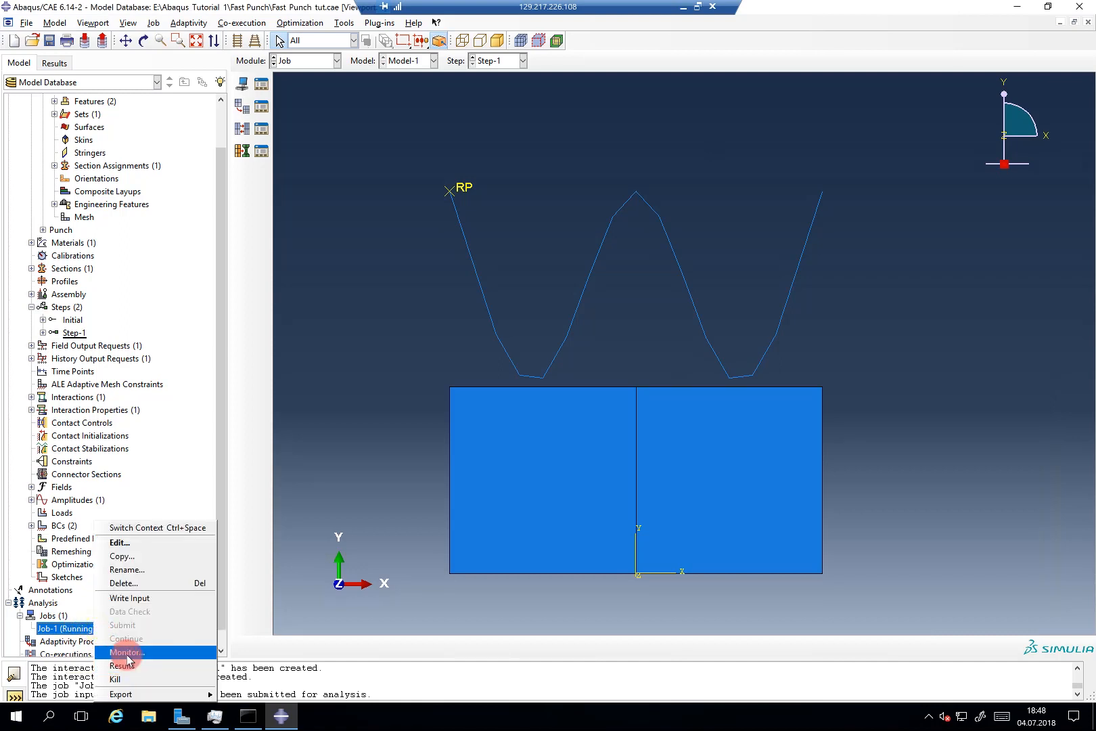
Step: Open the Job-1 monitor, enlarge it and read the single warning message
{"action": "left_click", "coordinate": [126, 651]}
{"action": "left_click_drag", "start_coordinate": [255, 301], "coordinate": [595, 161]}
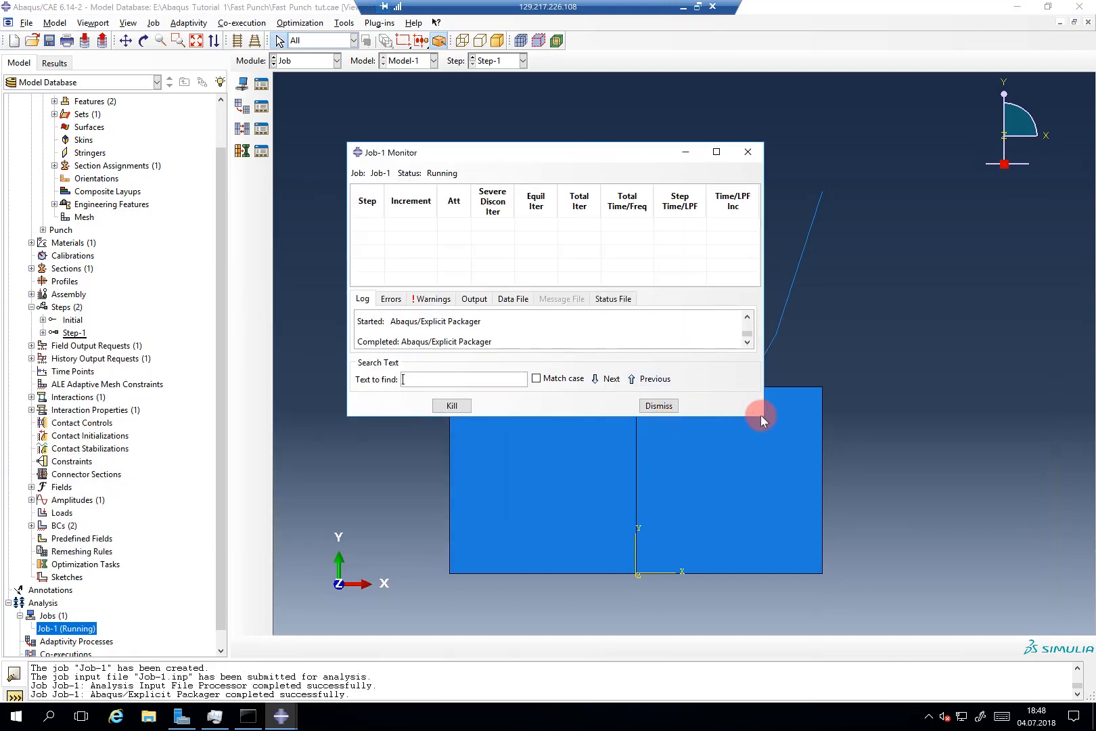
{"action": "left_click_drag", "start_coordinate": [761, 414], "coordinate": [921, 558]}
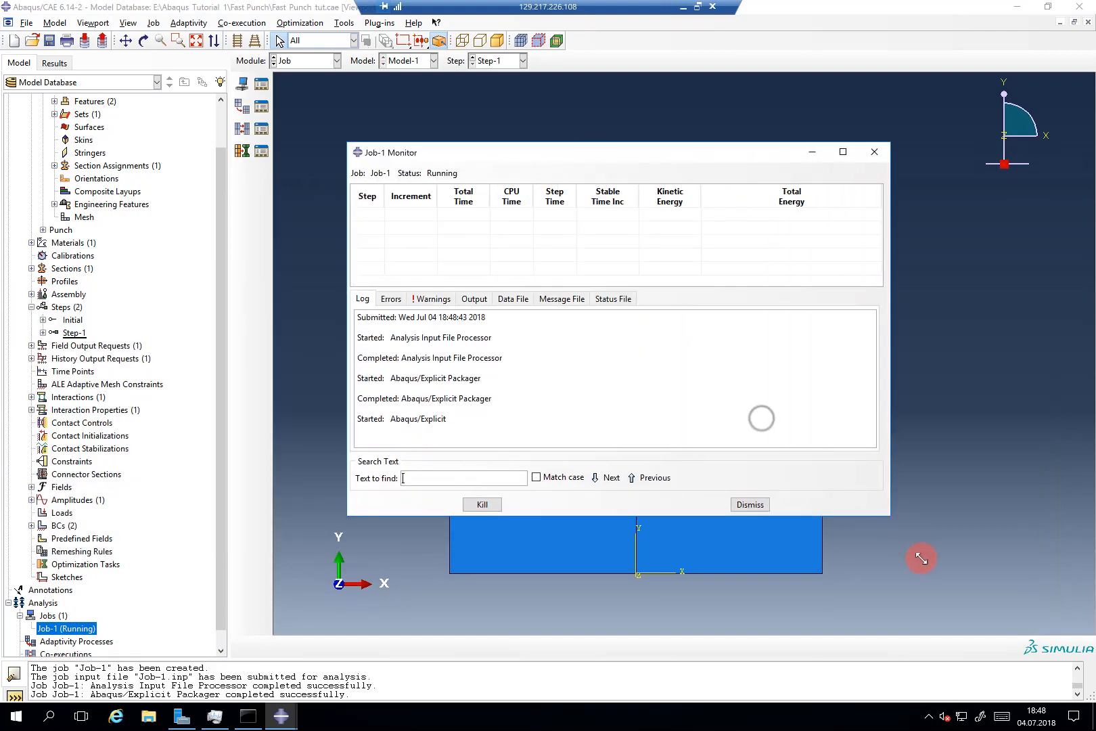
{"action": "left_click", "coordinate": [444, 296]}
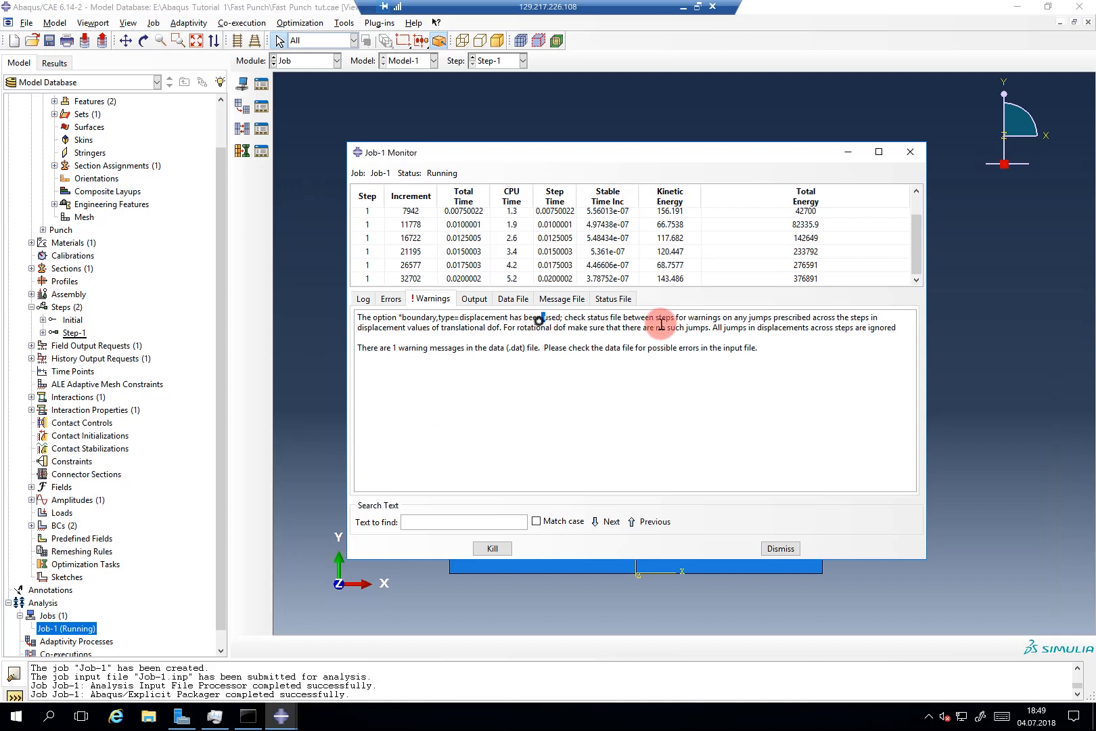
{"action": "triple_click", "coordinate": [685, 323]}
{"action": "left_click", "coordinate": [670, 325]}
{"action": "left_click_drag", "start_coordinate": [687, 318], "coordinate": [848, 321]}
{"action": "left_click", "coordinate": [850, 322]}
{"action": "triple_click", "coordinate": [364, 331]}
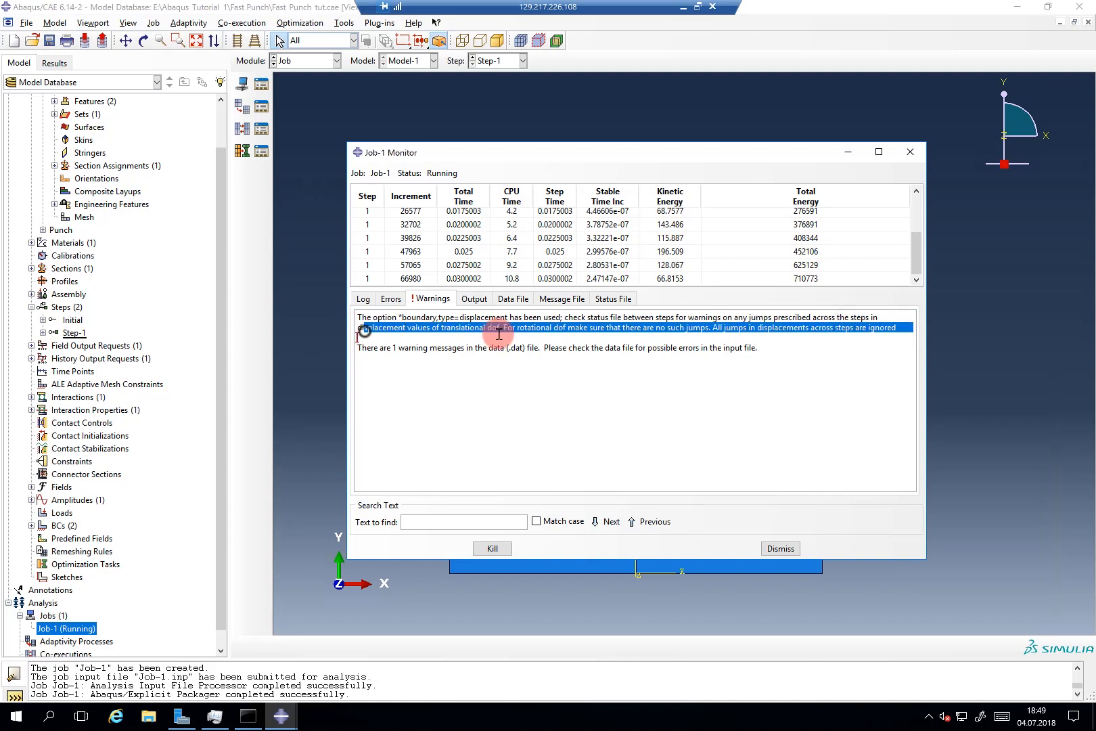
{"action": "left_click", "coordinate": [502, 330]}
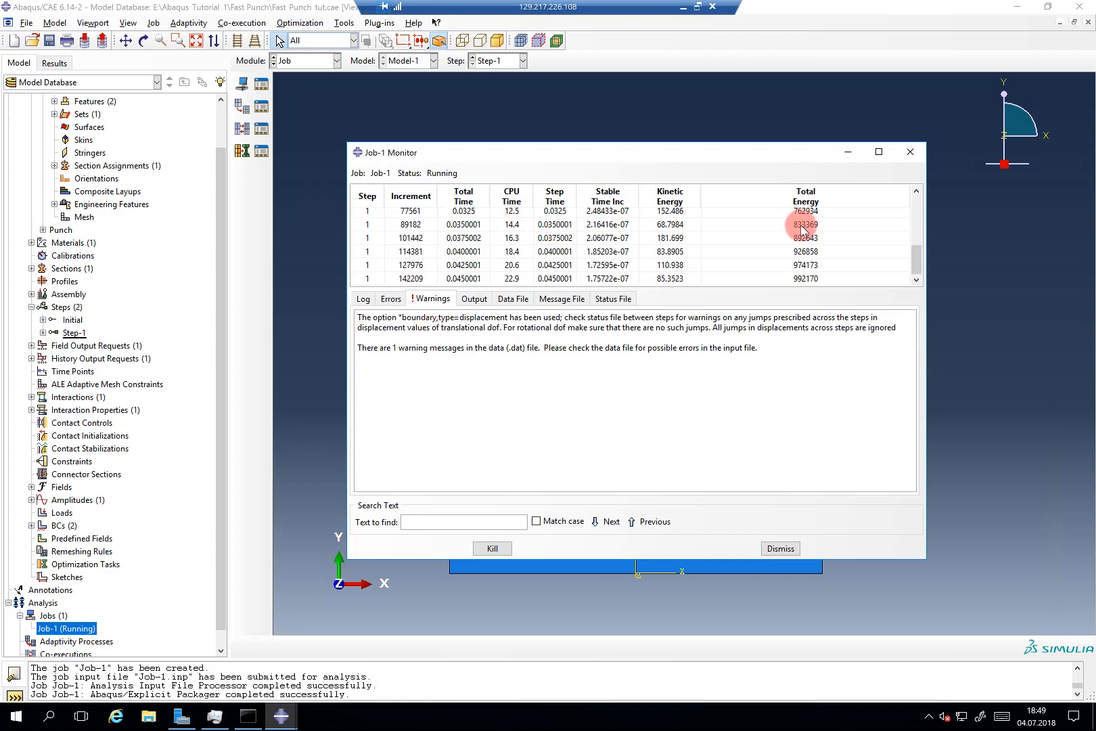
Step: Scroll the increment table to the top, enlarge it, then minimize the monitor
{"action": "scroll", "coordinate": [613, 236], "scroll_direction": "up", "scroll_amount": 3}
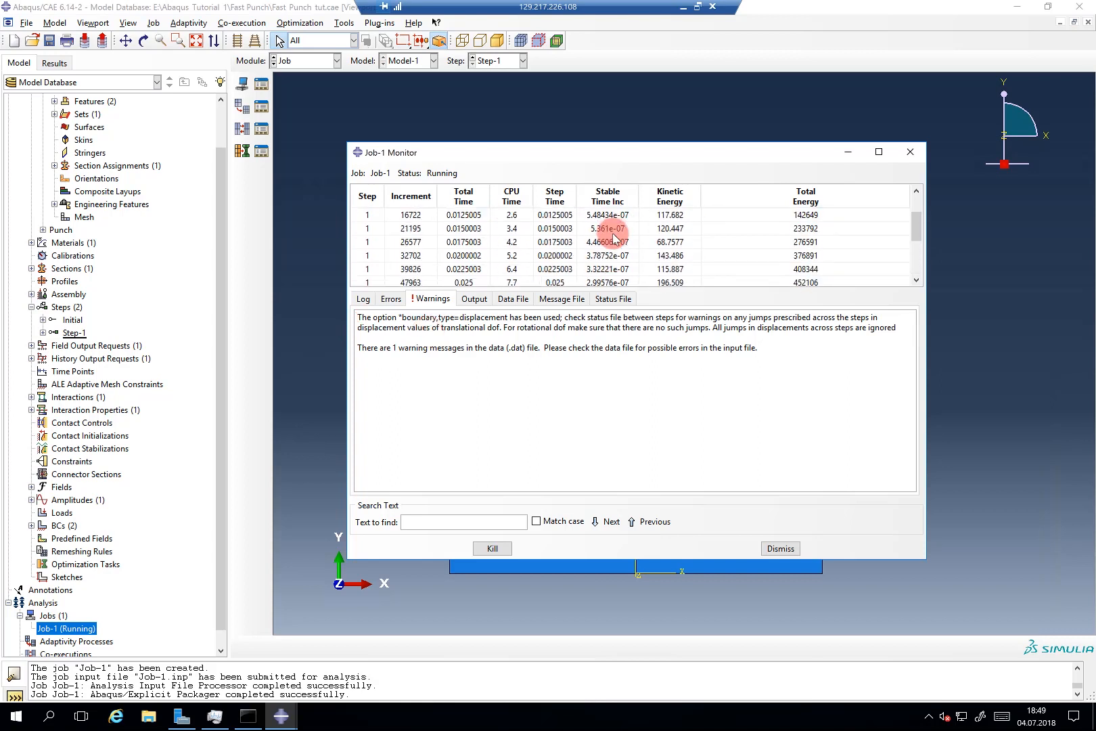
{"action": "scroll", "coordinate": [613, 237], "scroll_direction": "up", "scroll_amount": 2}
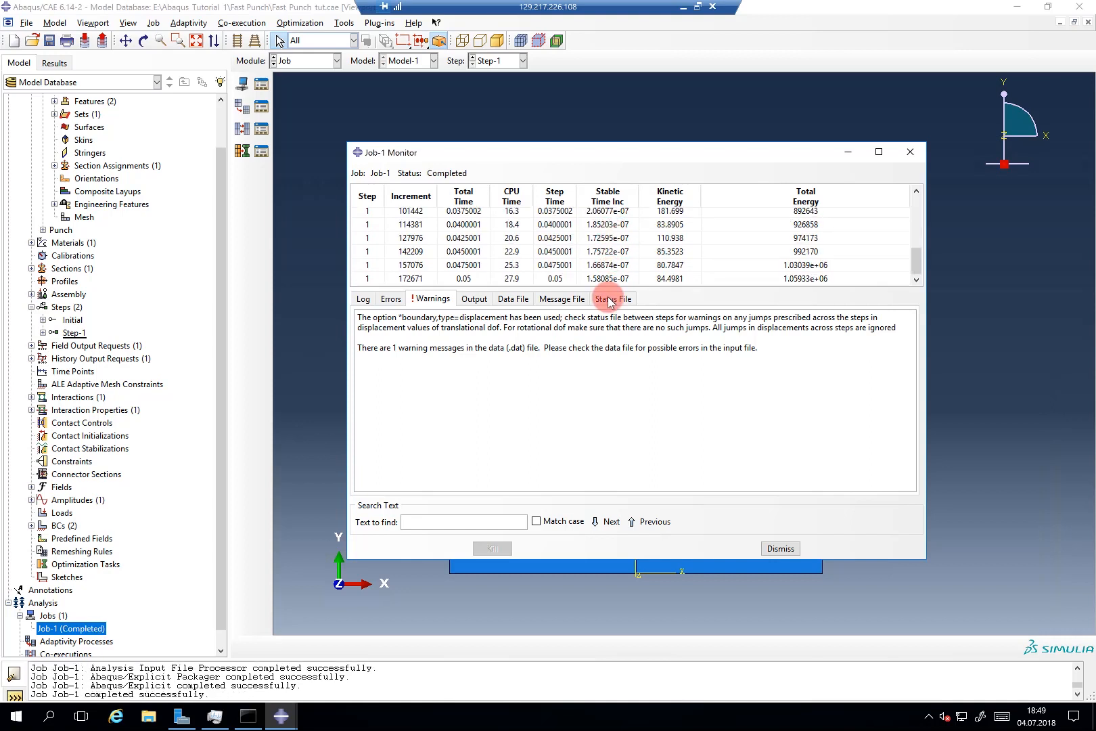
{"action": "left_click_drag", "start_coordinate": [624, 288], "coordinate": [622, 338]}
{"action": "scroll", "coordinate": [616, 298], "scroll_direction": "up", "scroll_amount": 4}
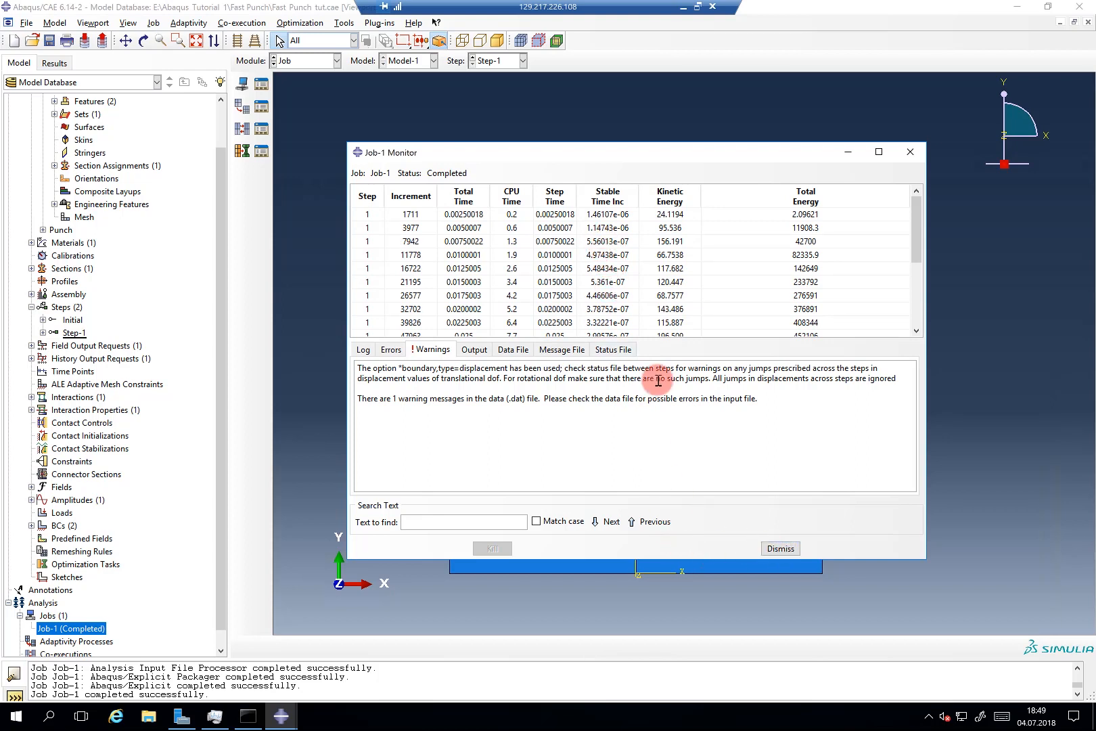
{"action": "left_click", "coordinate": [843, 149]}
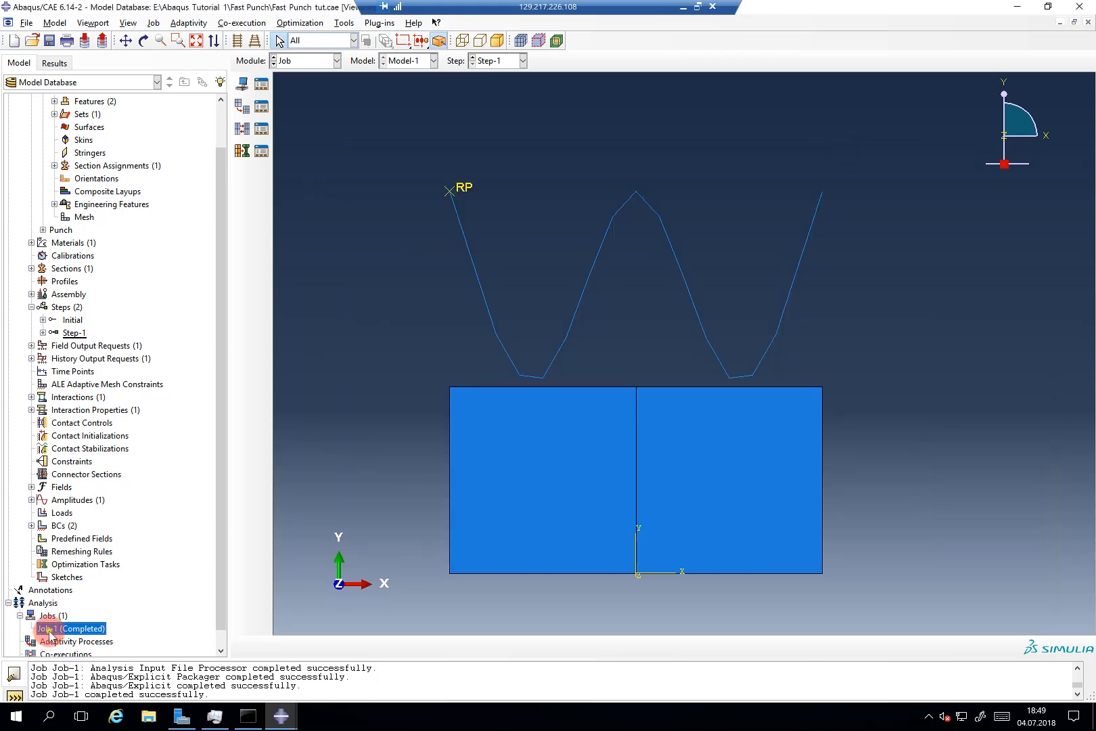
Step: Open Job-1 results, plot Mises contours on the deformed shape and rewind to frame 0
{"action": "right_click", "coordinate": [47, 629]}
{"action": "left_click", "coordinate": [82, 662]}
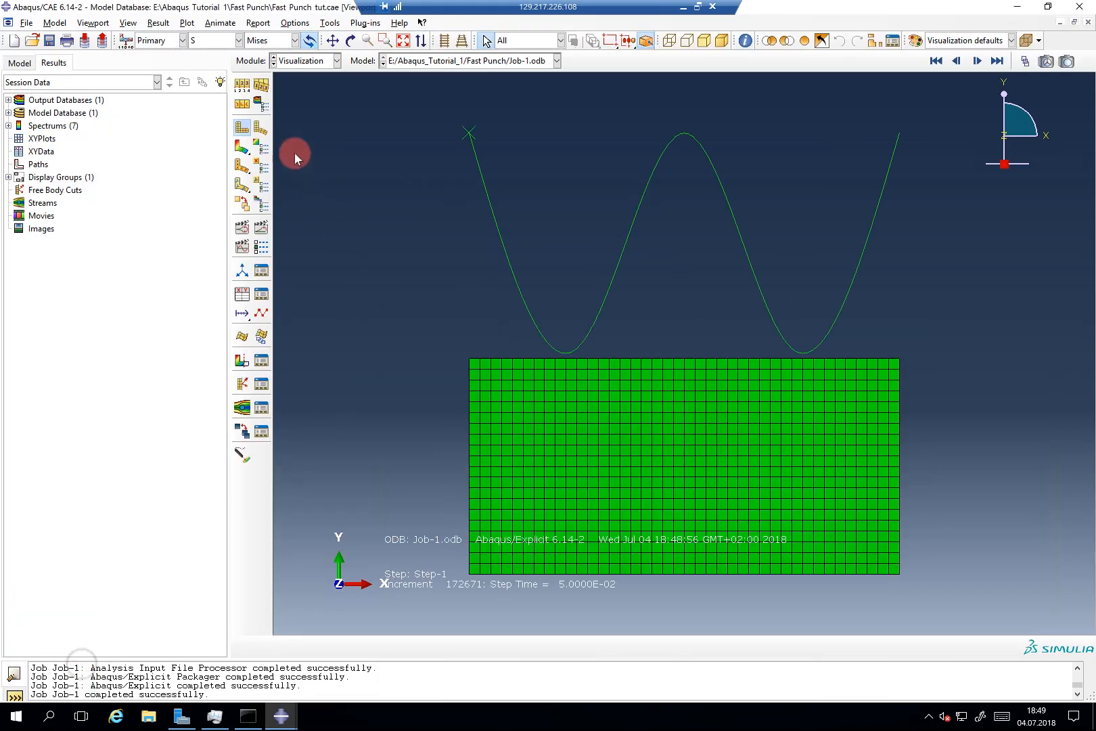
{"action": "left_click", "coordinate": [237, 148]}
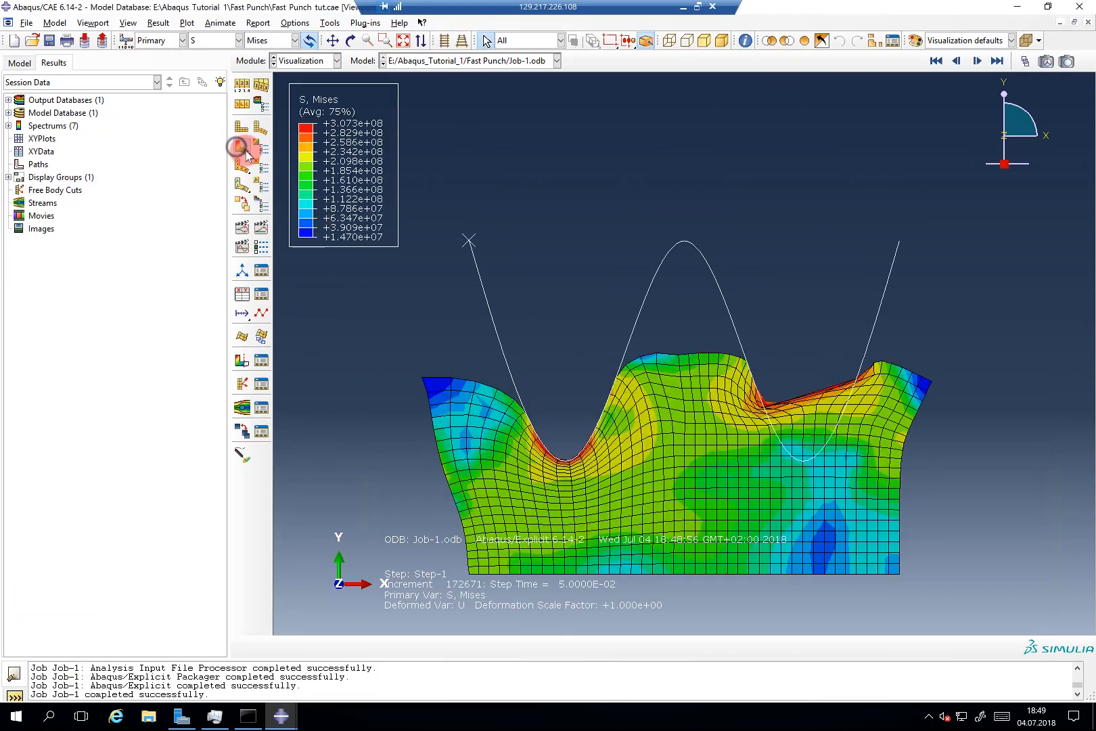
{"action": "left_click", "coordinate": [1024, 61]}
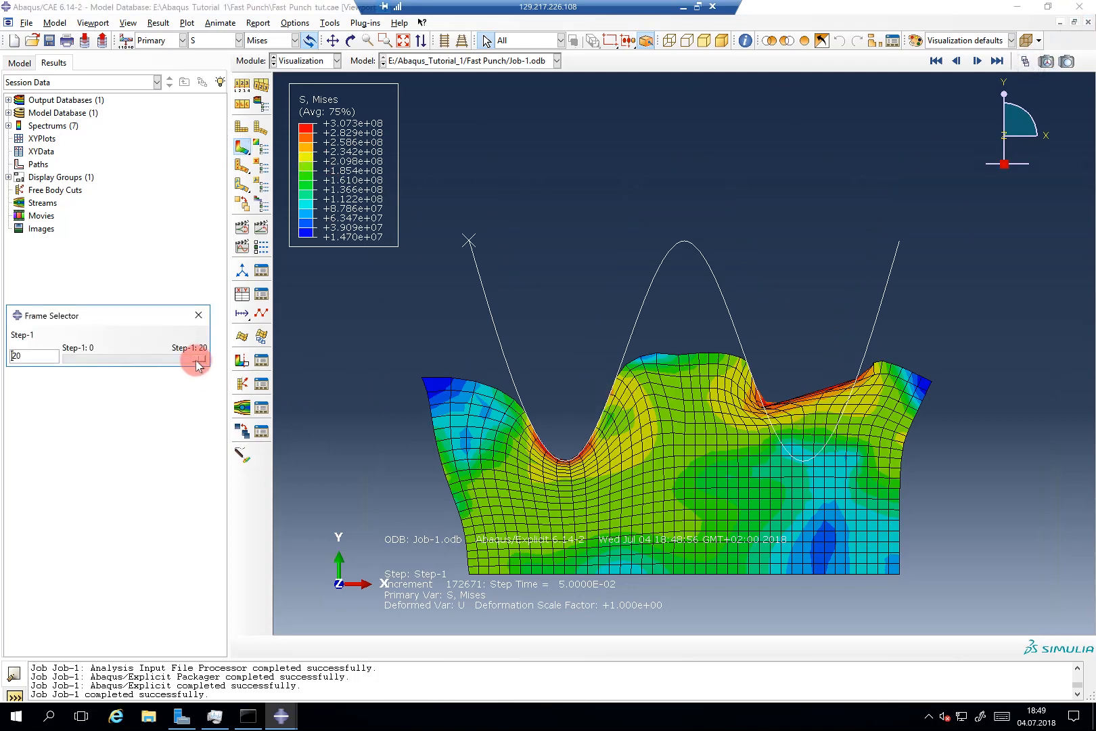
{"action": "left_click_drag", "start_coordinate": [192, 355], "coordinate": [68, 358]}
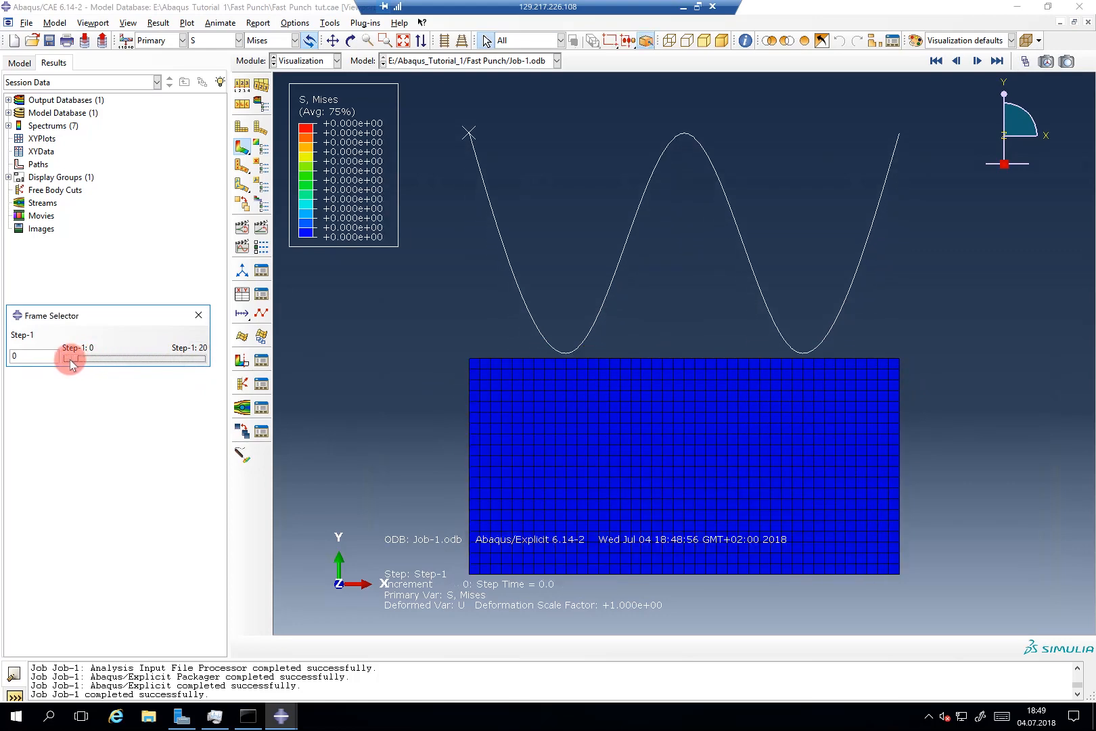
Step: Inspect the punch tip region and step the results through frames 5 and 10
{"action": "scroll", "coordinate": [593, 352], "scroll_direction": "up", "scroll_amount": 3}
{"action": "left_click_drag", "start_coordinate": [455, 320], "coordinate": [588, 366]}
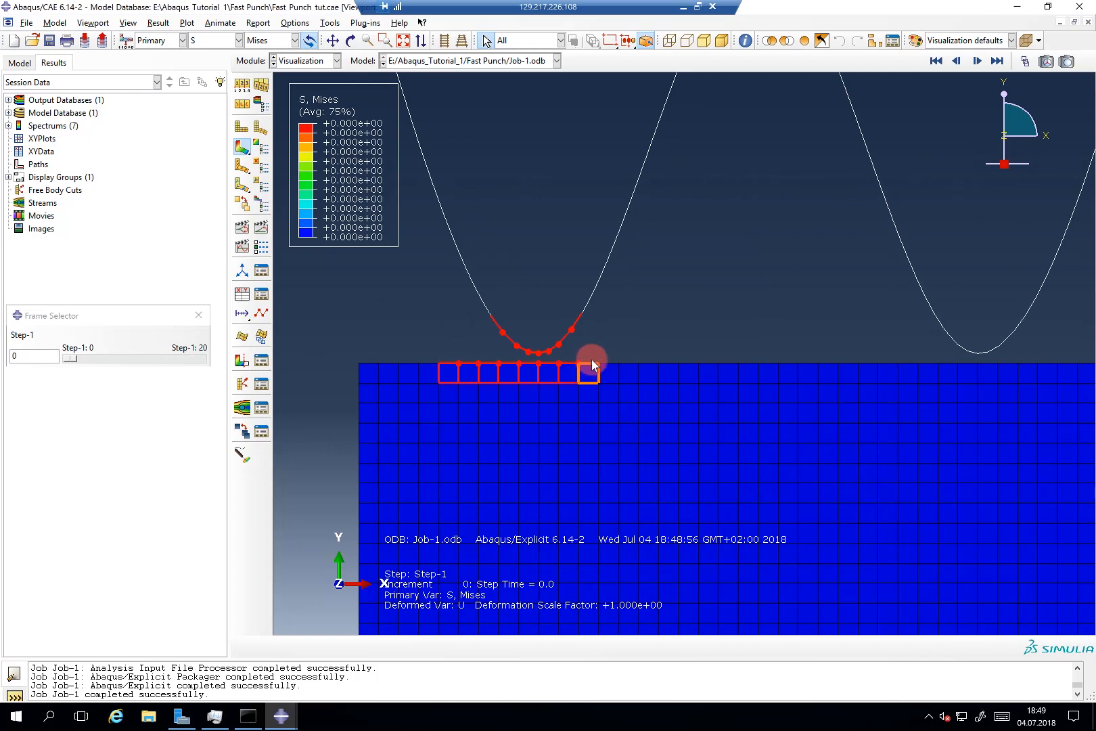
{"action": "left_click", "coordinate": [617, 335]}
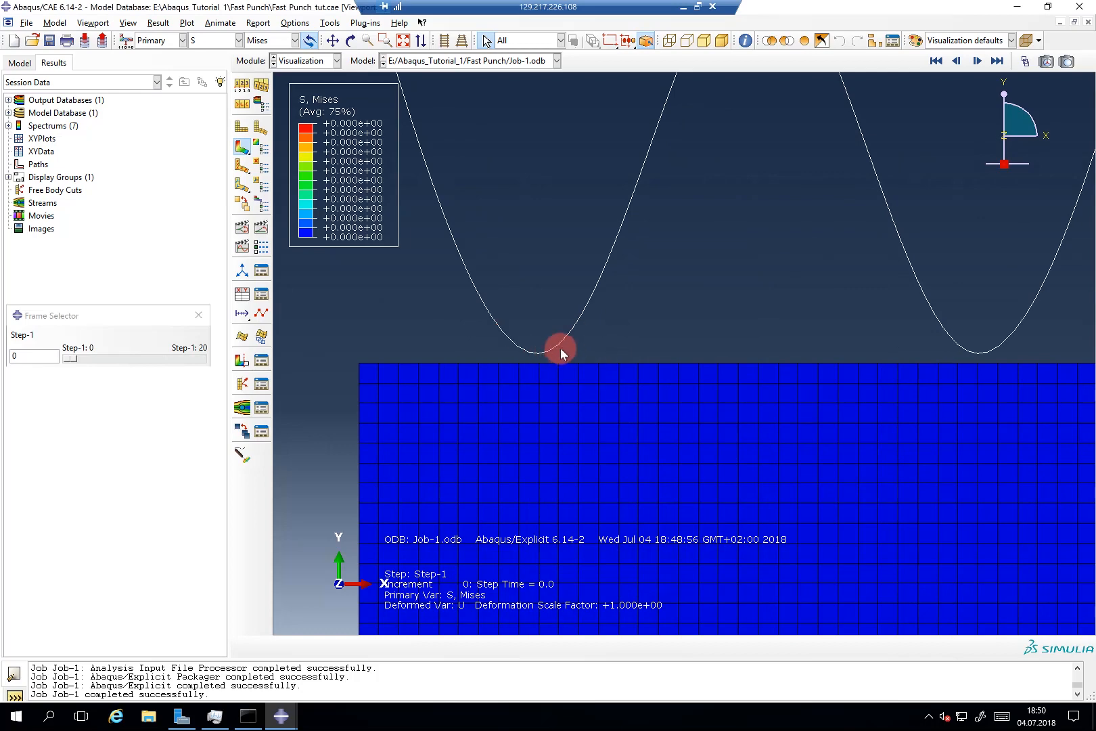
{"action": "scroll", "coordinate": [491, 376], "scroll_direction": "down", "scroll_amount": 3}
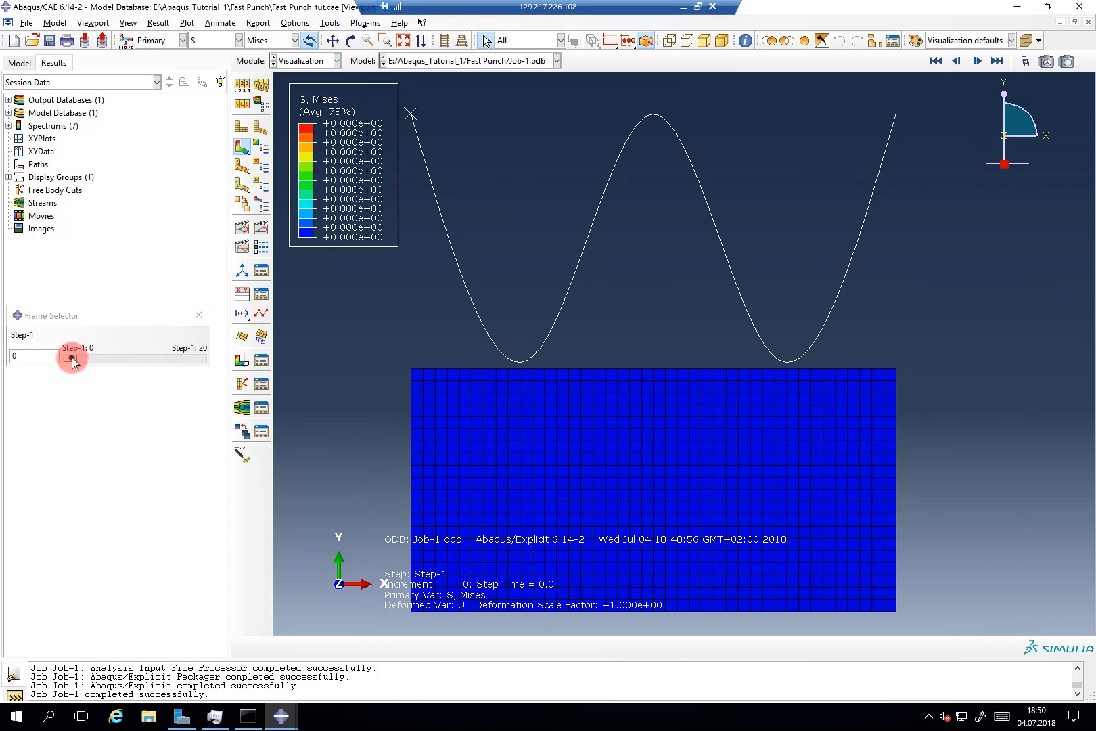
{"action": "left_click_drag", "start_coordinate": [73, 361], "coordinate": [103, 362]}
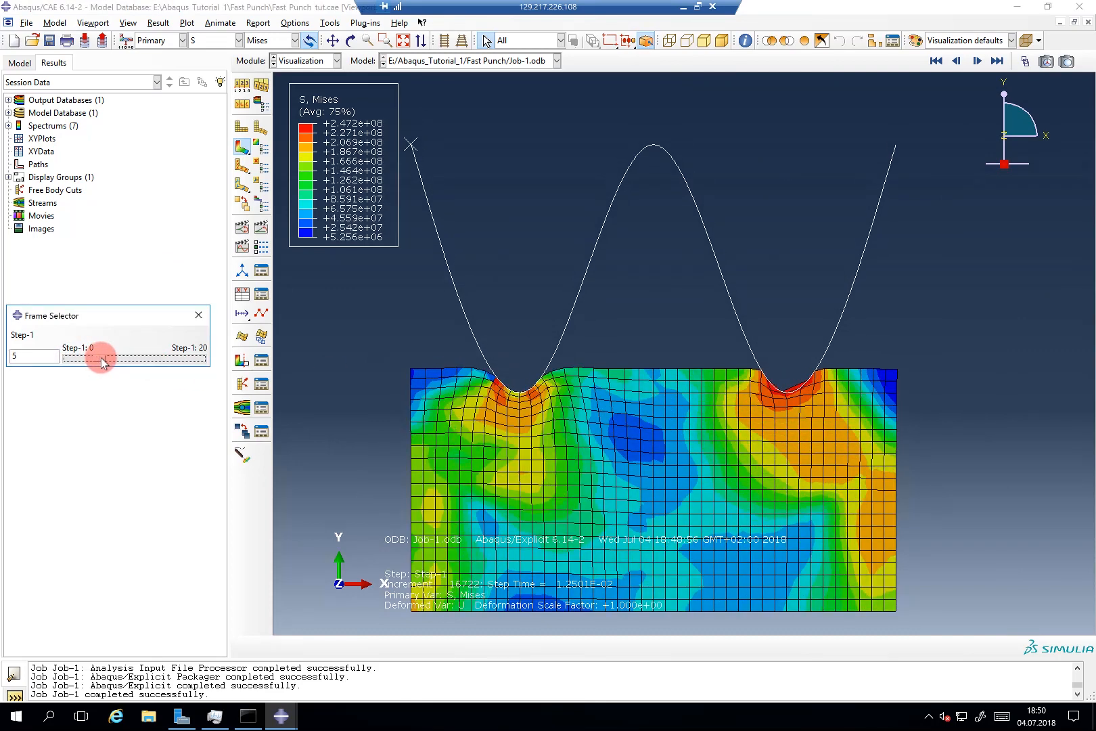
{"action": "scroll", "coordinate": [521, 394], "scroll_direction": "up", "scroll_amount": 5}
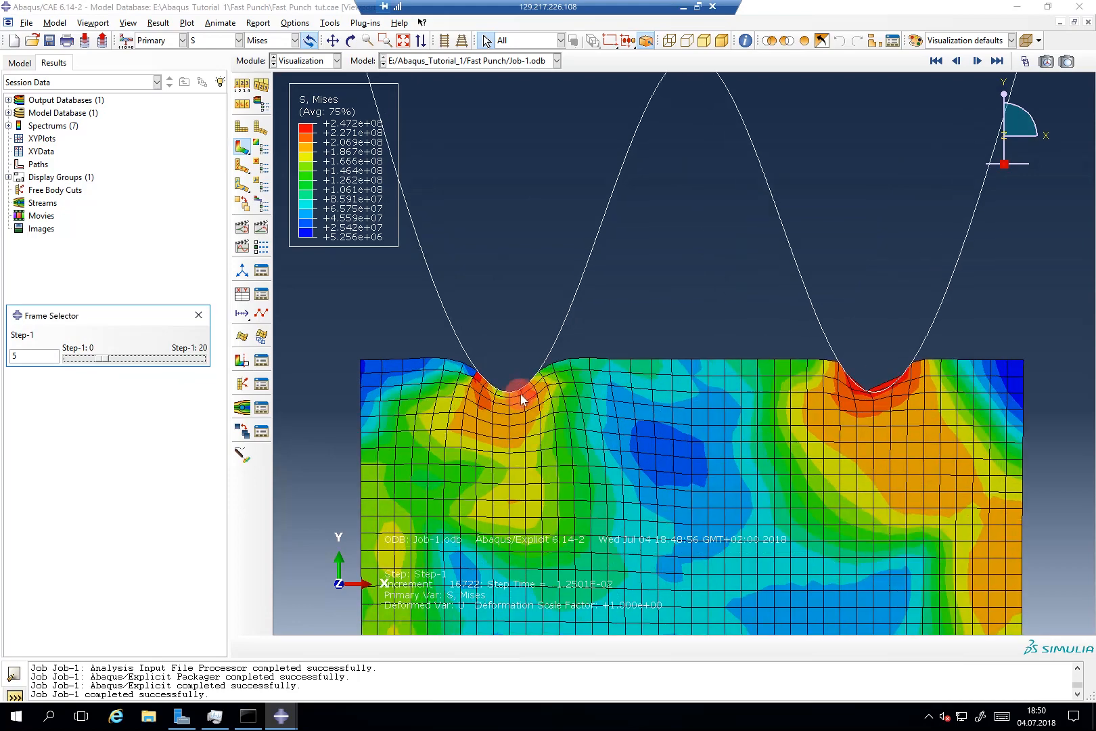
{"action": "scroll", "coordinate": [517, 392], "scroll_direction": "up", "scroll_amount": 2}
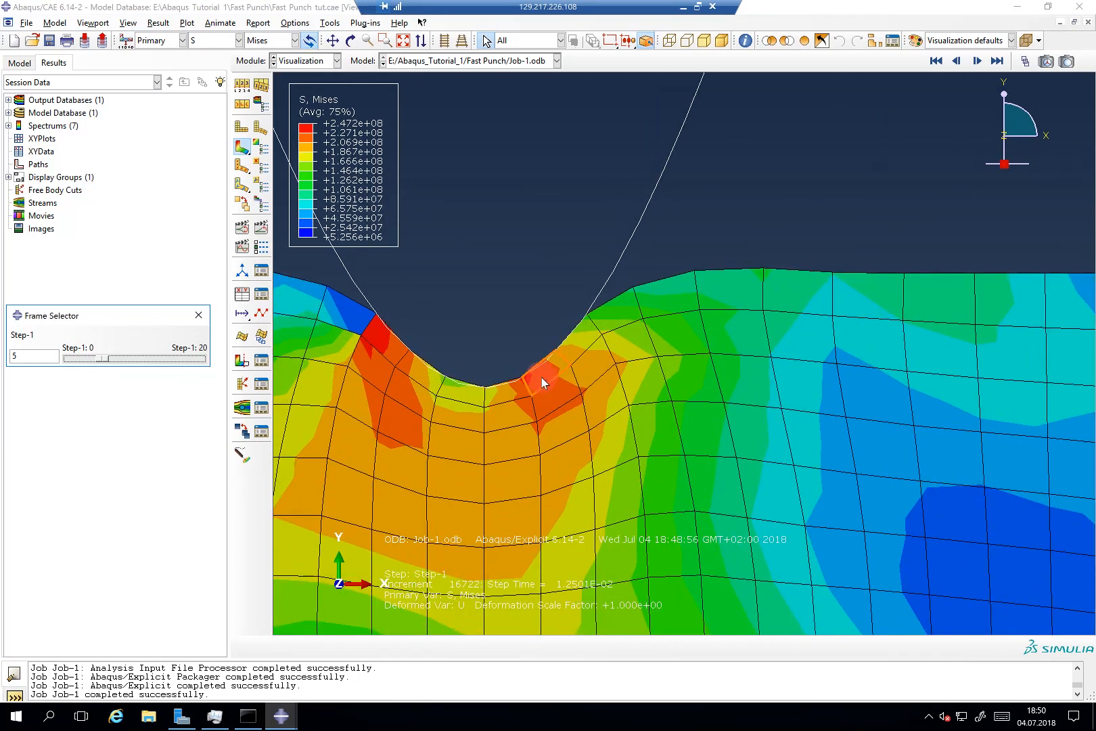
{"action": "scroll", "coordinate": [535, 377], "scroll_direction": "down", "scroll_amount": 6}
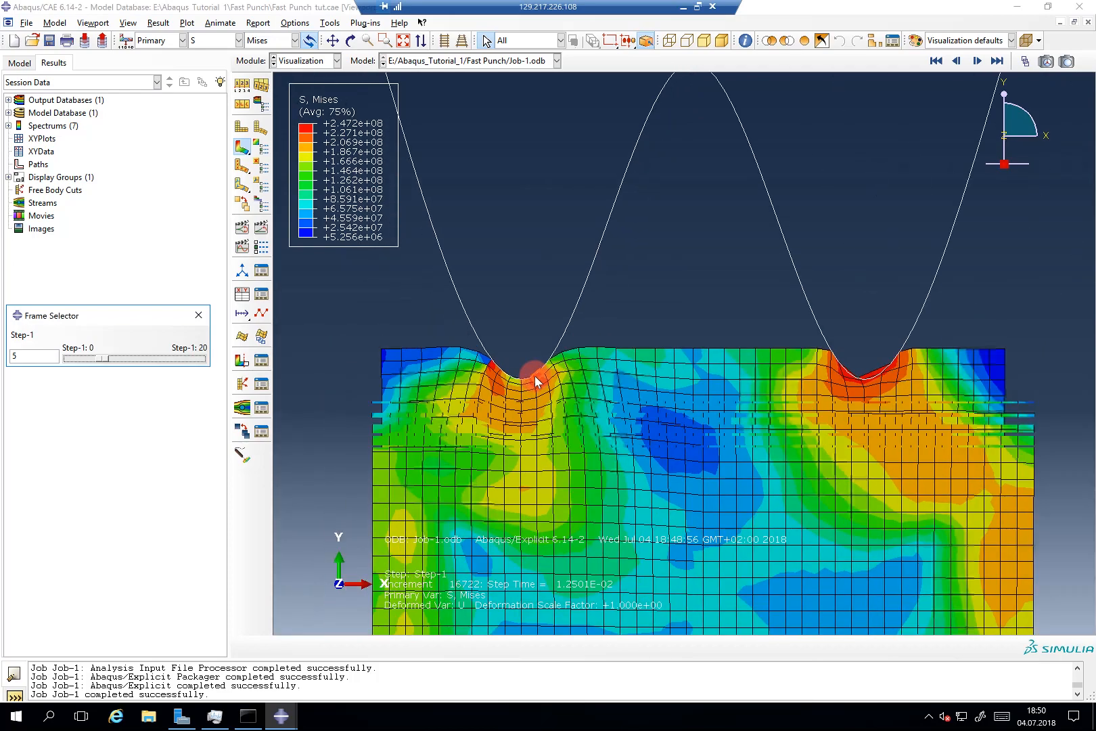
{"action": "scroll", "coordinate": [877, 367], "scroll_direction": "up", "scroll_amount": 2}
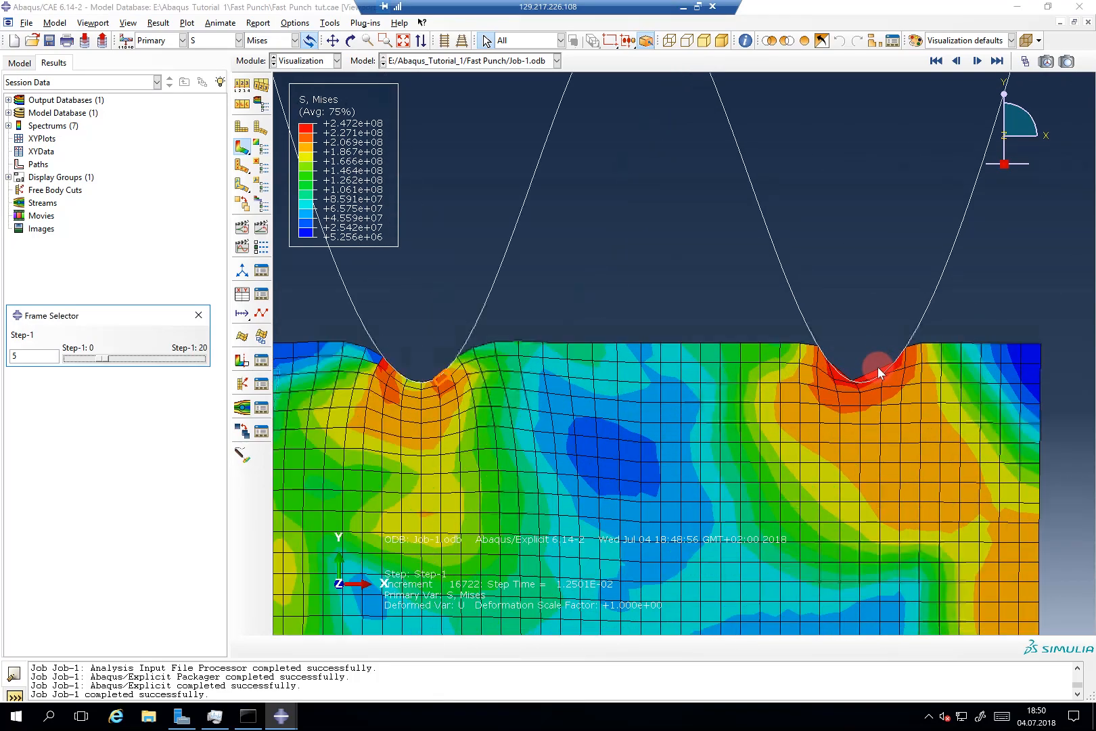
{"action": "scroll", "coordinate": [878, 370], "scroll_direction": "down", "scroll_amount": 3}
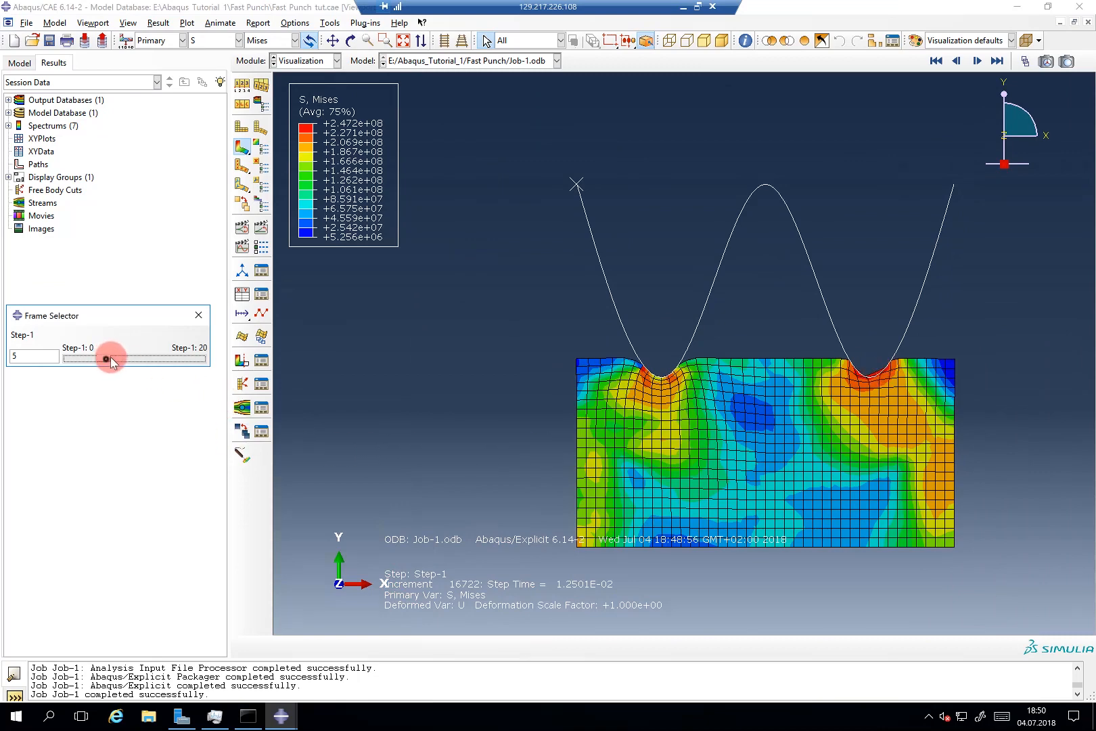
{"action": "left_click_drag", "start_coordinate": [110, 355], "coordinate": [64, 357]}
Step: At frame 0, zoom onto the punch tip and select the top elements and node beneath it
{"action": "left_click", "coordinate": [822, 329]}
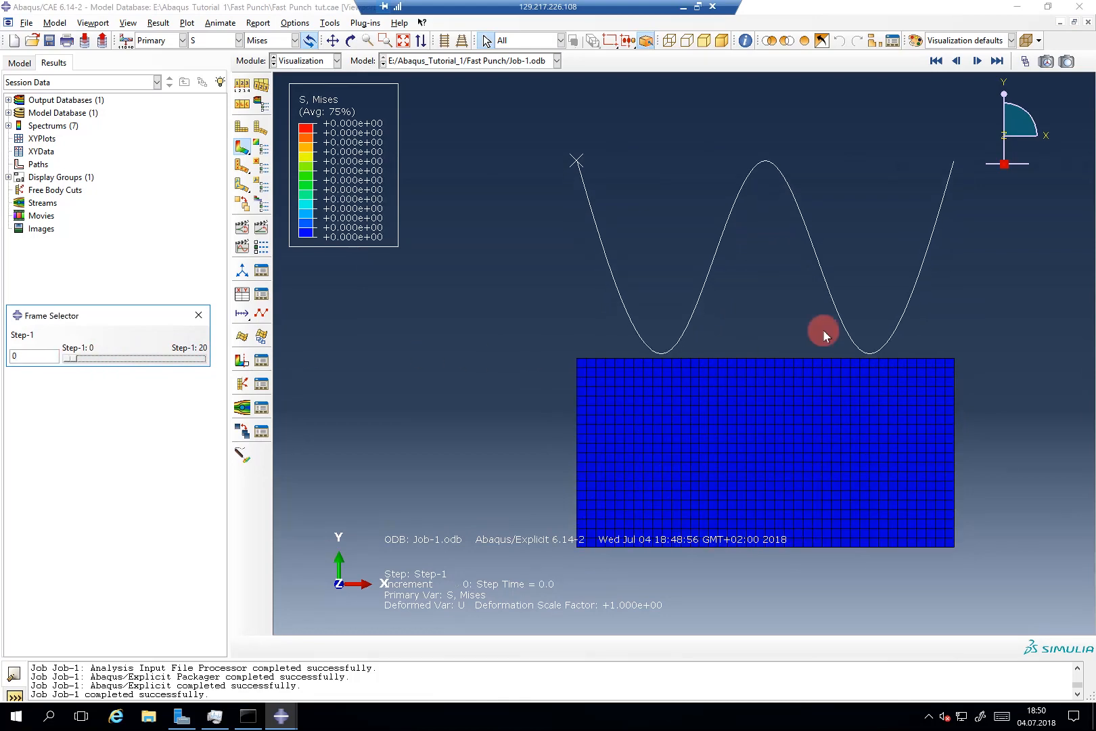
{"action": "left_click_drag", "start_coordinate": [866, 329], "coordinate": [950, 406]}
{"action": "scroll", "coordinate": [950, 405], "scroll_direction": "down", "scroll_amount": 1}
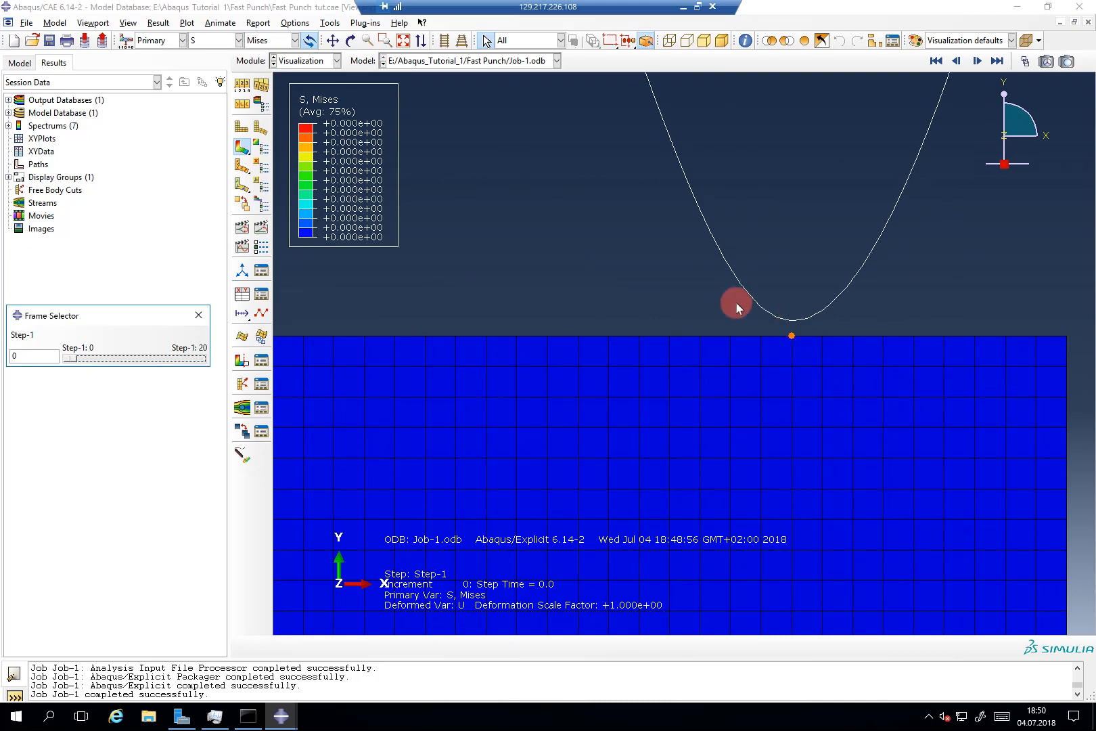
{"action": "left_click_drag", "start_coordinate": [732, 297], "coordinate": [850, 352]}
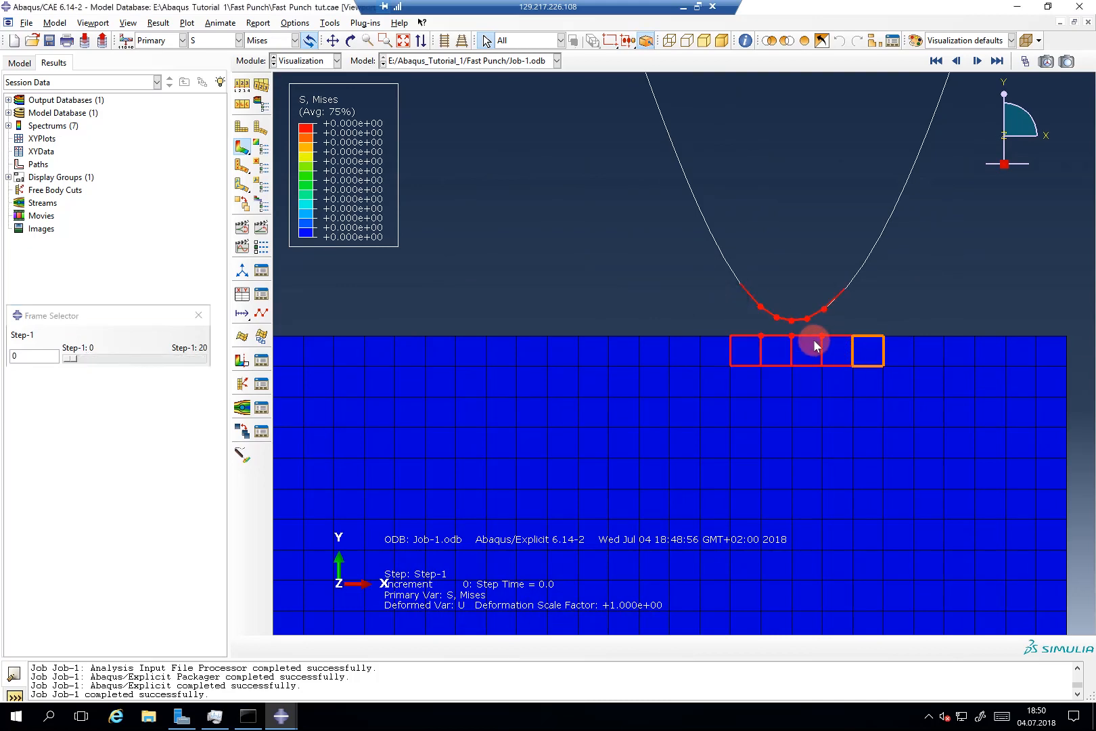
{"action": "scroll", "coordinate": [800, 334], "scroll_direction": "up", "scroll_amount": 2}
{"action": "scroll", "coordinate": [799, 337], "scroll_direction": "down", "scroll_amount": 5}
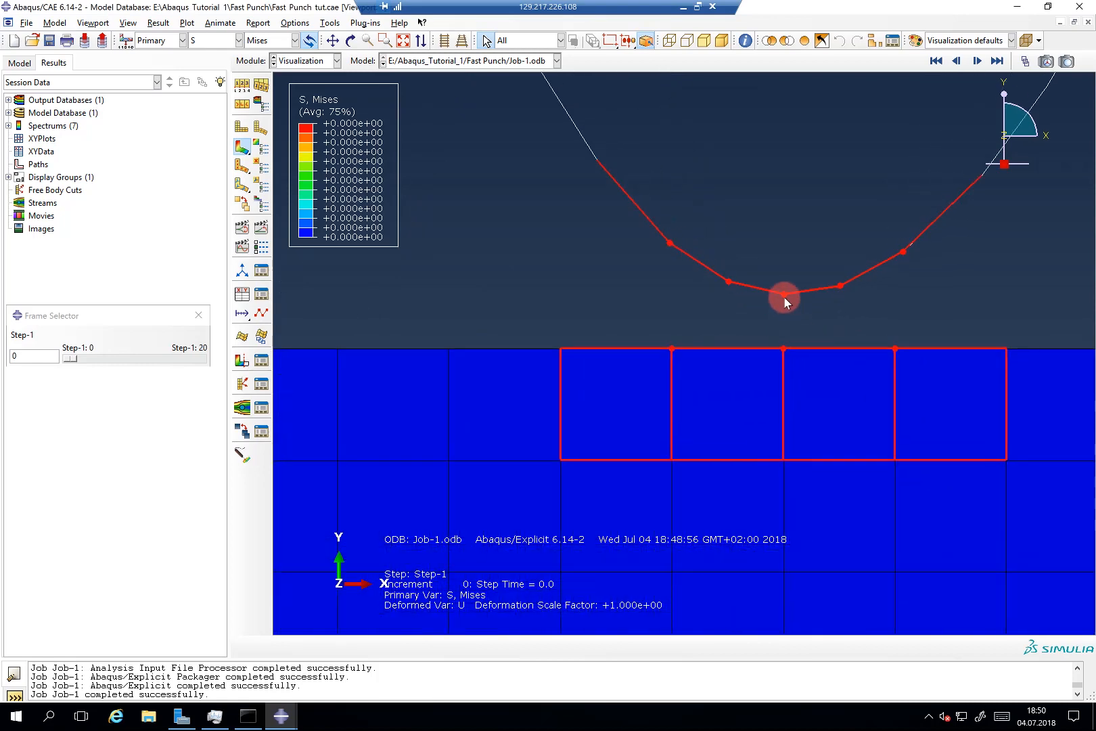
{"action": "left_click", "coordinate": [782, 348]}
Step: Show the Mises stress at frame 2, step time 5.0007E-03
{"action": "scroll", "coordinate": [794, 453], "scroll_direction": "down", "scroll_amount": 5}
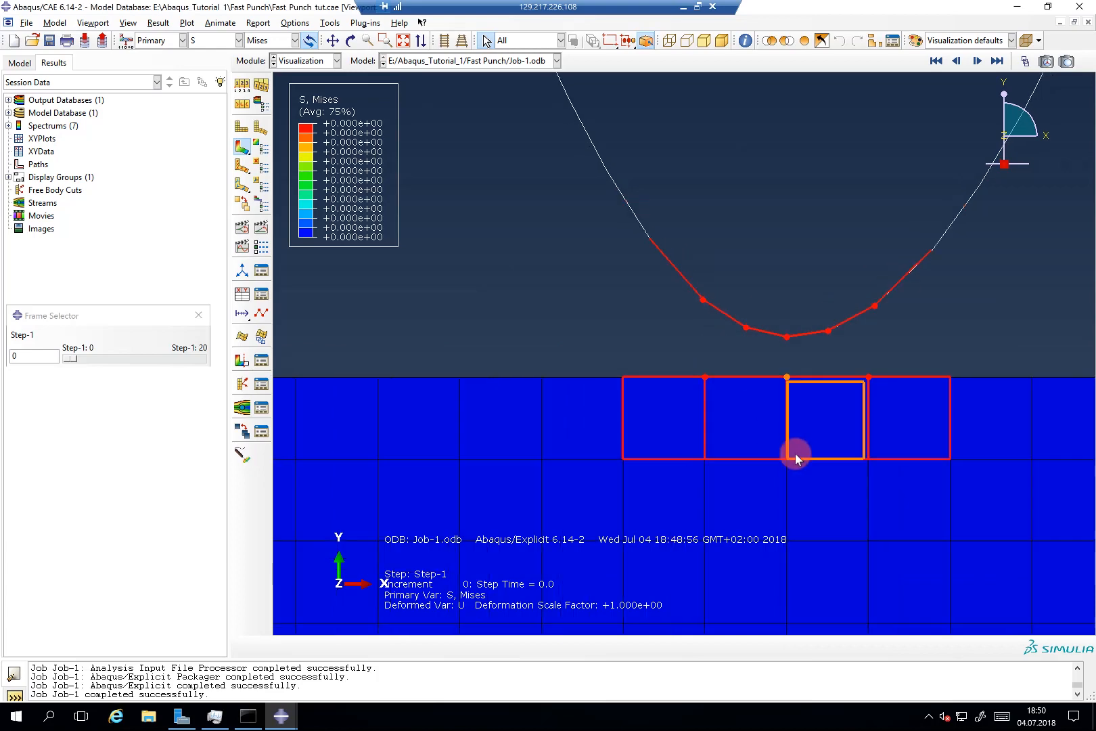
{"action": "scroll", "coordinate": [788, 494], "scroll_direction": "down", "scroll_amount": 2}
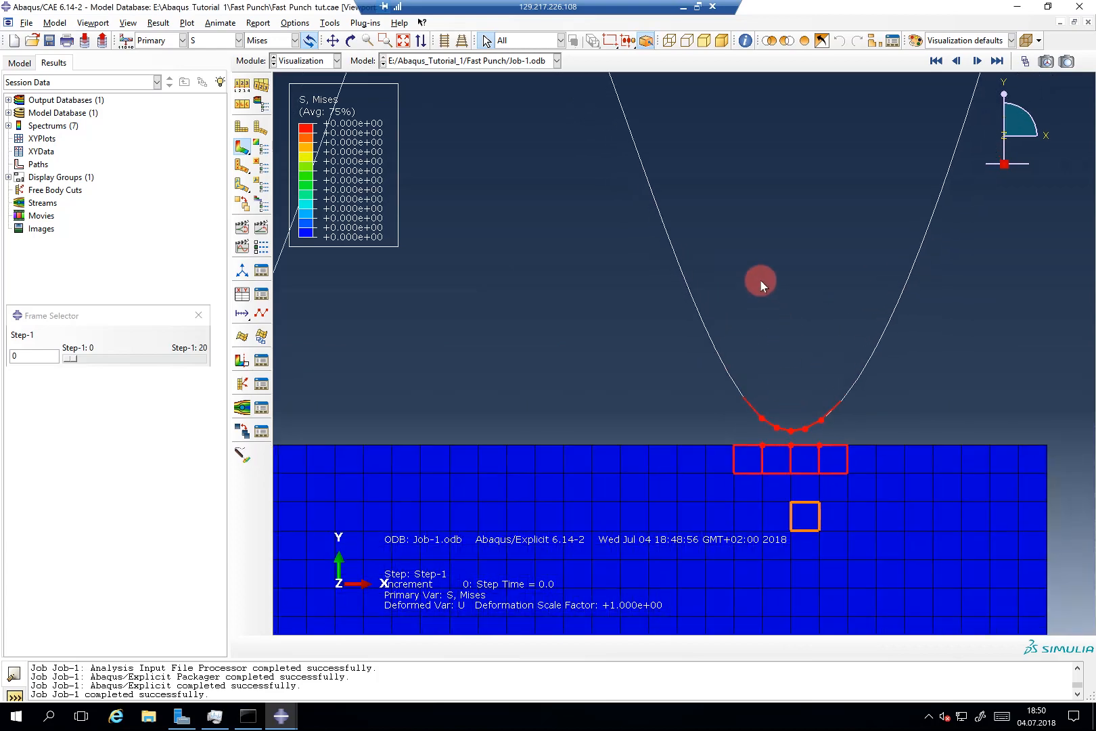
{"action": "scroll", "coordinate": [774, 510], "scroll_direction": "up", "scroll_amount": 3}
{"action": "scroll", "coordinate": [775, 504], "scroll_direction": "up", "scroll_amount": 2}
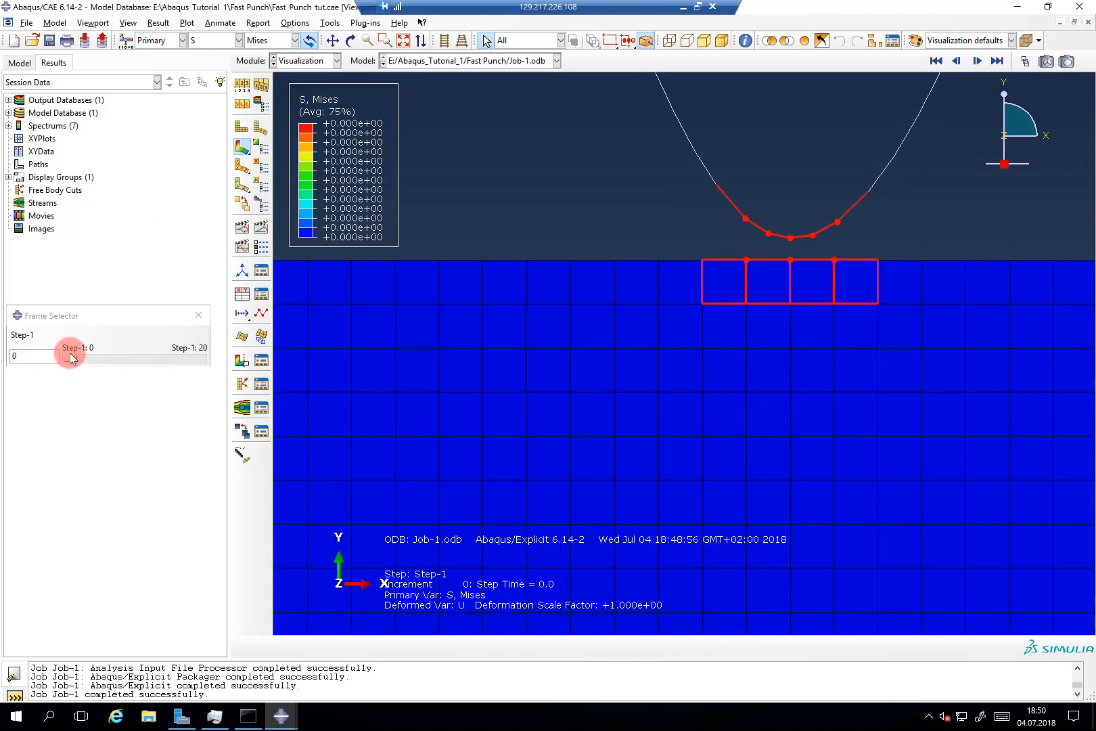
{"action": "mouse_move", "coordinate": [73, 356]}
{"action": "left_mouse_down"}
{"action": "mouse_move", "coordinate": [91, 358]}
{"action": "mouse_move", "coordinate": [83, 358]}
{"action": "left_mouse_up"}
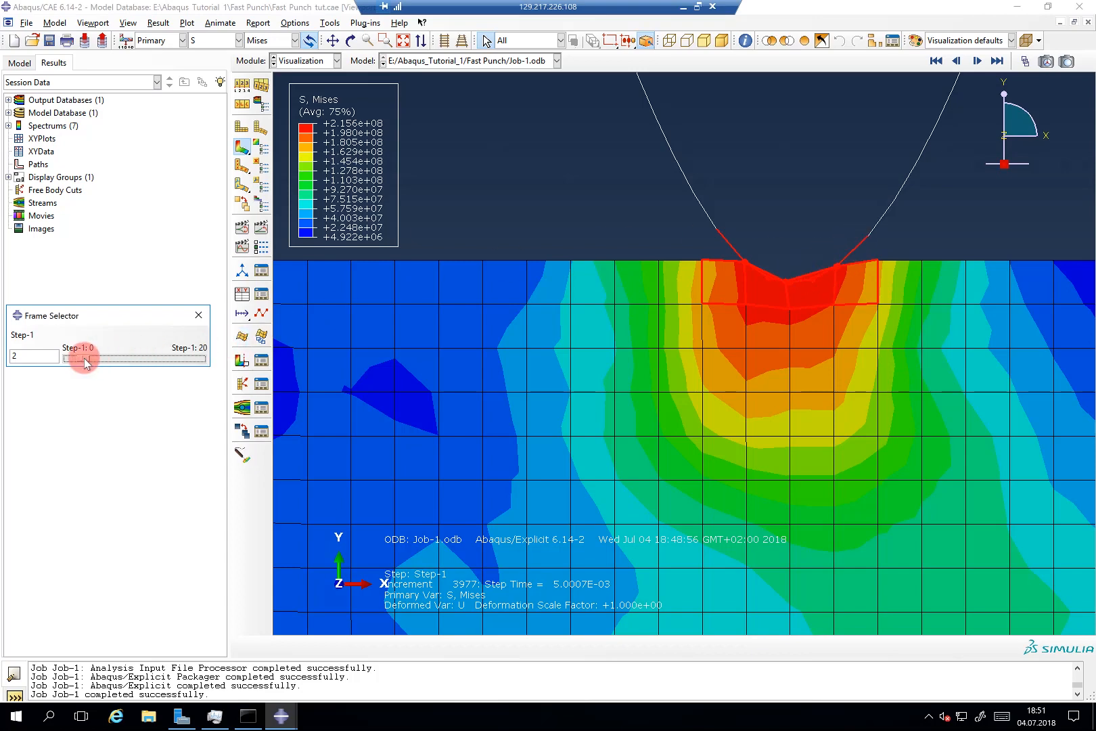
Step: Scrub the Job-1 results between frames 3 and 13 and select the punch's contact edge
{"action": "left_click_drag", "start_coordinate": [84, 358], "coordinate": [109, 356]}
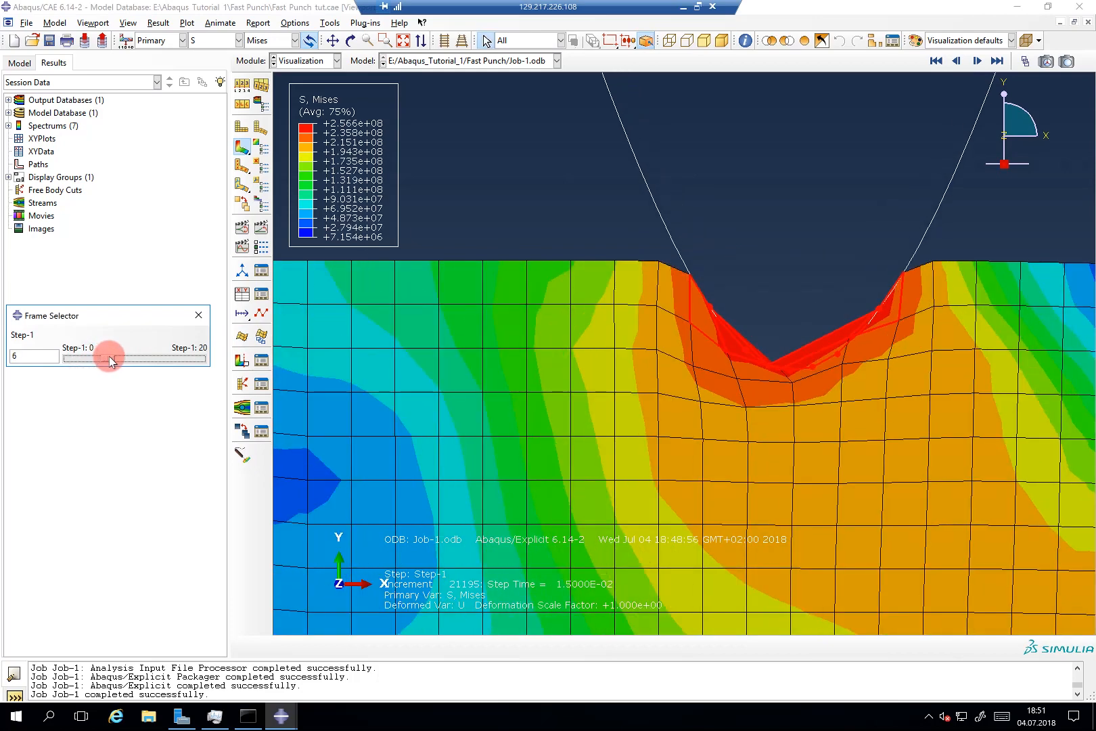
{"action": "left_click", "coordinate": [476, 234]}
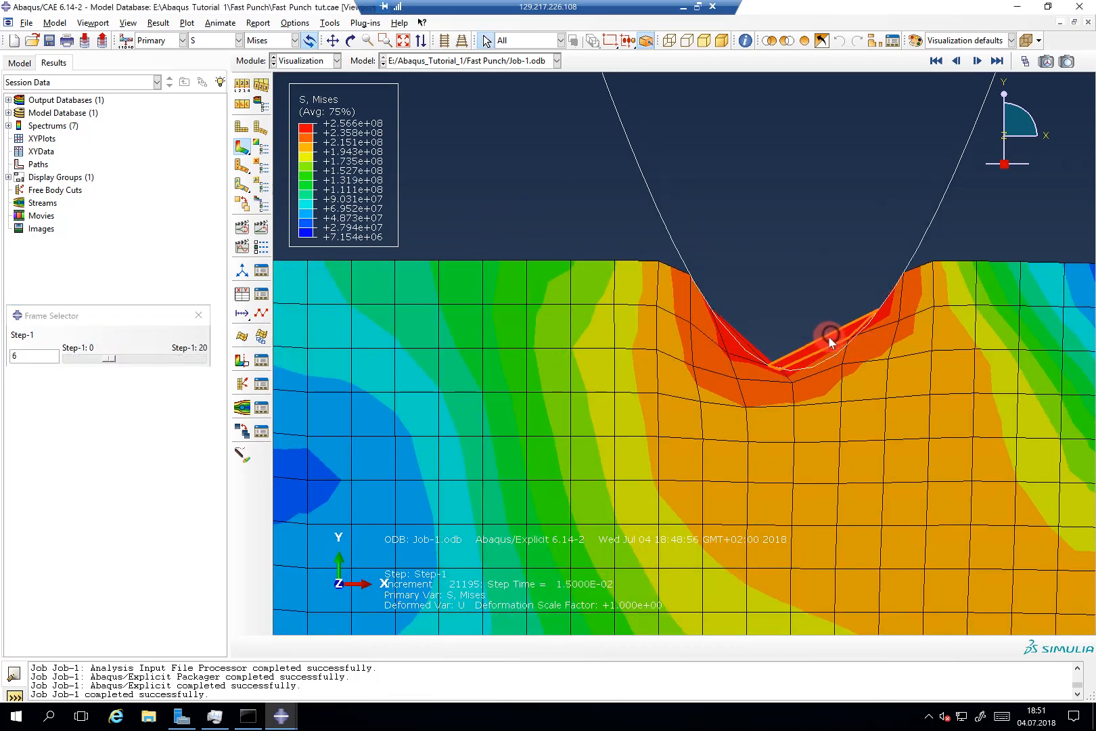
{"action": "left_click", "coordinate": [769, 366]}
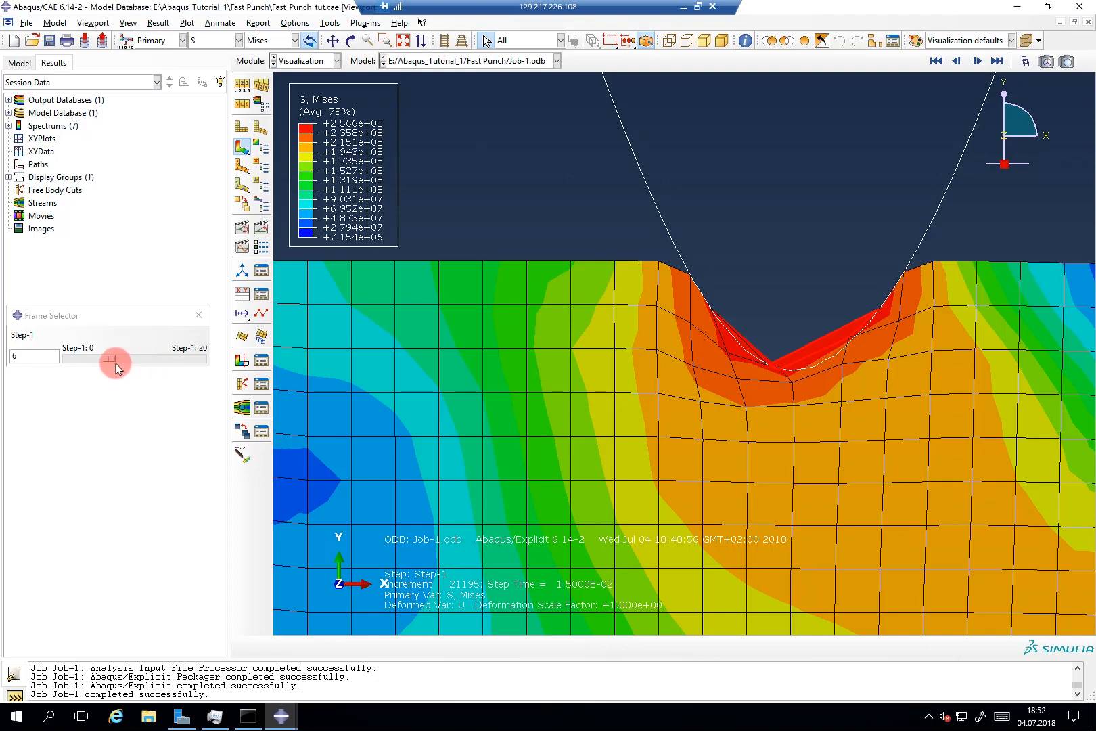
{"action": "left_click_drag", "start_coordinate": [115, 364], "coordinate": [68, 380]}
{"action": "scroll", "coordinate": [960, 331], "scroll_direction": "down", "scroll_amount": 5}
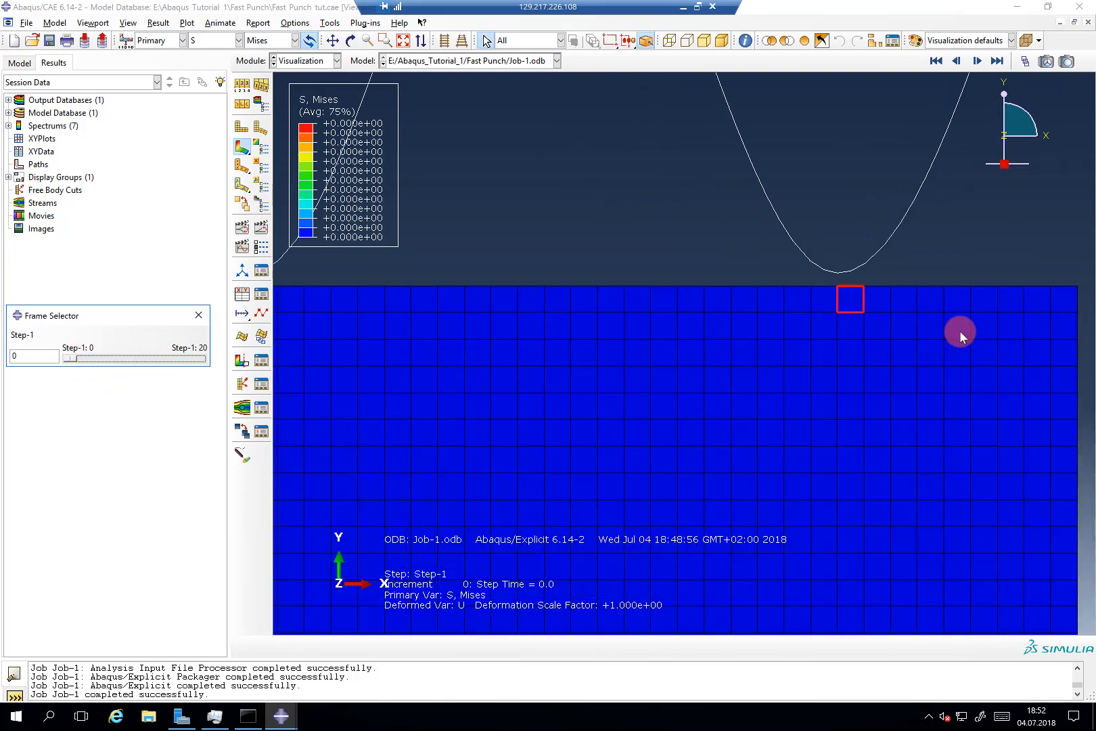
{"action": "scroll", "coordinate": [635, 326], "scroll_direction": "up", "scroll_amount": 5}
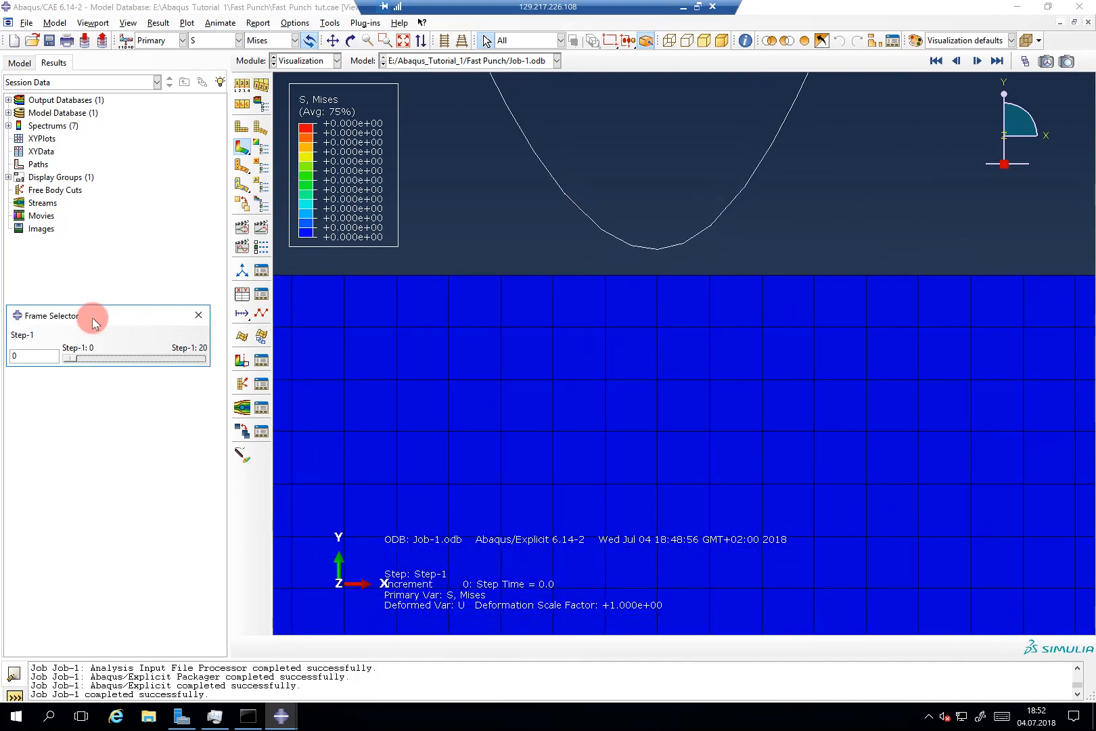
{"action": "left_click_drag", "start_coordinate": [68, 358], "coordinate": [146, 358]}
Step: Select the elements just under the punch tip and advance the Mises plot to frame 15
{"action": "scroll", "coordinate": [657, 468], "scroll_direction": "down", "scroll_amount": 5}
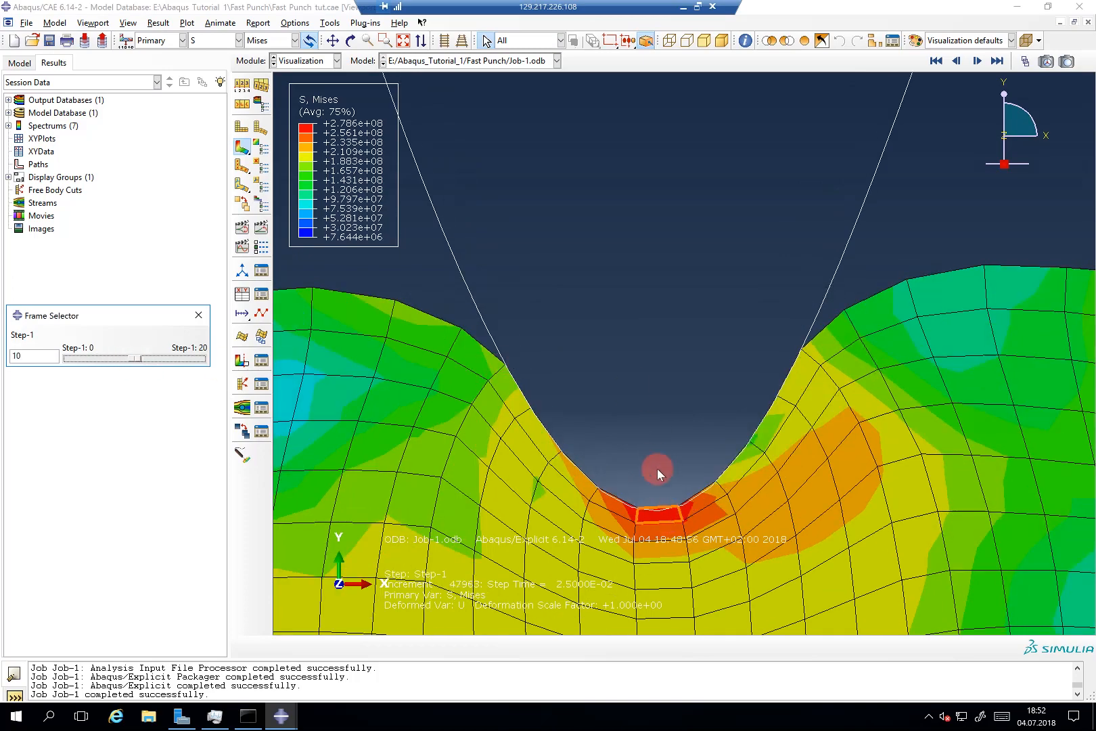
{"action": "scroll", "coordinate": [660, 546], "scroll_direction": "up", "scroll_amount": 5}
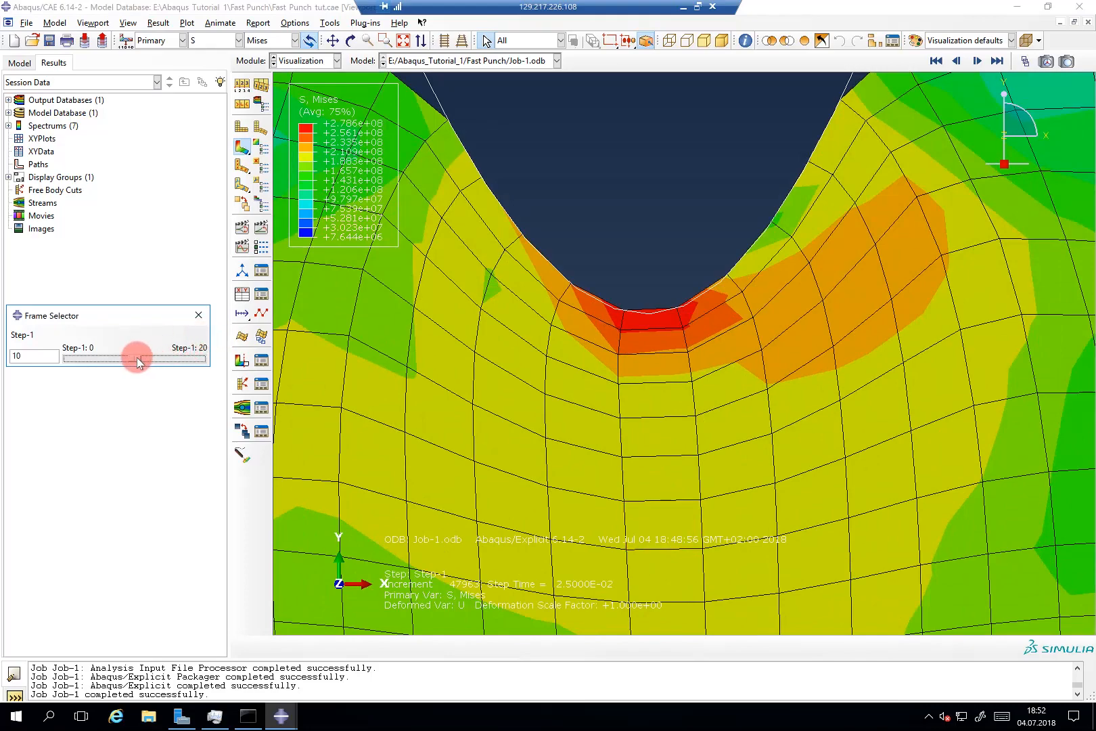
{"action": "left_click_drag", "start_coordinate": [137, 357], "coordinate": [152, 355]}
{"action": "left_click_drag", "start_coordinate": [141, 359], "coordinate": [103, 366]}
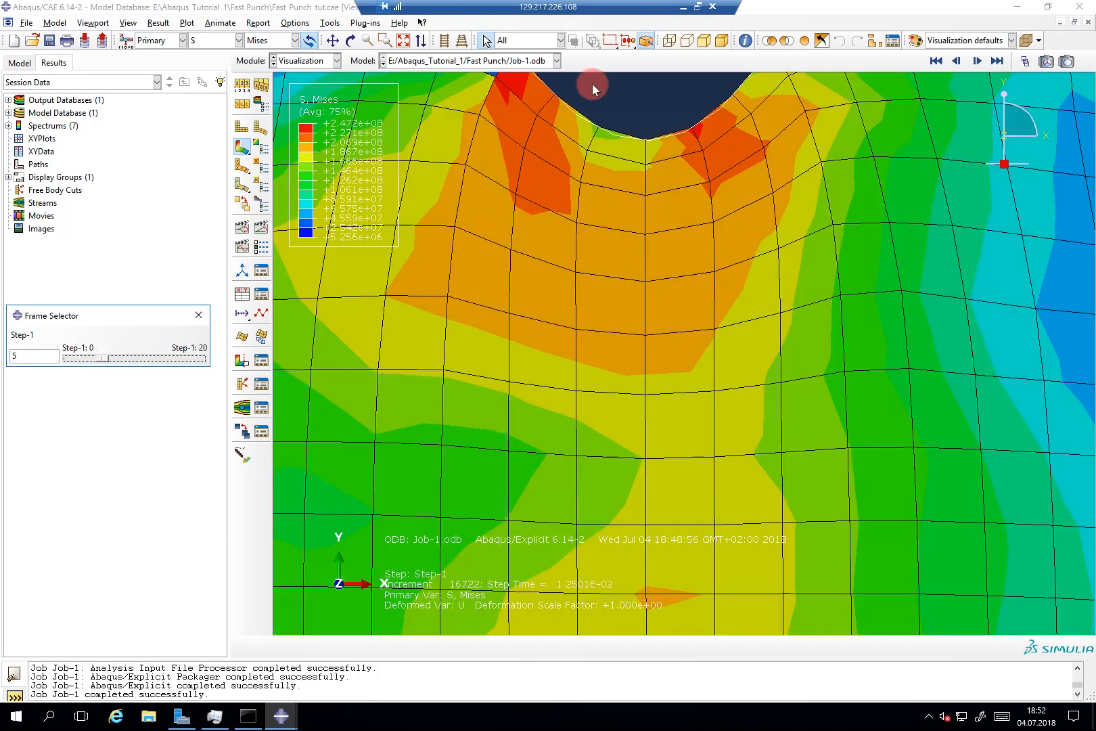
{"action": "left_click", "coordinate": [645, 142]}
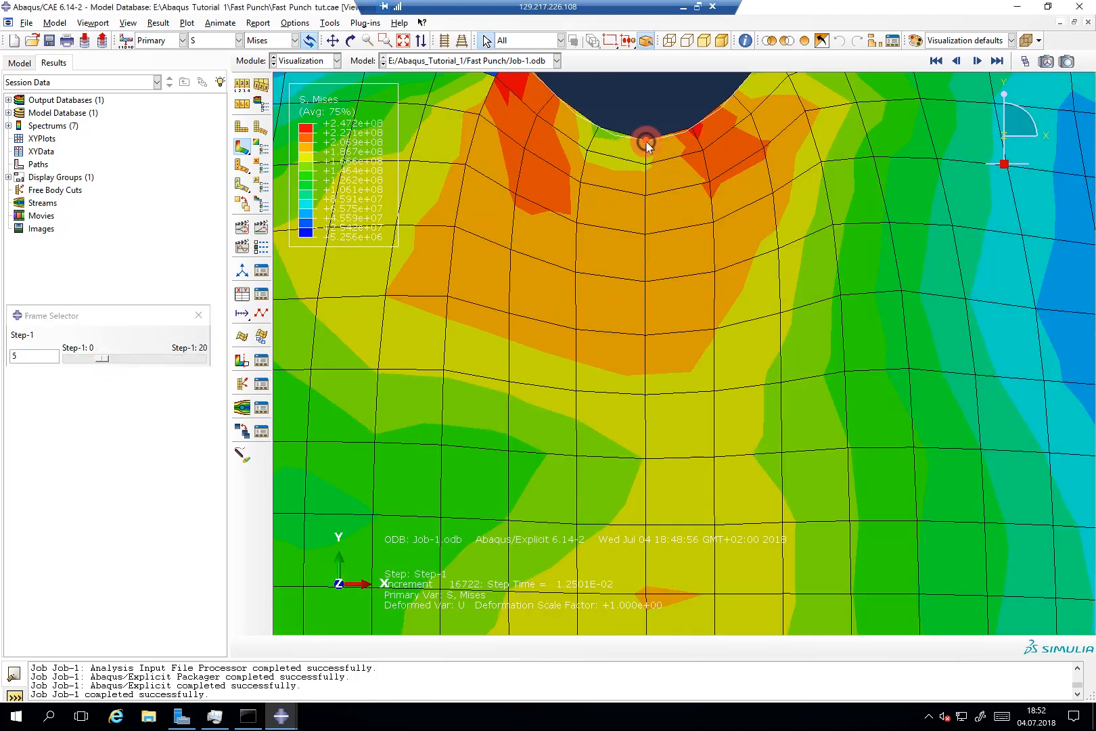
{"action": "left_click_drag", "start_coordinate": [654, 153], "coordinate": [654, 155]}
{"action": "left_click_drag", "start_coordinate": [101, 359], "coordinate": [168, 360]}
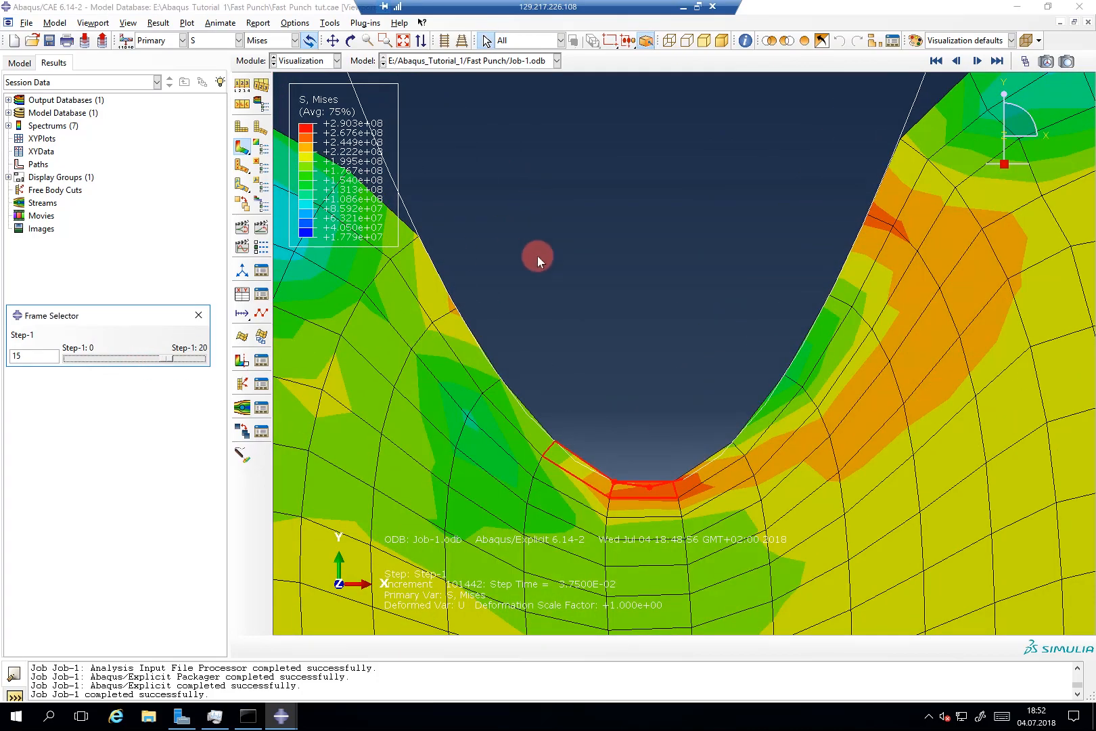
{"action": "scroll", "coordinate": [538, 255], "scroll_direction": "down", "scroll_amount": 5}
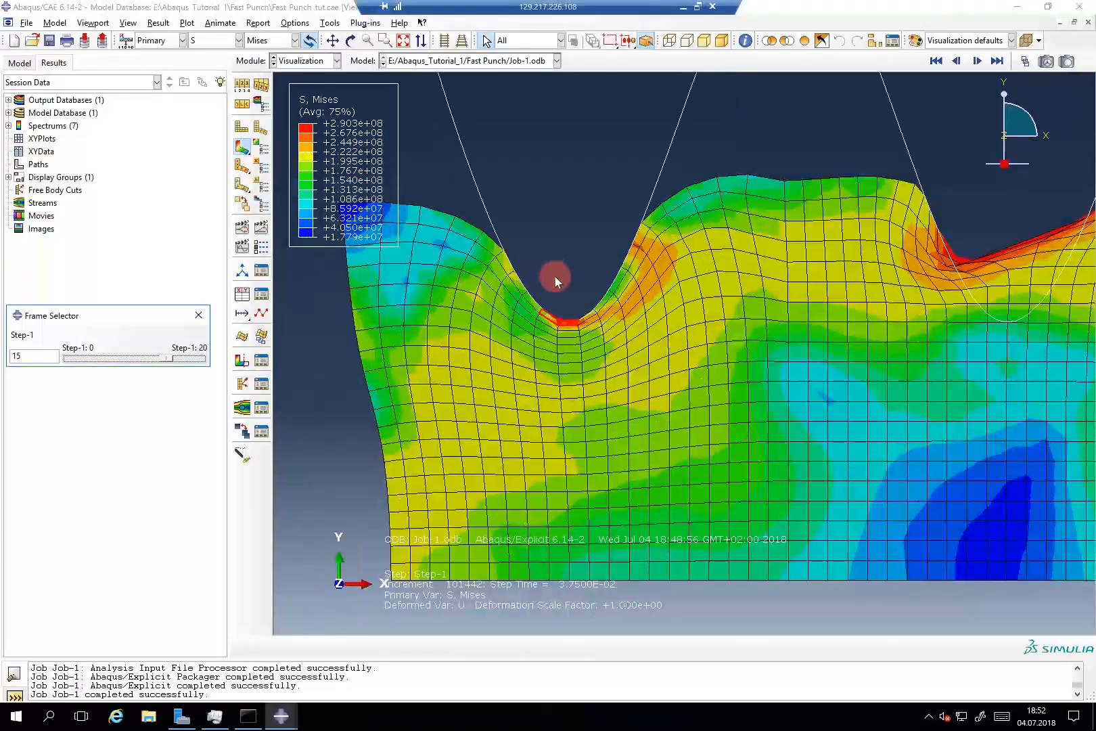
{"action": "scroll", "coordinate": [541, 309], "scroll_direction": "up", "scroll_amount": 6}
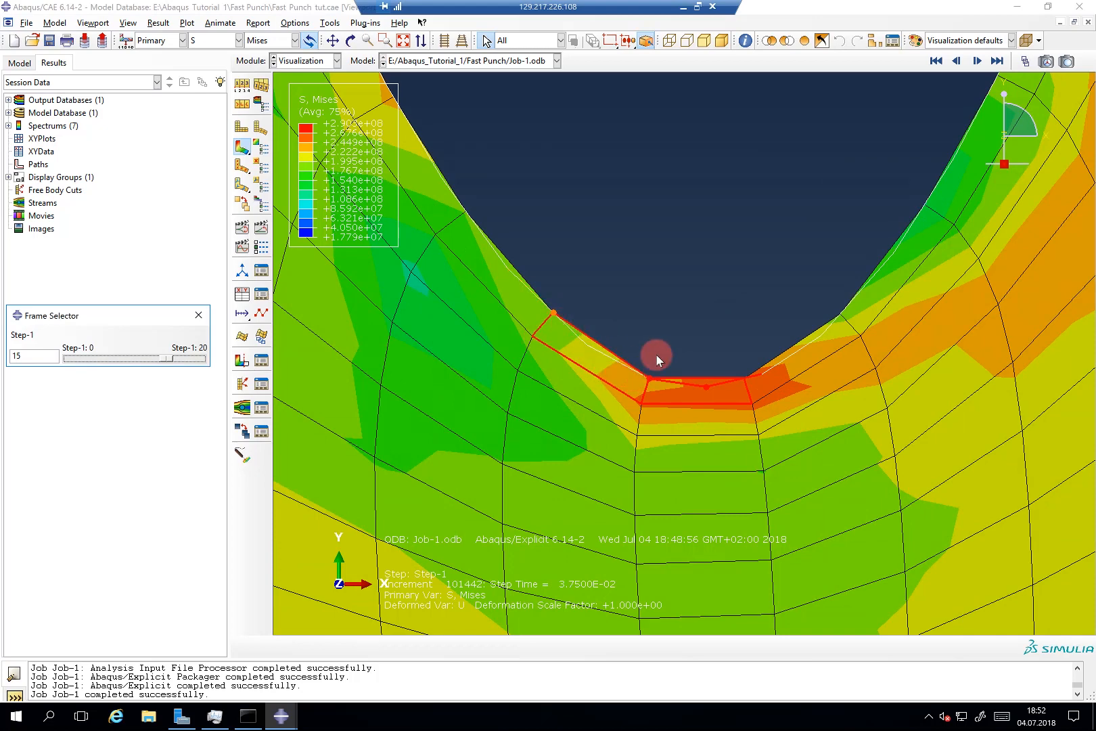
{"action": "scroll", "coordinate": [655, 353], "scroll_direction": "down", "scroll_amount": 5}
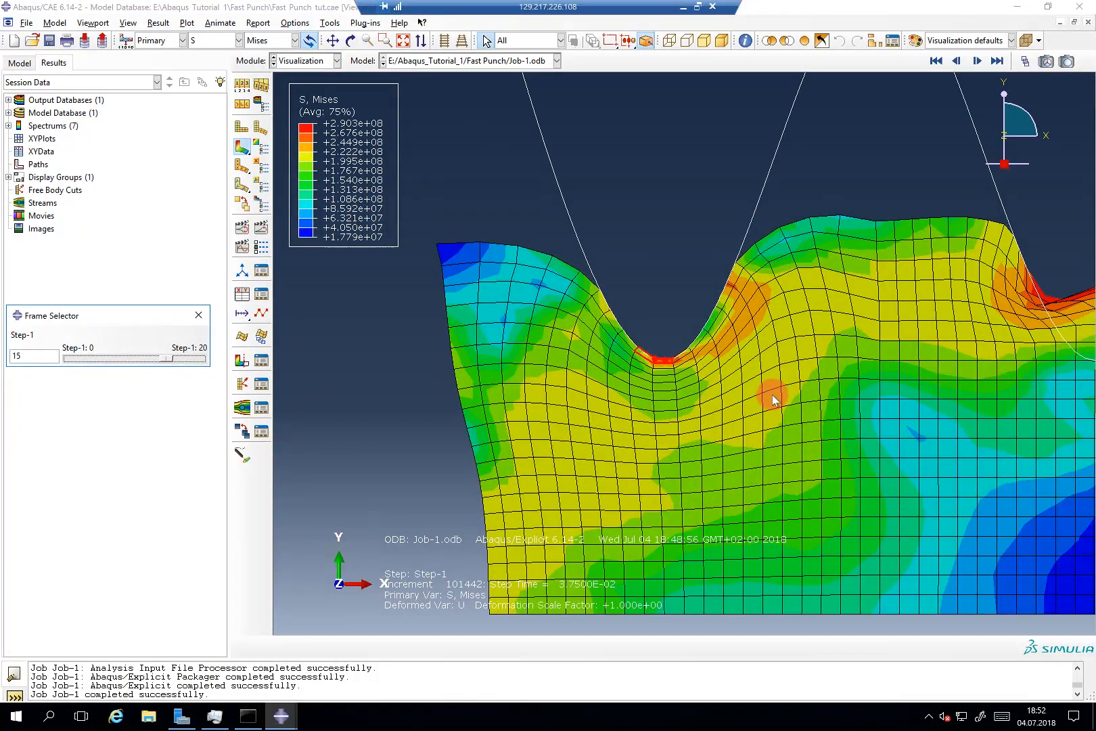
{"action": "scroll", "coordinate": [446, 344], "scroll_direction": "down", "scroll_amount": 3}
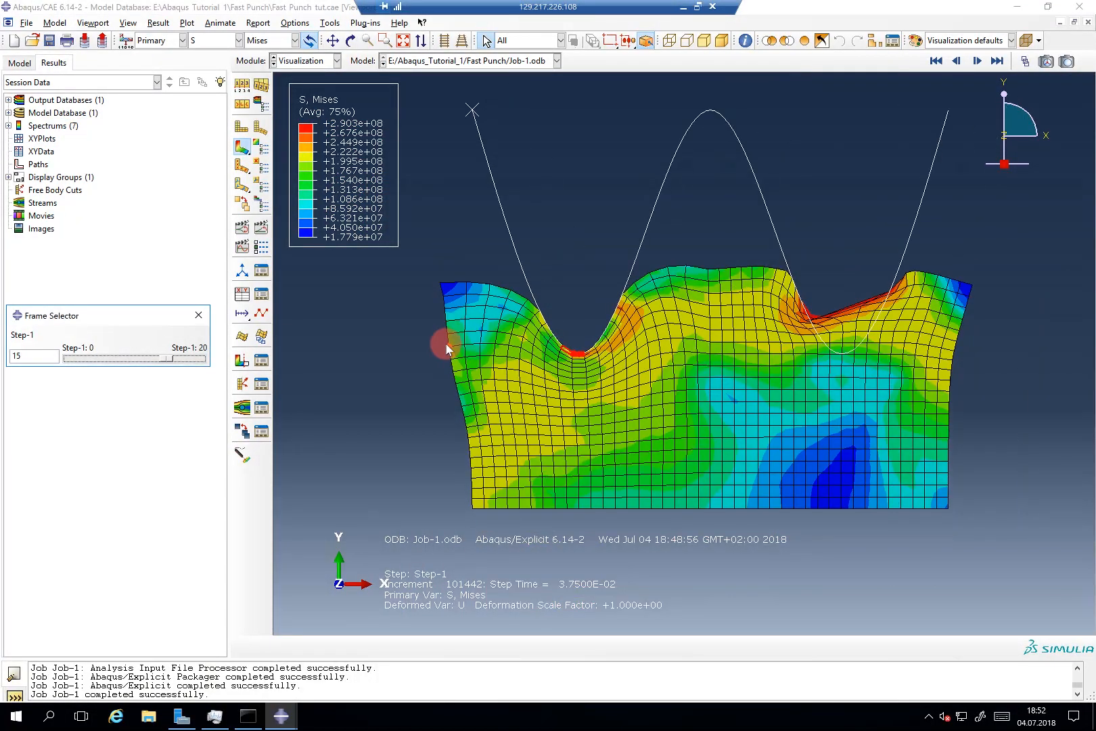
{"action": "scroll", "coordinate": [446, 337], "scroll_direction": "up", "scroll_amount": 1}
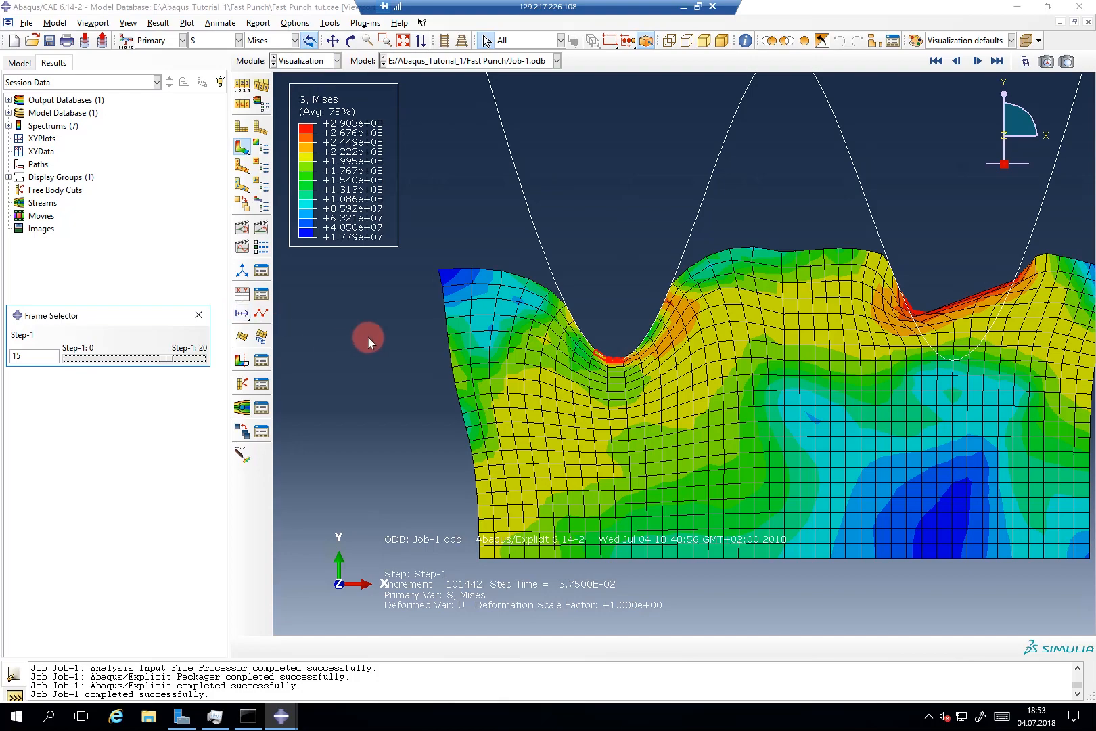
{"action": "left_click", "coordinate": [636, 196]}
{"action": "scroll", "coordinate": [621, 368], "scroll_direction": "up", "scroll_amount": 5}
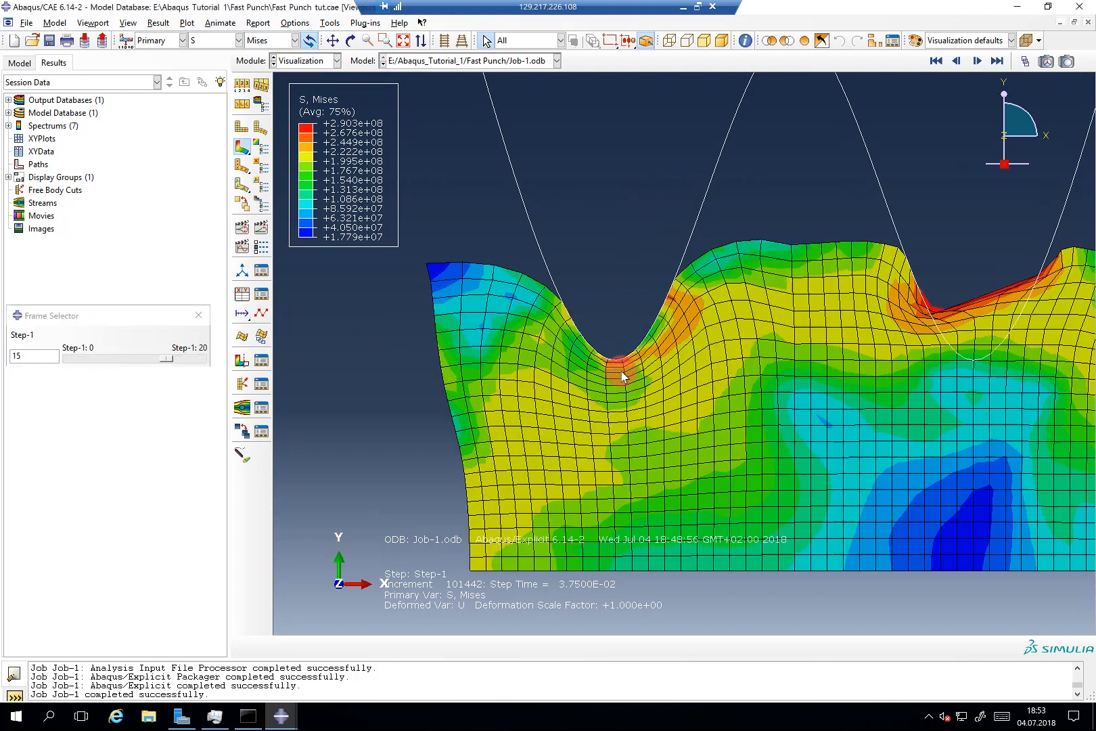
{"action": "scroll", "coordinate": [619, 370], "scroll_direction": "down", "scroll_amount": 2}
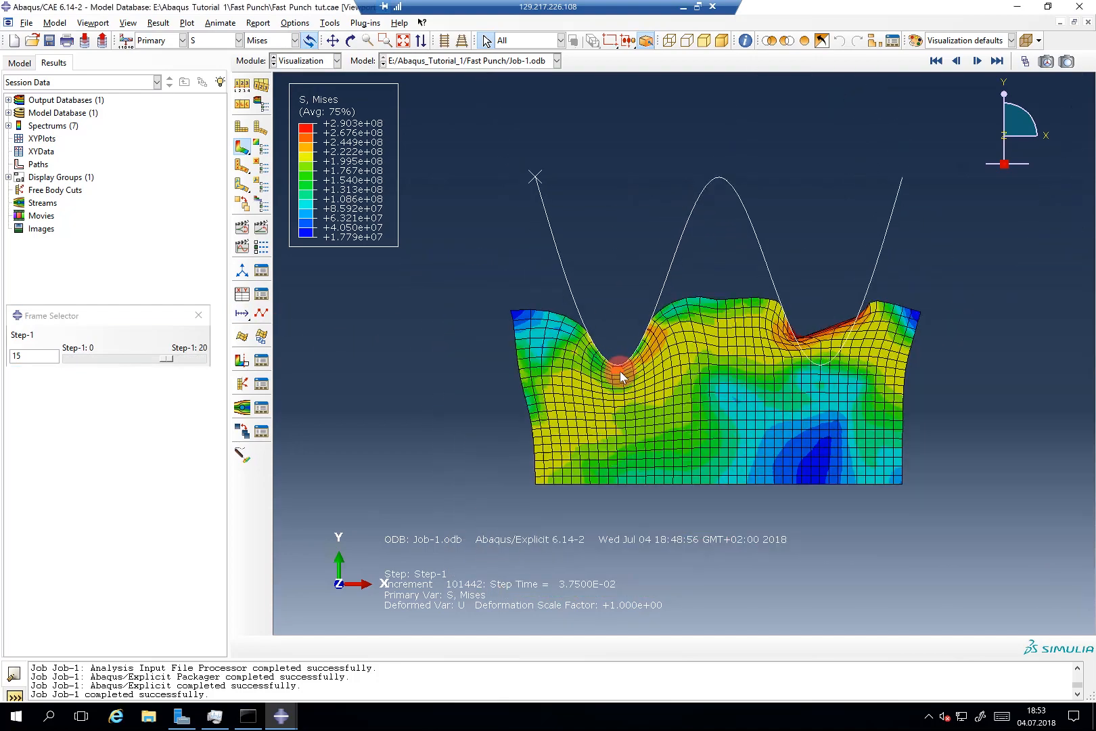
{"action": "scroll", "coordinate": [924, 318], "scroll_direction": "up", "scroll_amount": 1}
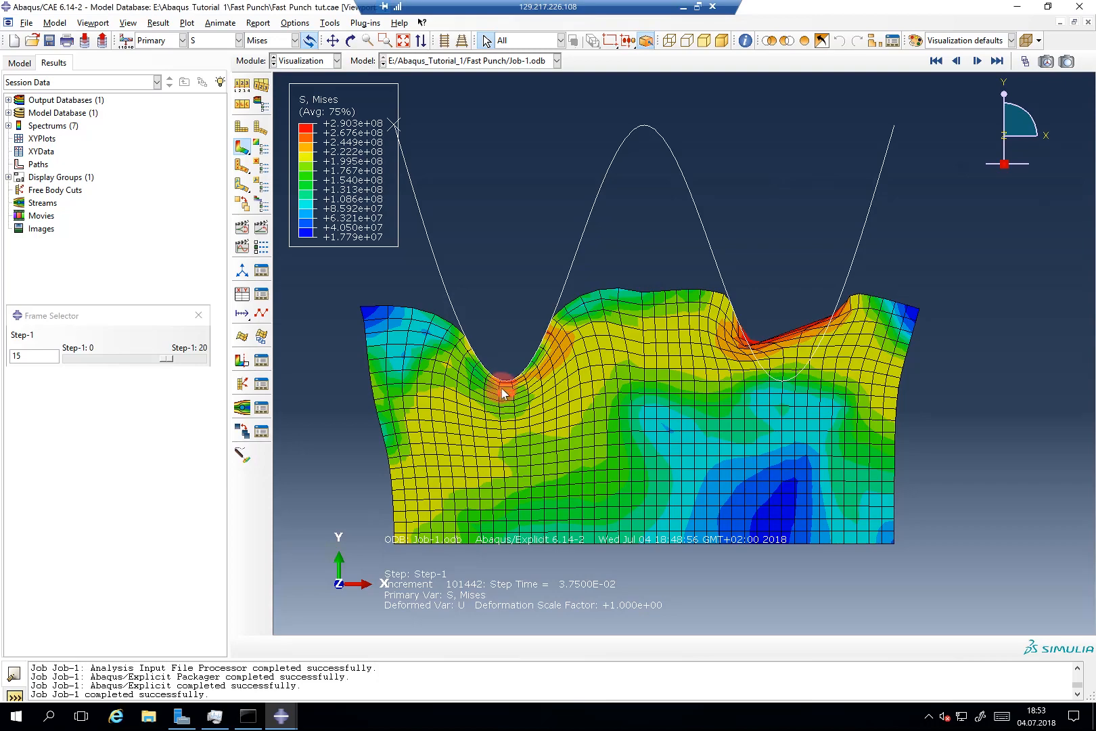
{"action": "scroll", "coordinate": [500, 386], "scroll_direction": "up", "scroll_amount": 5}
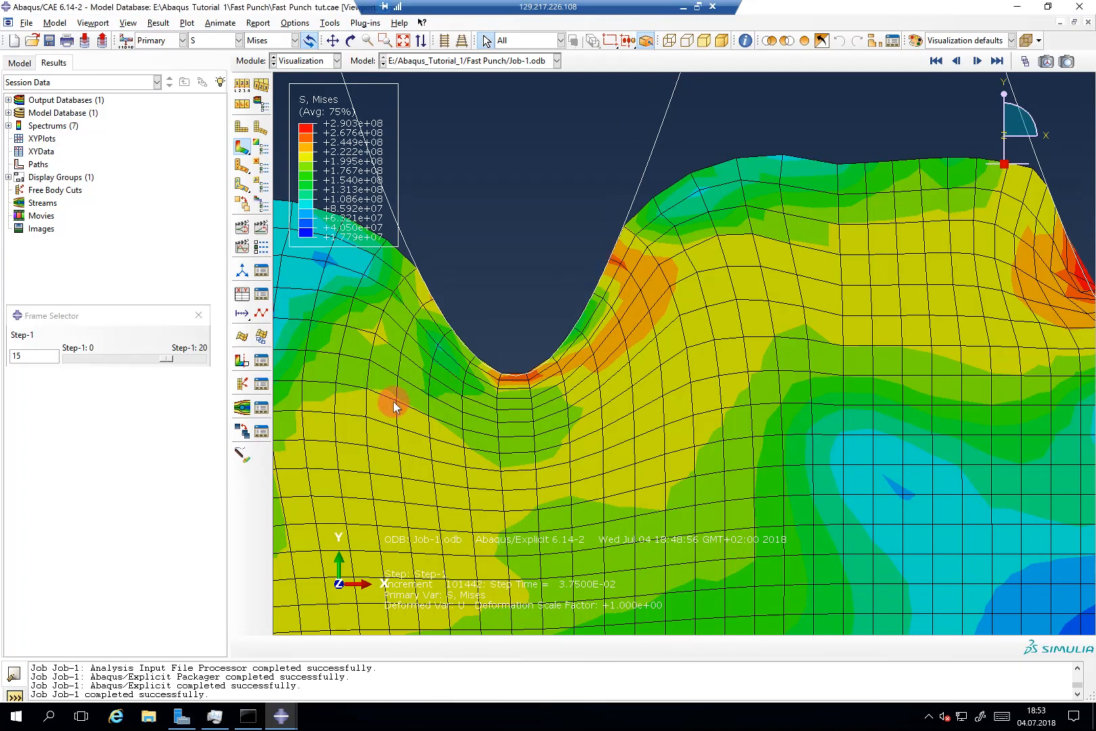
{"action": "scroll", "coordinate": [392, 403], "scroll_direction": "down", "scroll_amount": 3}
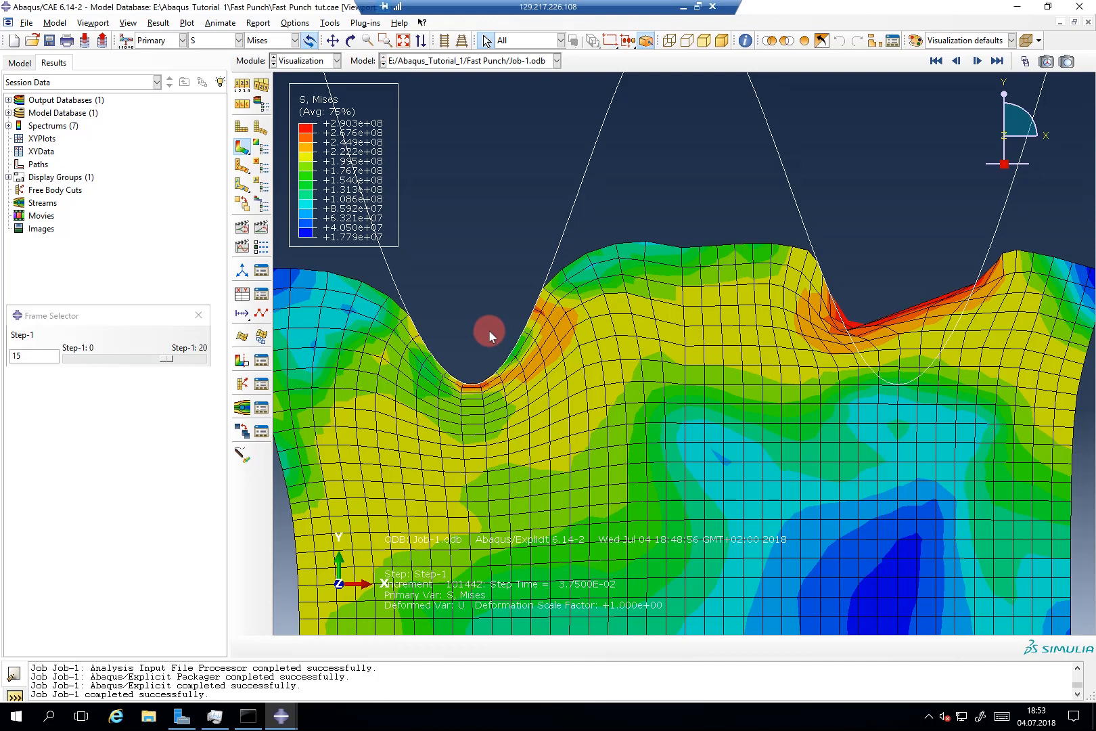
{"action": "scroll", "coordinate": [487, 329], "scroll_direction": "up", "scroll_amount": 2}
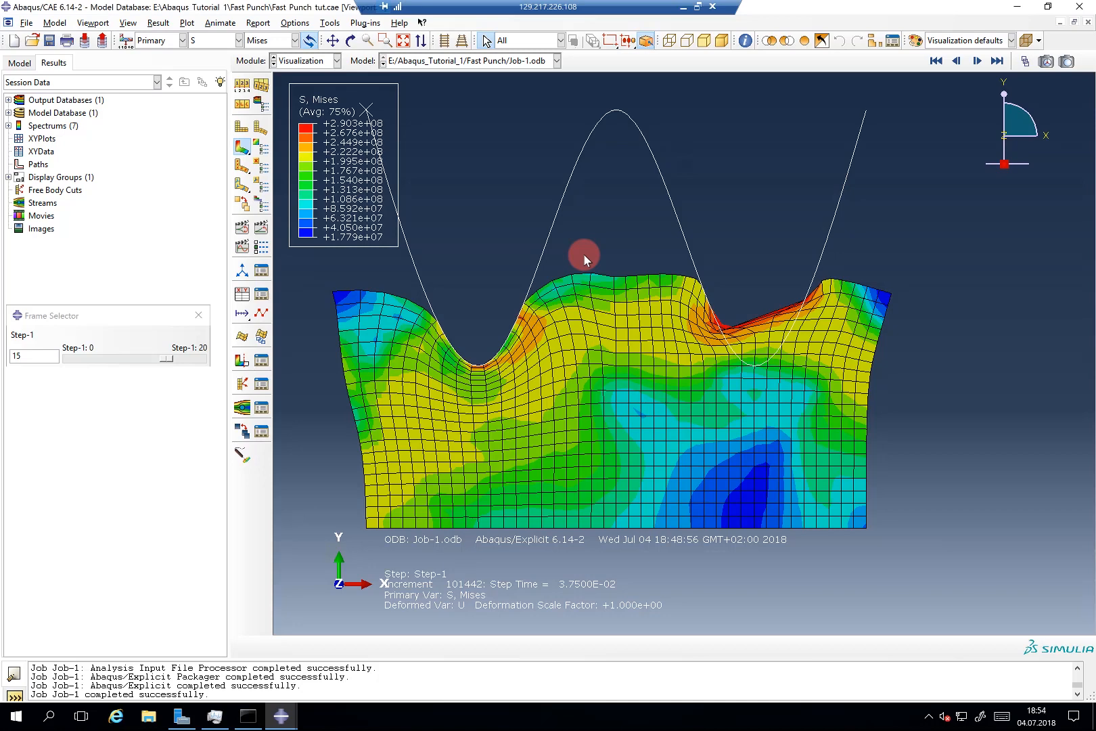
{"action": "left_click", "coordinate": [343, 300]}
{"action": "scroll", "coordinate": [467, 350], "scroll_direction": "up", "scroll_amount": 5}
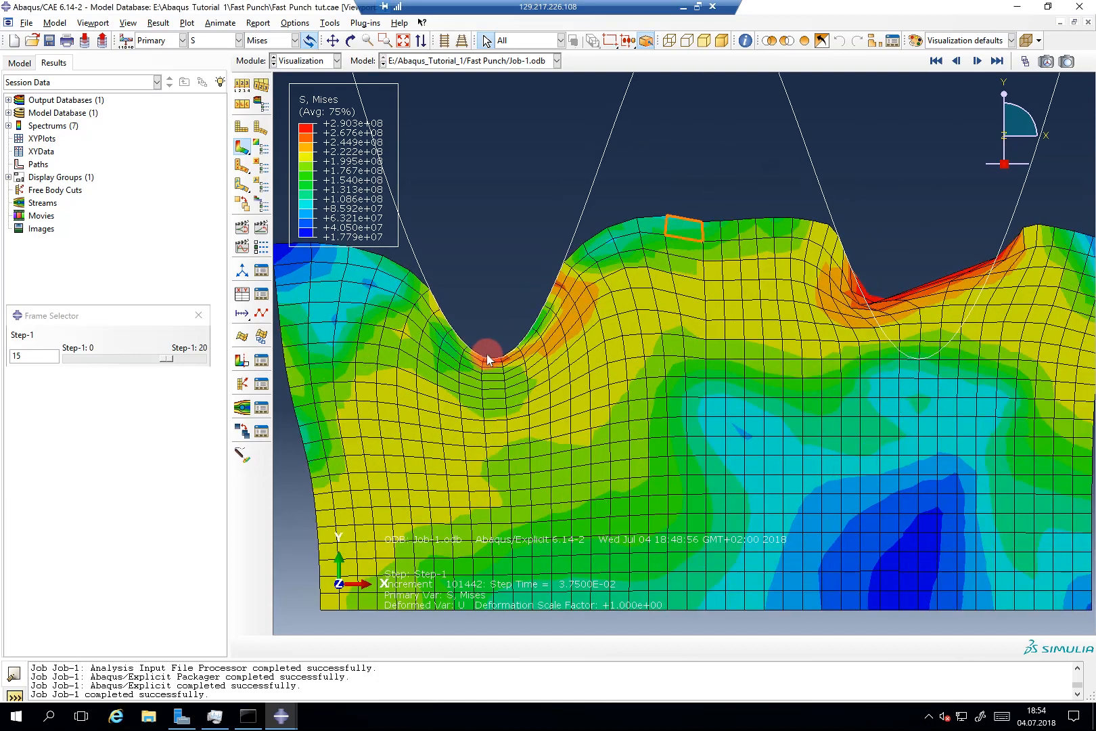
{"action": "scroll", "coordinate": [520, 352], "scroll_direction": "up", "scroll_amount": 2}
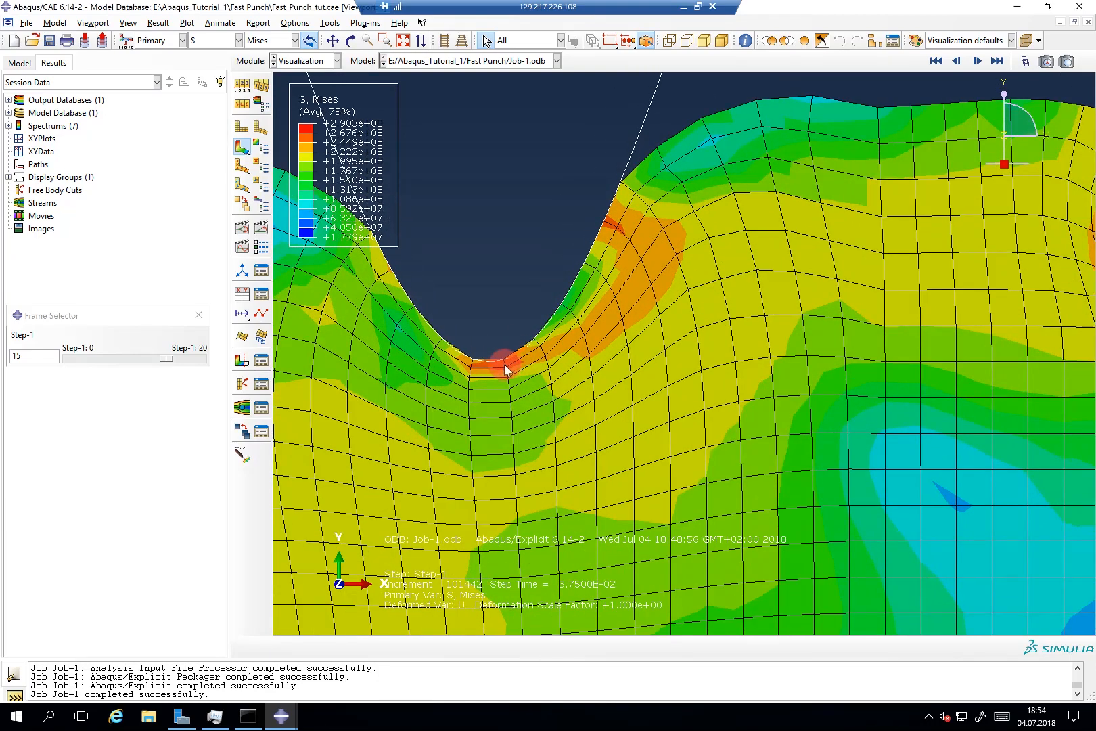
{"action": "scroll", "coordinate": [504, 364], "scroll_direction": "up", "scroll_amount": 4}
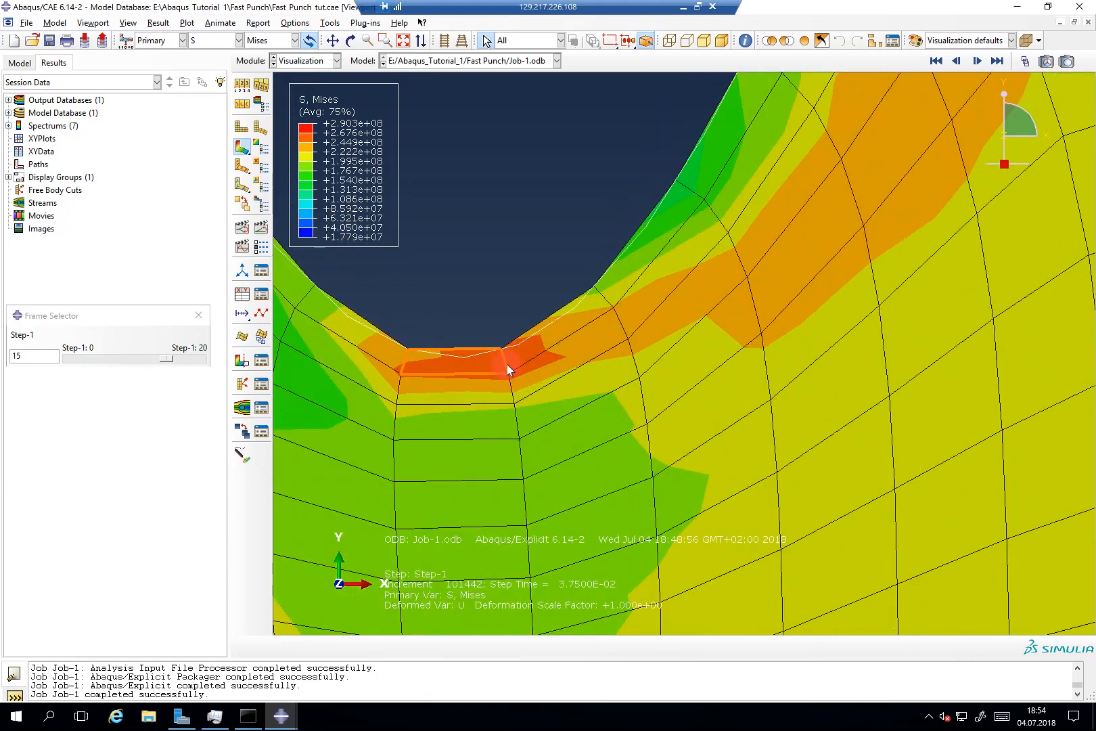
{"action": "scroll", "coordinate": [501, 345], "scroll_direction": "down", "scroll_amount": 6}
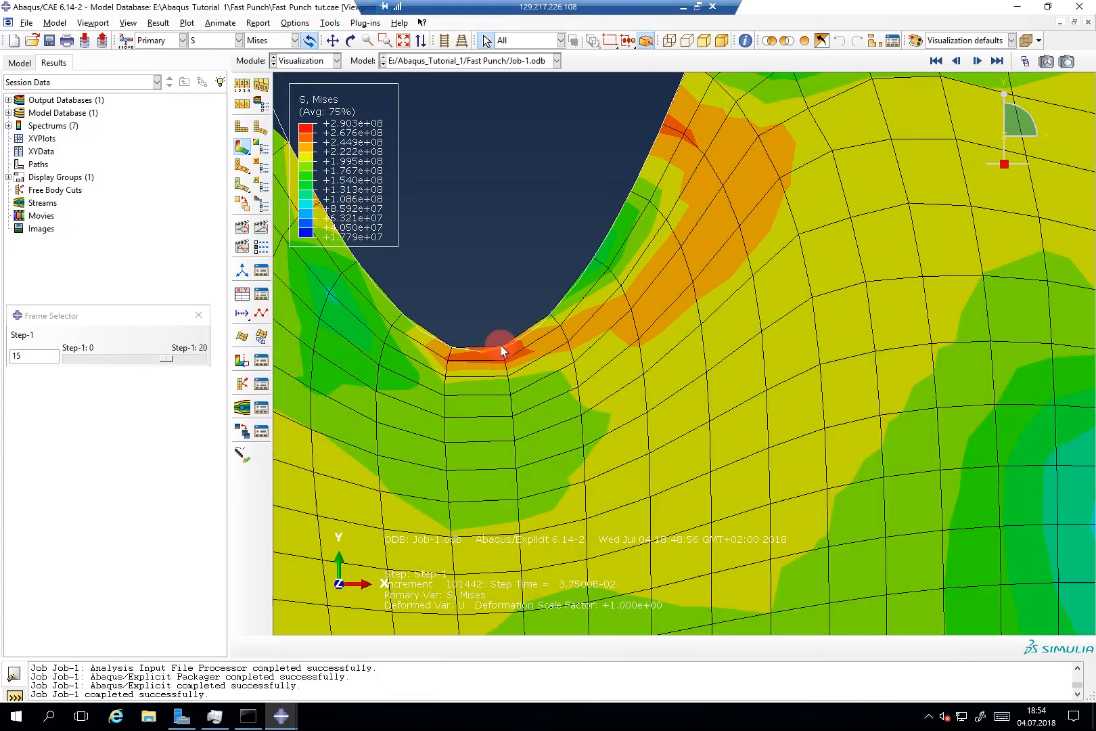
{"action": "scroll", "coordinate": [872, 279], "scroll_direction": "up", "scroll_amount": 1}
{"action": "scroll", "coordinate": [447, 335], "scroll_direction": "up", "scroll_amount": 5}
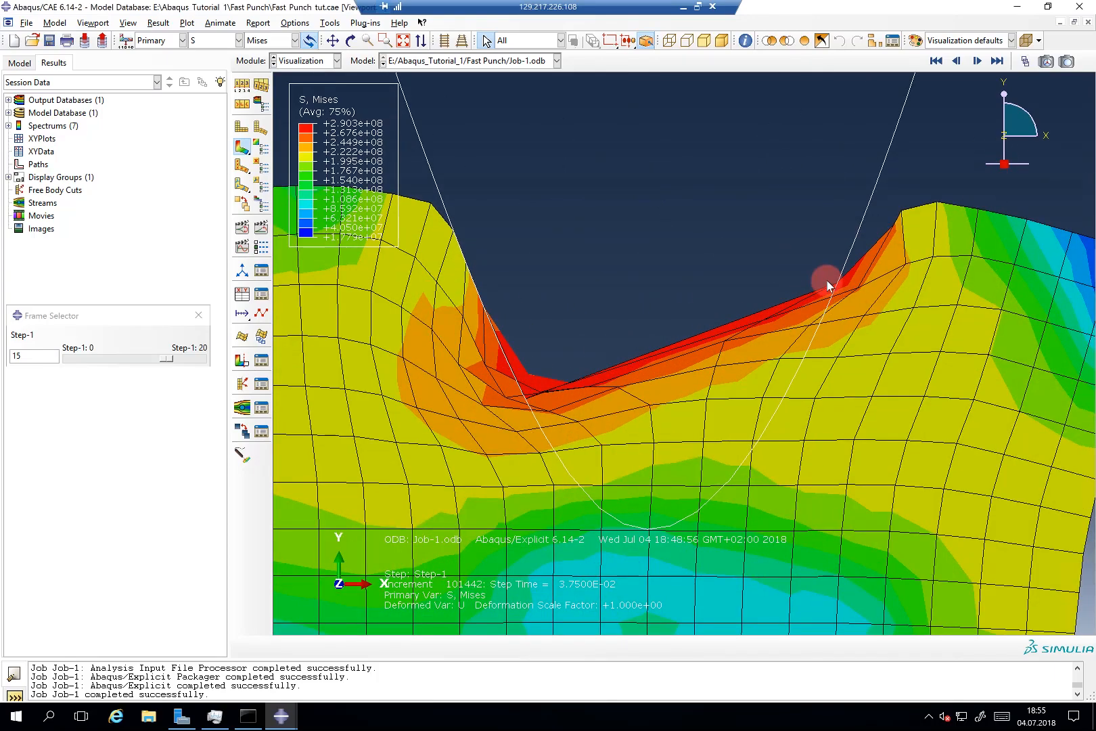
{"action": "scroll", "coordinate": [827, 280], "scroll_direction": "down", "scroll_amount": 5}
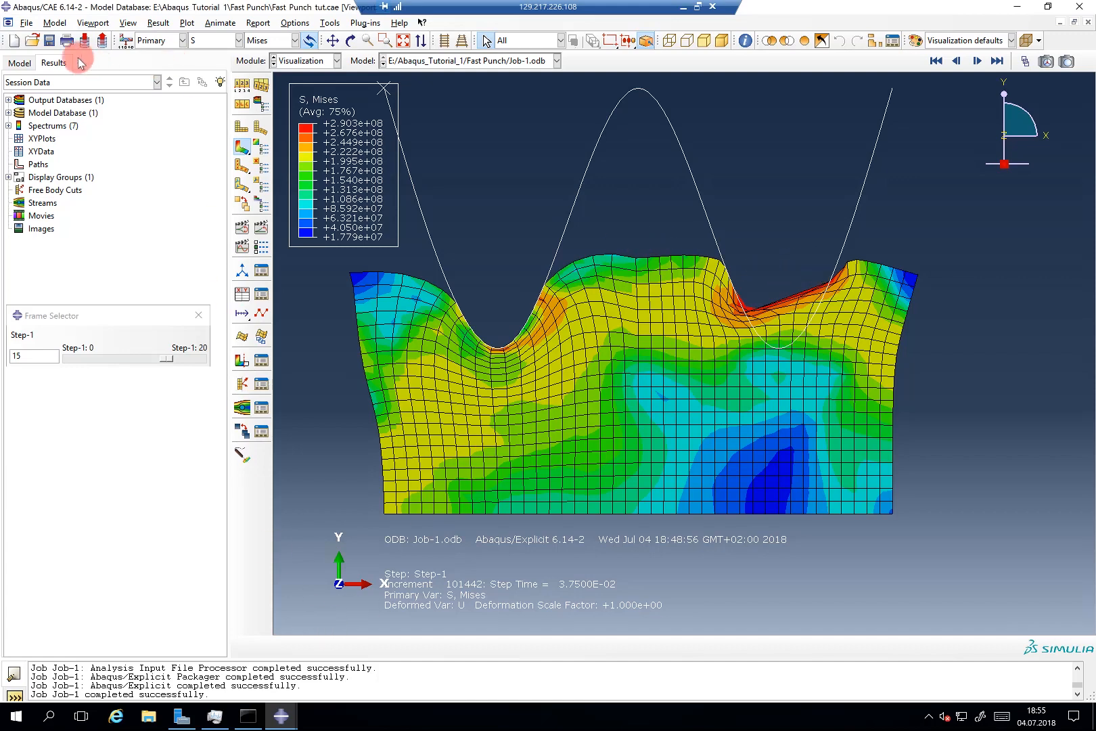
Step: Open Job-1's monitor from the model tree on its Status File tab
{"action": "left_click", "coordinate": [32, 63]}
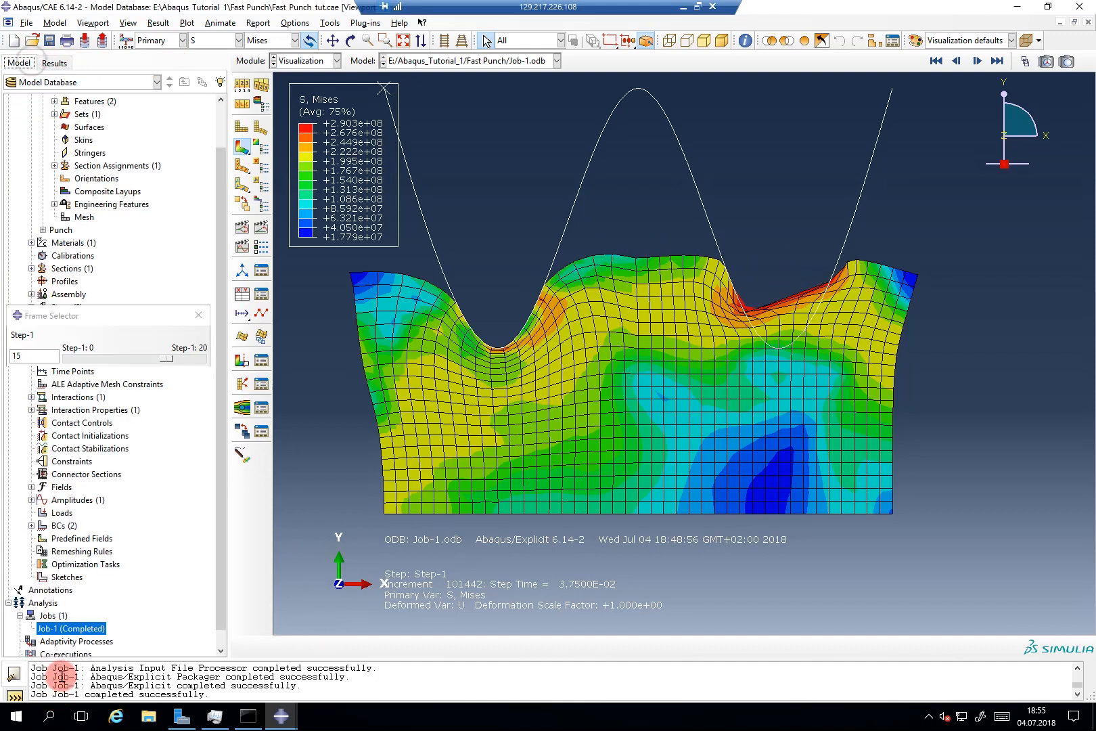
{"action": "left_click", "coordinate": [69, 628]}
{"action": "right_click", "coordinate": [69, 629]}
{"action": "left_click", "coordinate": [281, 715]}
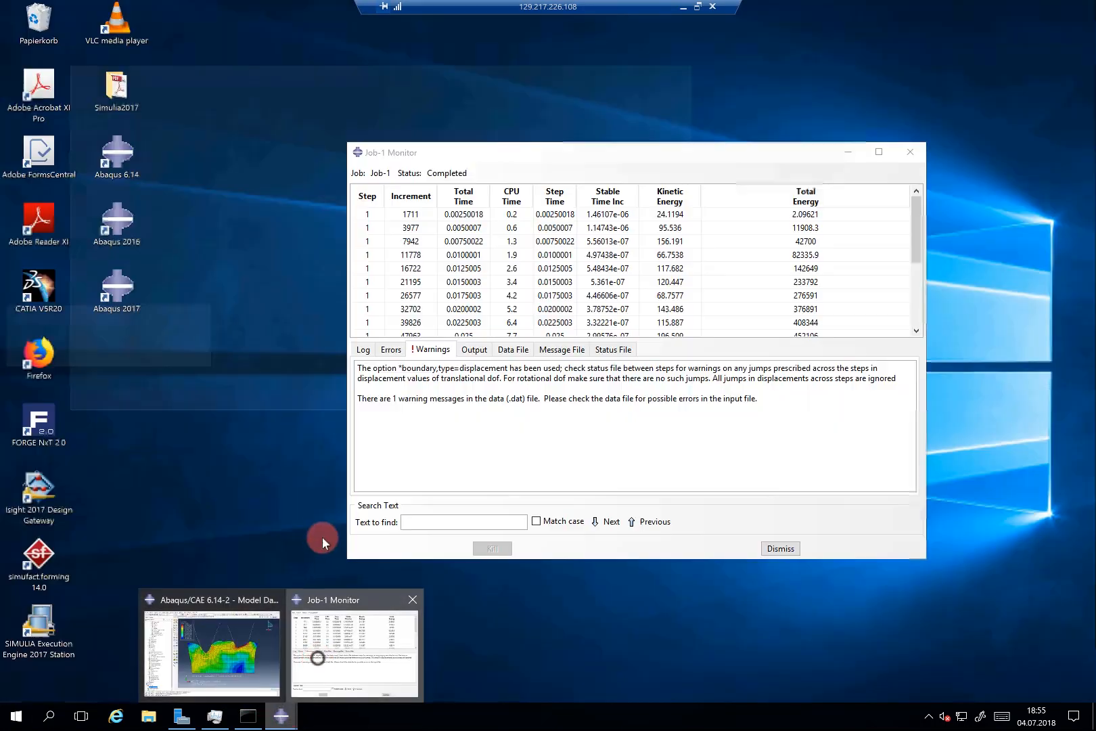
{"action": "left_click", "coordinate": [322, 646]}
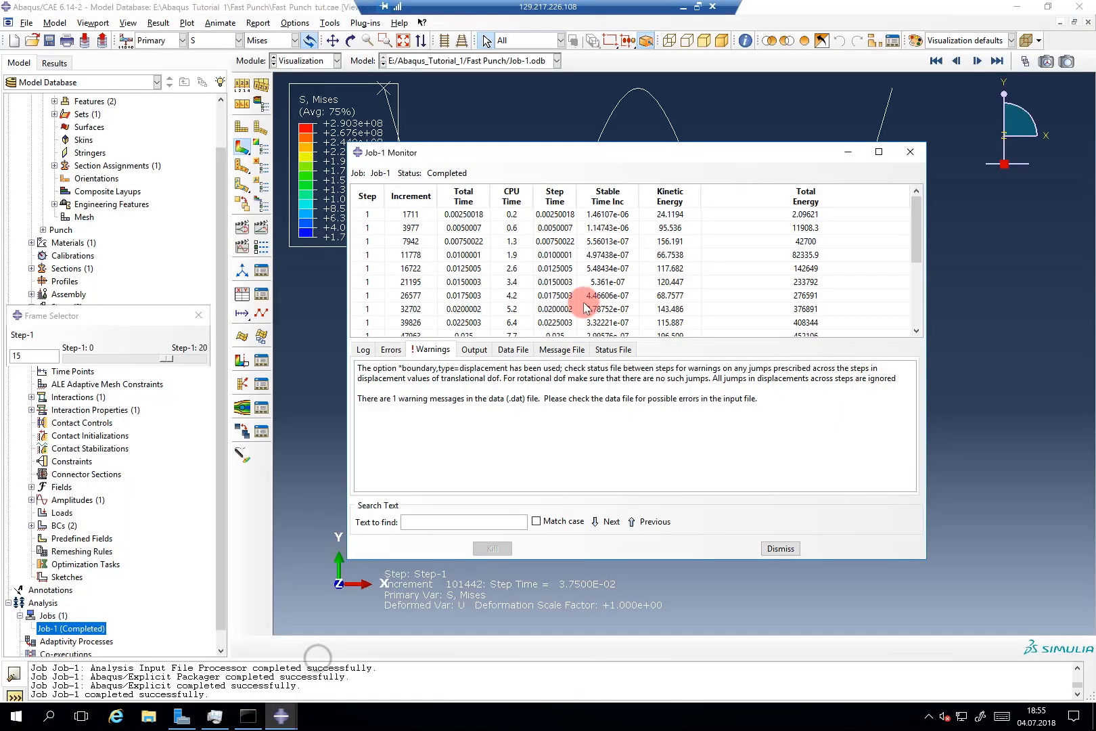
{"action": "left_click", "coordinate": [605, 348]}
Step: Scroll through the critical elements listed per increment, then minimize the monitor
{"action": "scroll", "coordinate": [612, 418], "scroll_direction": "down", "scroll_amount": 1}
{"action": "scroll", "coordinate": [611, 417], "scroll_direction": "down", "scroll_amount": 10}
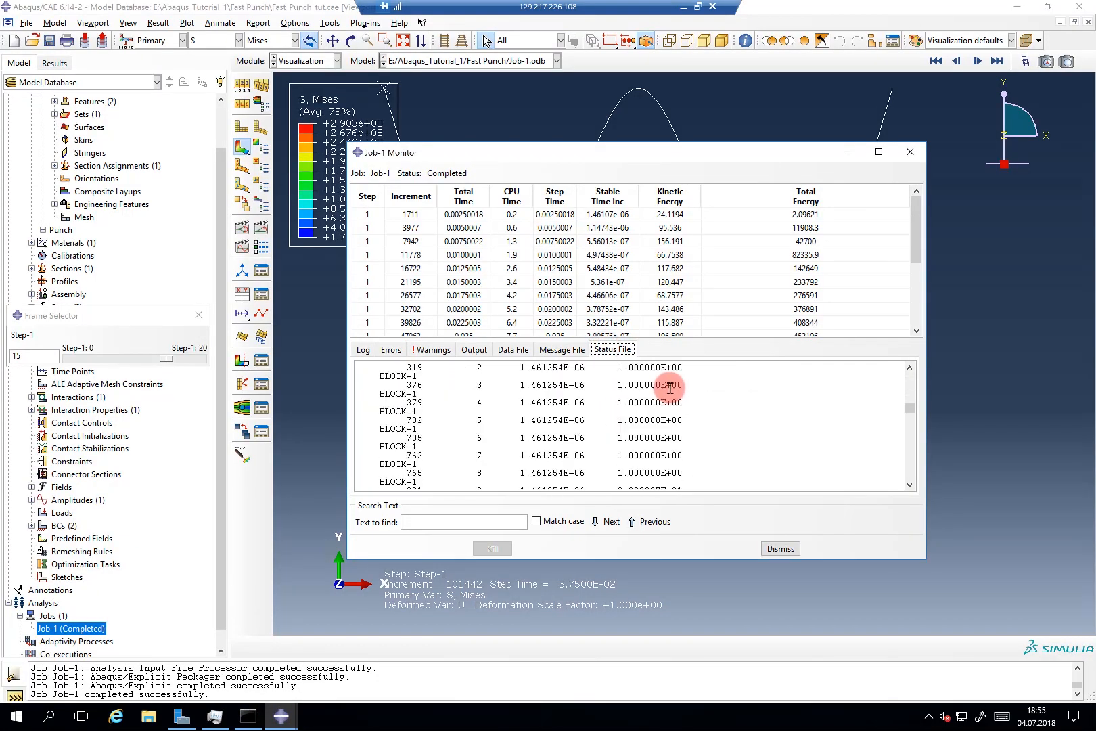
{"action": "scroll", "coordinate": [654, 412], "scroll_direction": "up", "scroll_amount": 8}
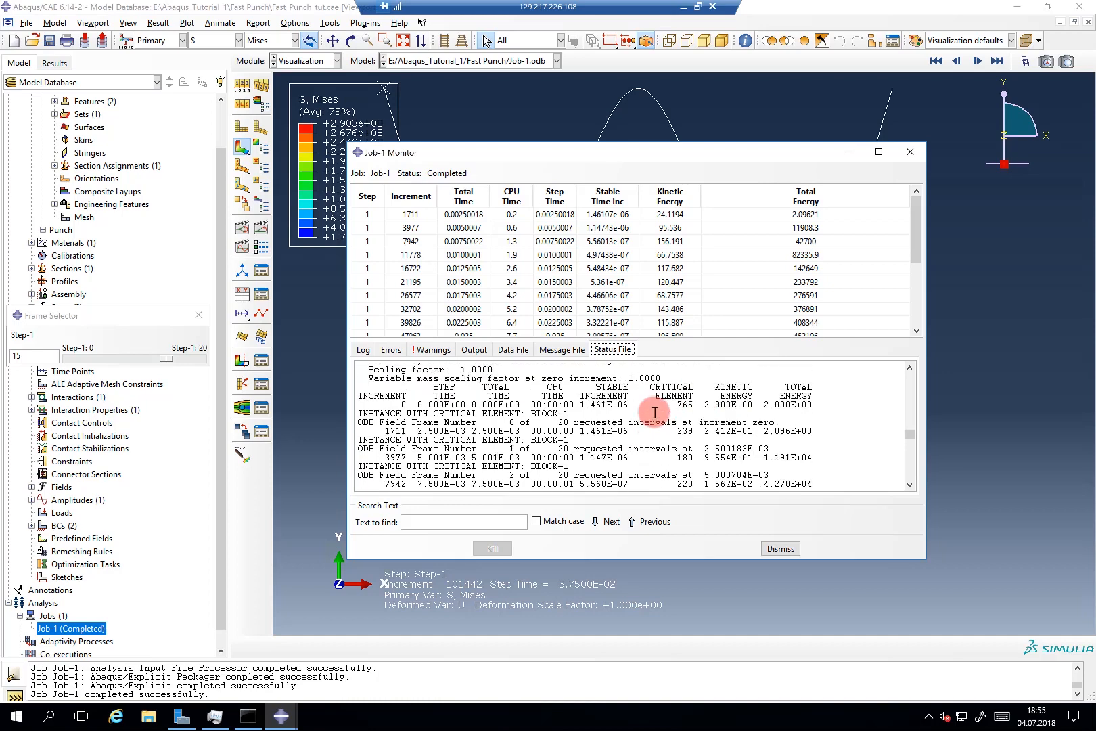
{"action": "scroll", "coordinate": [654, 411], "scroll_direction": "down", "scroll_amount": 2}
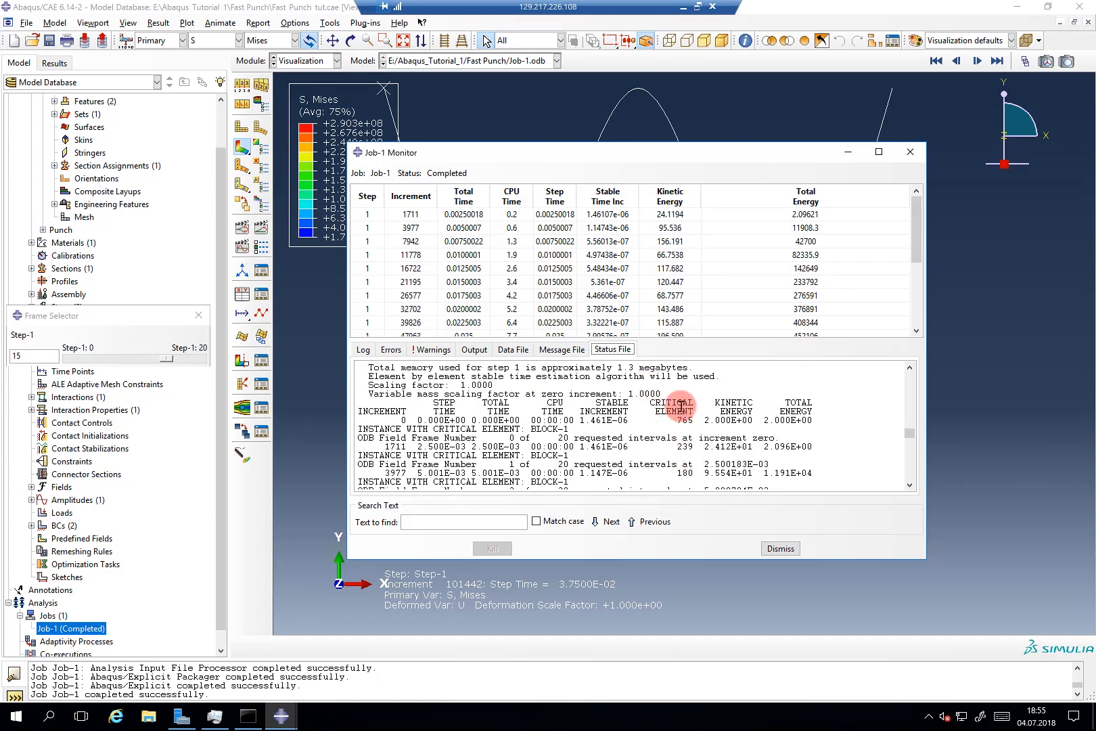
{"action": "scroll", "coordinate": [683, 419], "scroll_direction": "down", "scroll_amount": 3}
{"action": "scroll", "coordinate": [685, 419], "scroll_direction": "up", "scroll_amount": 2}
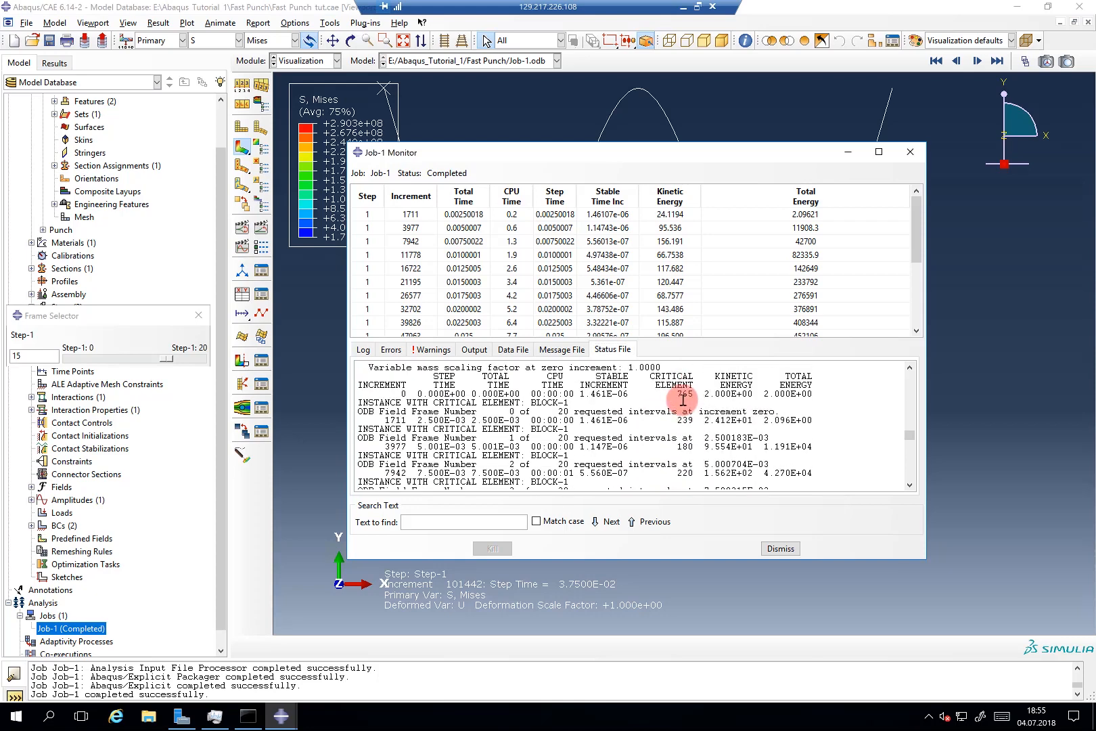
{"action": "scroll", "coordinate": [683, 412], "scroll_direction": "down", "scroll_amount": 11}
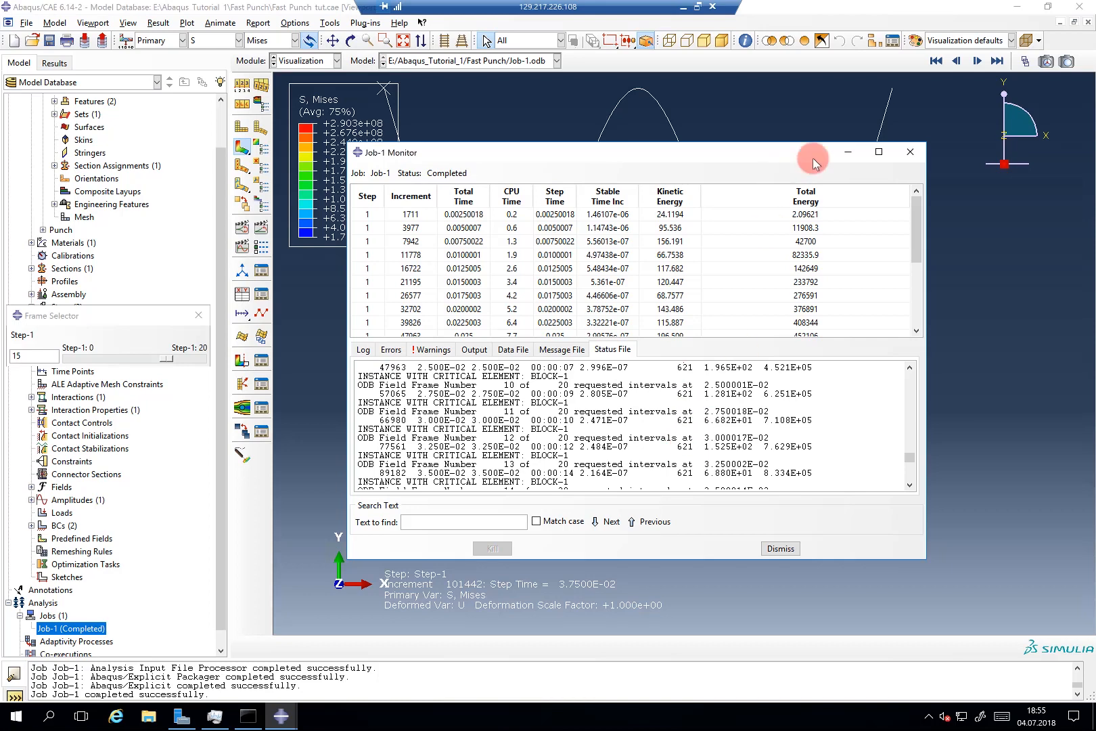
{"action": "left_click", "coordinate": [838, 151]}
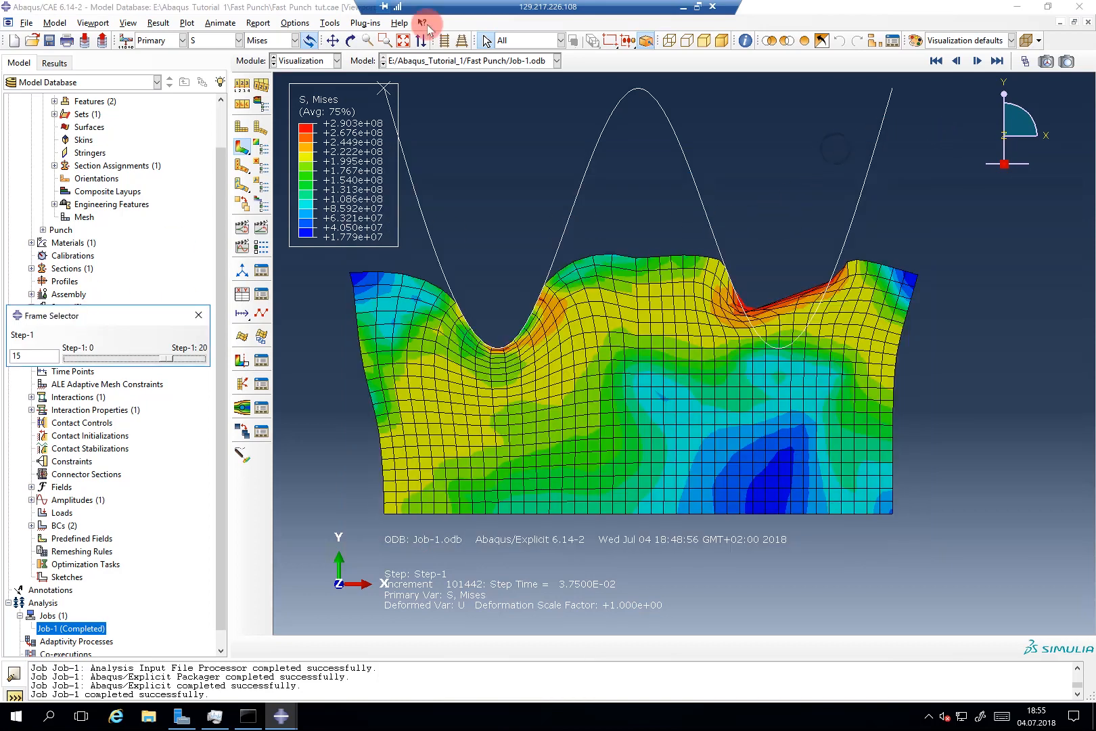
Step: Query element 621 under the punch (Mises 3.08962e+08), then close the query and frame selector
{"action": "left_click", "coordinate": [745, 41]}
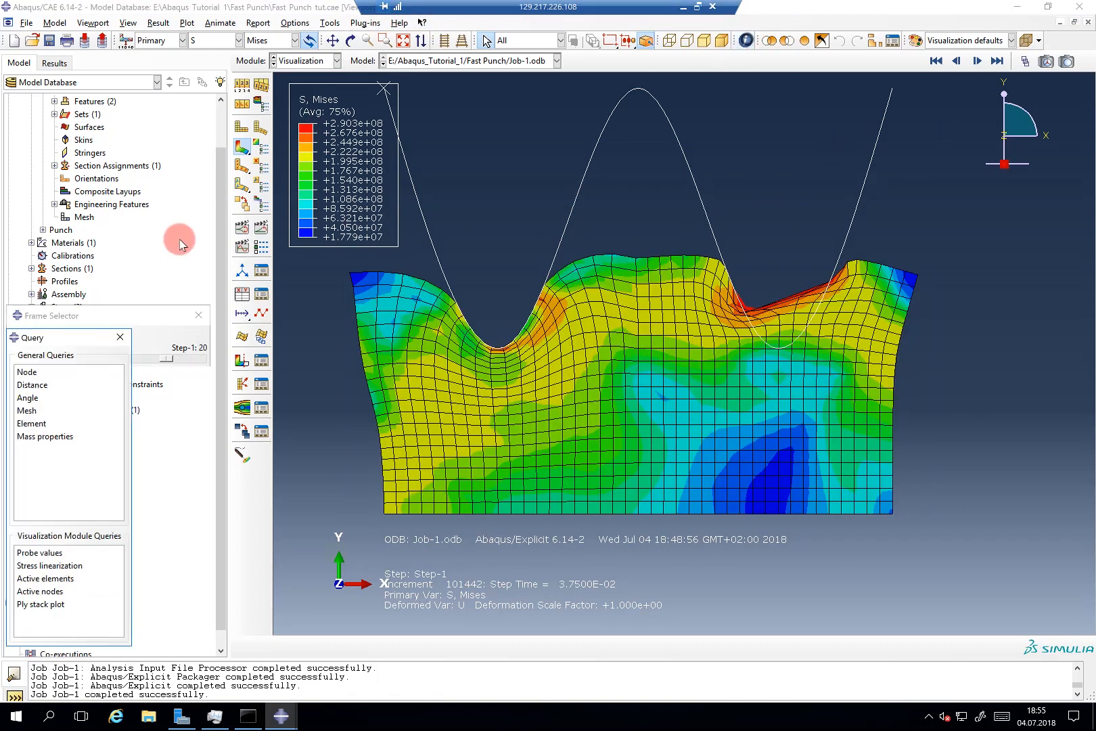
{"action": "left_click_drag", "start_coordinate": [103, 344], "coordinate": [475, 285]}
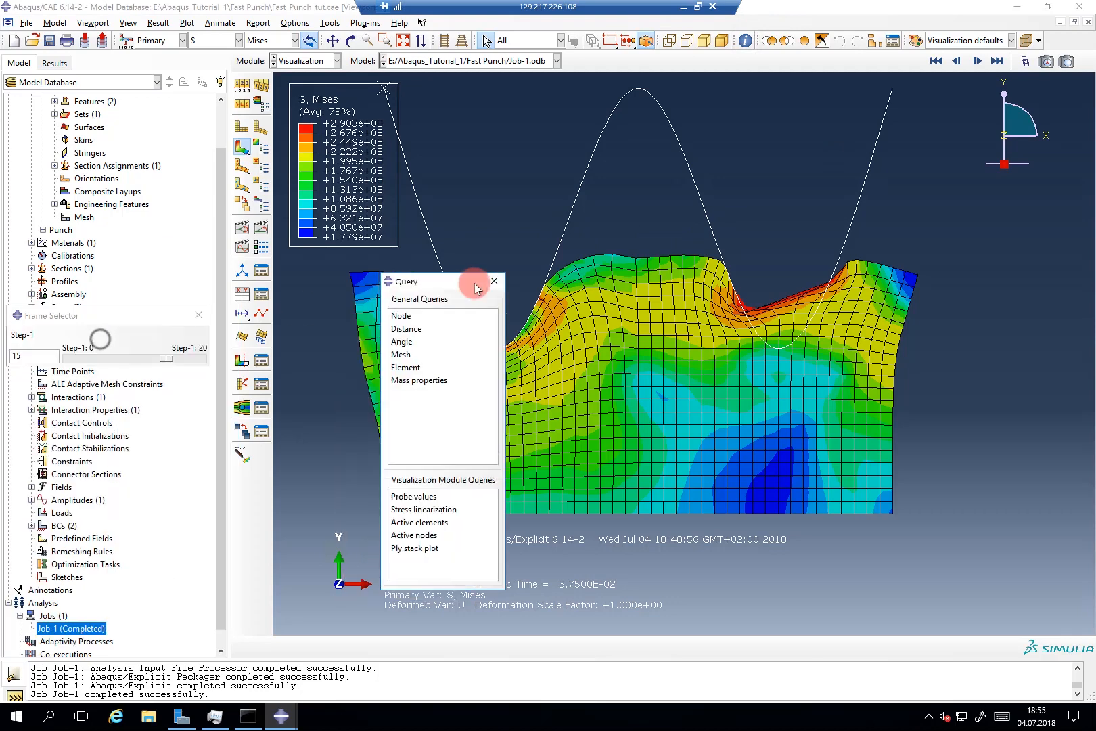
{"action": "left_click", "coordinate": [433, 365]}
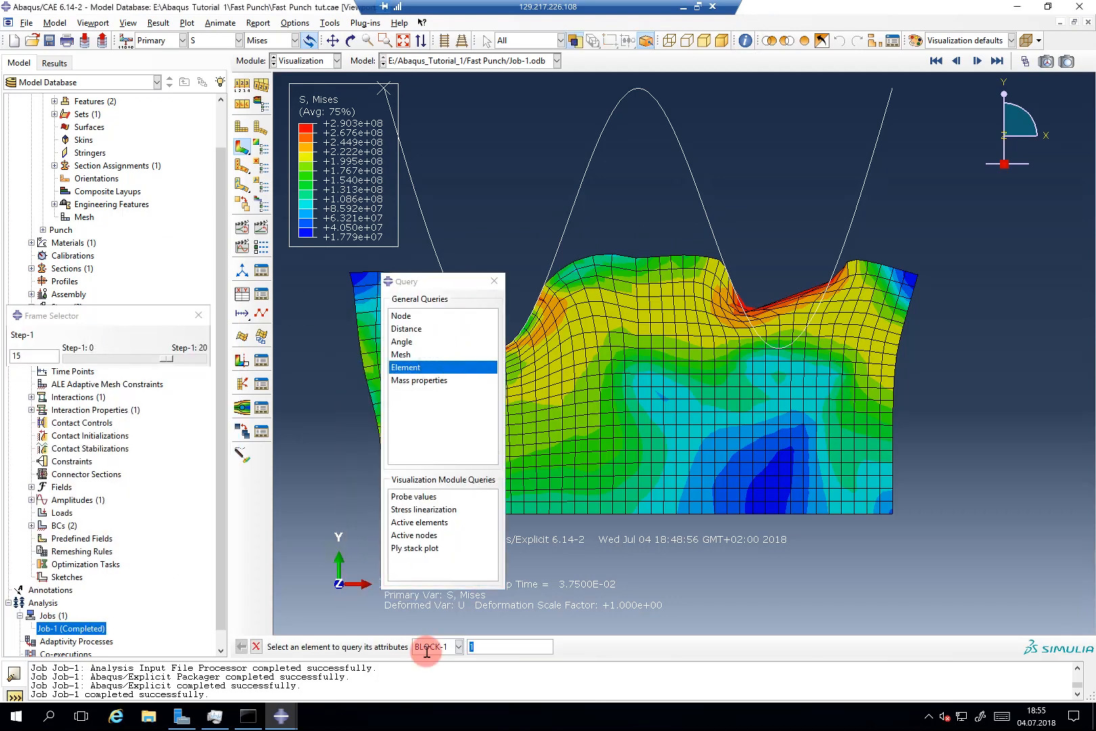
{"action": "type", "text": "621"}
{"action": "key", "text": "Return"}
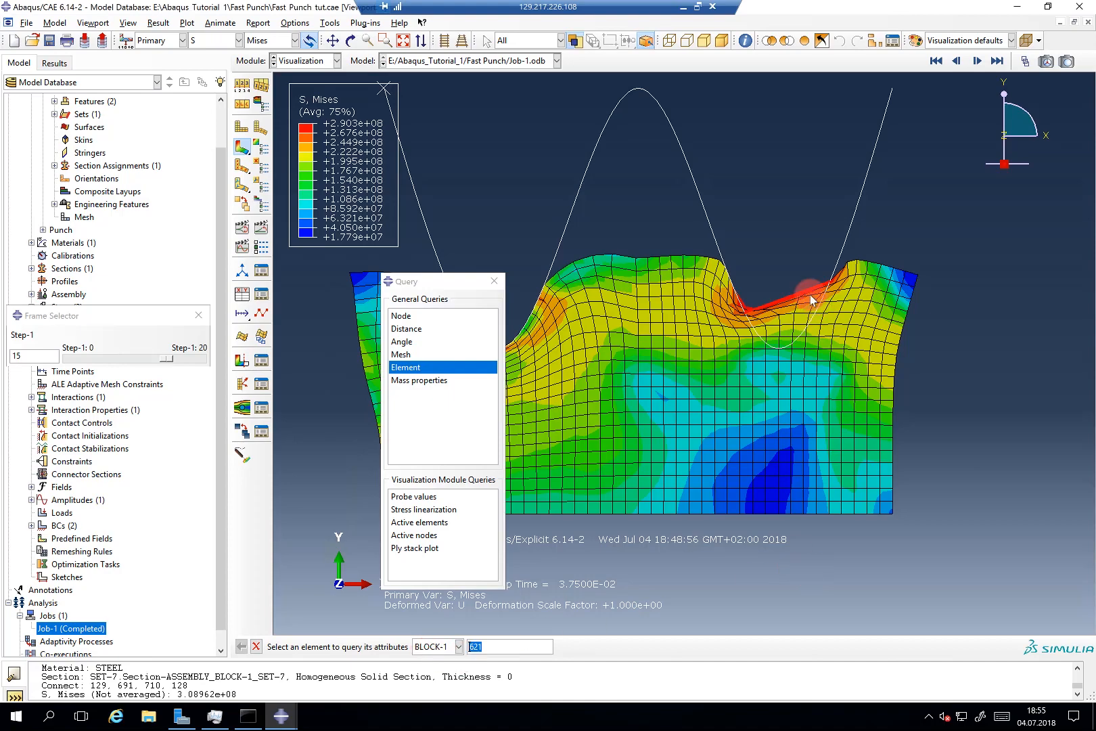
{"action": "scroll", "coordinate": [809, 292], "scroll_direction": "up", "scroll_amount": 8}
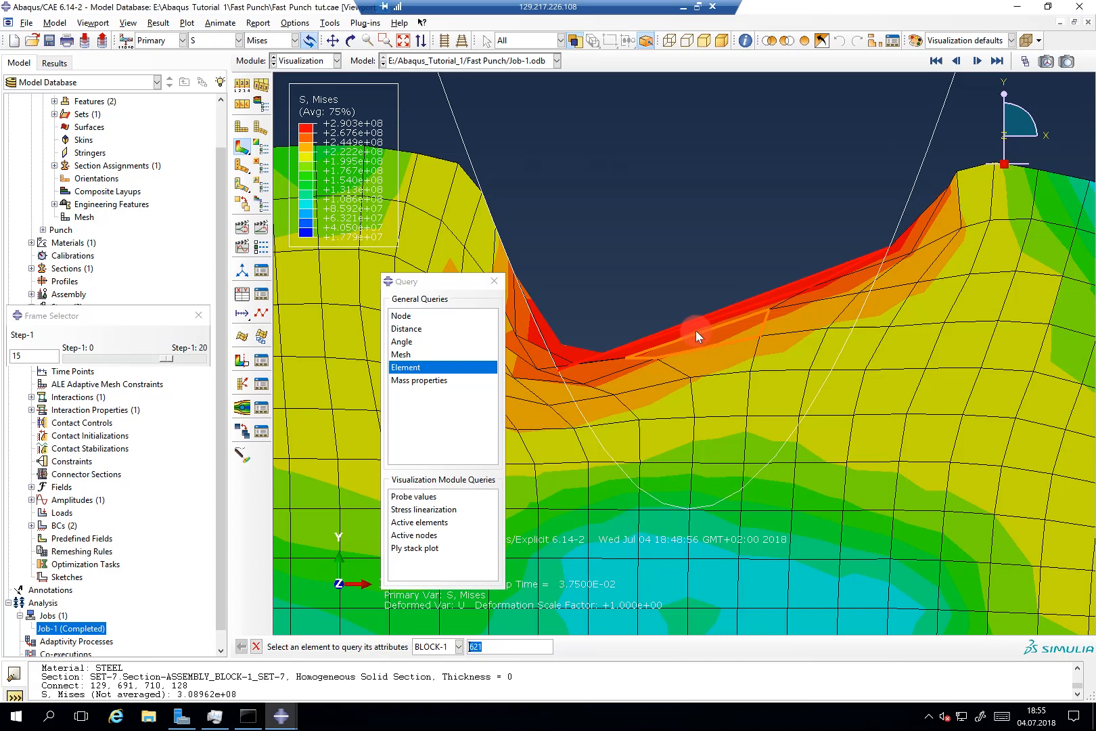
{"action": "left_click", "coordinate": [494, 281]}
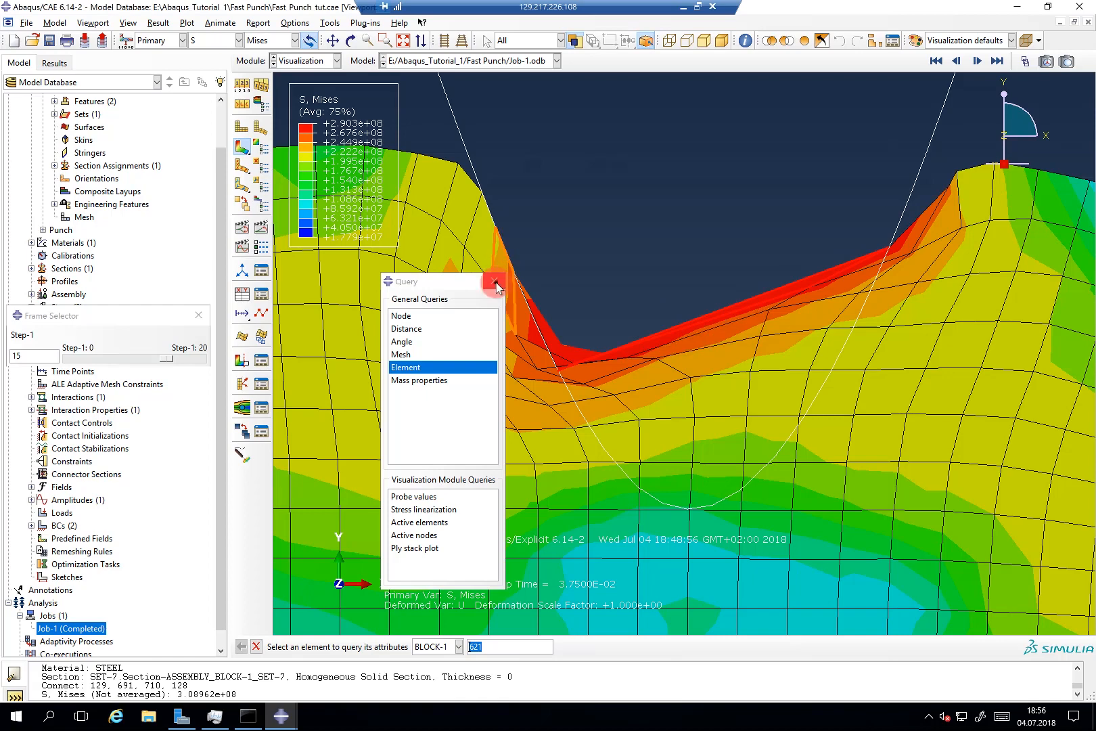
{"action": "left_click", "coordinate": [198, 315]}
Step: Scroll Job-1's increment and energy table in its monitor, minimize it, and return to Model-1's Steps
{"action": "right_click", "coordinate": [106, 626]}
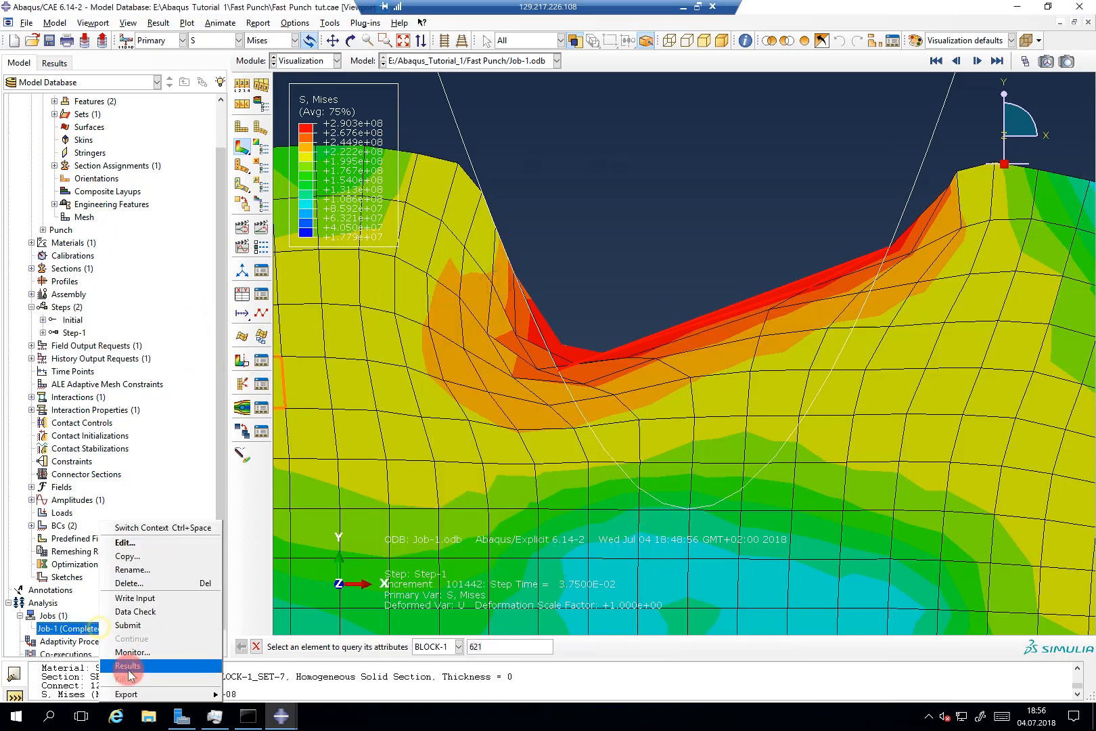
{"action": "left_click", "coordinate": [274, 714]}
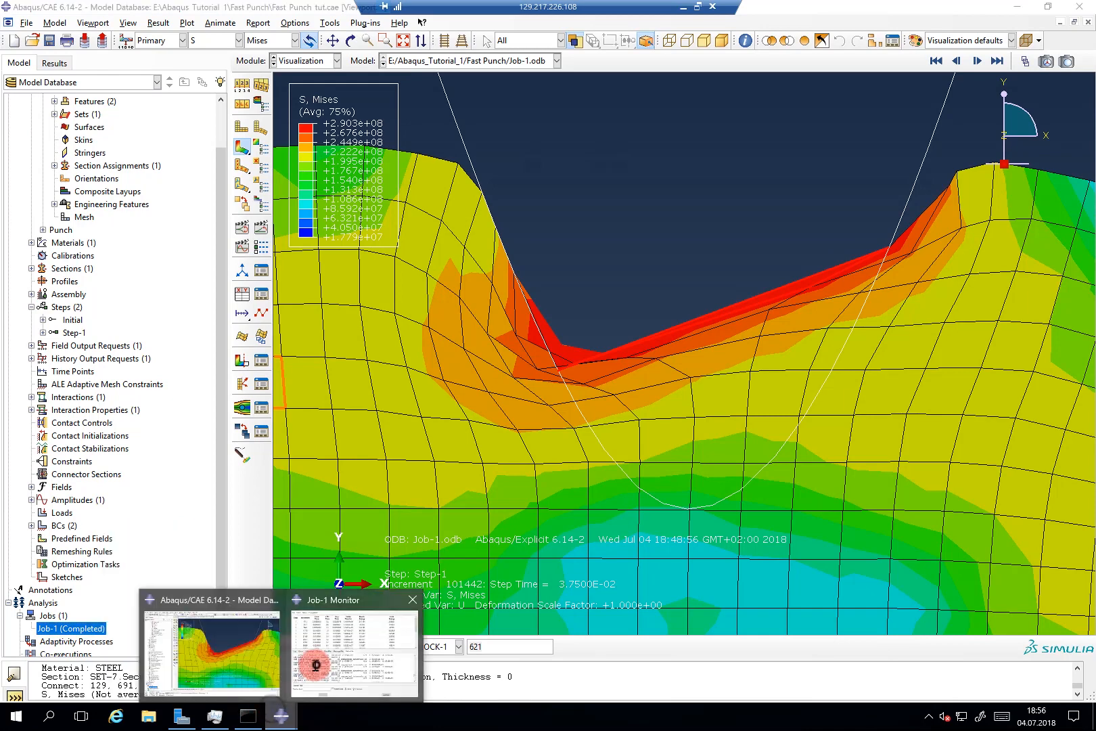
{"action": "left_click", "coordinate": [315, 656]}
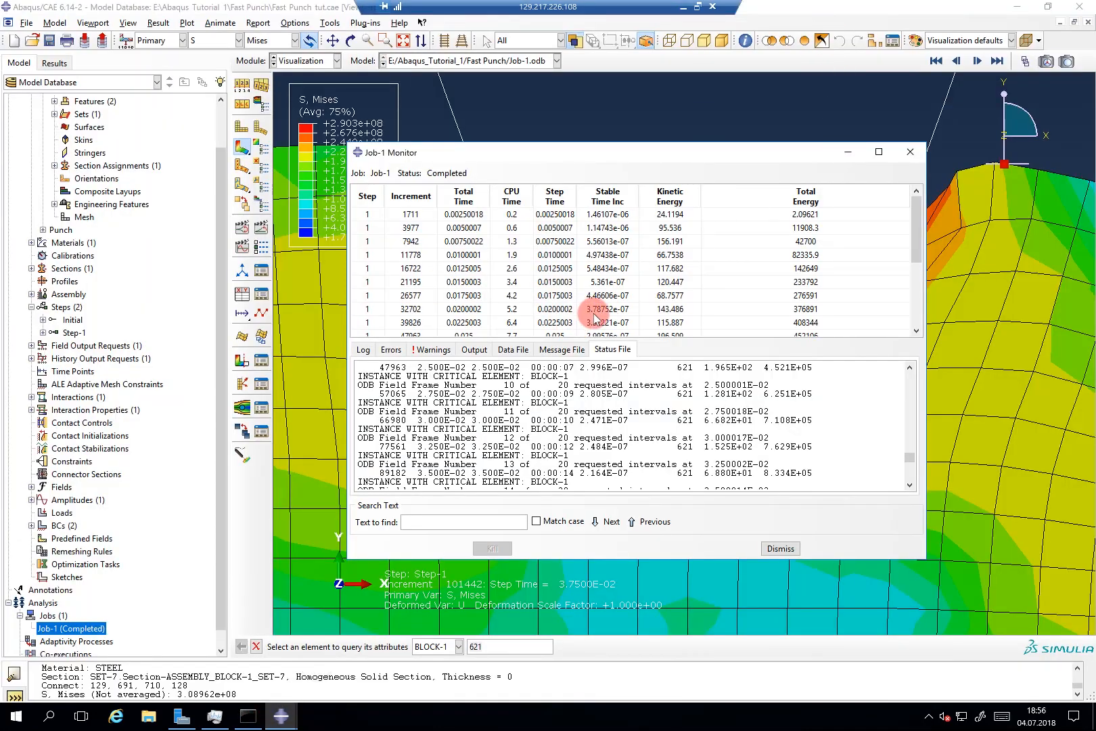
{"action": "scroll", "coordinate": [595, 314], "scroll_direction": "down", "scroll_amount": 4}
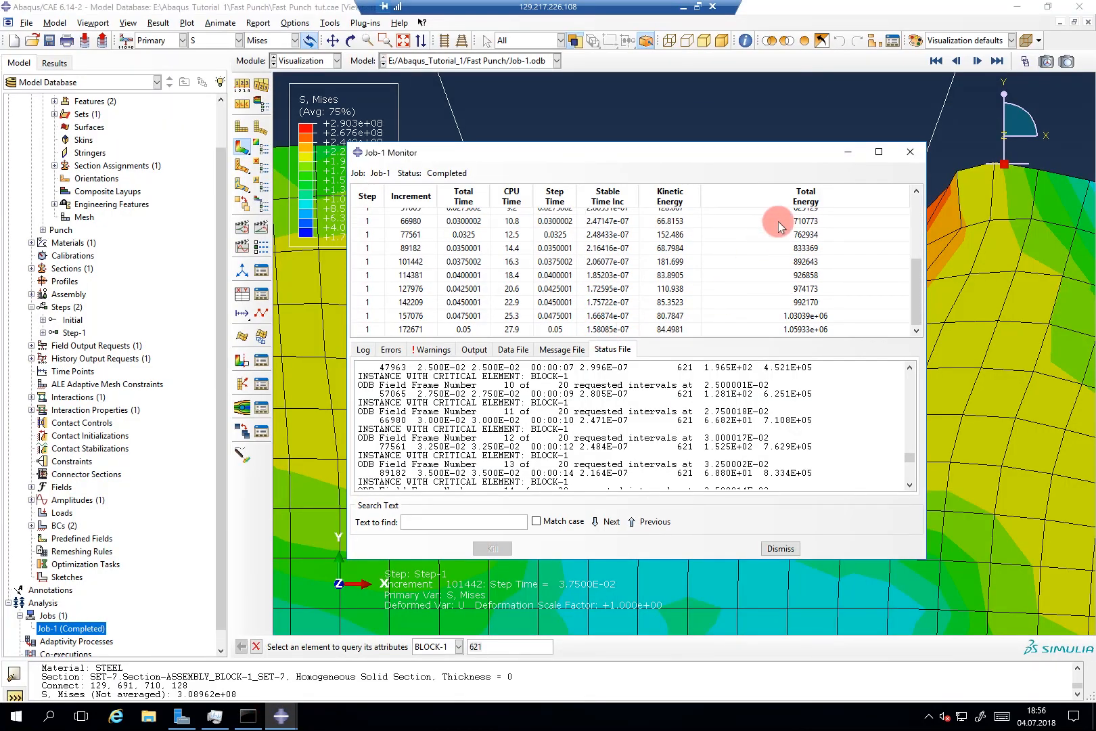
{"action": "left_click", "coordinate": [846, 153]}
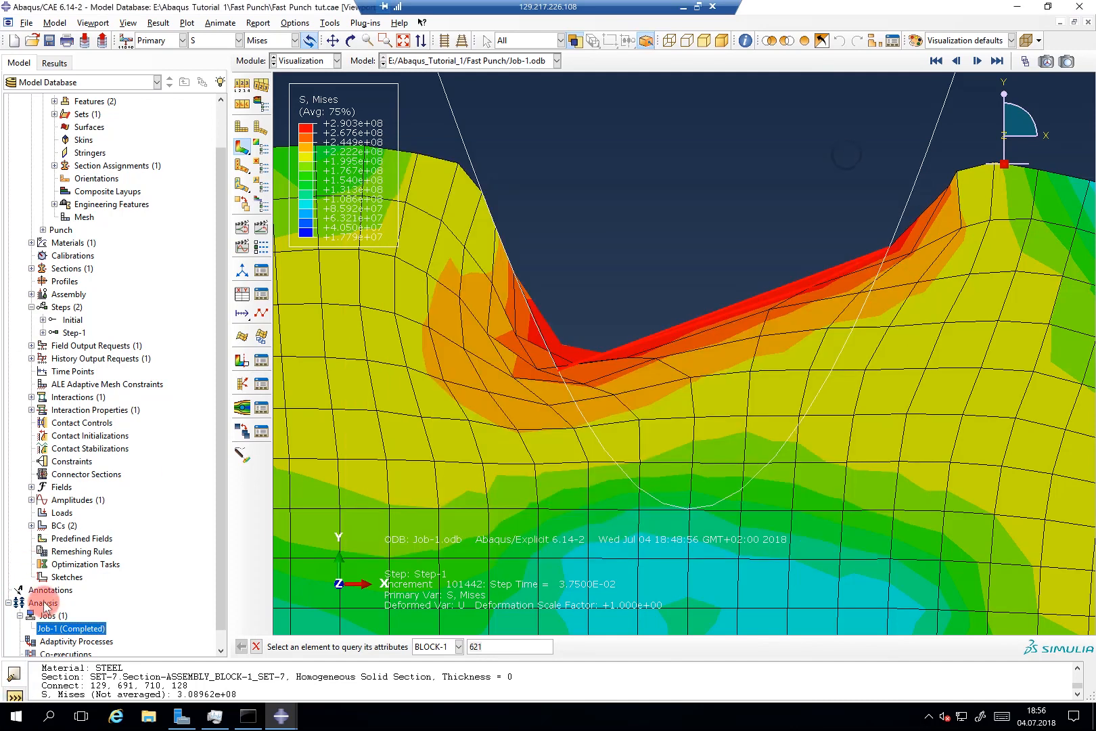
{"action": "left_click", "coordinate": [66, 307]}
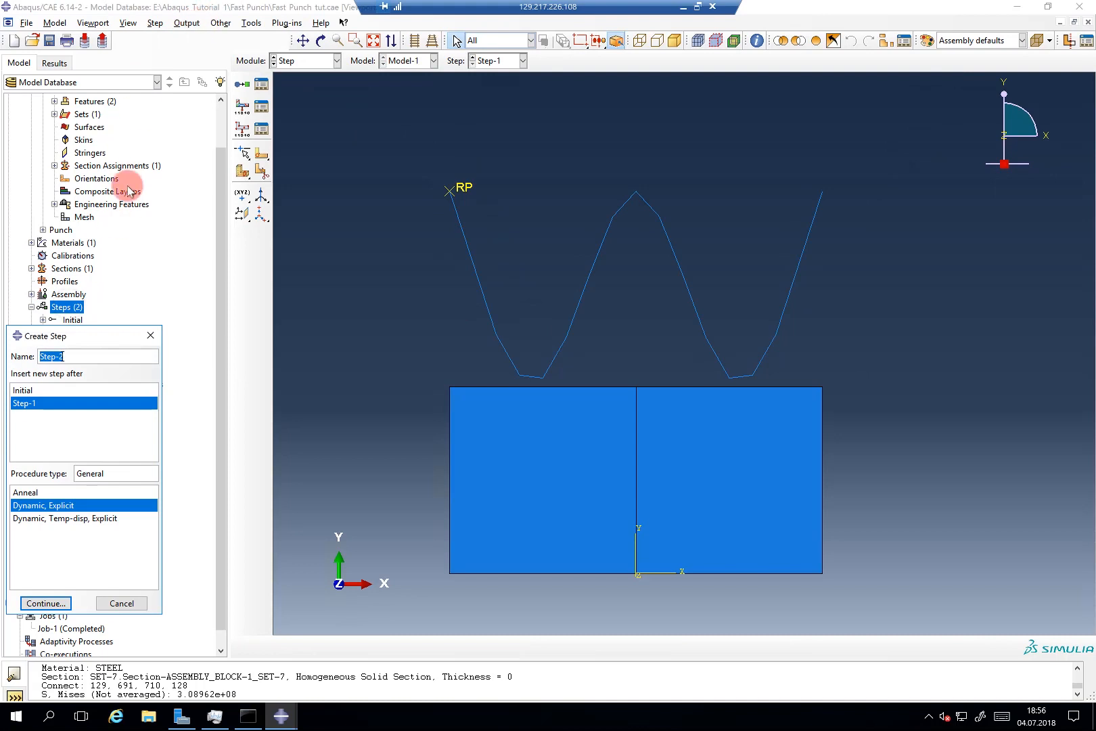
Step: Cancel step creation and set both block halves as Step-1's ALE domain (frequency 10, 2 sweeps)
{"action": "left_click", "coordinate": [150, 339]}
{"action": "left_click", "coordinate": [187, 23]}
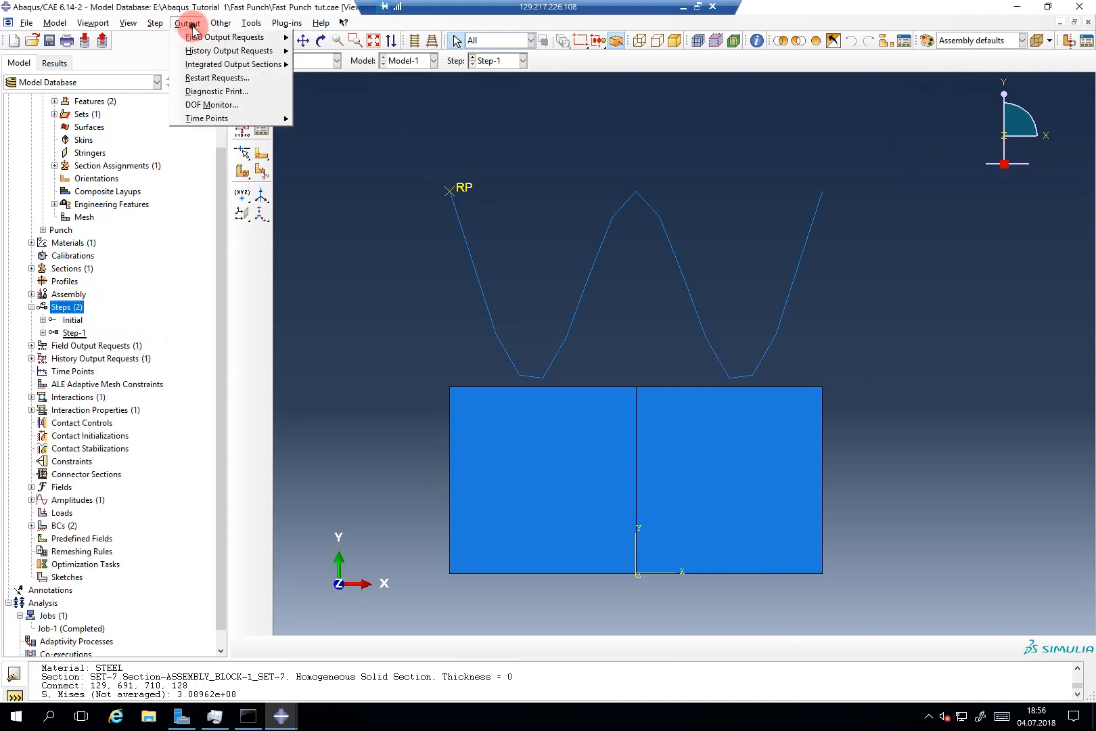
{"action": "left_click", "coordinate": [215, 24]}
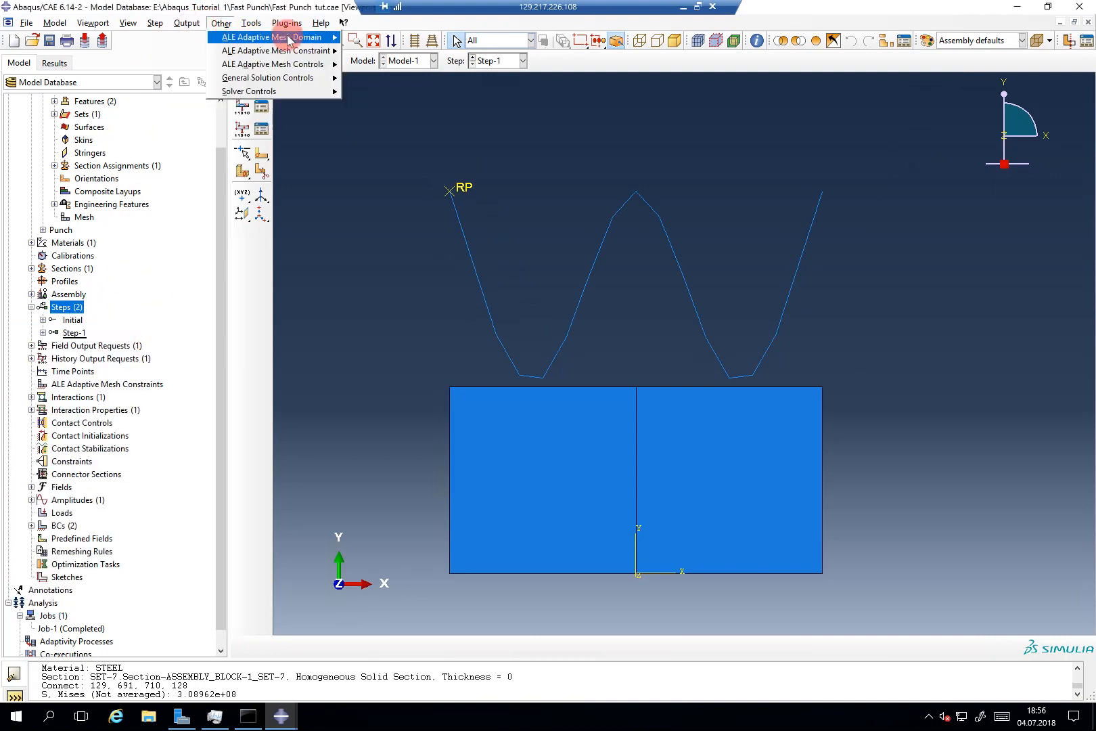
{"action": "left_click", "coordinate": [332, 38]}
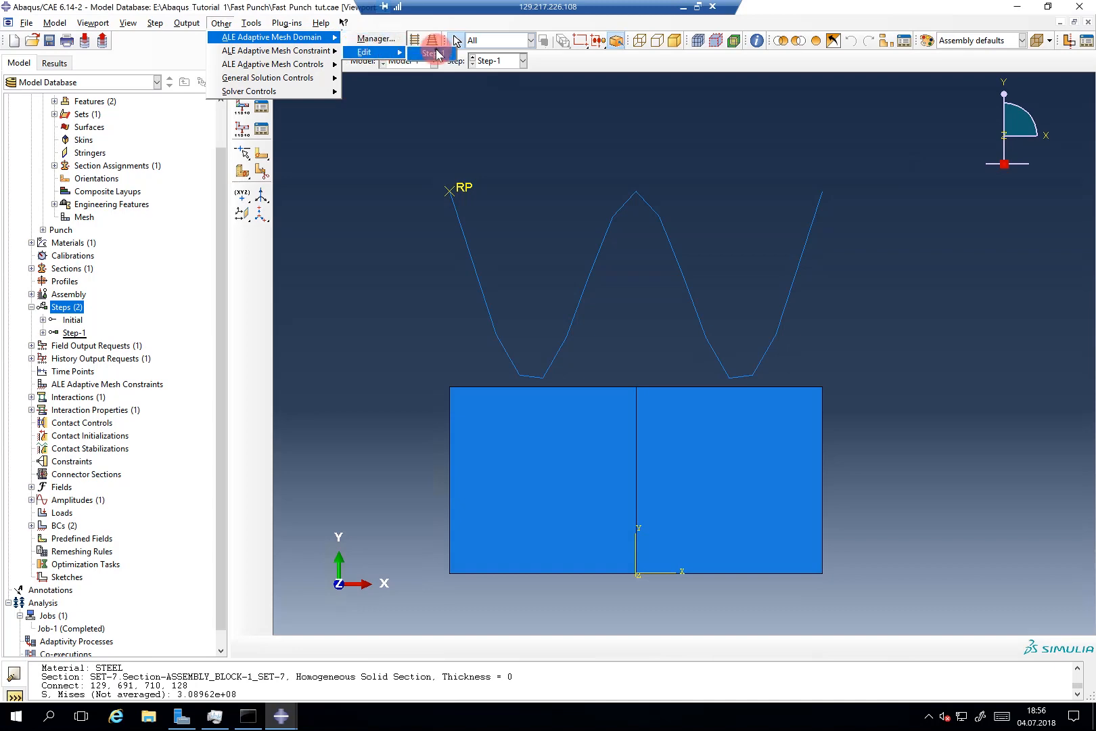
{"action": "left_click", "coordinate": [437, 50]}
{"action": "left_click", "coordinate": [259, 388]}
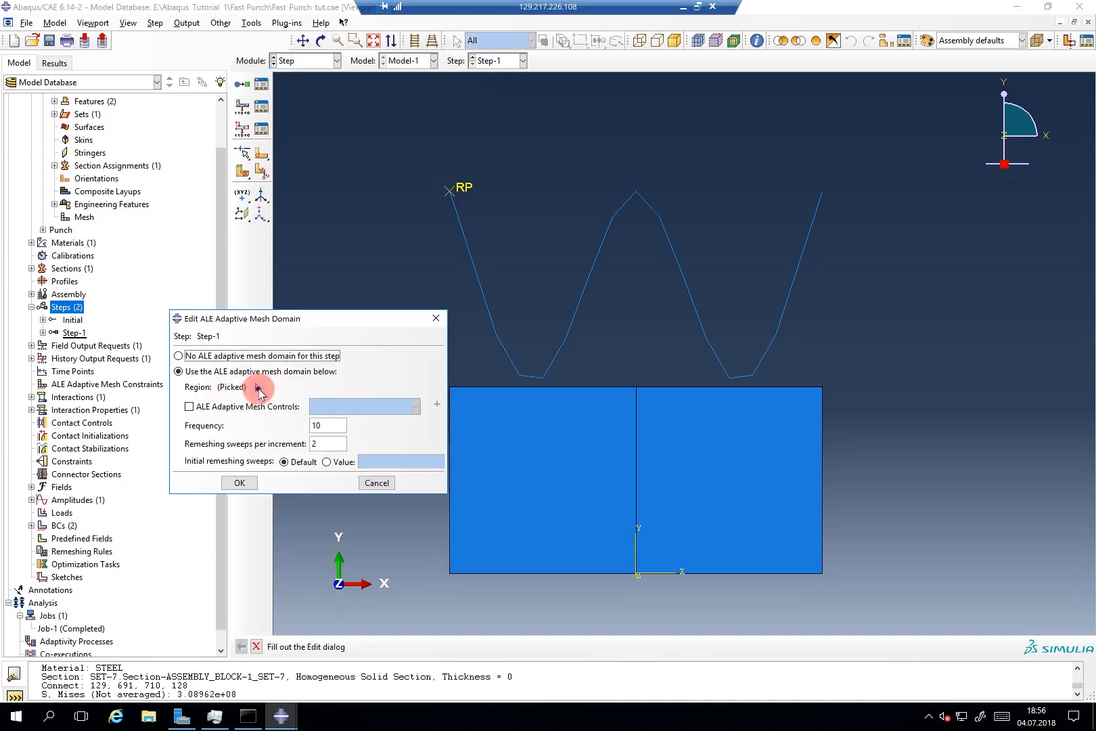
{"action": "left_click", "coordinate": [552, 487]}
{"action": "left_click", "coordinate": [771, 497], "text": "shift"}
{"action": "middle_click", "coordinate": [933, 408]}
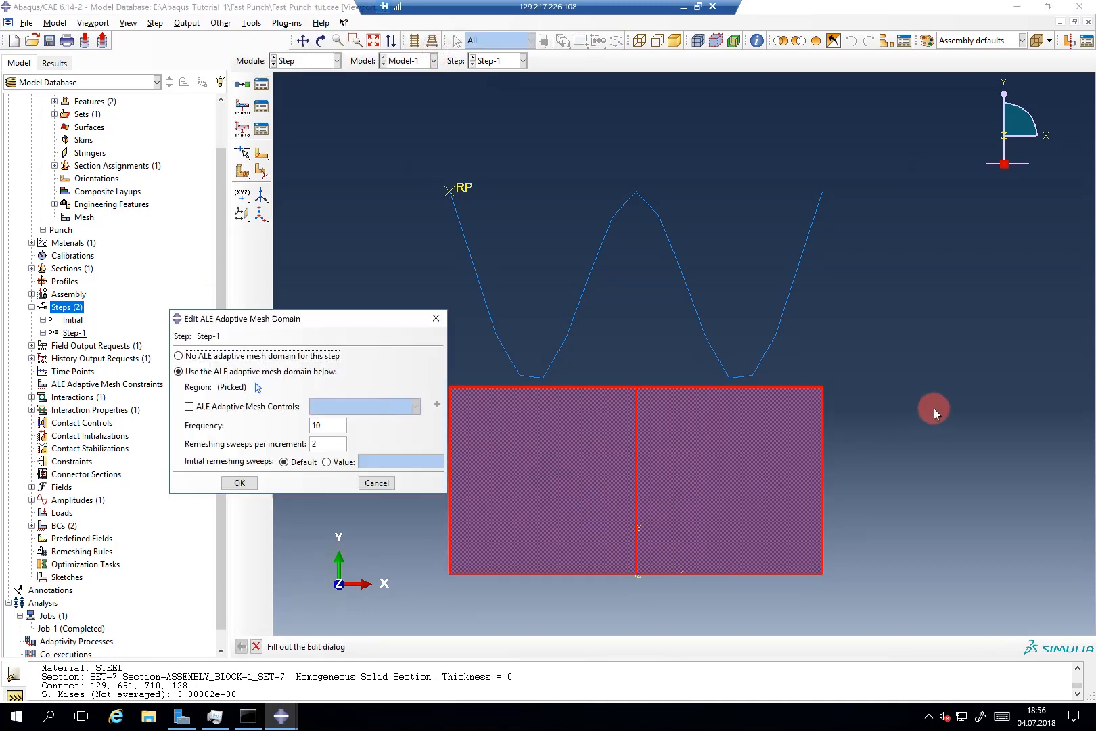
{"action": "left_click", "coordinate": [241, 482]}
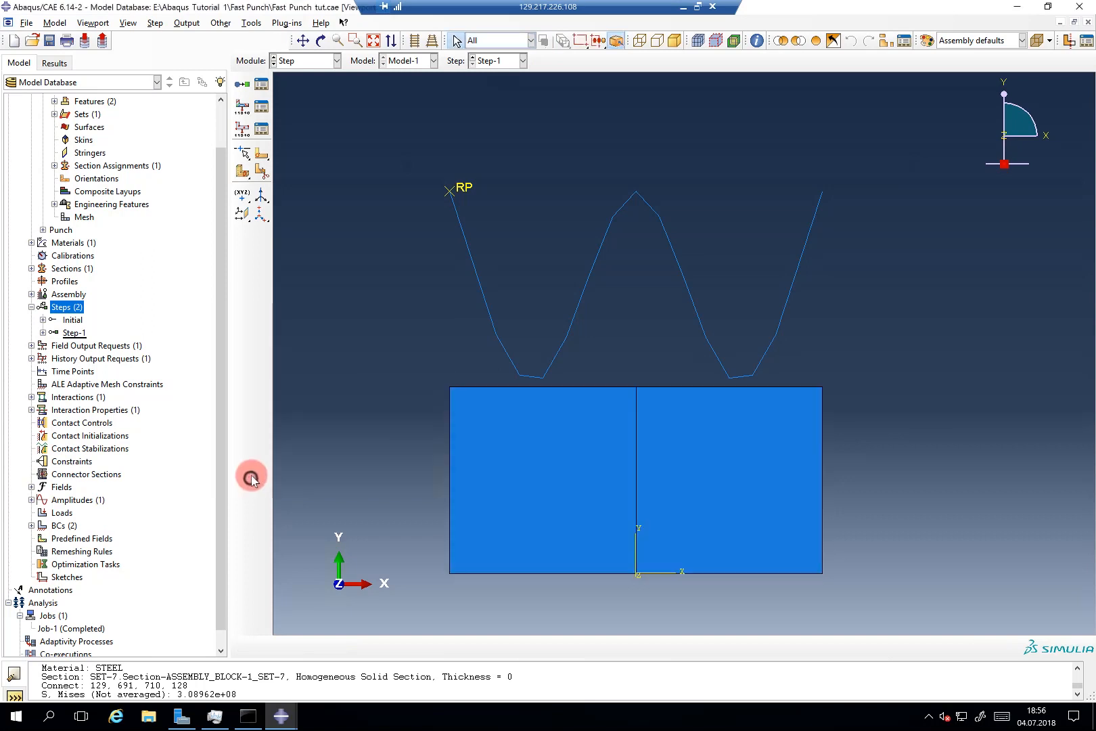
Step: Create Job-2 from Model-1 with default job settings
{"action": "double_click", "coordinate": [52, 615]}
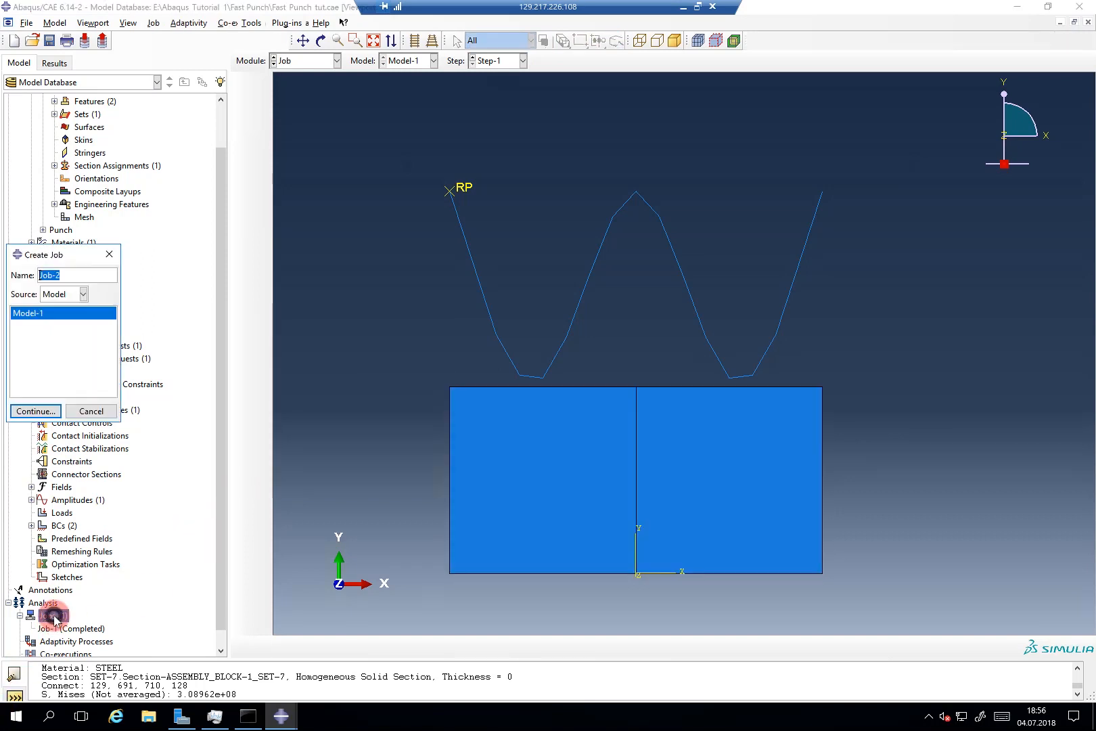
{"action": "left_click", "coordinate": [44, 411]}
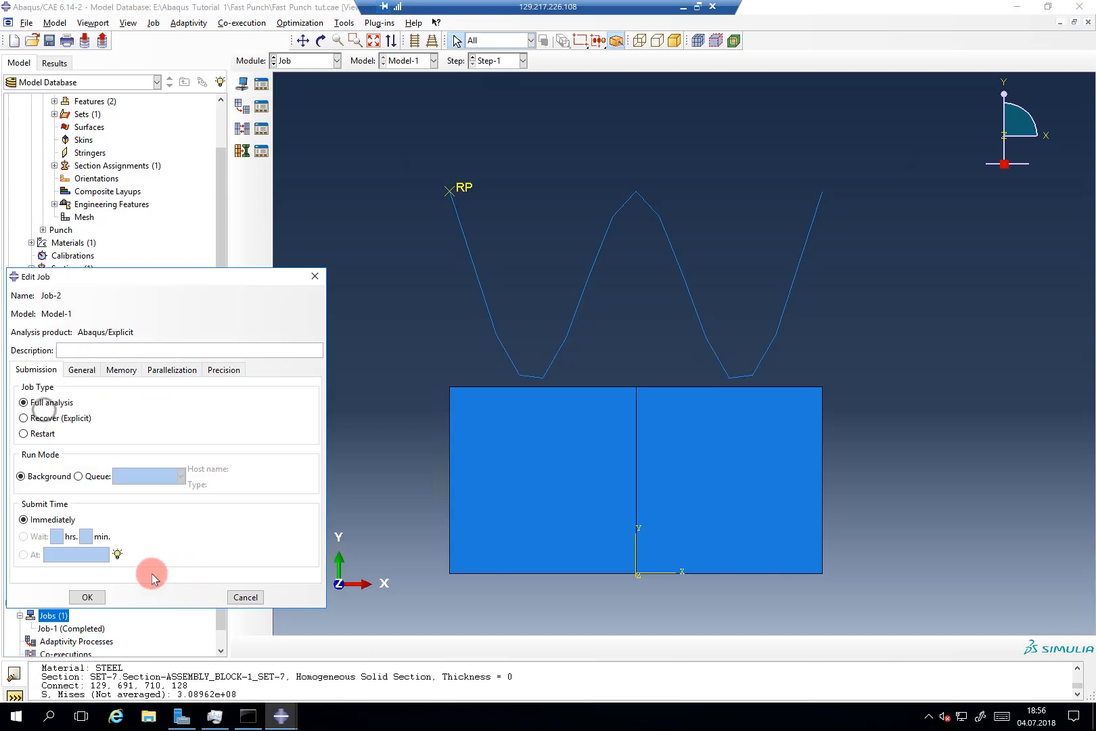
{"action": "left_click", "coordinate": [82, 596]}
Step: Submit Job-2 for analysis and open its progress monitor
{"action": "left_click", "coordinate": [46, 640]}
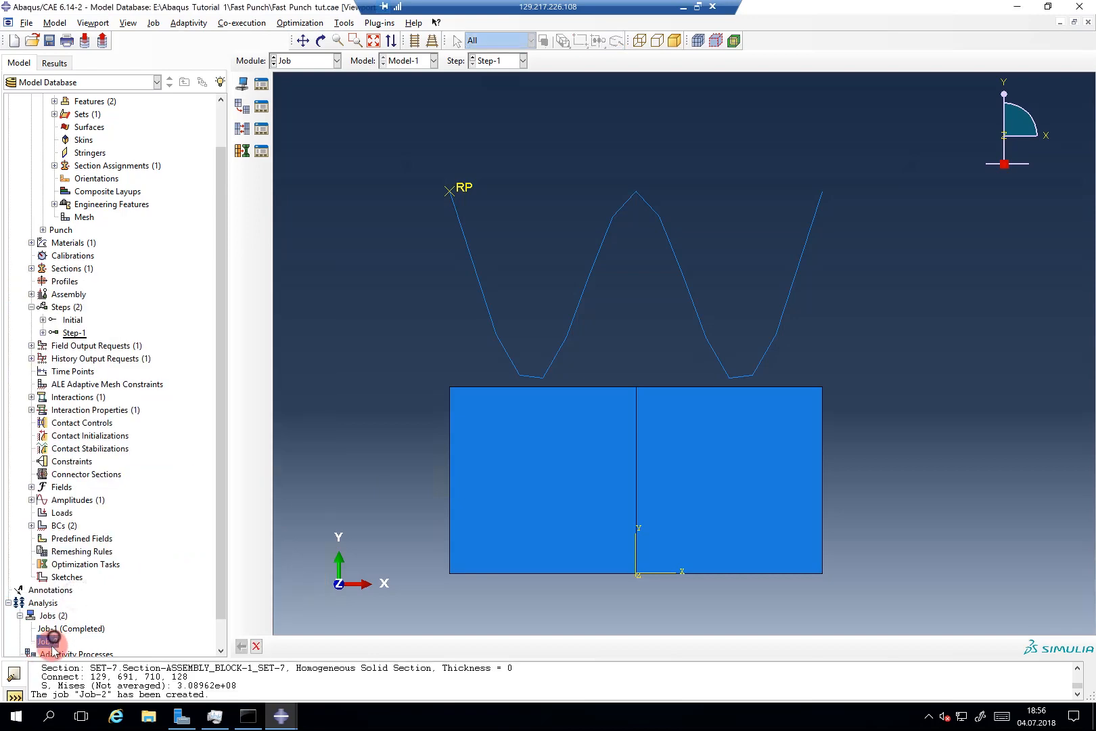
{"action": "right_click", "coordinate": [46, 641]}
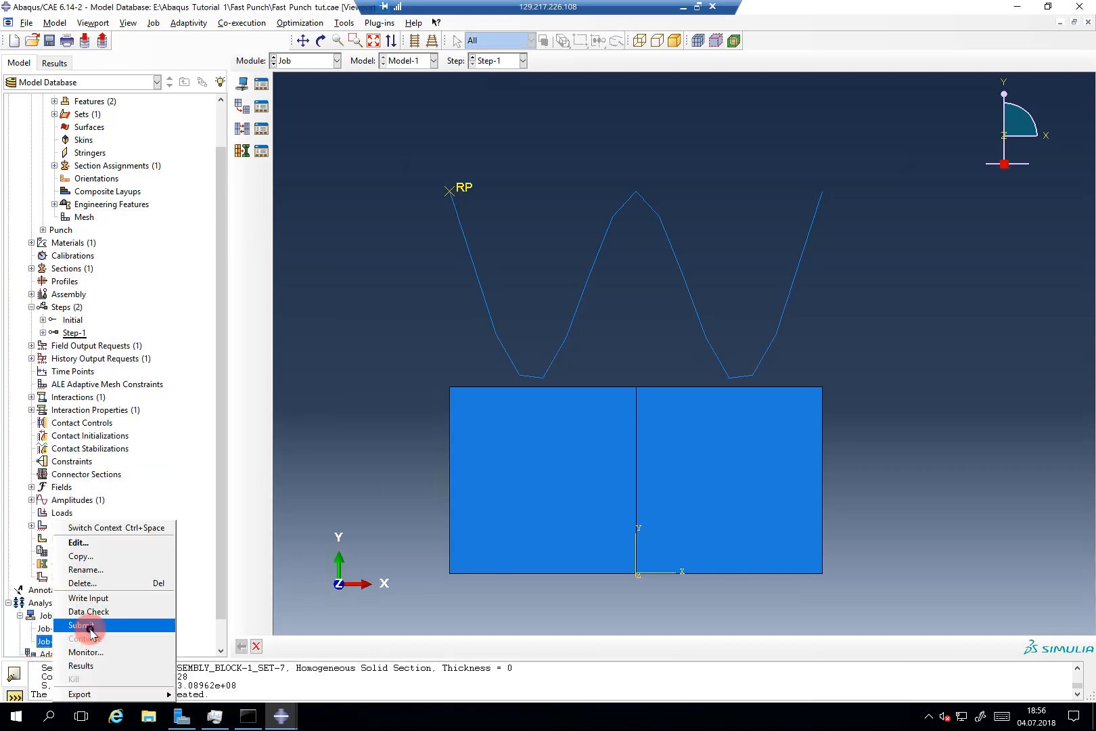
{"action": "left_click", "coordinate": [90, 625]}
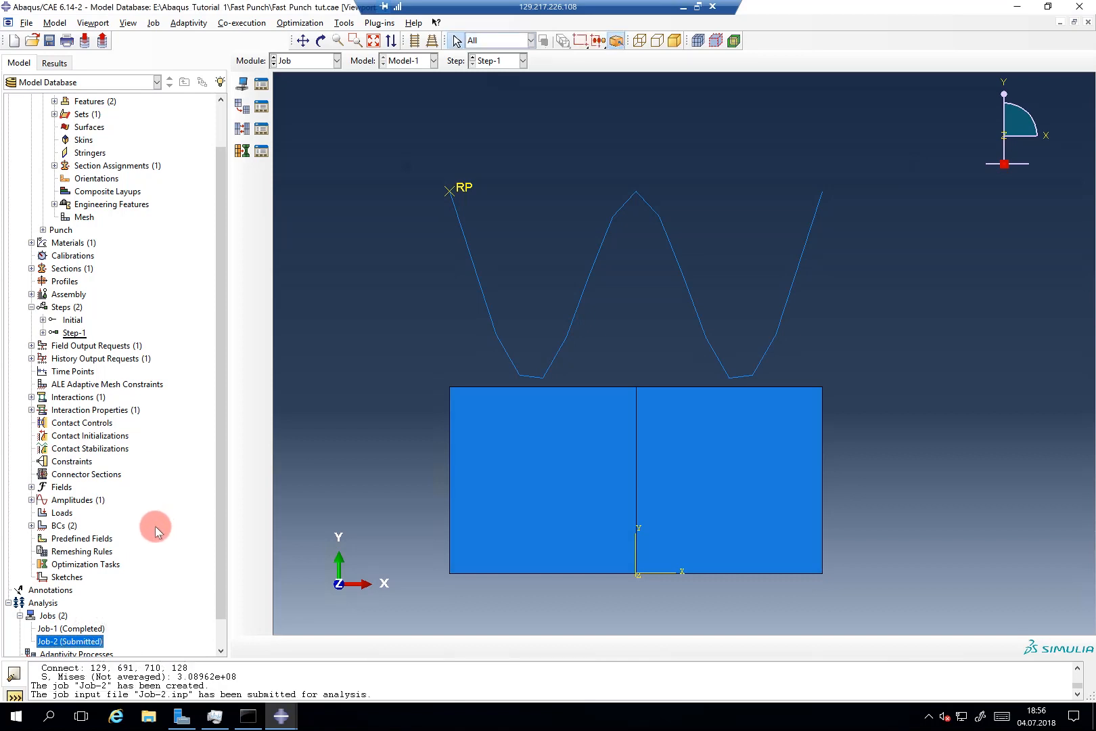
{"action": "right_click", "coordinate": [92, 641]}
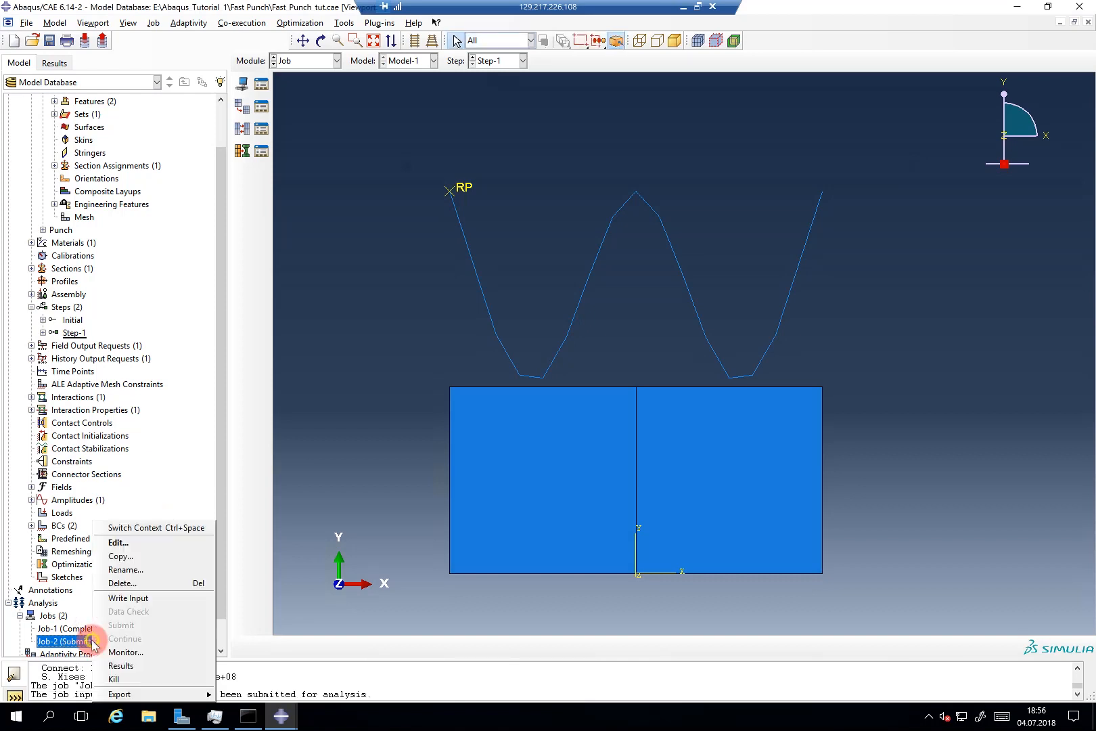
{"action": "left_click", "coordinate": [126, 651]}
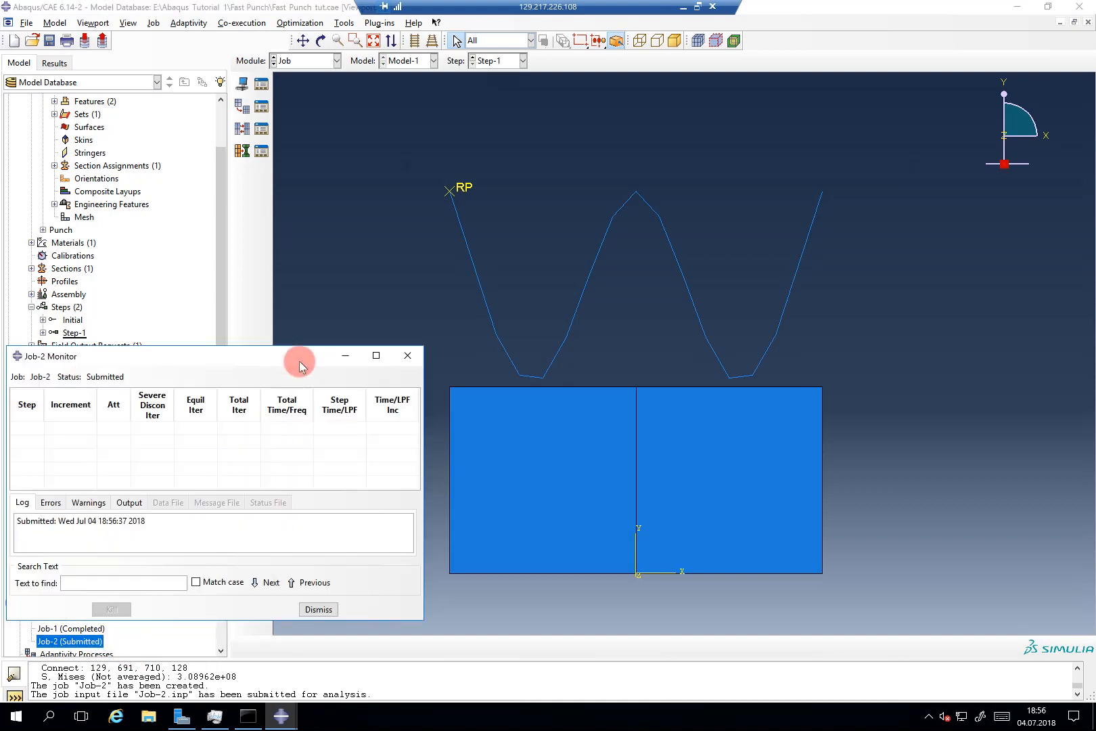
Step: Move and enlarge the Job-2 monitor and its increment table to follow the run
{"action": "left_click_drag", "start_coordinate": [299, 365], "coordinate": [547, 151]}
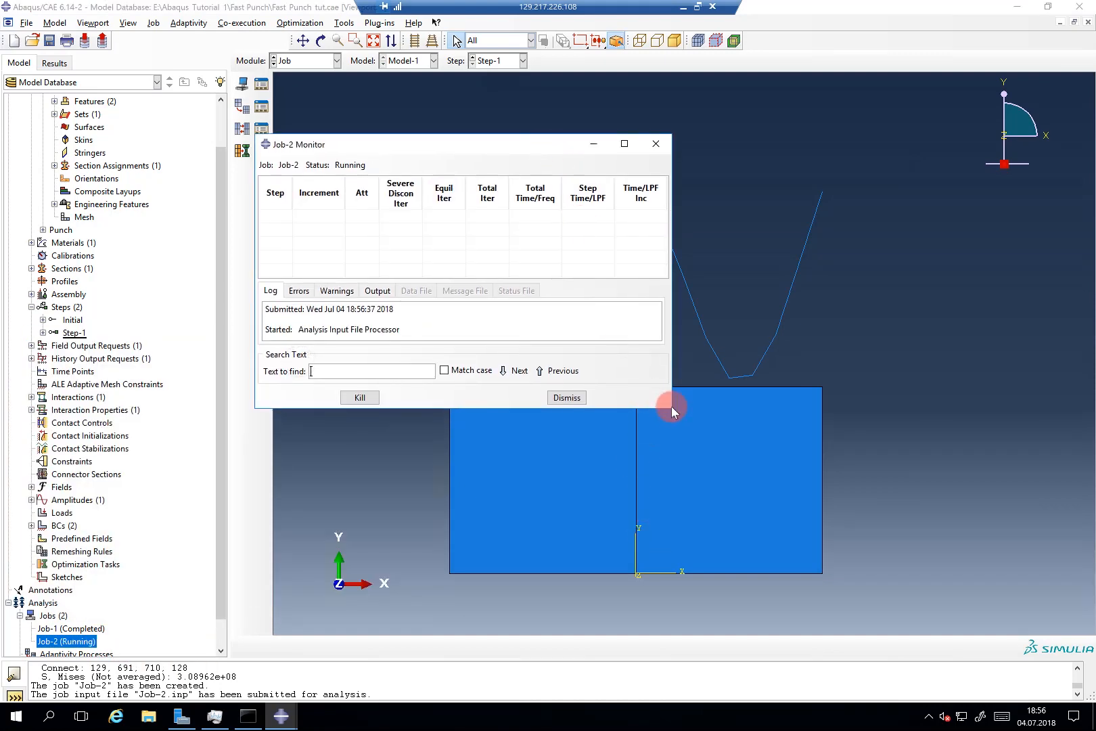
{"action": "left_click_drag", "start_coordinate": [672, 407], "coordinate": [889, 614]}
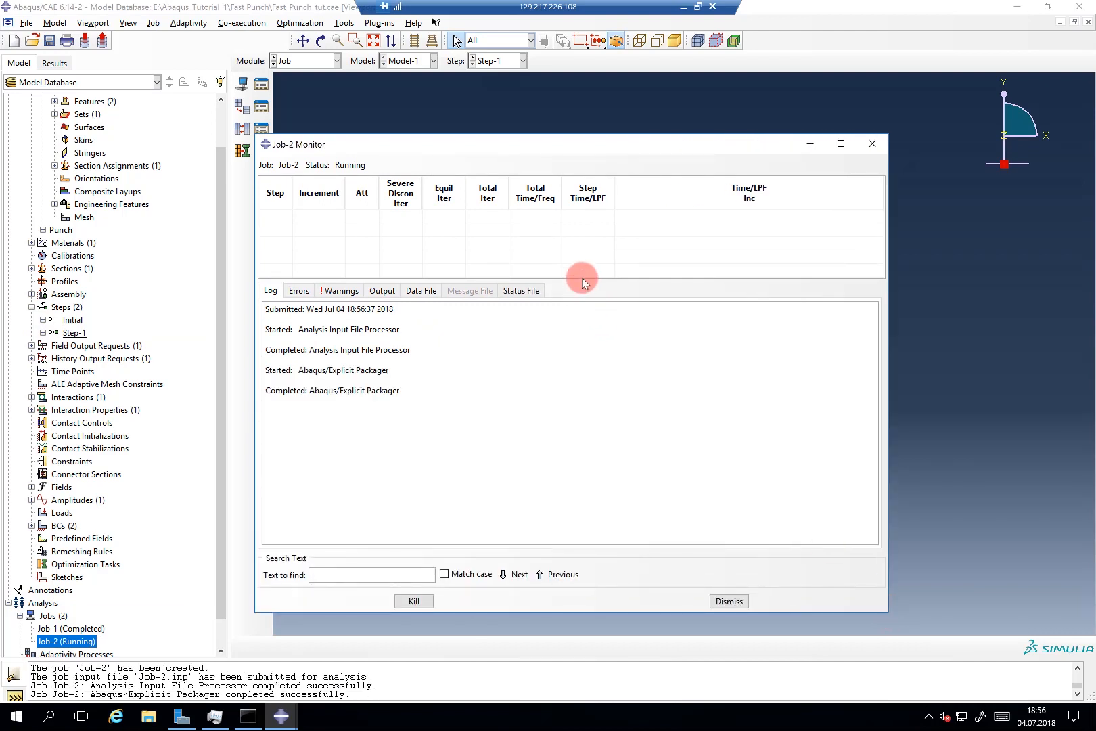
{"action": "left_click_drag", "start_coordinate": [583, 280], "coordinate": [587, 354]}
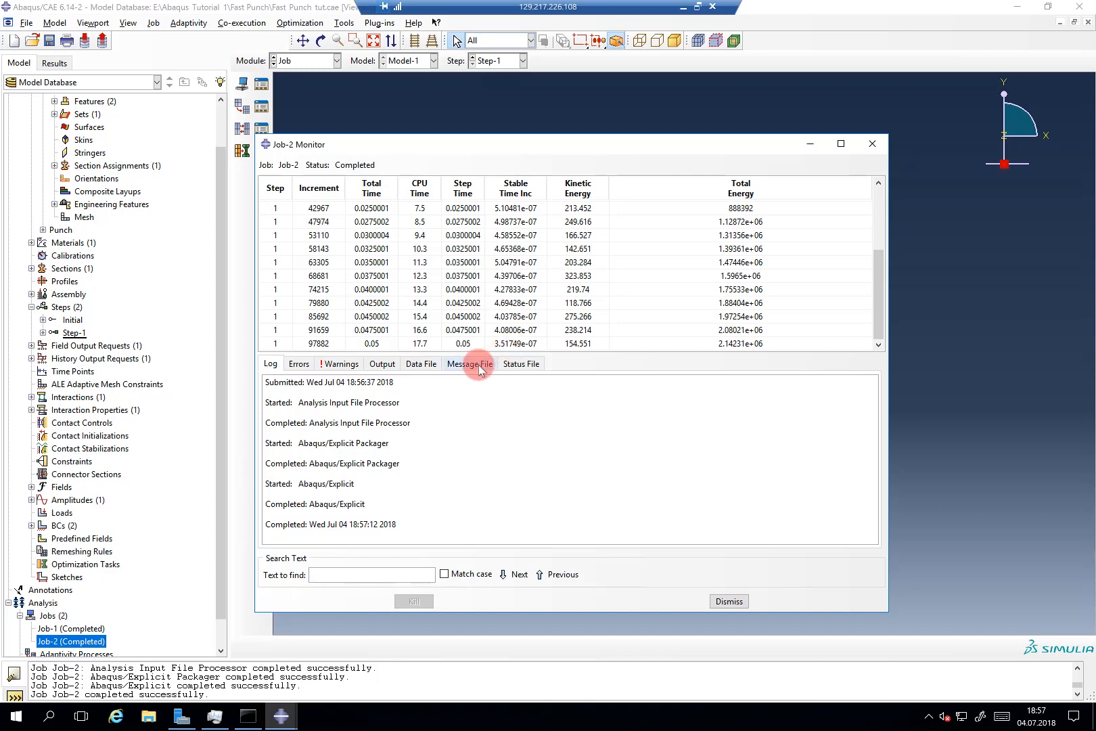
Step: Scroll Job-2's status file to completion at step time 0.05, then minimize the monitor
{"action": "left_click", "coordinate": [520, 363]}
{"action": "scroll", "coordinate": [467, 484], "scroll_direction": "down", "scroll_amount": 2}
{"action": "scroll", "coordinate": [467, 484], "scroll_direction": "down", "scroll_amount": 12}
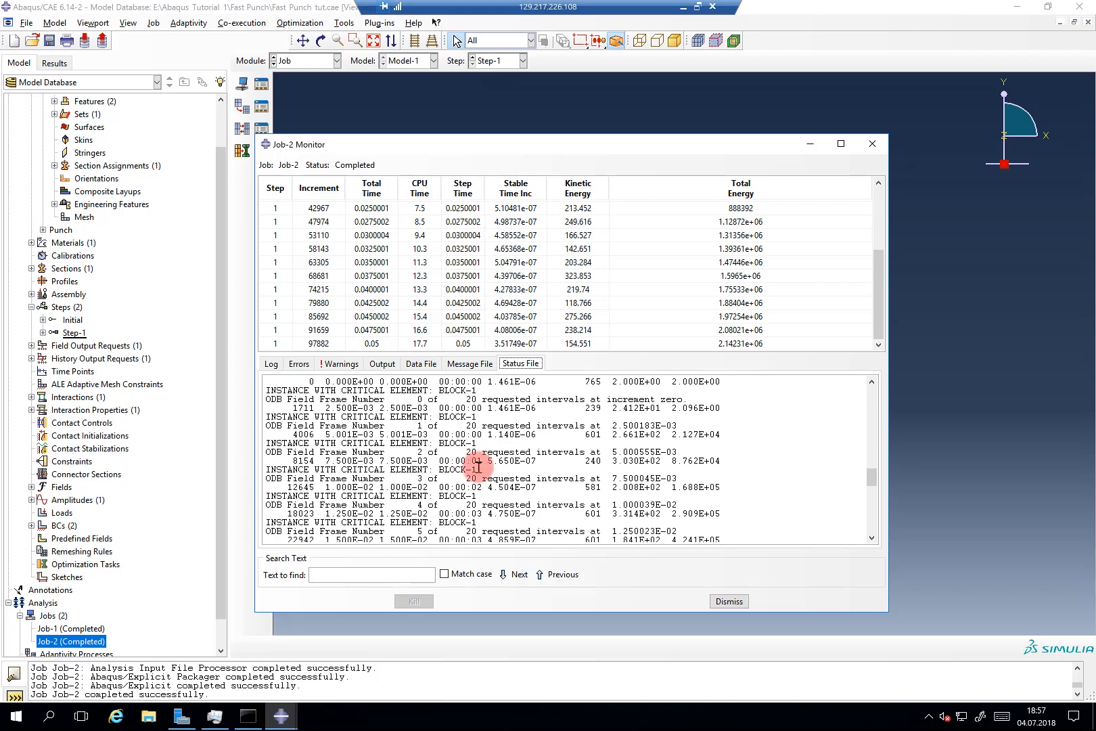
{"action": "scroll", "coordinate": [474, 477], "scroll_direction": "down", "scroll_amount": 8}
{"action": "scroll", "coordinate": [542, 459], "scroll_direction": "down", "scroll_amount": 4}
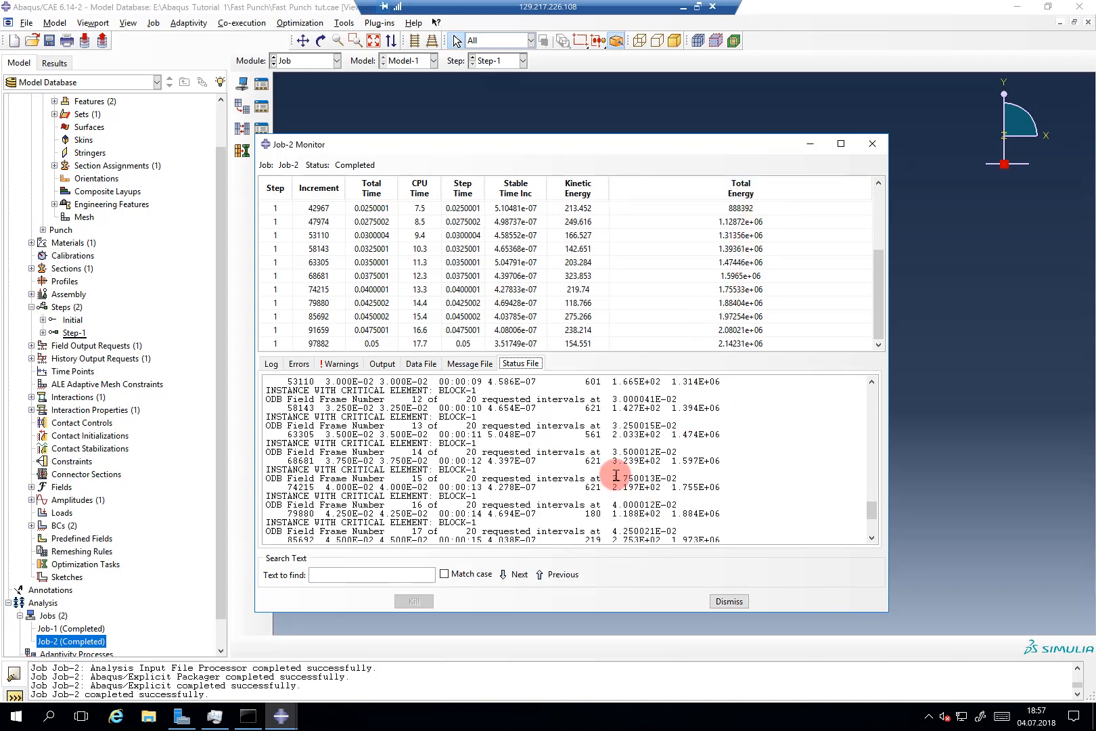
{"action": "scroll", "coordinate": [615, 475], "scroll_direction": "down", "scroll_amount": 4}
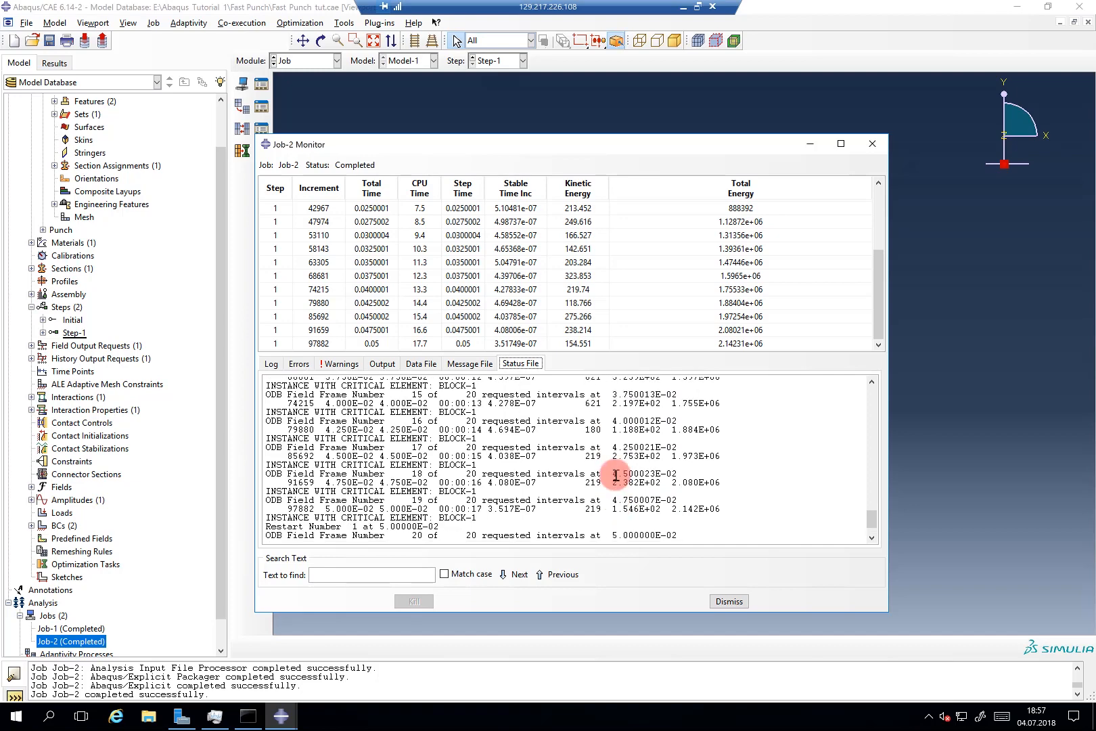
{"action": "left_click", "coordinate": [809, 142]}
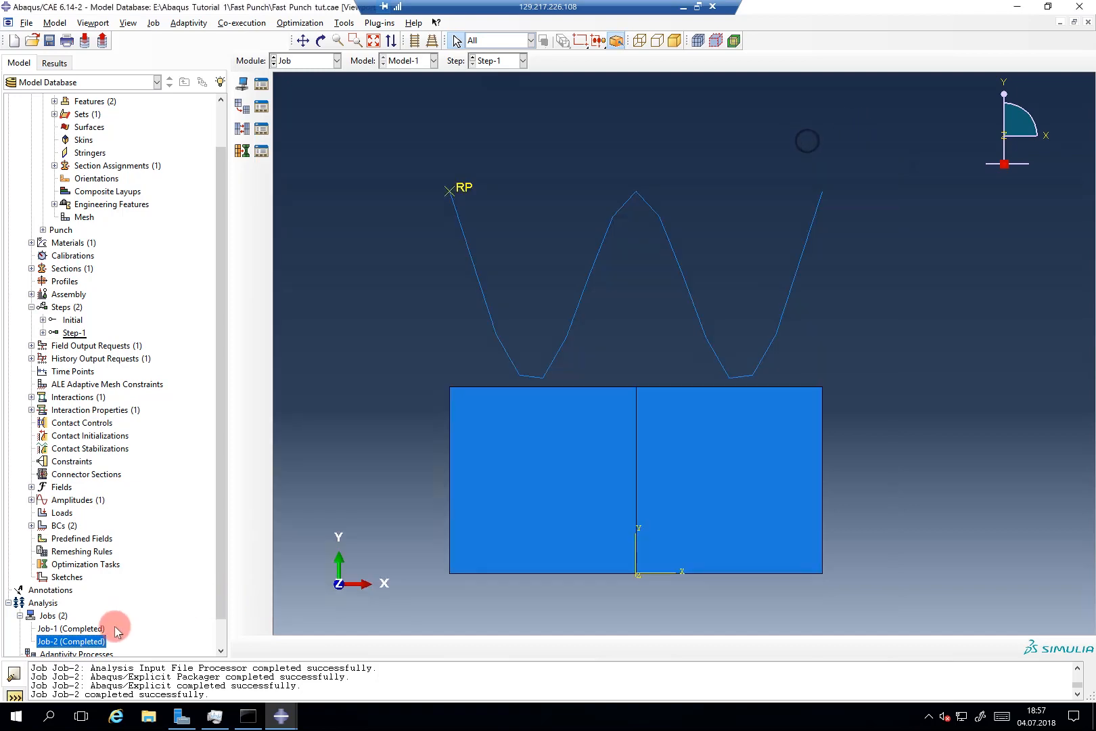
Step: Open Job-2's results and plot Mises stress on the deformed shape
{"action": "right_click", "coordinate": [98, 640]}
{"action": "left_click", "coordinate": [128, 666]}
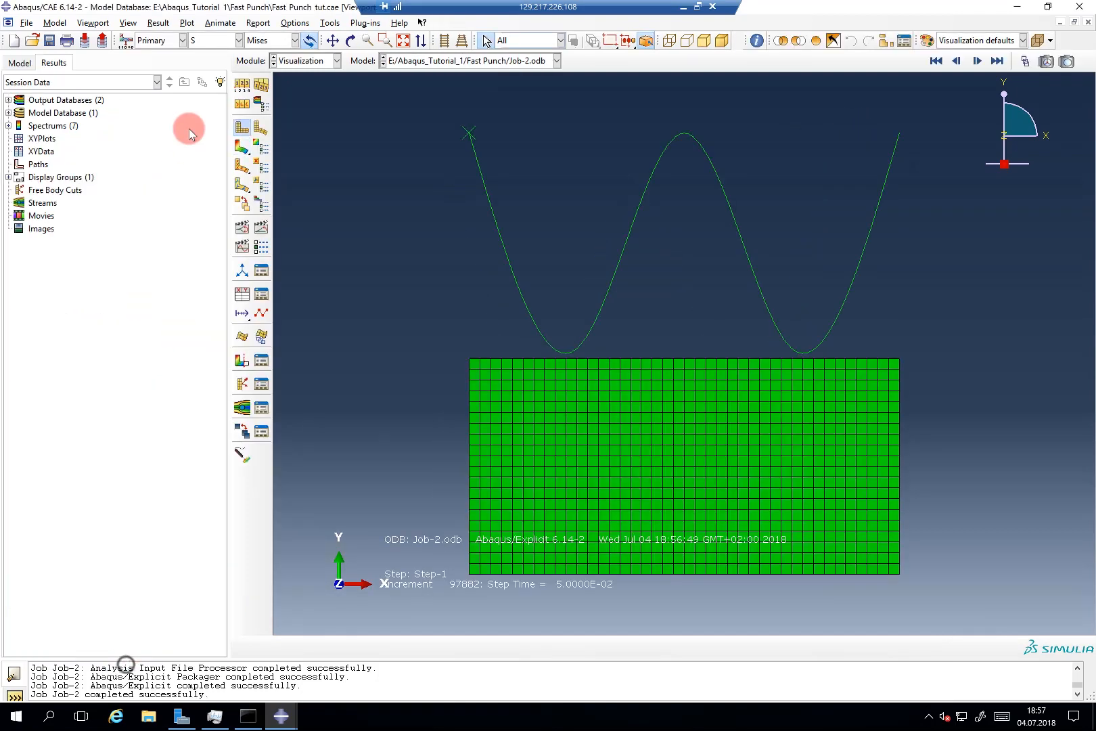
{"action": "left_click", "coordinate": [238, 144]}
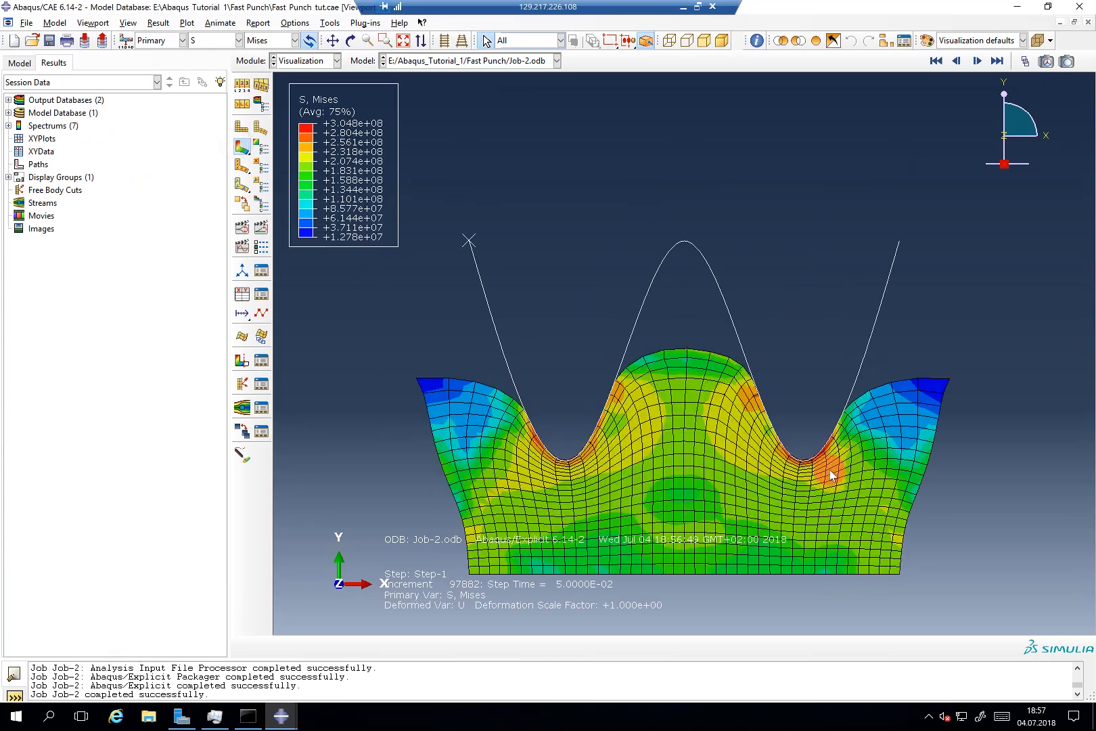
{"action": "scroll", "coordinate": [826, 460], "scroll_direction": "up", "scroll_amount": 5}
{"action": "scroll", "coordinate": [794, 451], "scroll_direction": "up", "scroll_amount": 2}
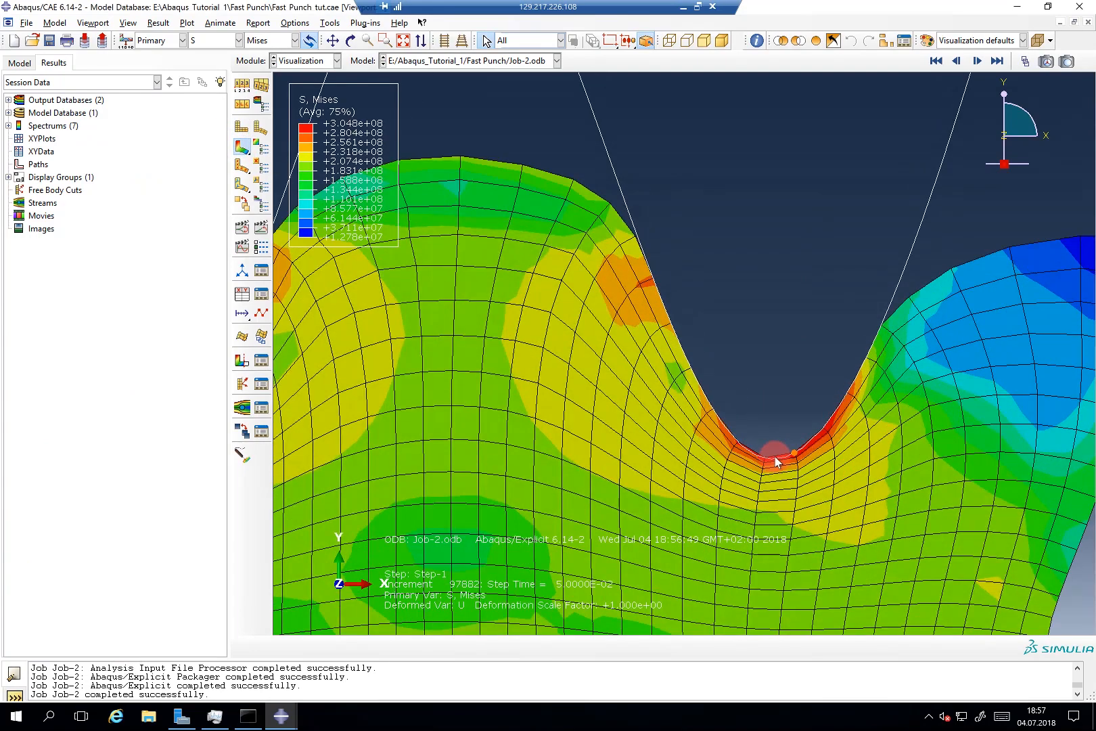
{"action": "scroll", "coordinate": [776, 462], "scroll_direction": "down", "scroll_amount": 1}
Step: Query element 219, which reports an unaveraged Mises stress of 2.41129e+08
{"action": "left_click", "coordinate": [755, 40]}
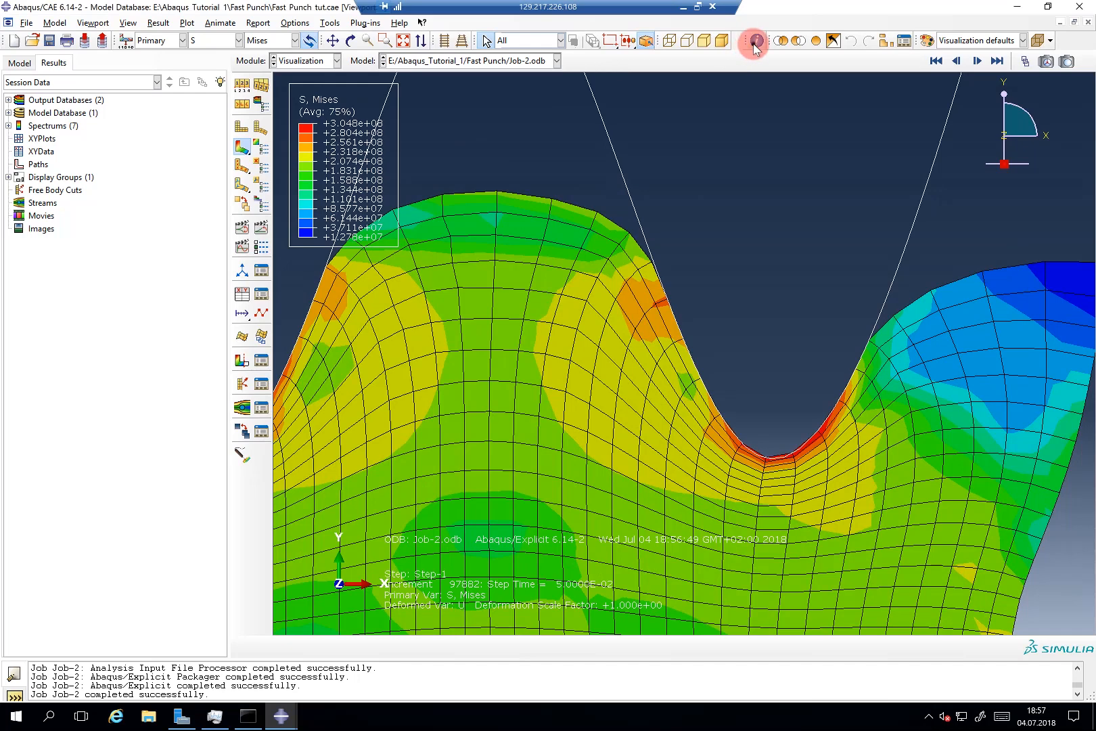
{"action": "left_click", "coordinate": [412, 367]}
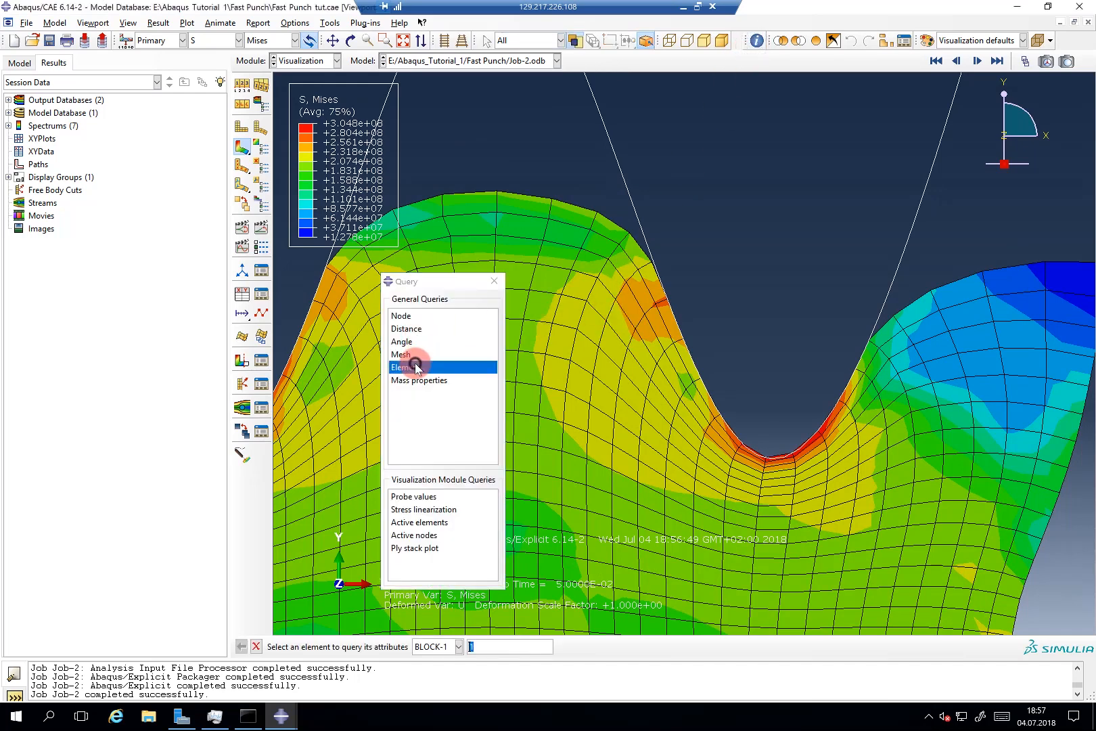
{"action": "type", "text": "219"}
{"action": "key", "text": "Return"}
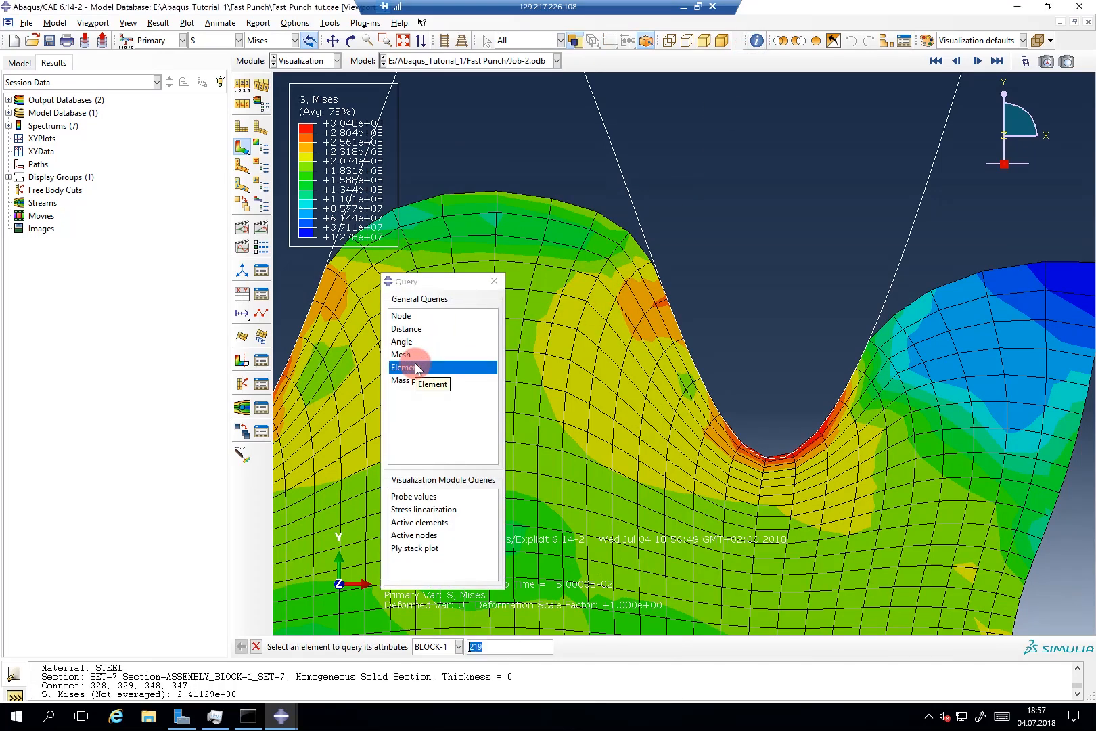
{"action": "scroll", "coordinate": [784, 351], "scroll_direction": "down", "scroll_amount": 2}
{"action": "scroll", "coordinate": [785, 352], "scroll_direction": "down", "scroll_amount": 2}
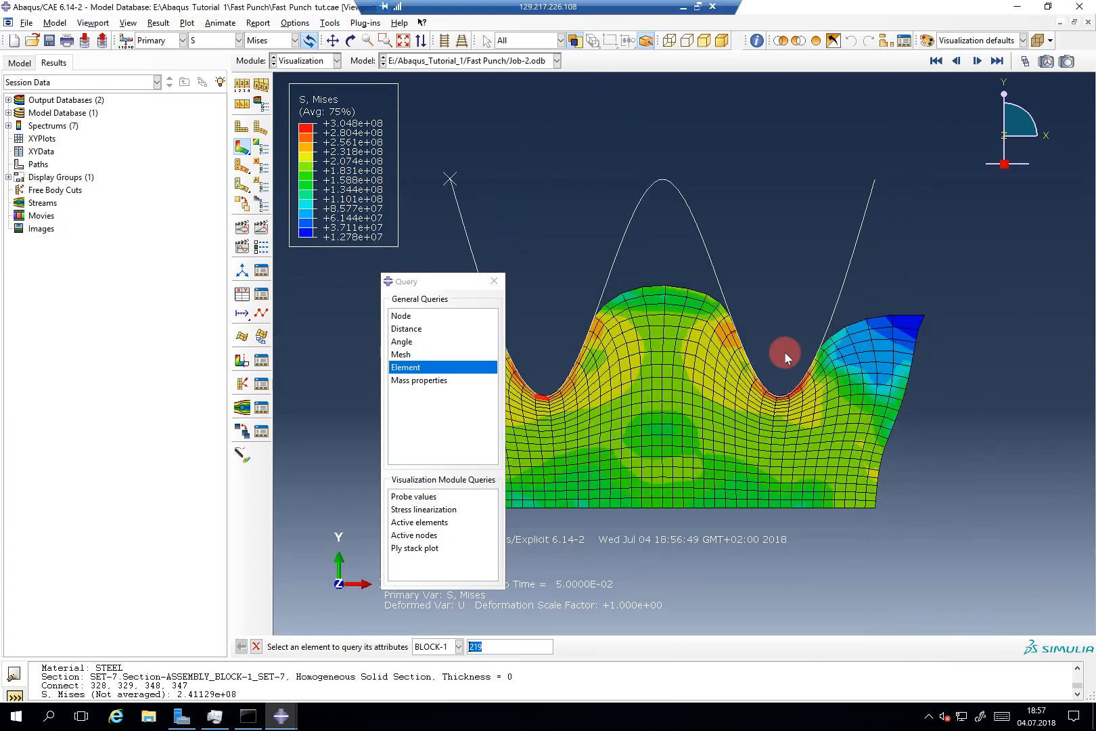
{"action": "scroll", "coordinate": [582, 385], "scroll_direction": "up", "scroll_amount": 5}
{"action": "scroll", "coordinate": [580, 392], "scroll_direction": "up", "scroll_amount": 5}
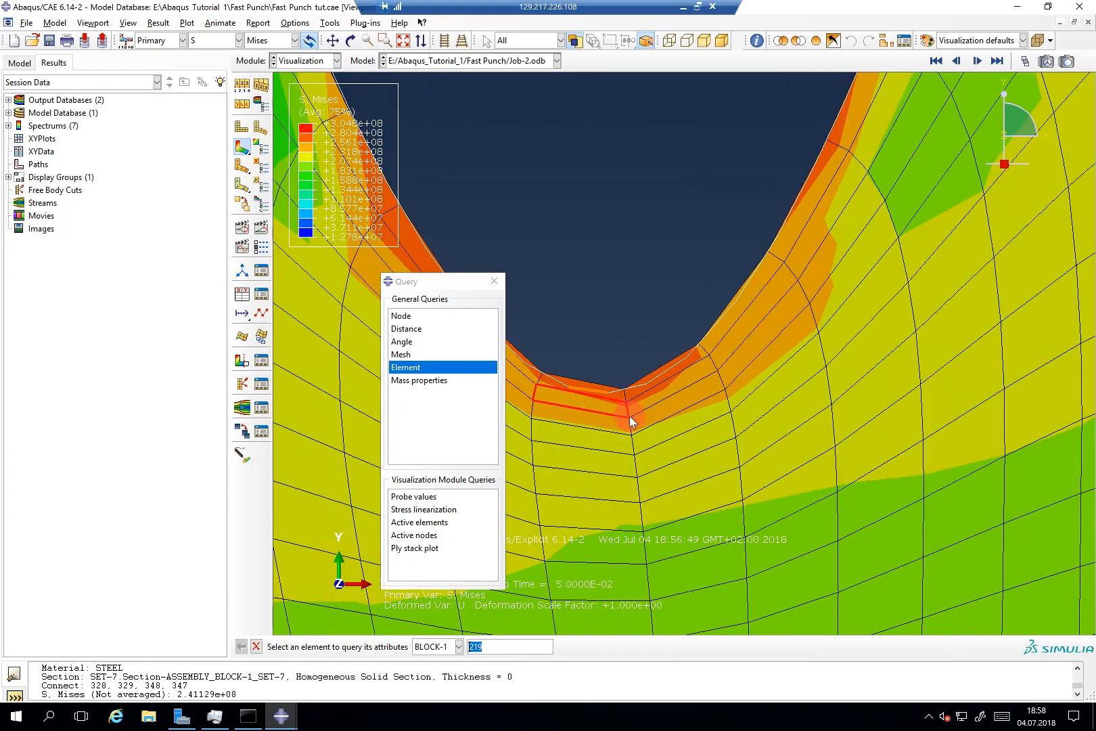
{"action": "scroll", "coordinate": [612, 384], "scroll_direction": "down", "scroll_amount": 2}
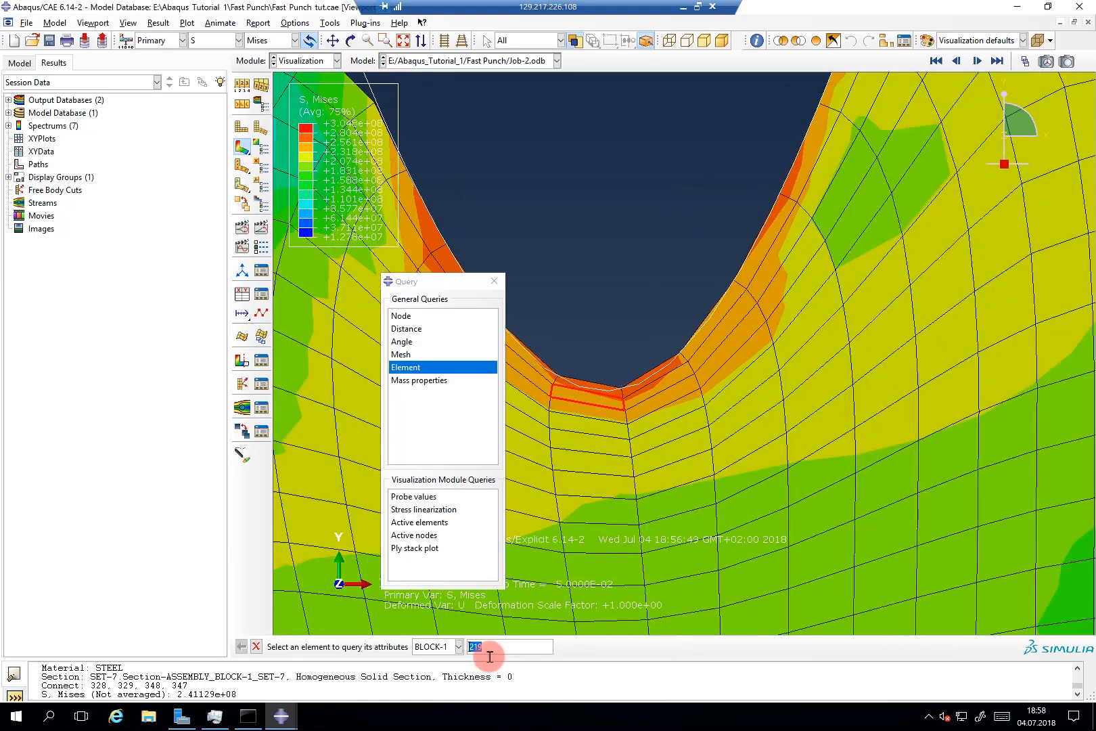
{"action": "scroll", "coordinate": [602, 475], "scroll_direction": "down", "scroll_amount": 3}
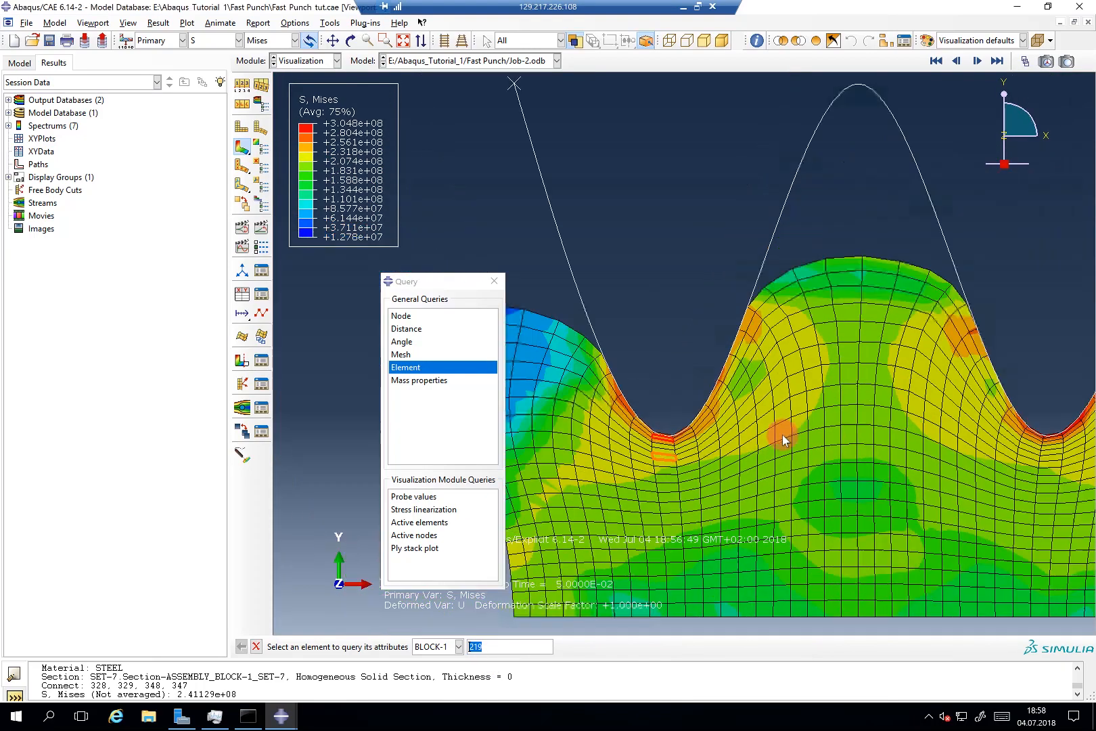
{"action": "scroll", "coordinate": [1067, 431], "scroll_direction": "up", "scroll_amount": 1}
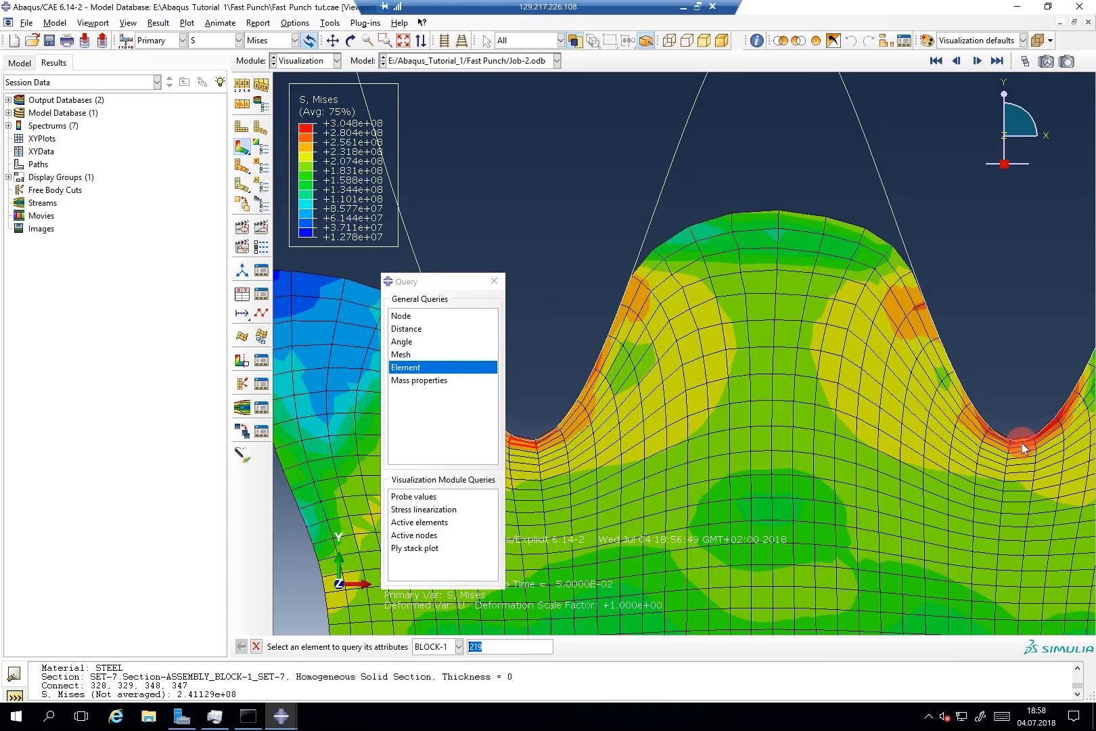
Step: Query element 619, which reports a Mises stress of 1.55896e+08
{"action": "type", "text": "9"}
{"action": "key", "text": "Return"}
{"action": "scroll", "coordinate": [997, 433], "scroll_direction": "up", "scroll_amount": 3}
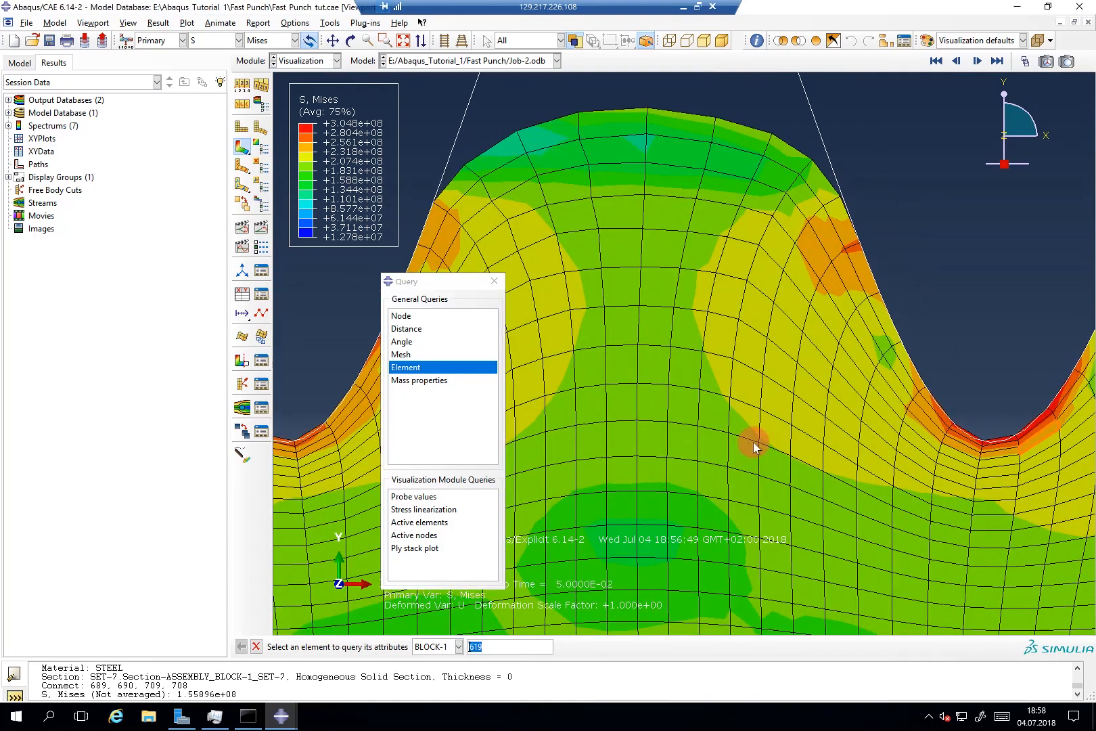
{"action": "scroll", "coordinate": [753, 447], "scroll_direction": "up", "scroll_amount": 2}
{"action": "left_click", "coordinate": [281, 715]}
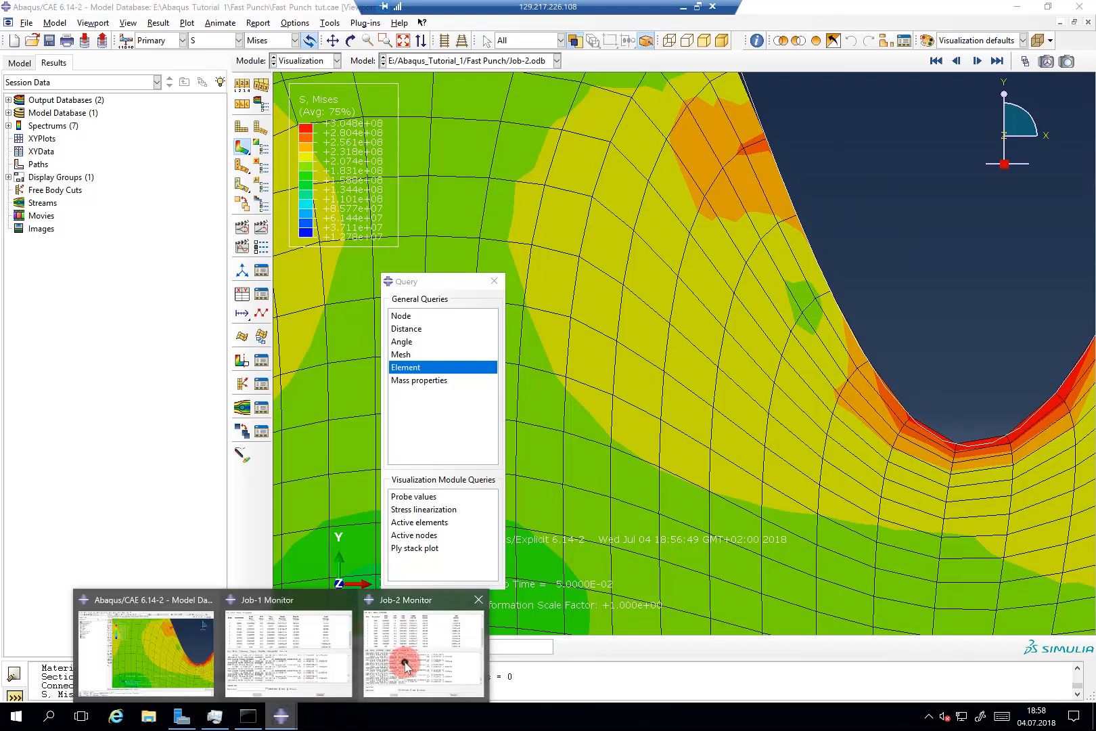
Step: Bring up the Job-2 monitor briefly and minimize it again
{"action": "left_click", "coordinate": [405, 666]}
{"action": "scroll", "coordinate": [542, 466], "scroll_direction": "up", "scroll_amount": 2}
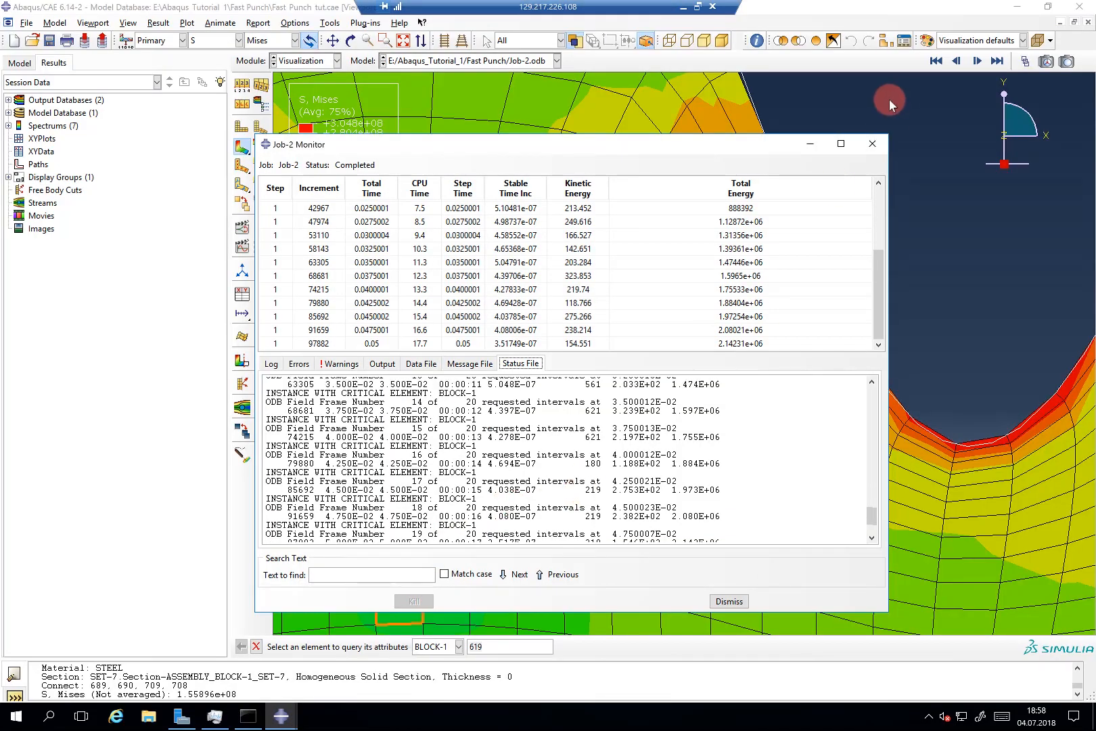
{"action": "left_click", "coordinate": [810, 144]}
Step: Query element 621 at the punch corner, showing Mises stress 3.10649e+08
{"action": "left_click", "coordinate": [475, 646]}
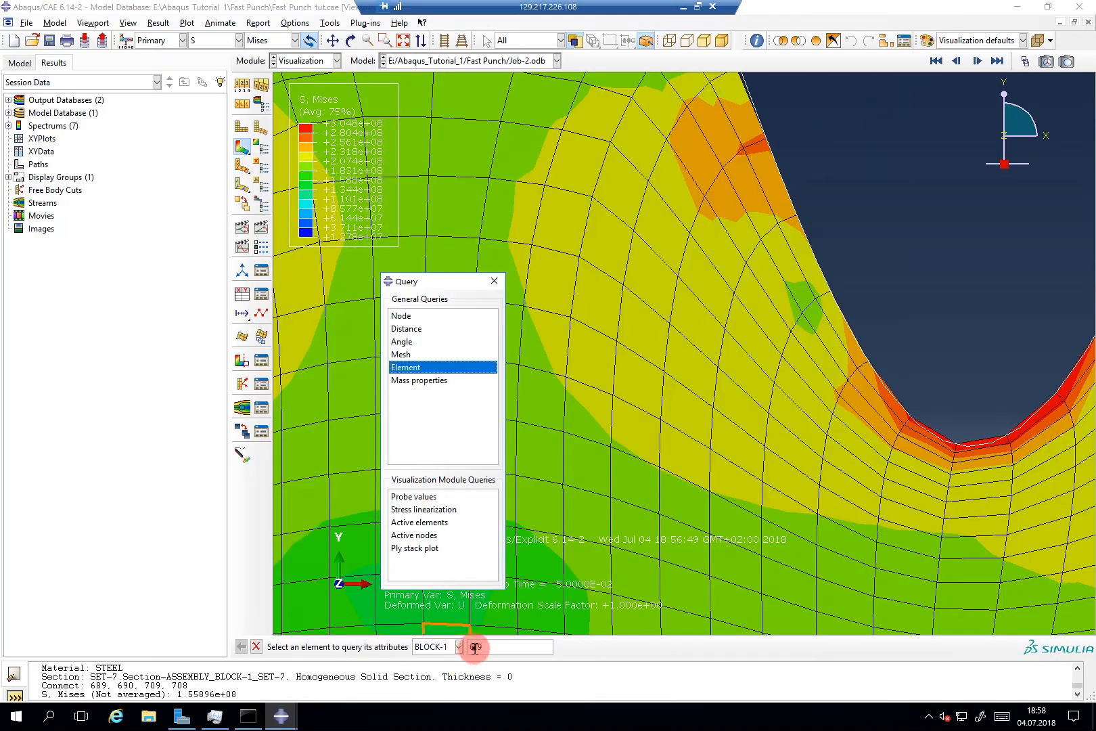
{"action": "double_click", "coordinate": [475, 646]}
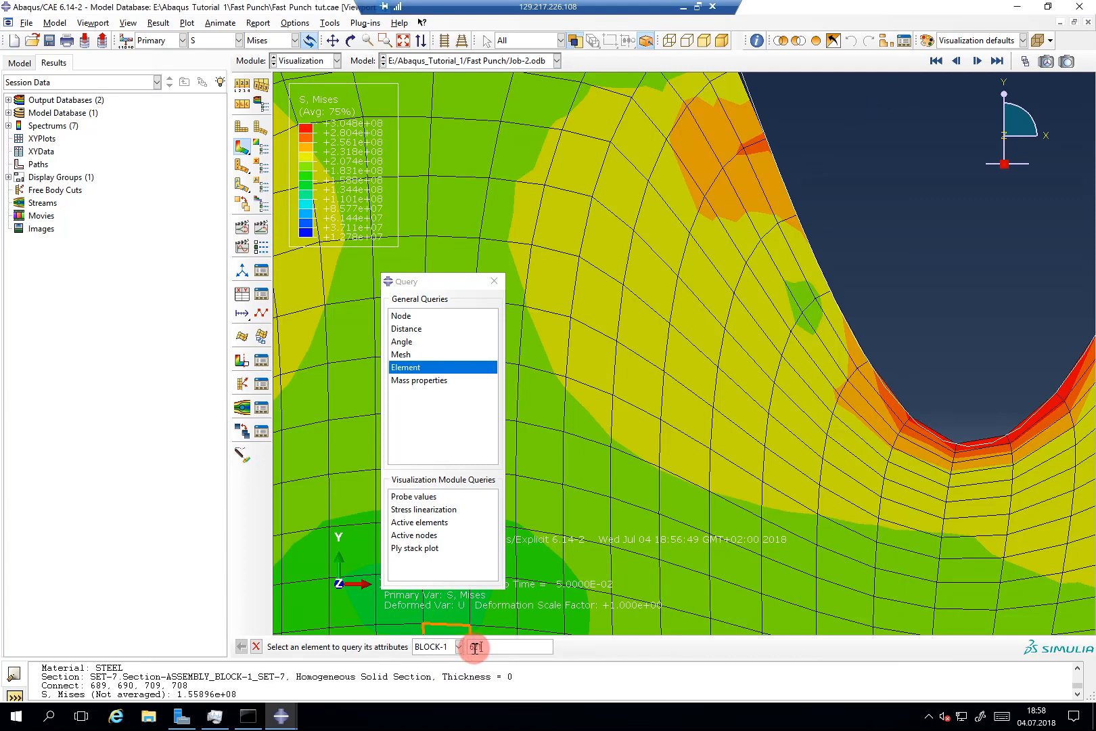
{"action": "left_click", "coordinate": [906, 491]}
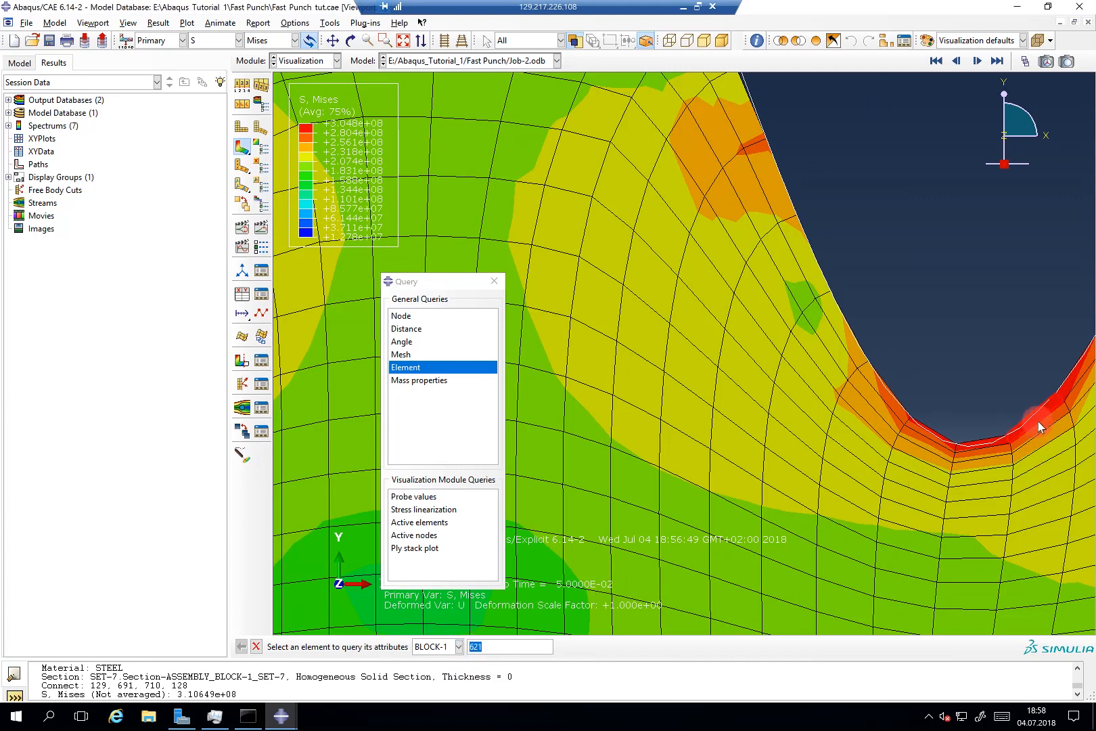
{"action": "scroll", "coordinate": [1038, 420], "scroll_direction": "up", "scroll_amount": 4}
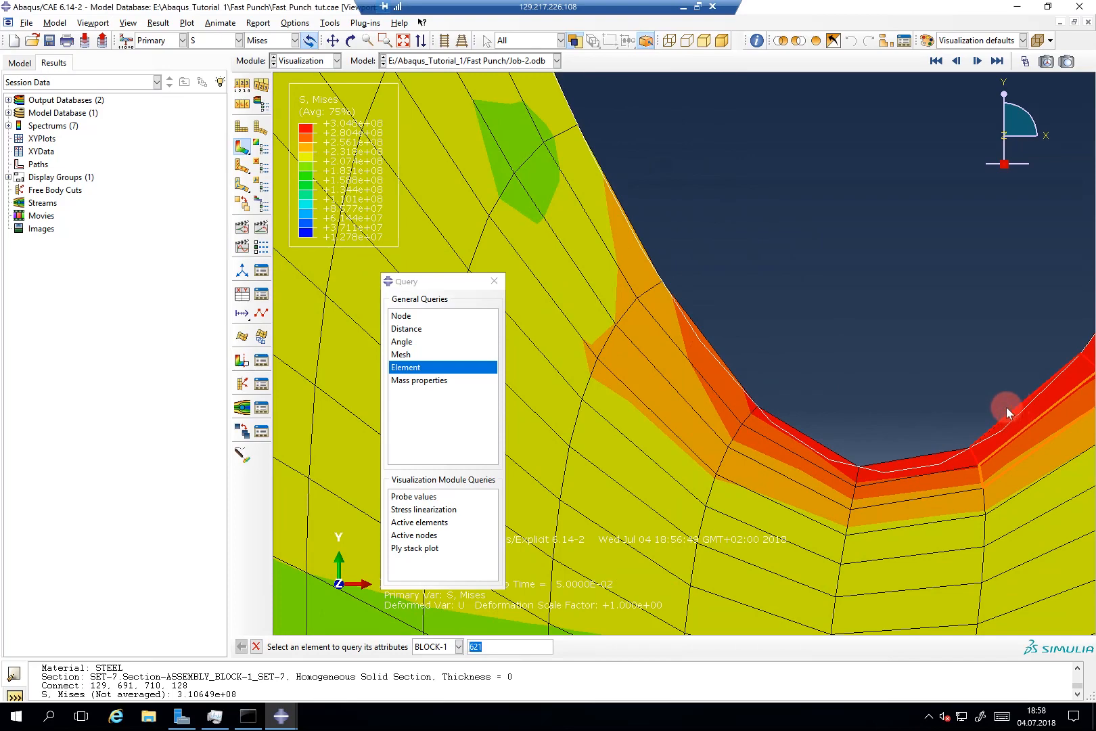
{"action": "scroll", "coordinate": [1006, 407], "scroll_direction": "down", "scroll_amount": 6}
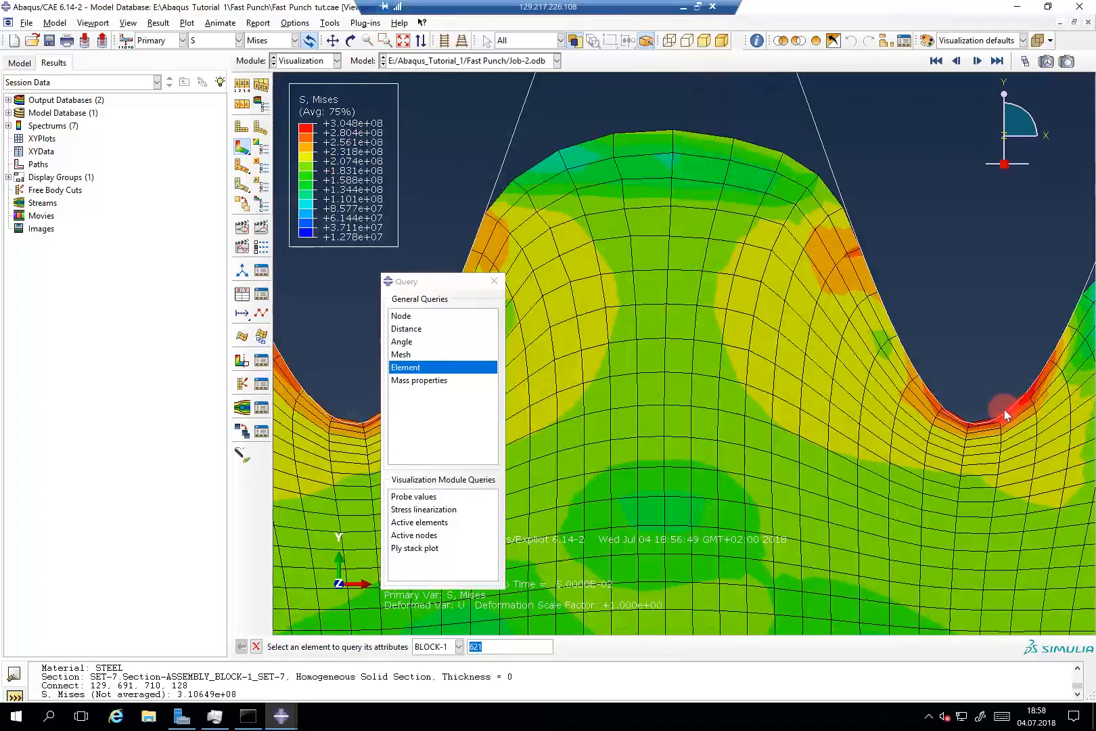
{"action": "scroll", "coordinate": [1004, 409], "scroll_direction": "down", "scroll_amount": 4}
{"action": "scroll", "coordinate": [606, 266], "scroll_direction": "down", "scroll_amount": 2}
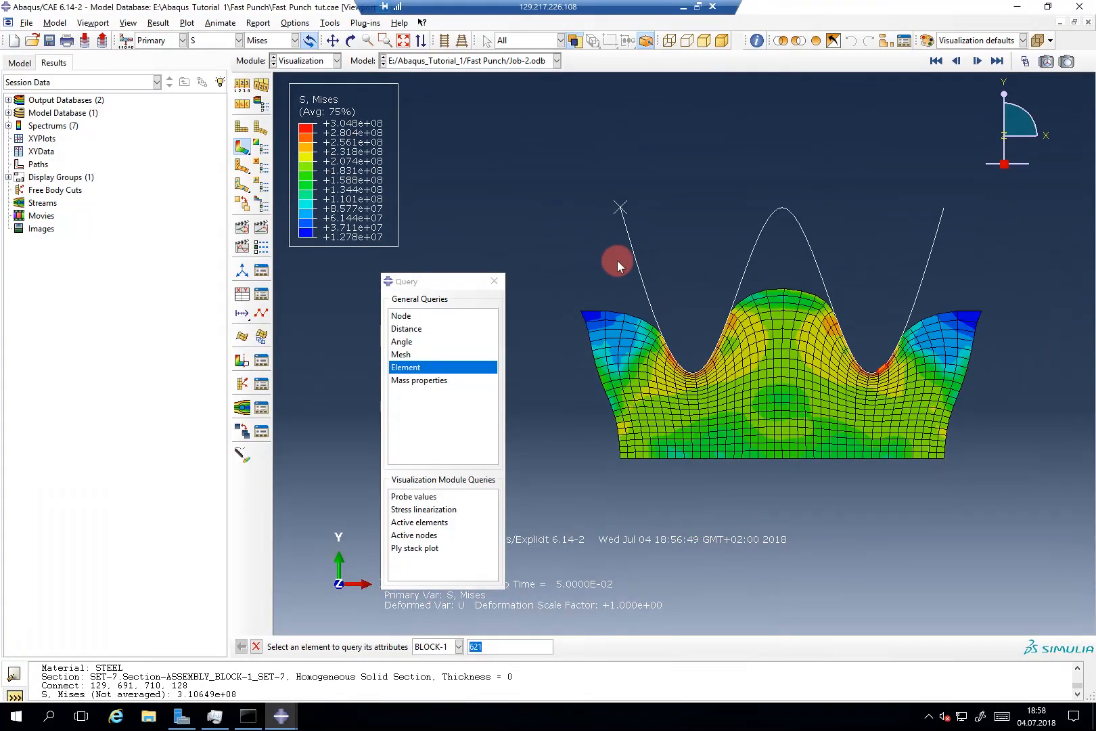
{"action": "scroll", "coordinate": [896, 328], "scroll_direction": "up", "scroll_amount": 3}
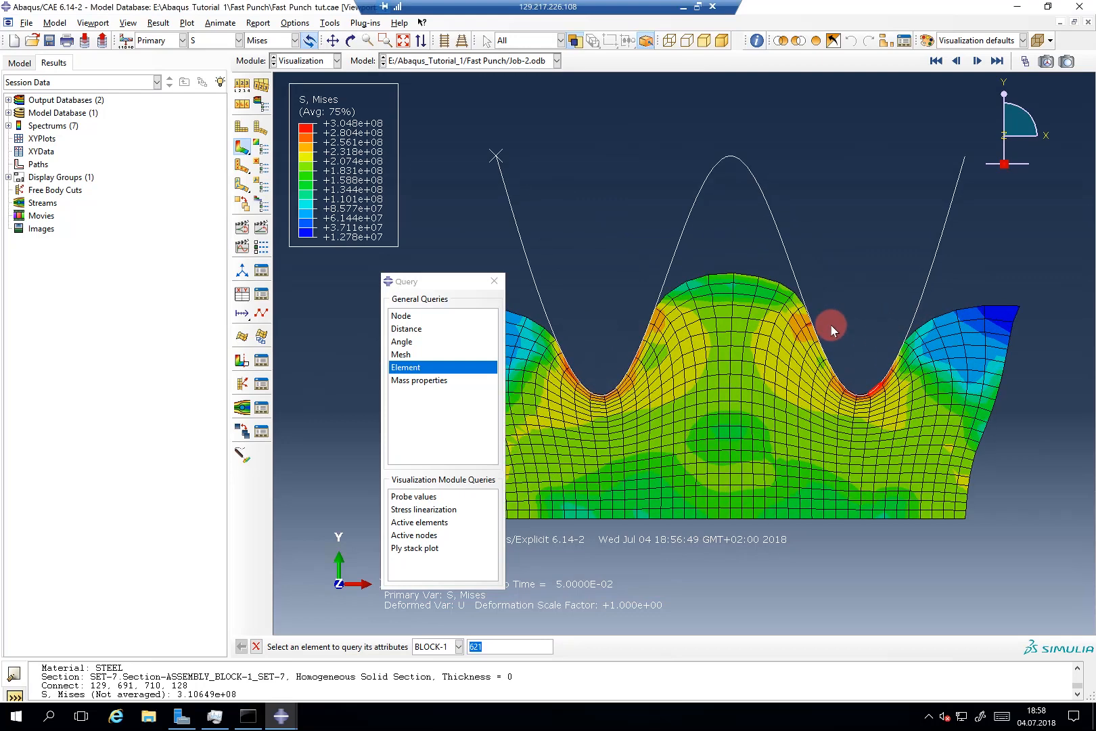
Step: Close the element query and bring up Job-2's monitor showing 97882 increments
{"action": "left_click", "coordinate": [493, 281]}
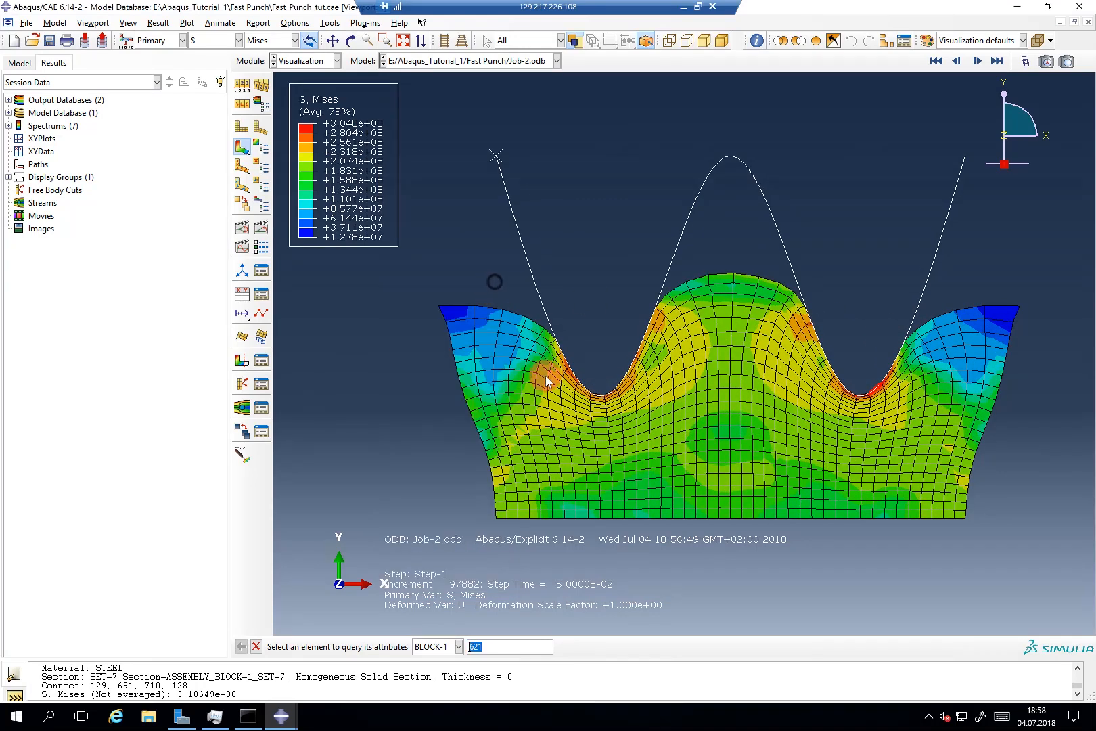
{"action": "left_click", "coordinate": [589, 381]}
{"action": "left_click", "coordinate": [282, 716]}
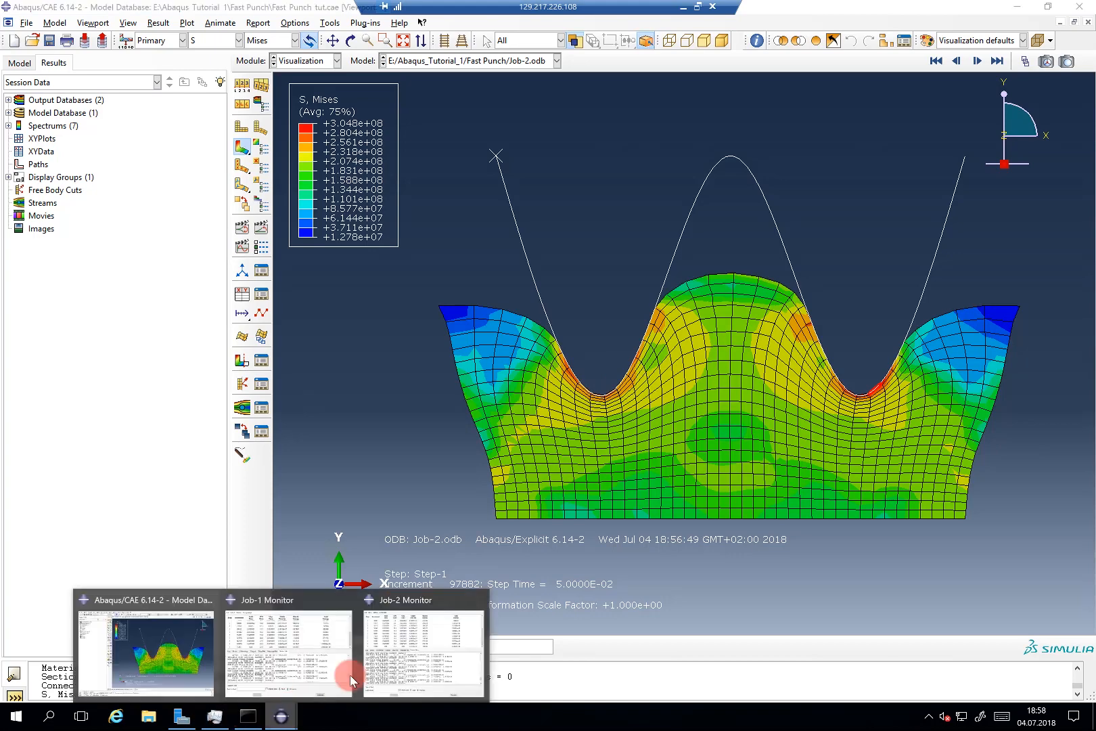
{"action": "left_click", "coordinate": [405, 650]}
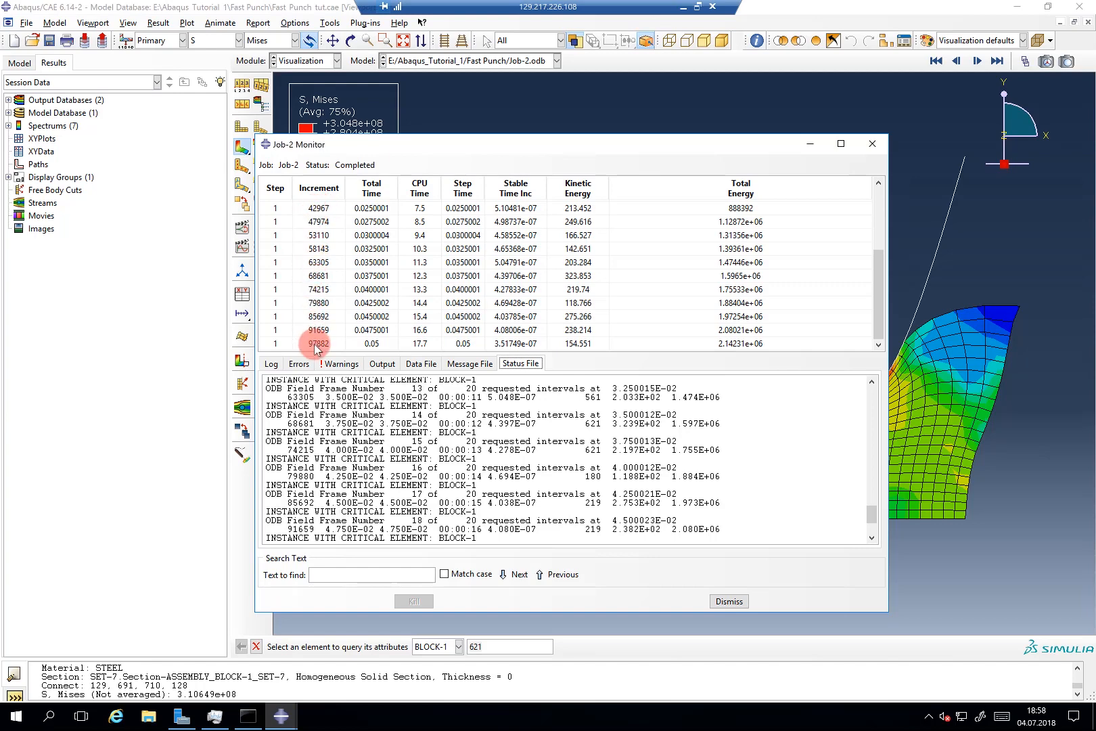
Step: Compare against Job-1's monitor at 172671 increments, then dismiss both monitors
{"action": "left_click", "coordinate": [281, 715]}
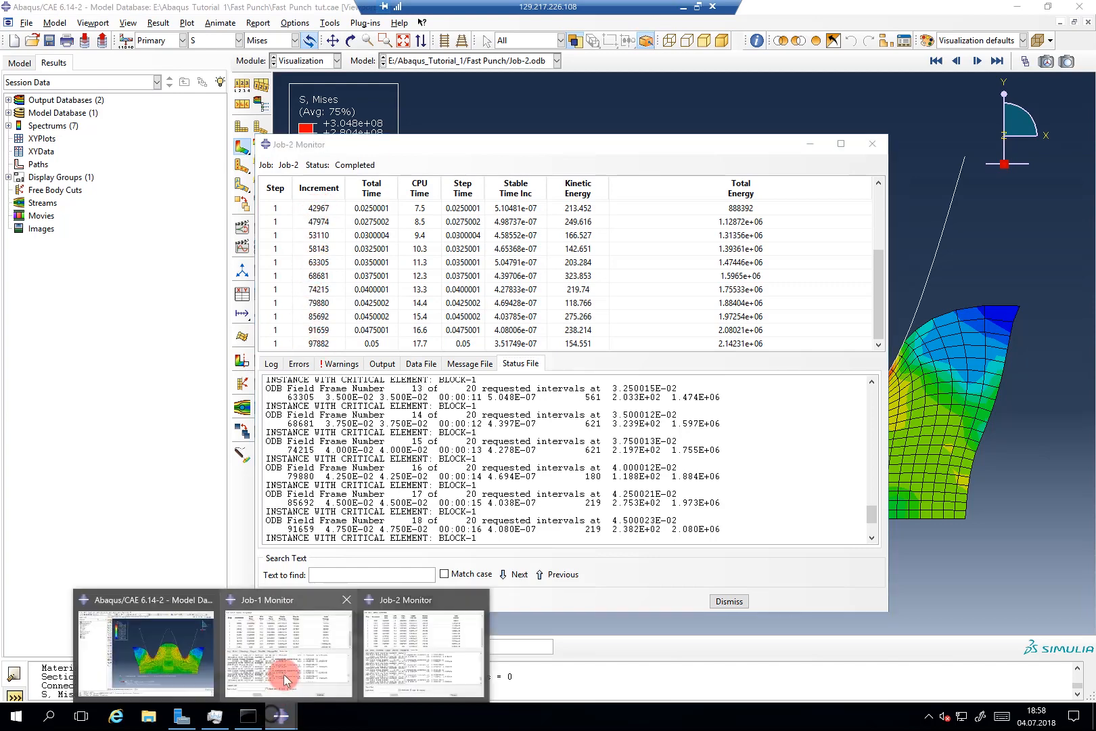
{"action": "left_click", "coordinate": [285, 679]}
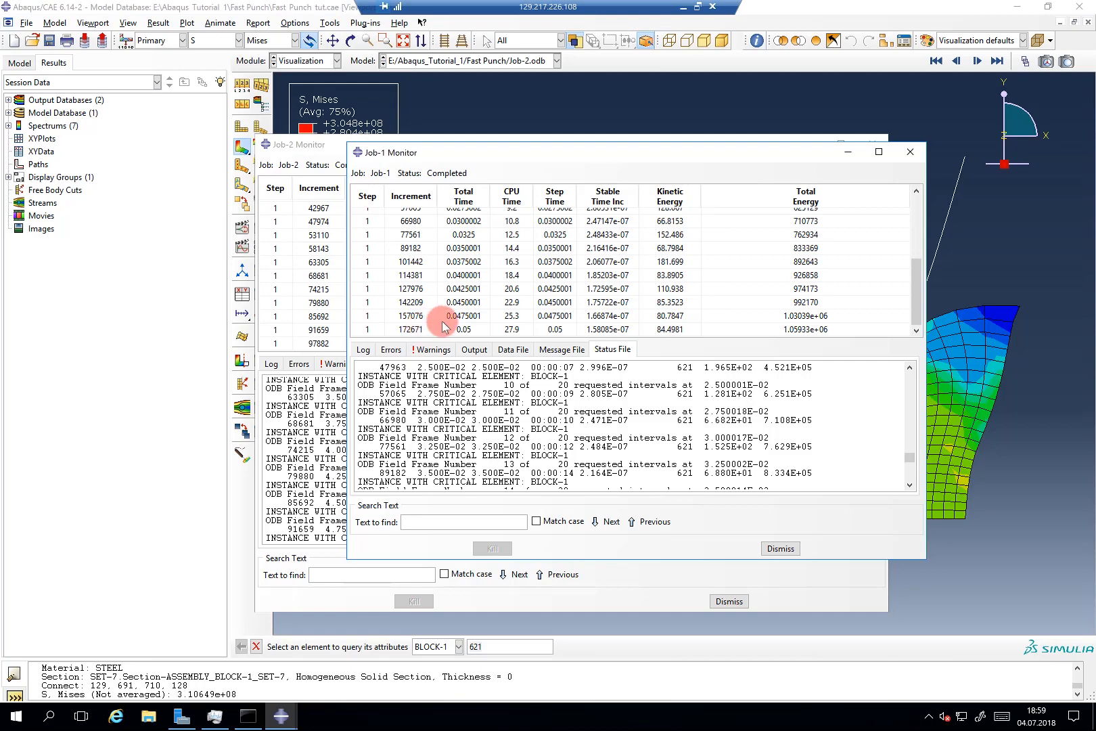
{"action": "left_click", "coordinate": [819, 153]}
{"action": "left_click", "coordinate": [809, 148]}
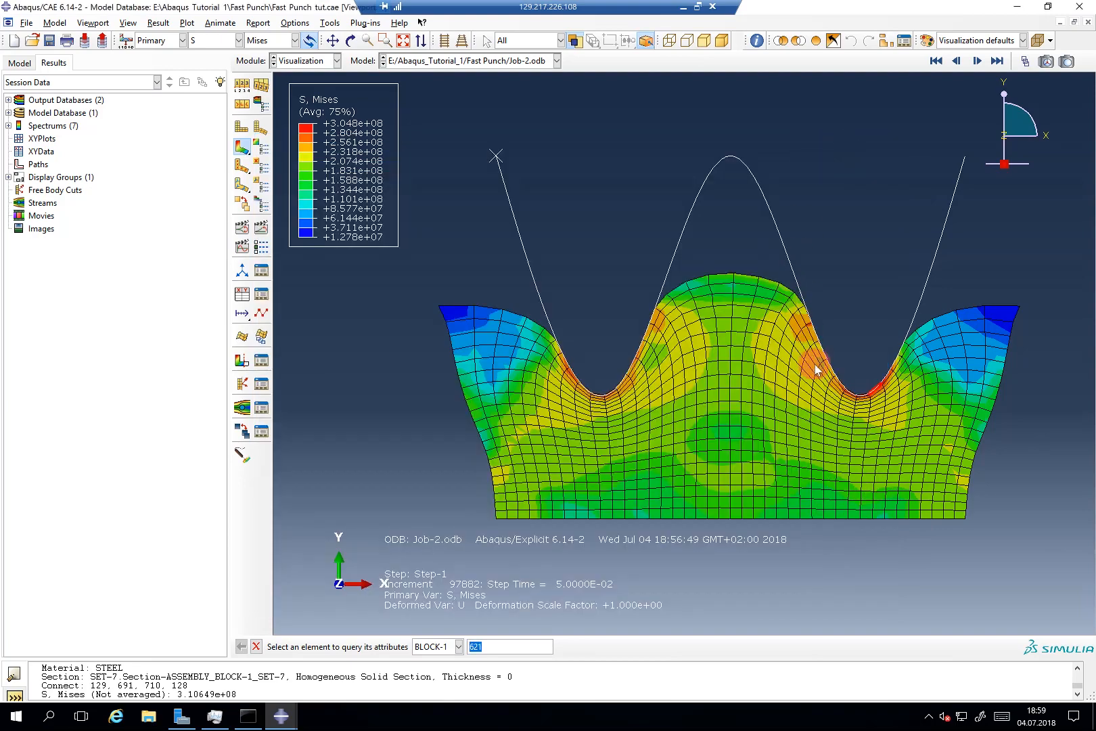
{"action": "scroll", "coordinate": [815, 364], "scroll_direction": "up", "scroll_amount": 3}
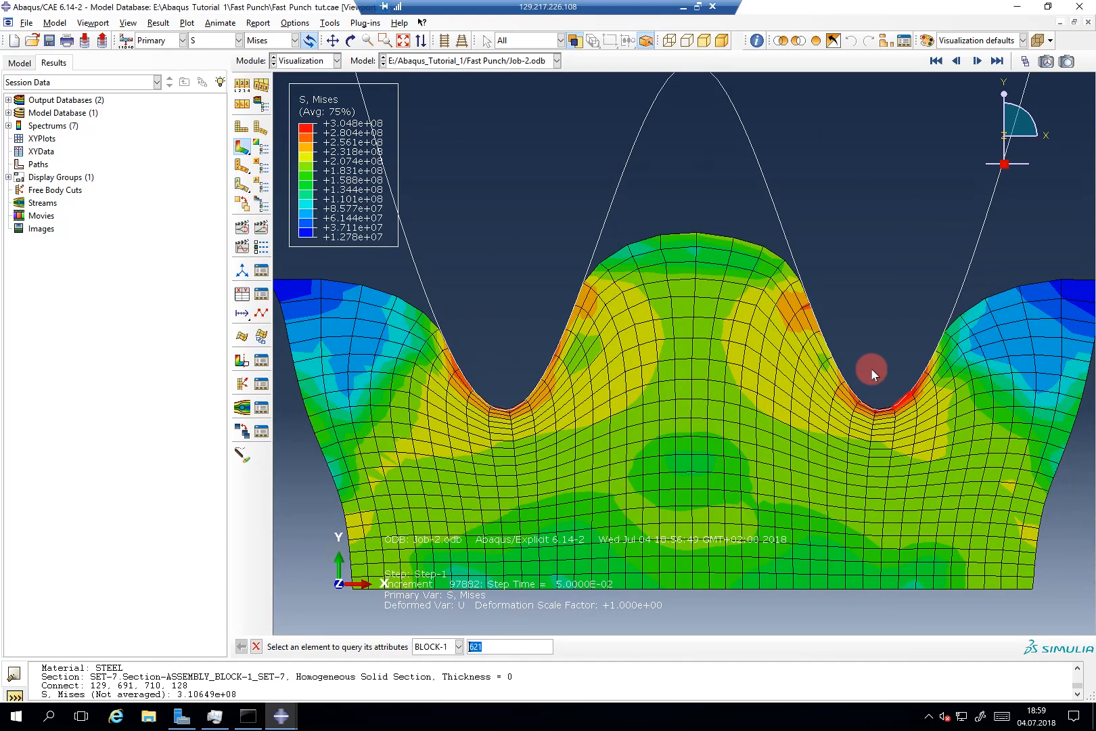
{"action": "scroll", "coordinate": [870, 369], "scroll_direction": "up", "scroll_amount": 5}
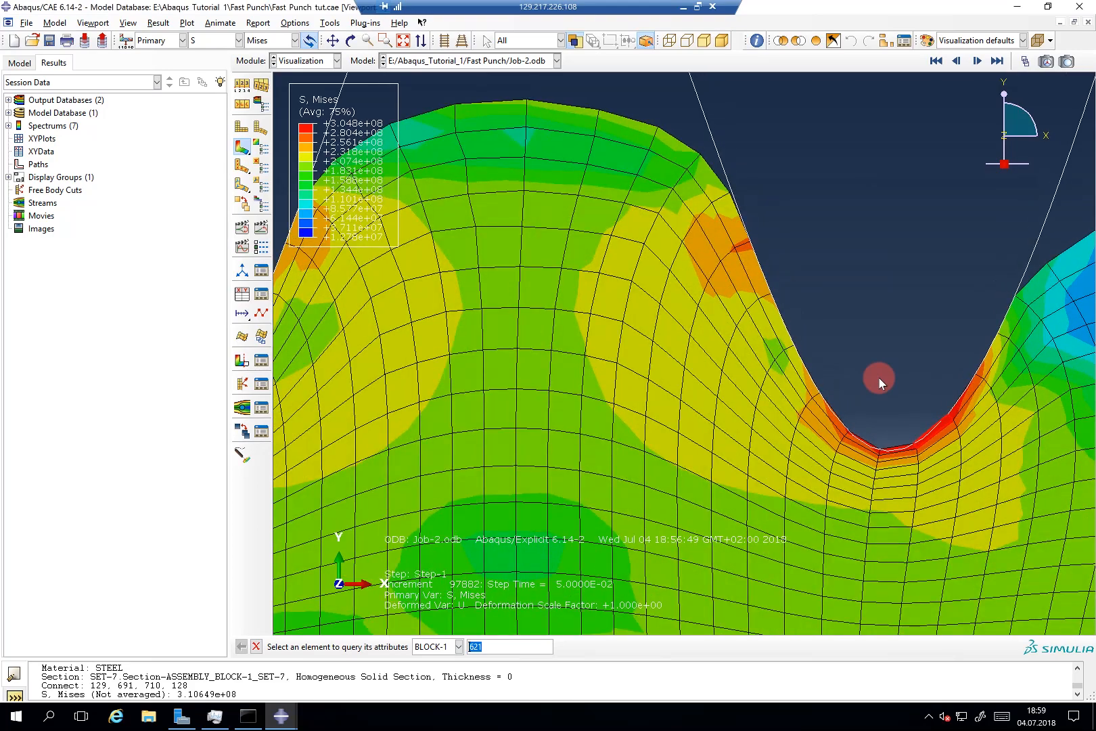
{"action": "scroll", "coordinate": [879, 377], "scroll_direction": "down", "scroll_amount": 6}
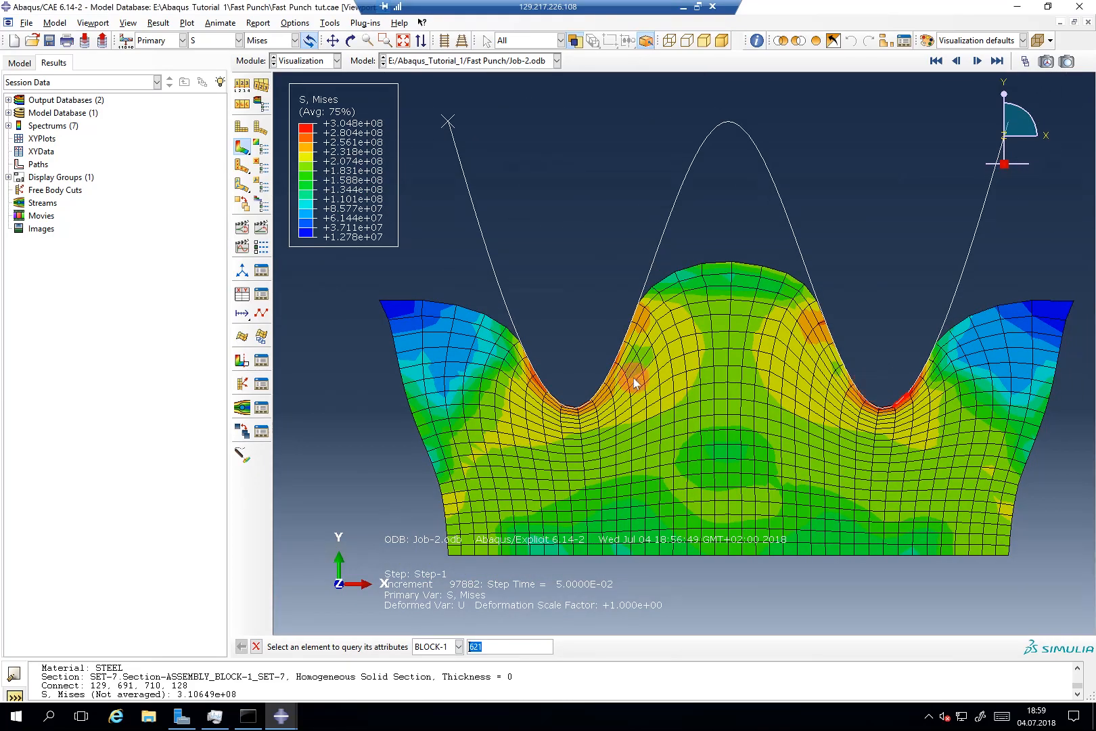
{"action": "scroll", "coordinate": [355, 326], "scroll_direction": "down", "scroll_amount": 3}
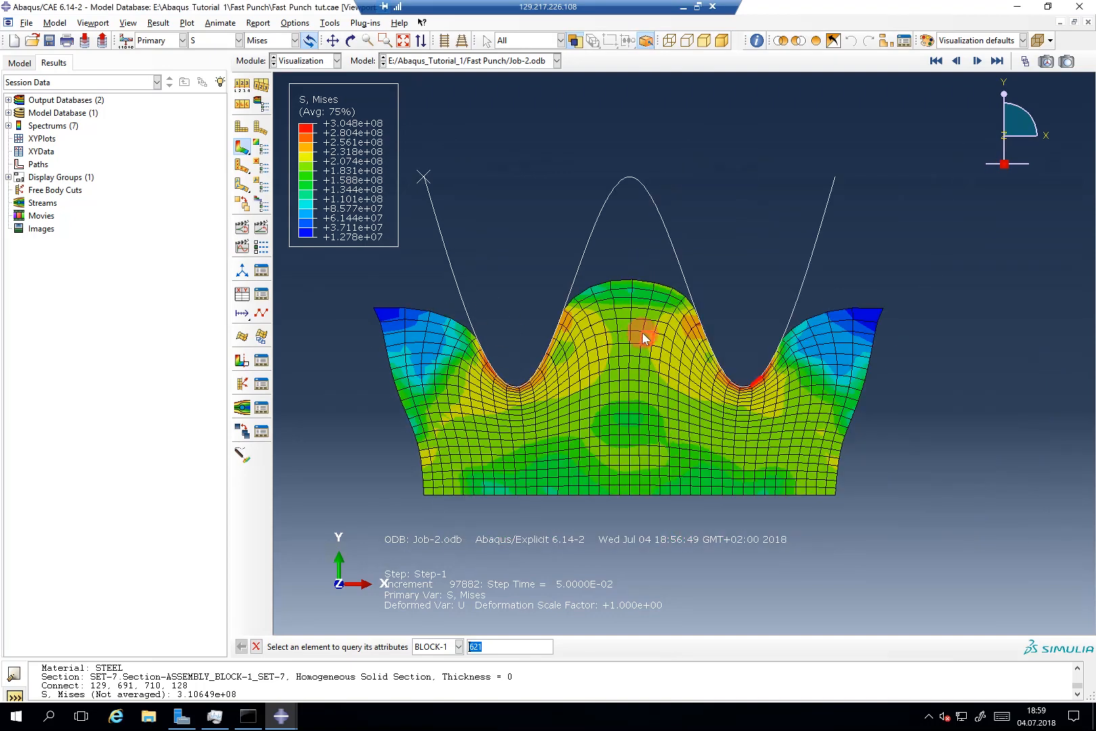